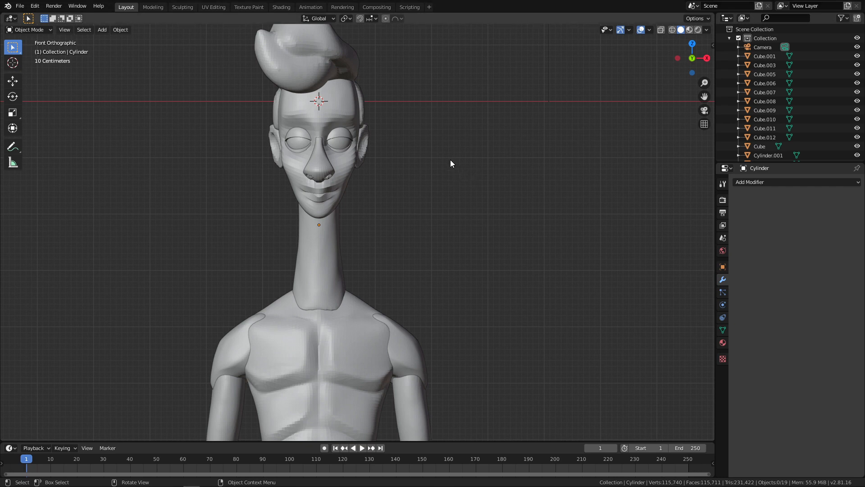
Step: Look over the character from several angles, return to the front view and switch to the Sculpting workspace
{"action": "left_click_drag", "start_coordinate": [491, 219], "coordinate": [496, 234], "text": "ctrl+alt"}
{"action": "left_click_drag", "start_coordinate": [434, 243], "coordinate": [378, 294], "text": "alt+shift"}
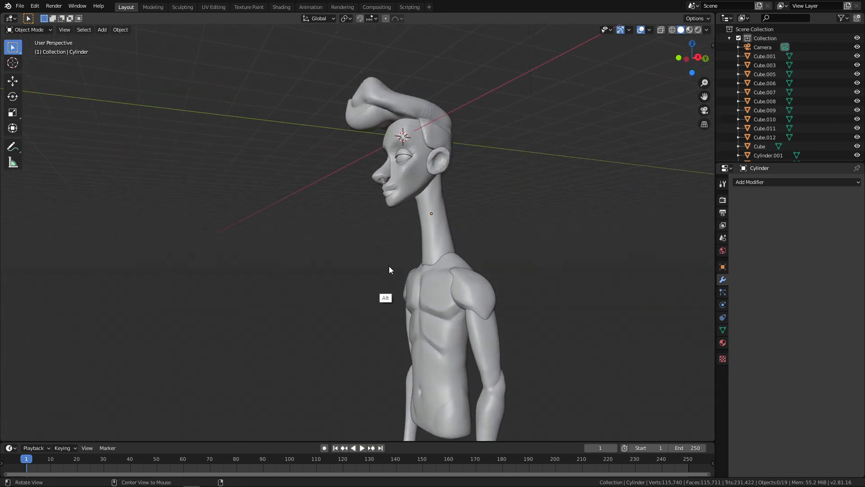
{"action": "key", "text": "grave"}
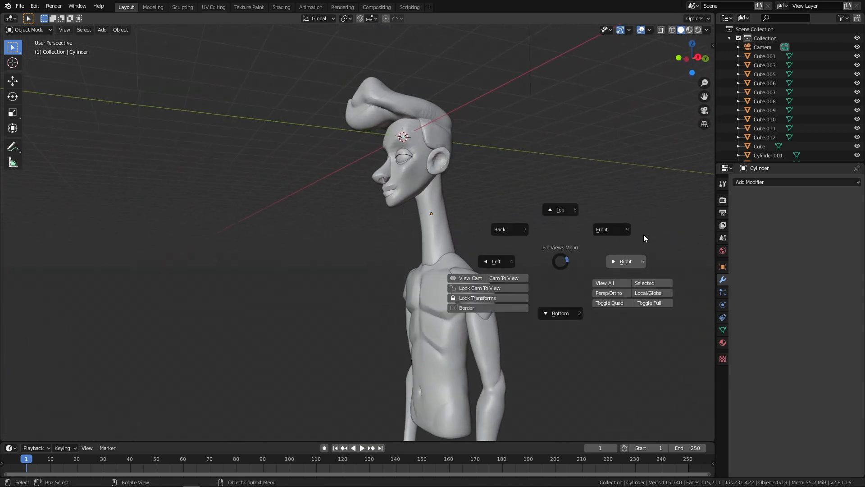
{"action": "left_click", "coordinate": [631, 262]}
{"action": "left_click_drag", "start_coordinate": [535, 311], "coordinate": [460, 298], "text": "alt"}
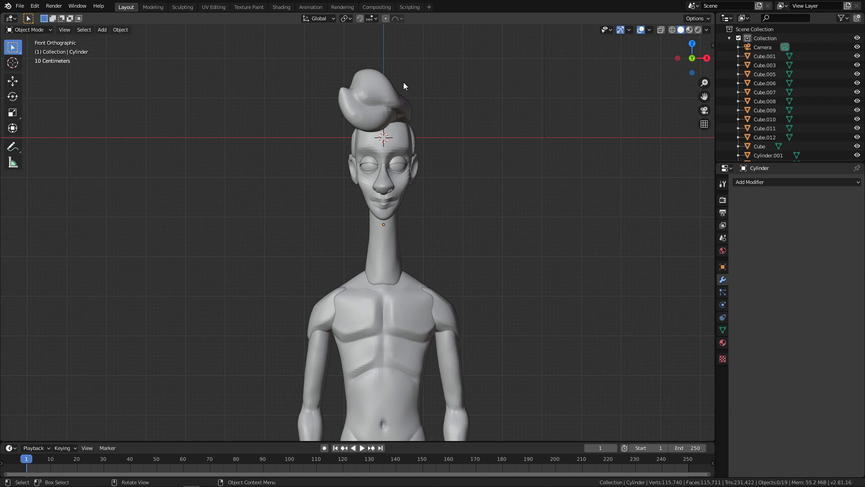
{"action": "left_click_drag", "start_coordinate": [437, 276], "coordinate": [398, 278], "text": "alt+shift"}
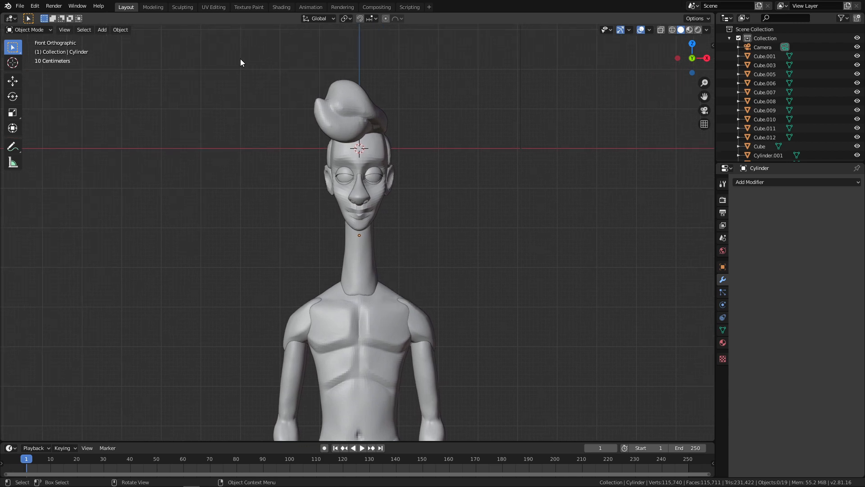
{"action": "left_click", "coordinate": [182, 7]}
{"action": "scroll", "coordinate": [460, 246], "scroll_direction": "down", "scroll_amount": 3}
{"action": "scroll", "coordinate": [456, 233], "scroll_direction": "up", "scroll_amount": 2}
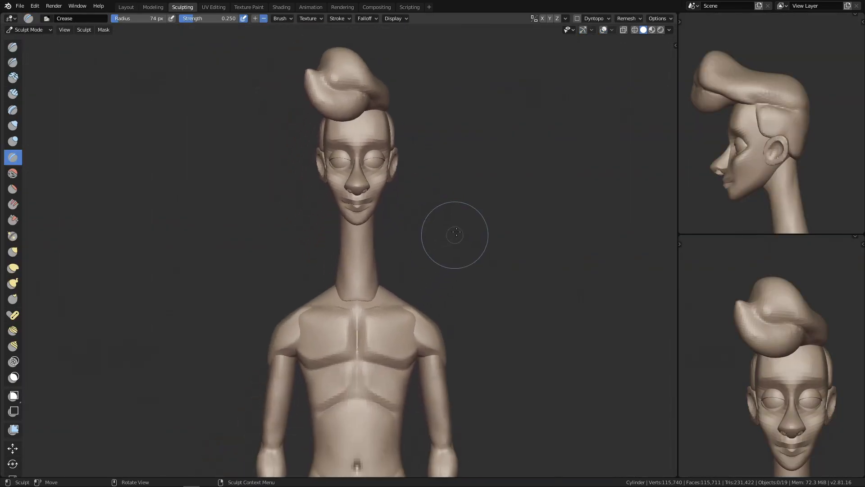
Step: Select the head in Object Mode and add a level 3 subdivision surface to it
{"action": "key", "text": "ctrl+Tab"}
{"action": "left_click_drag", "start_coordinate": [398, 321], "coordinate": [399, 202], "text": "ctrl+alt"}
{"action": "left_click_drag", "start_coordinate": [398, 202], "coordinate": [391, 307], "text": "alt+shift"}
{"action": "left_click", "coordinate": [375, 153]}
{"action": "key", "text": "ctrl+Tab"}
{"action": "left_click", "coordinate": [400, 244]}
{"action": "key", "text": "ctrl+Tab"}
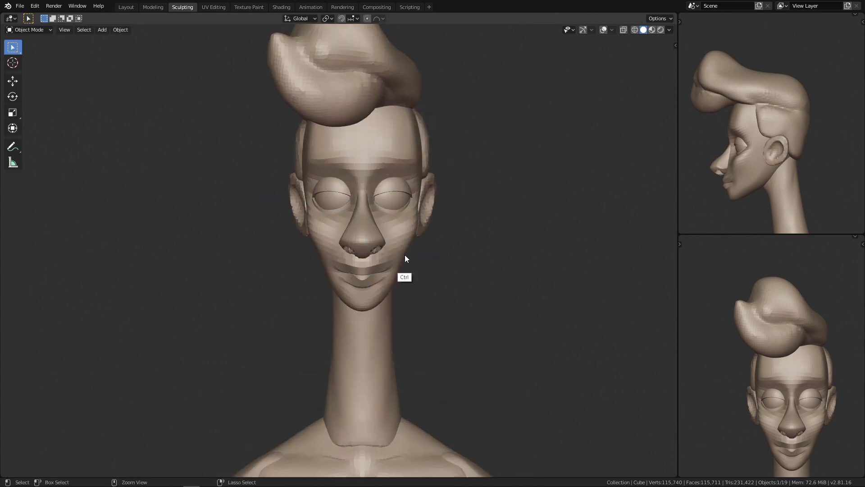
{"action": "key", "text": "ctrl+3"}
{"action": "left_click_drag", "start_coordinate": [409, 266], "coordinate": [512, 271], "text": "alt"}
{"action": "left_click_drag", "start_coordinate": [395, 300], "coordinate": [573, 114], "text": "alt"}
{"action": "scroll", "coordinate": [419, 158], "scroll_direction": "down", "scroll_amount": 1}
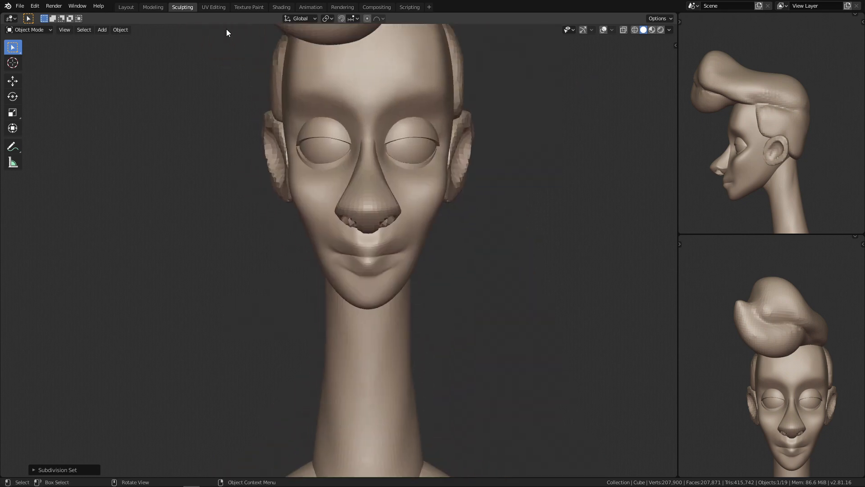
Step: Apply the head's subdivision modifier in the Layout workspace and return to the Sculpting workspace
{"action": "left_click", "coordinate": [126, 7]}
{"action": "left_click", "coordinate": [759, 209]}
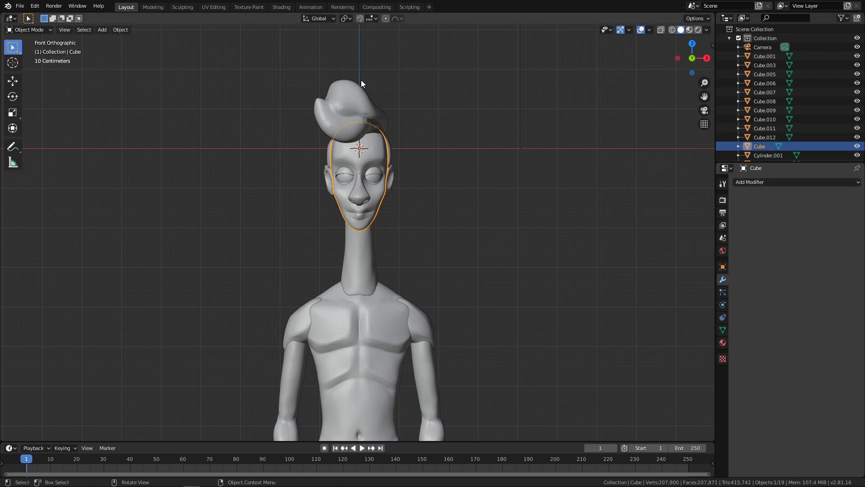
{"action": "left_click", "coordinate": [182, 7]}
Step: Deepen the line between the lips toward the mouth corner with the Crease brush at a 54 px radius
{"action": "mouse_move", "coordinate": [409, 257]}
{"action": "left_mouse_down", "text": "alt+shift"}
{"action": "mouse_move", "coordinate": [380, 188]}
{"action": "mouse_move", "coordinate": [394, 242]}
{"action": "left_mouse_up", "text": "alt+shift"}
{"action": "left_click_drag", "start_coordinate": [379, 210], "coordinate": [381, 239], "text": "alt+shift"}
{"action": "key", "text": "f"}
{"action": "left_click", "coordinate": [404, 195]}
{"action": "key", "text": "f"}
{"action": "left_click", "coordinate": [402, 194]}
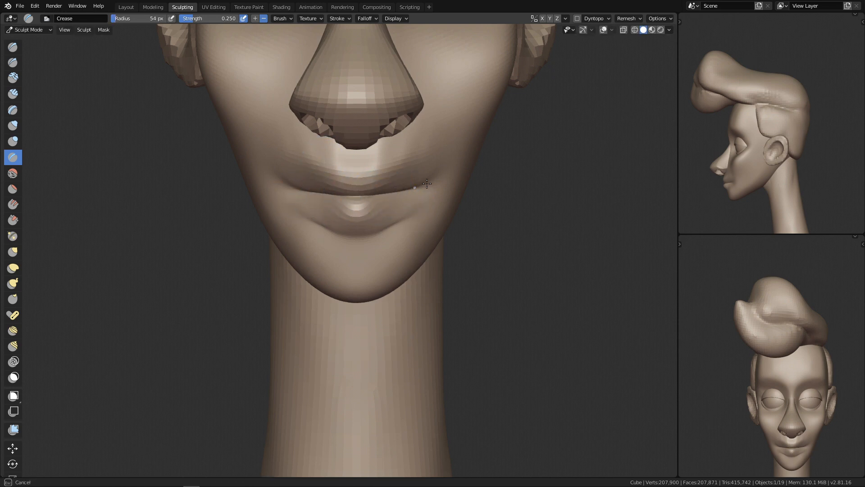
{"action": "mouse_move", "coordinate": [441, 197]}
{"action": "left_mouse_down", "text": "alt"}
{"action": "mouse_move", "coordinate": [419, 225]}
{"action": "mouse_move", "coordinate": [385, 226]}
{"action": "mouse_move", "coordinate": [388, 276]}
{"action": "mouse_move", "coordinate": [426, 259]}
{"action": "mouse_move", "coordinate": [428, 212]}
{"action": "mouse_move", "coordinate": [418, 203]}
{"action": "left_mouse_up", "text": "alt"}
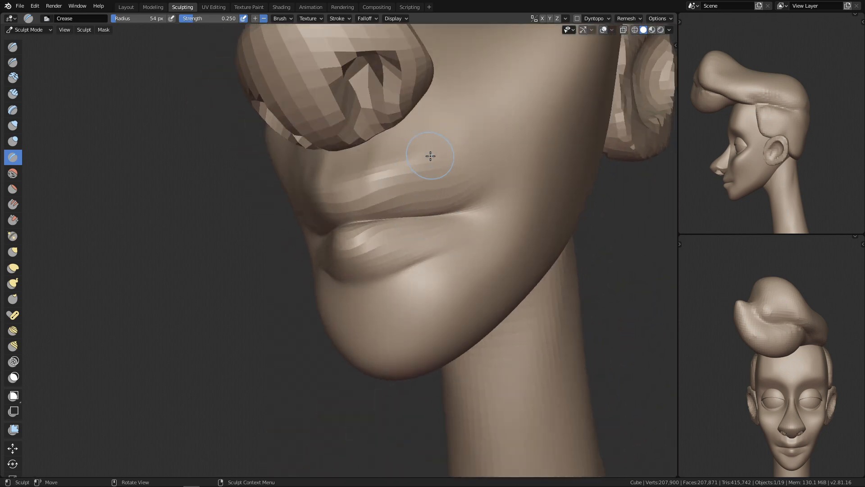
Step: Sharpen the upper lip's border with the Pinch/Magnify brush at 89 px and reframe the two smaller views on the face
{"action": "key", "text": "p"}
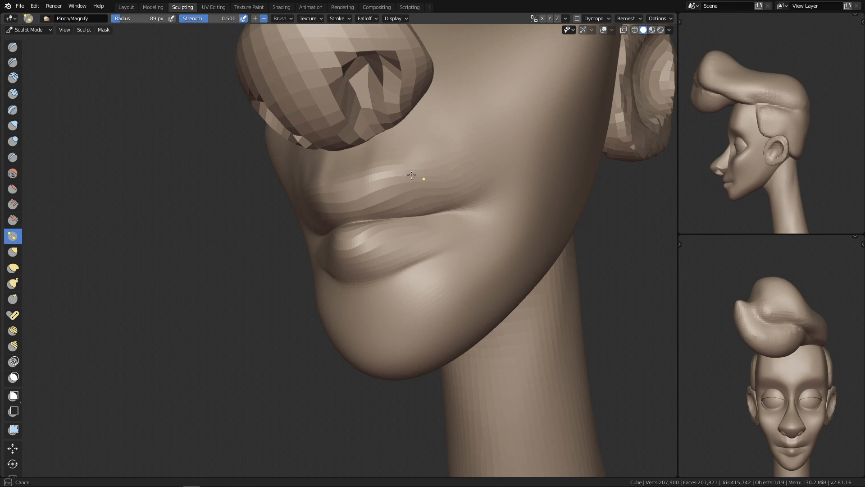
{"action": "left_click_drag", "start_coordinate": [786, 194], "coordinate": [799, 167], "text": "alt+shift"}
{"action": "left_click_drag", "start_coordinate": [802, 422], "coordinate": [794, 343], "text": "alt+shift"}
{"action": "left_click_drag", "start_coordinate": [808, 386], "coordinate": [805, 325], "text": "ctrl+alt"}
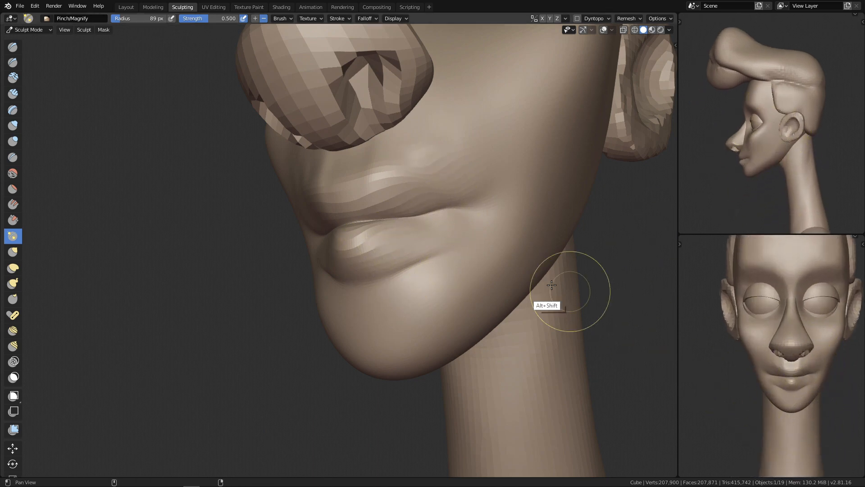
{"action": "left_click_drag", "start_coordinate": [486, 250], "coordinate": [478, 262], "text": "alt+shift"}
{"action": "left_click_drag", "start_coordinate": [772, 156], "coordinate": [764, 154], "text": "alt+shift"}
{"action": "left_click_drag", "start_coordinate": [764, 154], "coordinate": [765, 128], "text": "ctrl+alt"}
Step: Smooth the skin around the lips and pinch the mouth corner with the Pinch/Magnify brush at 74 px
{"action": "left_click_drag", "start_coordinate": [454, 167], "coordinate": [473, 179], "text": "shift"}
{"action": "mouse_move", "coordinate": [449, 151]}
{"action": "left_mouse_down", "text": "shift"}
{"action": "mouse_move", "coordinate": [467, 161]}
{"action": "mouse_move", "coordinate": [500, 124]}
{"action": "left_mouse_up", "text": "shift"}
{"action": "left_click_drag", "start_coordinate": [419, 198], "coordinate": [443, 208]}
{"action": "mouse_move", "coordinate": [434, 259]}
{"action": "left_mouse_down", "text": "alt+shift"}
{"action": "mouse_move", "coordinate": [449, 233]}
{"action": "mouse_move", "coordinate": [431, 245]}
{"action": "left_mouse_up", "text": "alt+shift"}
{"action": "key", "text": "f"}
{"action": "left_click", "coordinate": [493, 197]}
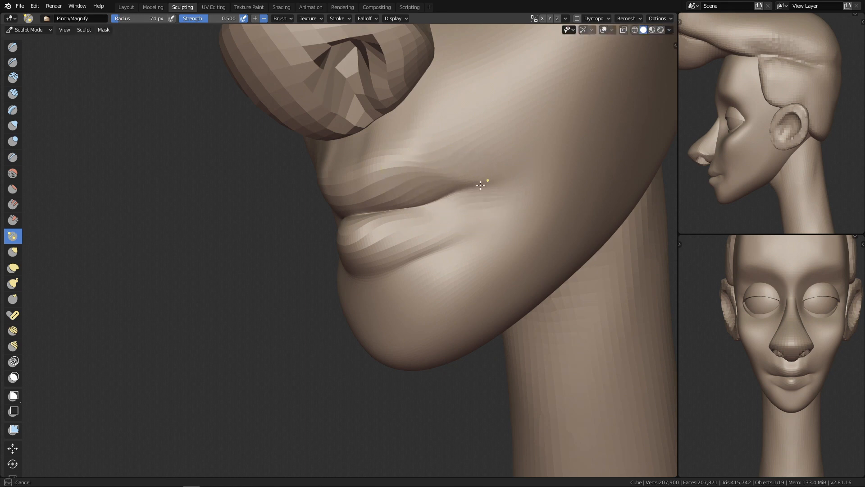
{"action": "mouse_move", "coordinate": [458, 222]}
{"action": "left_mouse_down", "text": "alt"}
{"action": "mouse_move", "coordinate": [477, 206]}
{"action": "mouse_move", "coordinate": [455, 230]}
{"action": "mouse_move", "coordinate": [423, 242]}
{"action": "left_mouse_up", "text": "alt"}
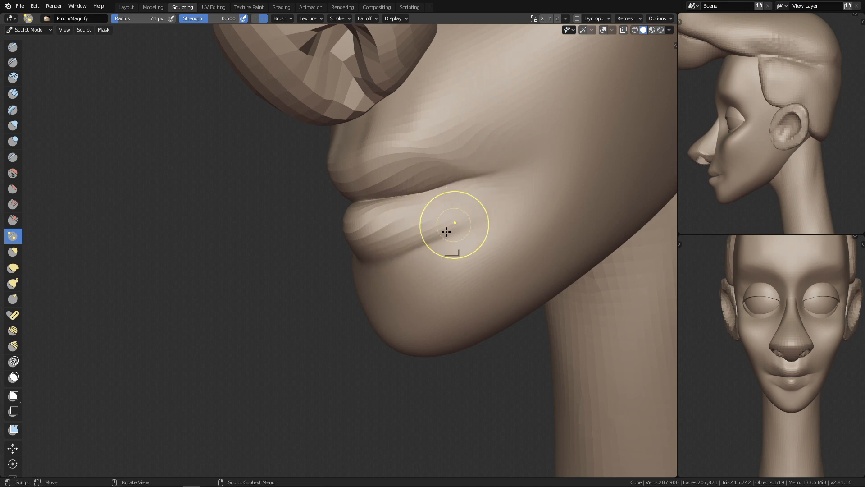
{"action": "left_click_drag", "start_coordinate": [453, 226], "coordinate": [454, 218], "text": "shift"}
Step: Return to the front view of the mouth and enable X-axis symmetry for sculpting
{"action": "key", "text": "alt+q"}
{"action": "left_click", "coordinate": [545, 178]}
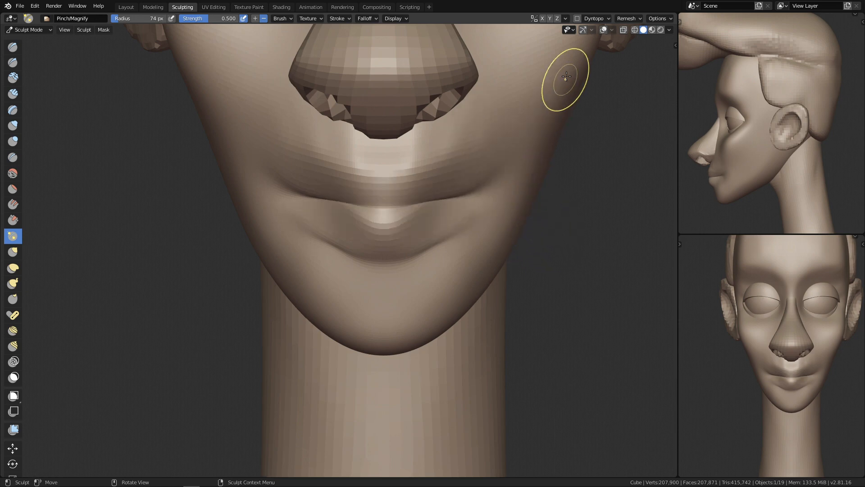
{"action": "key", "text": "ctrl+Tab"}
{"action": "middle_click_drag", "start_coordinate": [554, 97], "coordinate": [527, 134], "text": "shift"}
{"action": "key", "text": "ctrl+Tab"}
{"action": "left_click", "coordinate": [518, 283]}
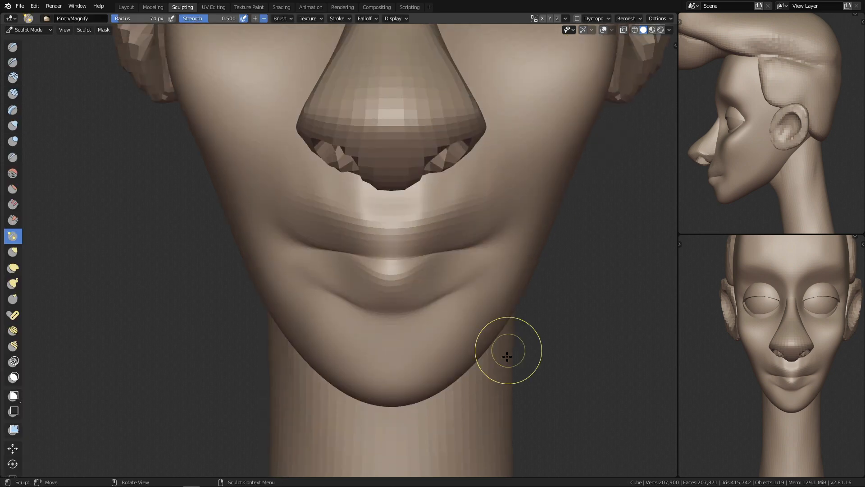
{"action": "left_click", "coordinate": [543, 18]}
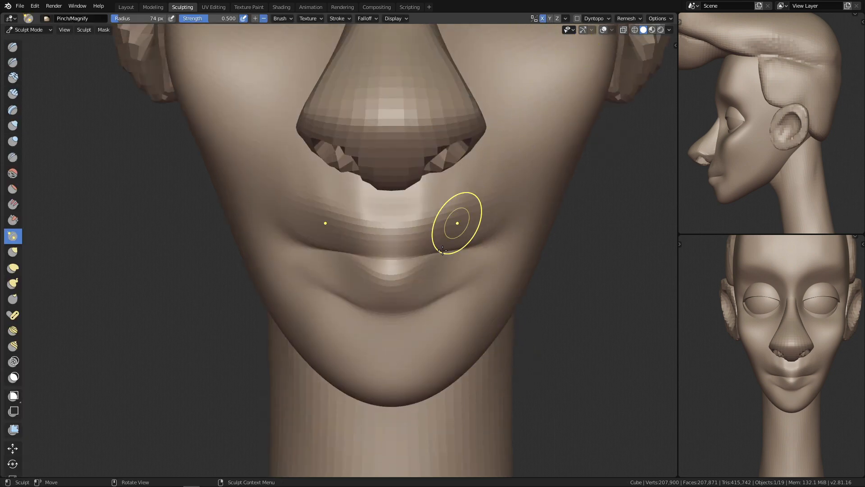
Step: Pinch the seam between the lips near the middle of the mouth with mirrored strokes
{"action": "scroll", "coordinate": [405, 282], "scroll_direction": "up", "scroll_amount": 2}
{"action": "left_click_drag", "start_coordinate": [404, 281], "coordinate": [404, 278], "text": "alt+shift"}
{"action": "left_click_drag", "start_coordinate": [360, 247], "coordinate": [364, 248]}
{"action": "left_click_drag", "start_coordinate": [416, 246], "coordinate": [422, 252]}
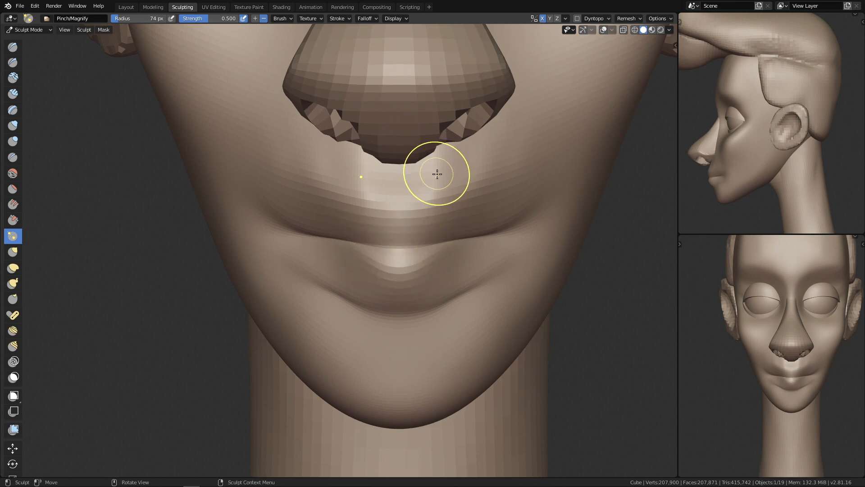
Step: Crease the mouth line across its full width with the Crease brush at a 69 px radius
{"action": "key", "text": "shift+c"}
{"action": "key", "text": "f"}
{"action": "left_click", "coordinate": [446, 211]}
{"action": "left_click_drag", "start_coordinate": [352, 241], "coordinate": [438, 241]}
{"action": "mouse_move", "coordinate": [309, 241]}
{"action": "left_mouse_down"}
{"action": "mouse_move", "coordinate": [492, 235]}
{"action": "mouse_move", "coordinate": [483, 229]}
{"action": "mouse_move", "coordinate": [532, 205]}
{"action": "left_mouse_up"}
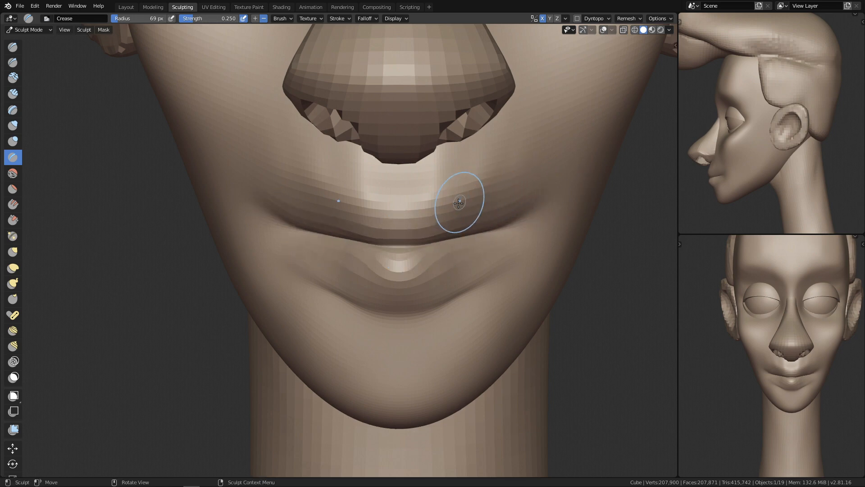
Step: Pinch the upper lip toward the mouth corners with the Pinch/Magnify brush at 69 px and smooth the skin above it
{"action": "middle_click_drag", "start_coordinate": [417, 256], "coordinate": [380, 220], "text": "shift"}
{"action": "key", "text": "p"}
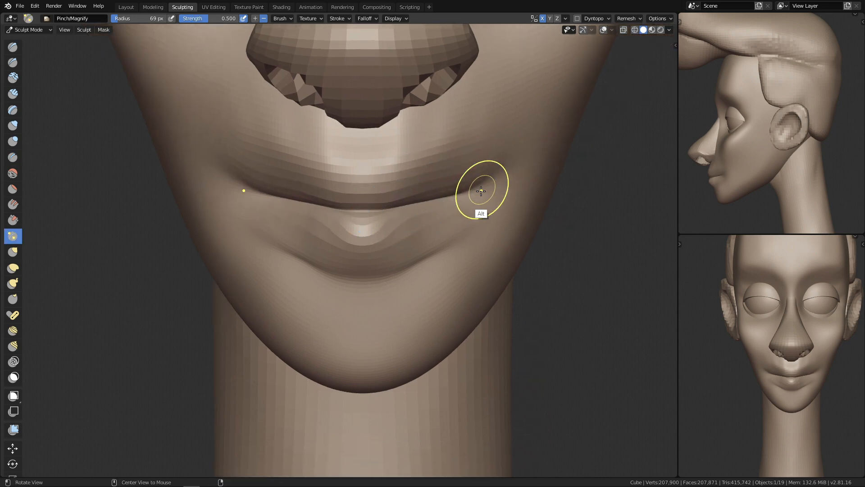
{"action": "middle_click_drag", "start_coordinate": [479, 188], "coordinate": [404, 181]}
{"action": "mouse_move", "coordinate": [411, 162]}
{"action": "left_mouse_down"}
{"action": "mouse_move", "coordinate": [510, 161]}
{"action": "mouse_move", "coordinate": [506, 174]}
{"action": "mouse_move", "coordinate": [520, 172]}
{"action": "mouse_move", "coordinate": [475, 169]}
{"action": "mouse_move", "coordinate": [507, 186]}
{"action": "left_mouse_up"}
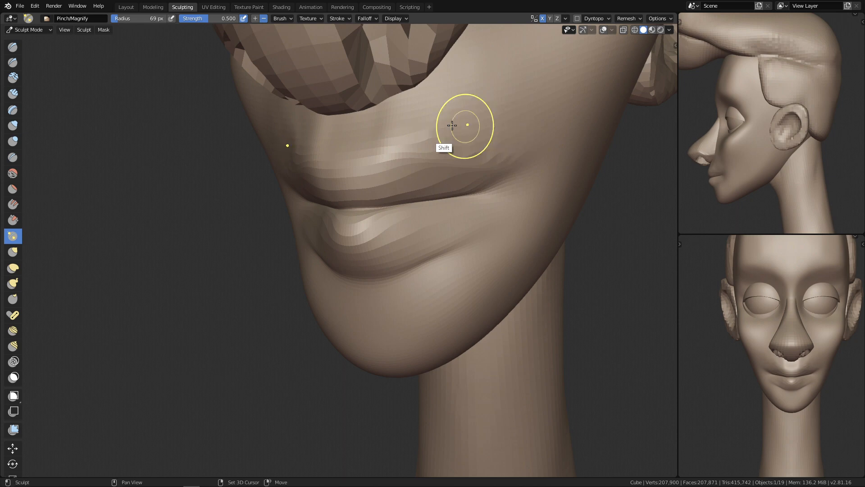
{"action": "mouse_move", "coordinate": [430, 116]}
{"action": "left_mouse_down", "text": "shift"}
{"action": "mouse_move", "coordinate": [537, 137]}
{"action": "mouse_move", "coordinate": [431, 131]}
{"action": "left_mouse_up", "text": "shift"}
{"action": "left_click_drag", "start_coordinate": [490, 118], "coordinate": [404, 122], "text": "shift"}
Step: Reduce the Pinch/Magnify radius to 16 px and pull the mouth corners outward with the Grab brush at 88 px
{"action": "middle_click_drag", "start_coordinate": [430, 136], "coordinate": [537, 92], "text": "alt"}
{"action": "middle_click_drag", "start_coordinate": [473, 205], "coordinate": [444, 251], "text": "ctrl"}
{"action": "key", "text": "f"}
{"action": "left_click", "coordinate": [385, 185]}
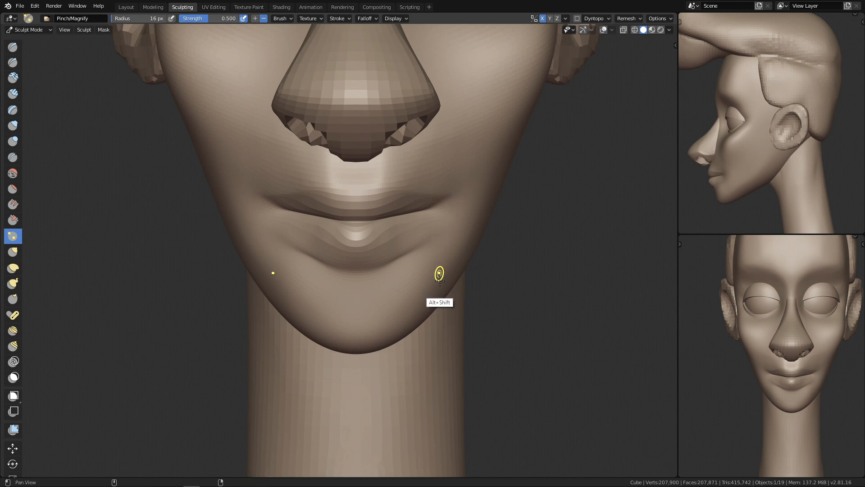
{"action": "middle_click_drag", "start_coordinate": [440, 266], "coordinate": [435, 240], "text": "shift"}
{"action": "key", "text": "g"}
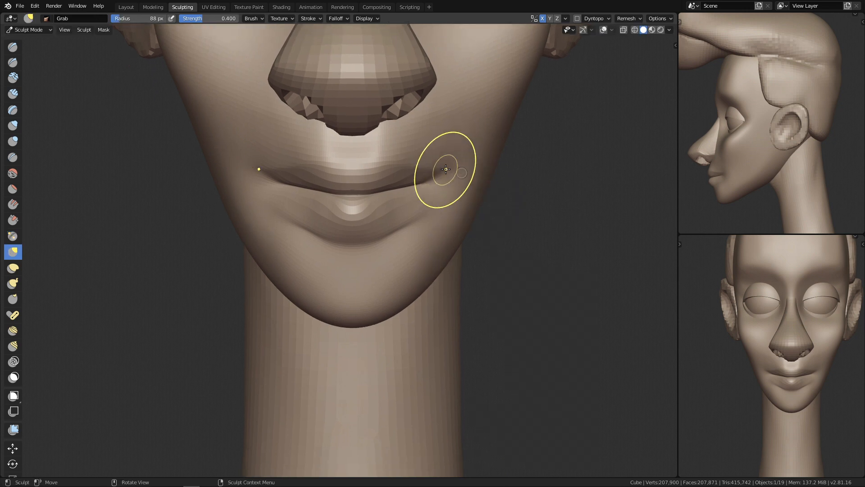
{"action": "left_click_drag", "start_coordinate": [445, 174], "coordinate": [455, 185]}
{"action": "scroll", "coordinate": [406, 270], "scroll_direction": "up", "scroll_amount": 1}
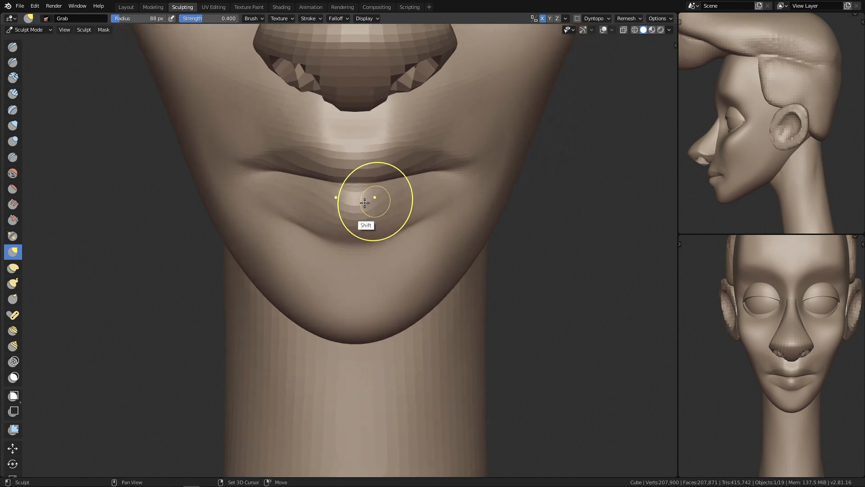
Step: Undo the trial clay stroke and build up the lower lip with the SculptDraw brush at 108 px
{"action": "key", "text": "c"}
{"action": "left_click_drag", "start_coordinate": [401, 207], "coordinate": [406, 206]}
{"action": "key", "text": "ctrl+z"}
{"action": "key", "text": "f"}
{"action": "left_click", "coordinate": [414, 202]}
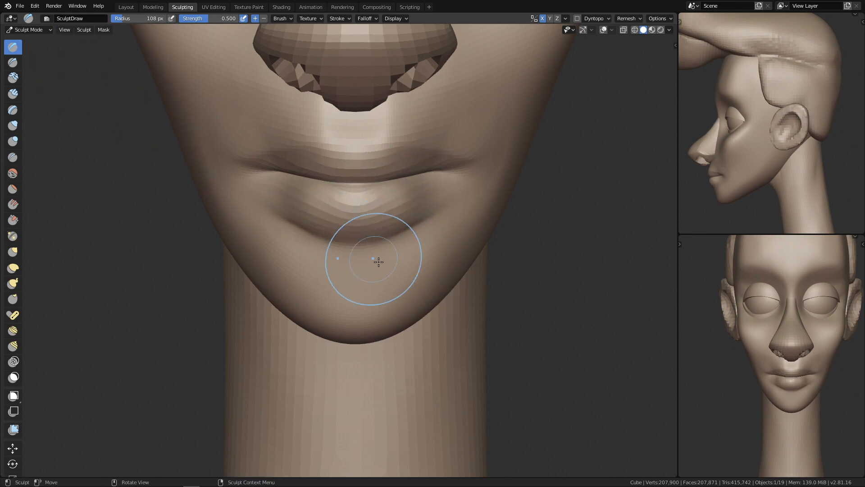
Step: Set the SculptDraw radius to 82 px and smooth the outer ends of the lower lip
{"action": "middle_click_drag", "start_coordinate": [528, 242], "coordinate": [471, 247], "text": "alt"}
{"action": "middle_click_drag", "start_coordinate": [342, 251], "coordinate": [486, 235], "text": "alt"}
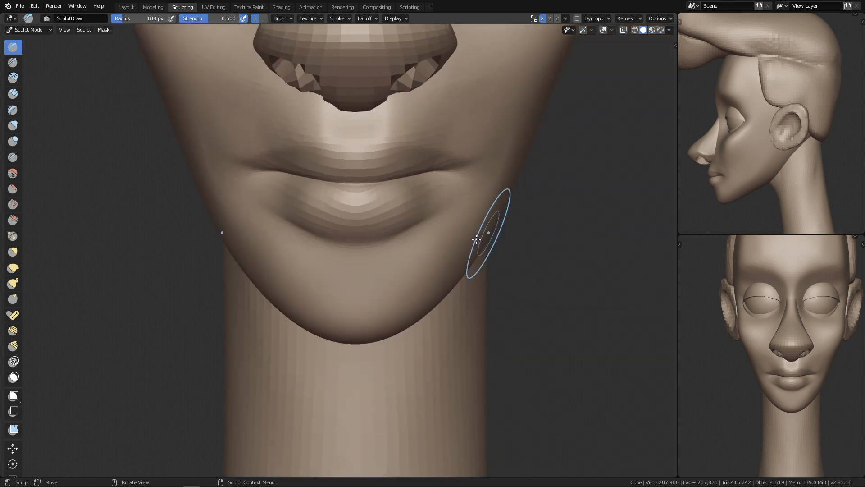
{"action": "key", "text": "f"}
{"action": "left_click", "coordinate": [464, 216]}
{"action": "left_click_drag", "start_coordinate": [442, 214], "coordinate": [453, 203], "text": "shift"}
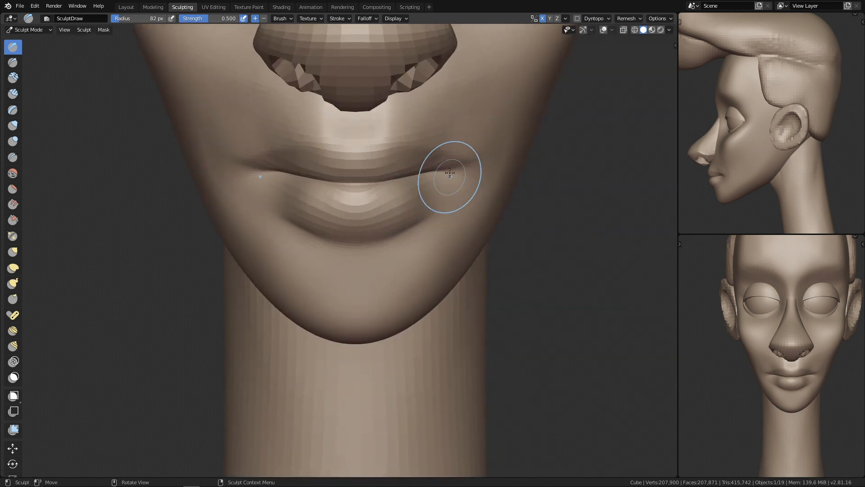
Step: Reshape the sides of the mouth with the Grab brush and enlarge its radius to 209 px
{"action": "key", "text": "g"}
{"action": "key", "text": "f"}
{"action": "left_click", "coordinate": [464, 168]}
{"action": "middle_click_drag", "start_coordinate": [456, 241], "coordinate": [457, 217], "text": "ctrl"}
{"action": "key", "text": "f"}
{"action": "left_click", "coordinate": [508, 173]}
{"action": "mouse_move", "coordinate": [451, 148]}
{"action": "left_mouse_down"}
{"action": "mouse_move", "coordinate": [458, 162]}
{"action": "mouse_move", "coordinate": [428, 152]}
{"action": "left_mouse_up"}
{"action": "key", "text": "f"}
{"action": "left_click", "coordinate": [459, 154]}
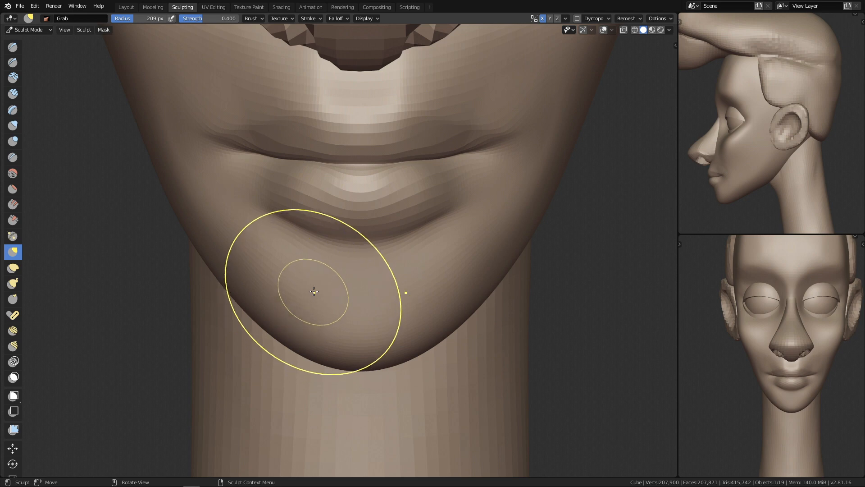
Step: Set the Grab brush radius to 128 px and nudge the mouth corners
{"action": "key", "text": "f"}
{"action": "left_click", "coordinate": [408, 198]}
{"action": "key", "text": "f"}
{"action": "left_click", "coordinate": [472, 153]}
{"action": "left_click_drag", "start_coordinate": [504, 149], "coordinate": [507, 149]}
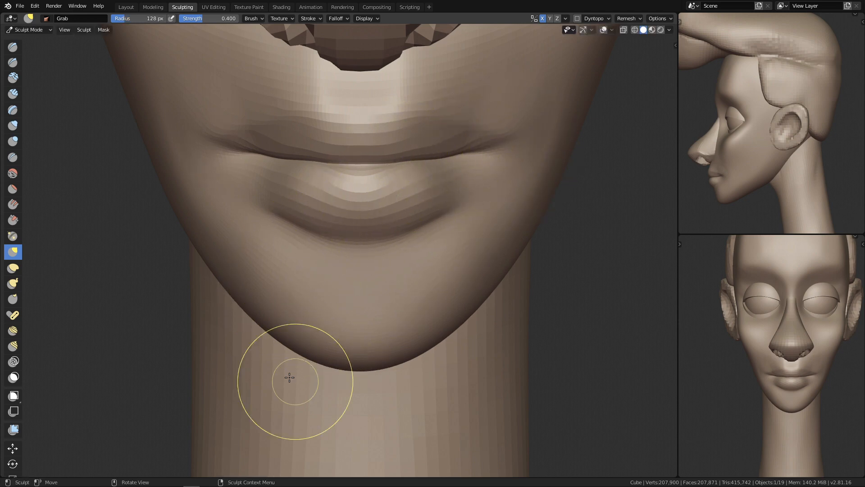
Step: Adjust the sides of the lower lip with the Grab brush at a 149 px radius
{"action": "left_click_drag", "start_coordinate": [394, 253], "coordinate": [420, 345], "text": "ctrl+alt"}
{"action": "left_click_drag", "start_coordinate": [440, 305], "coordinate": [448, 217], "text": "ctrl+alt"}
{"action": "key", "text": "f"}
{"action": "left_click", "coordinate": [438, 212]}
{"action": "left_click_drag", "start_coordinate": [429, 205], "coordinate": [428, 208]}
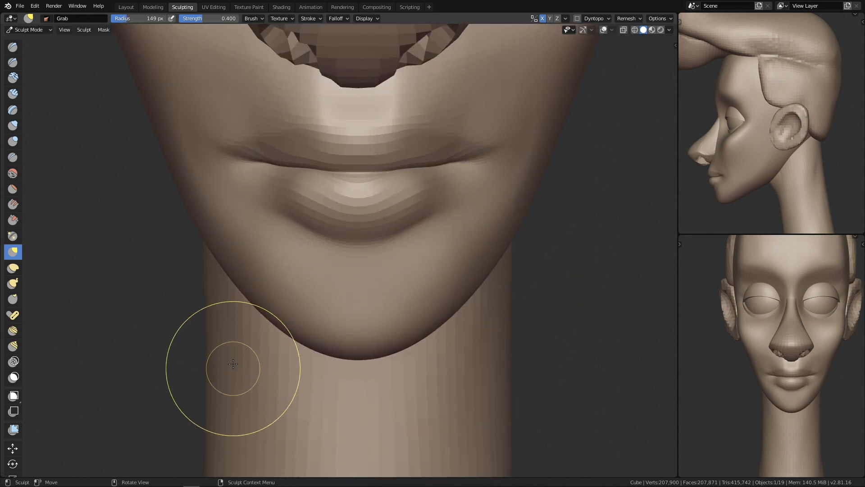
Step: Examine the lips and chin from the side profile
{"action": "left_click_drag", "start_coordinate": [387, 248], "coordinate": [349, 369], "text": "ctrl+alt"}
{"action": "left_click_drag", "start_coordinate": [541, 246], "coordinate": [479, 267], "text": "alt"}
{"action": "left_click_drag", "start_coordinate": [415, 323], "coordinate": [416, 274], "text": "ctrl+alt"}
{"action": "left_click_drag", "start_coordinate": [388, 265], "coordinate": [361, 271], "text": "alt"}
{"action": "left_click_drag", "start_coordinate": [424, 257], "coordinate": [411, 280], "text": "ctrl+alt"}
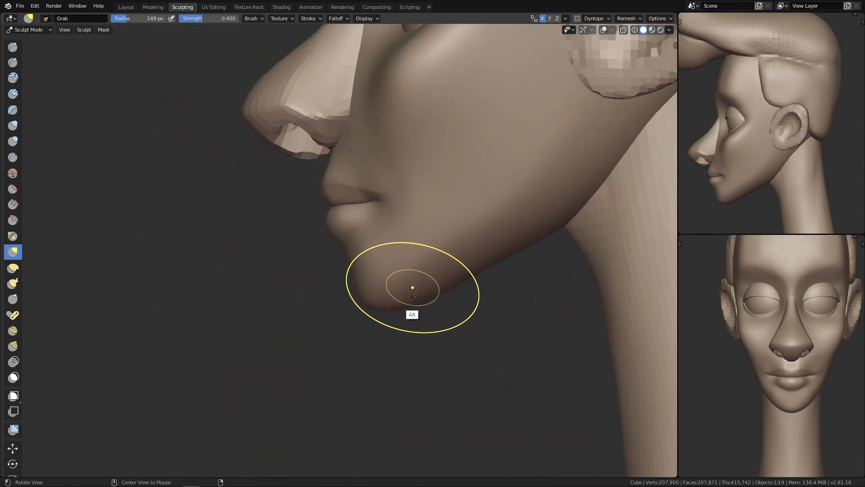
{"action": "left_click_drag", "start_coordinate": [421, 247], "coordinate": [364, 202], "text": "ctrl+alt"}
{"action": "left_click", "coordinate": [366, 203]}
Step: Pinch the upper lip's border with the Pinch/Magnify brush at 78 px and reduce its radius to 60 px
{"action": "mouse_move", "coordinate": [370, 295]}
{"action": "left_mouse_down", "text": "alt"}
{"action": "mouse_move", "coordinate": [431, 266]}
{"action": "mouse_move", "coordinate": [454, 244]}
{"action": "left_mouse_up", "text": "alt"}
{"action": "key", "text": "p"}
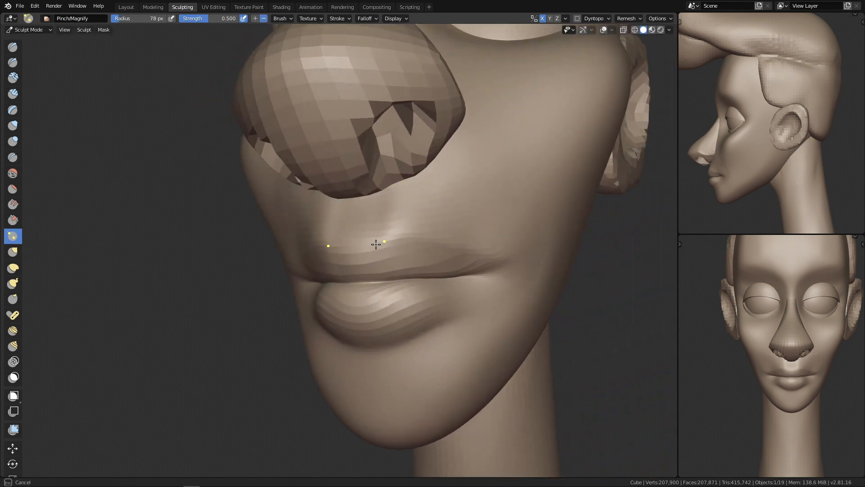
{"action": "key", "text": "f"}
{"action": "left_click", "coordinate": [355, 251]}
Step: Smooth the middle of the upper lip from the front and set the Pinch/Magnify radius to 40 px
{"action": "middle_click_drag", "start_coordinate": [430, 245], "coordinate": [571, 156], "text": "alt"}
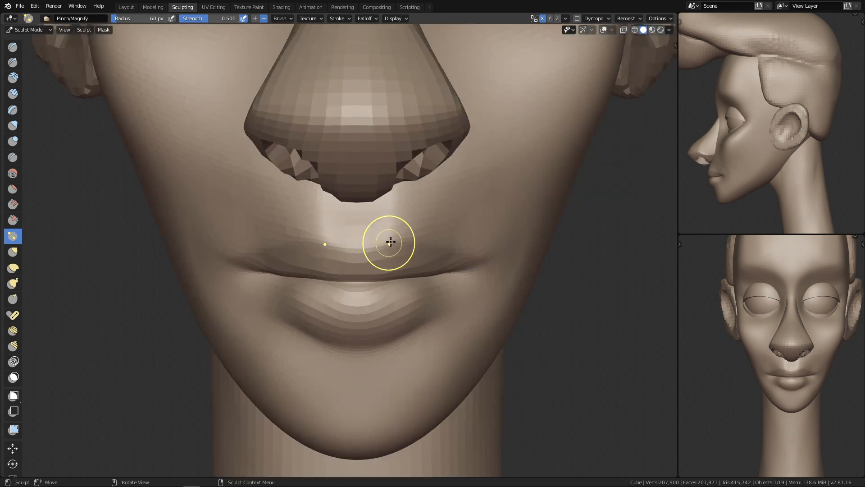
{"action": "left_click_drag", "start_coordinate": [369, 263], "coordinate": [389, 260], "text": "shift"}
{"action": "key", "text": "f"}
{"action": "left_click", "coordinate": [418, 264]}
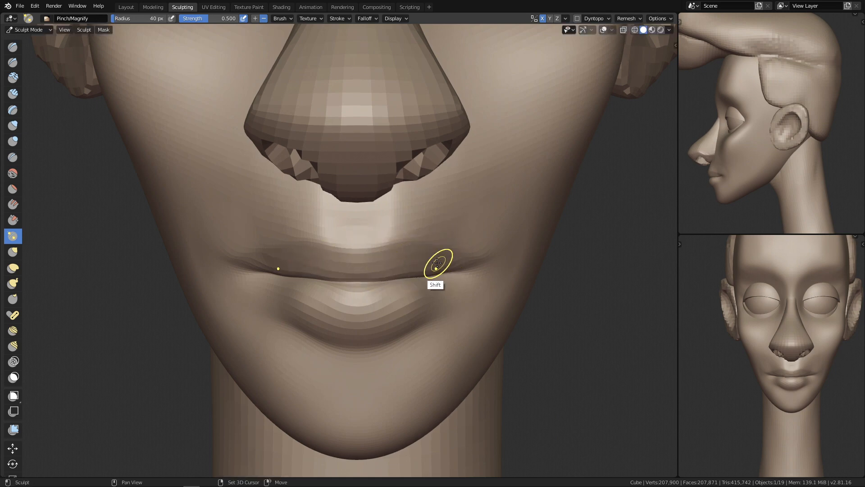
Step: Leave Sculpt Mode, select the nose object, give it a level 2 Subdivision Surface modifier and apply it
{"action": "middle_click_drag", "start_coordinate": [475, 267], "coordinate": [428, 400], "text": "ctrl"}
{"action": "mouse_move", "coordinate": [402, 368]}
{"action": "middle_mouse_down", "text": "ctrl"}
{"action": "mouse_move", "coordinate": [452, 351]}
{"action": "mouse_move", "coordinate": [492, 297]}
{"action": "middle_mouse_up", "text": "ctrl"}
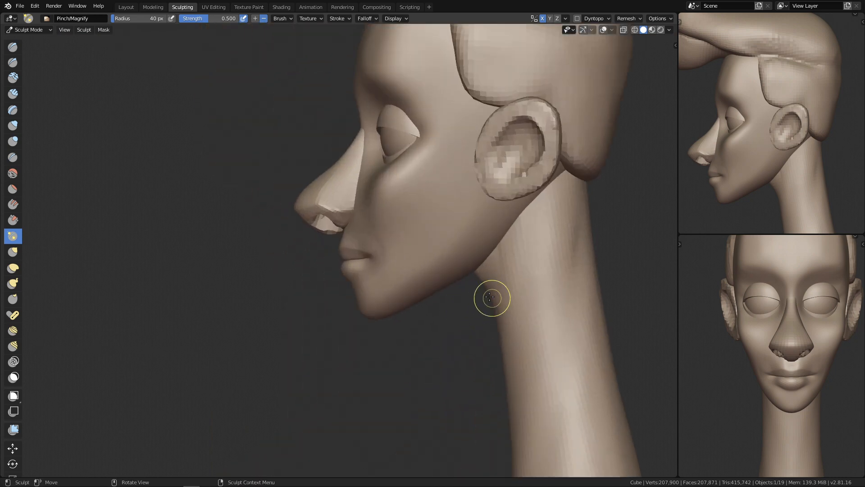
{"action": "key", "text": "ctrl+Tab"}
{"action": "mouse_move", "coordinate": [447, 318]}
{"action": "middle_mouse_down", "text": "ctrl"}
{"action": "mouse_move", "coordinate": [421, 392]}
{"action": "mouse_move", "coordinate": [451, 388]}
{"action": "middle_mouse_up", "text": "ctrl"}
{"action": "left_click_drag", "start_coordinate": [464, 369], "coordinate": [469, 336], "text": "alt+shift"}
{"action": "left_click_drag", "start_coordinate": [414, 354], "coordinate": [409, 266], "text": "ctrl+alt"}
{"action": "left_click_drag", "start_coordinate": [403, 165], "coordinate": [423, 226], "text": "alt+shift"}
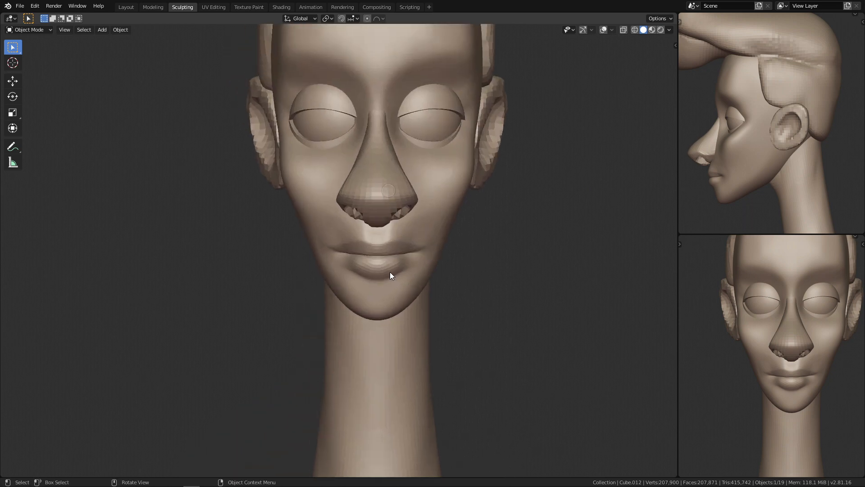
{"action": "key", "text": "ctrl+1"}
{"action": "left_click_drag", "start_coordinate": [433, 335], "coordinate": [439, 301], "text": "ctrl+alt"}
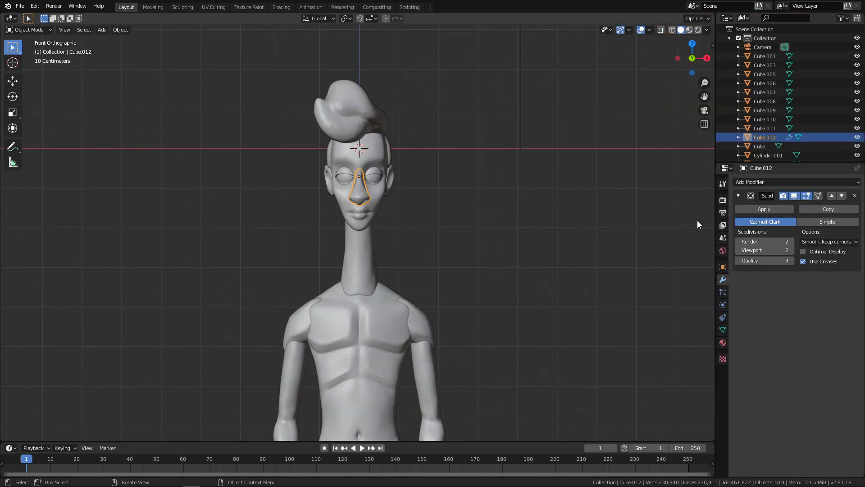
{"action": "left_click", "coordinate": [755, 208]}
{"action": "scroll", "coordinate": [419, 266], "scroll_direction": "up", "scroll_amount": 8}
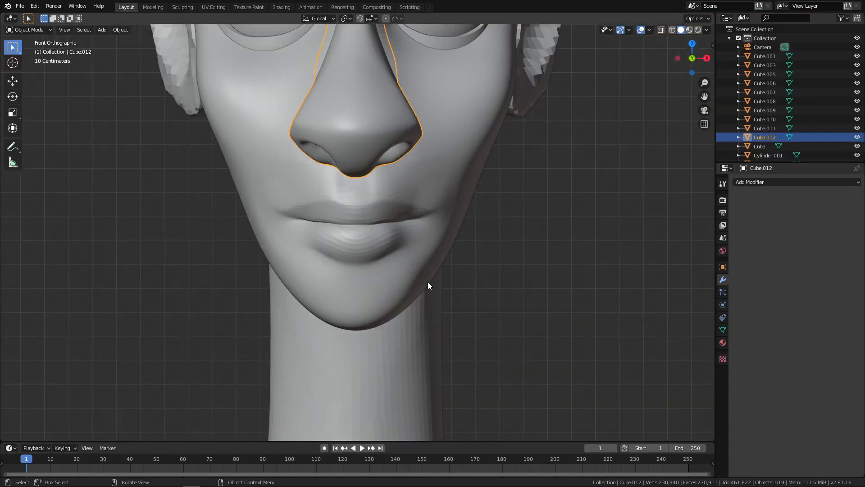
Step: Return to sculpting the nose, reshape its sides with the Grab brush and smooth them
{"action": "left_click", "coordinate": [185, 8]}
{"action": "left_click_drag", "start_coordinate": [579, 219], "coordinate": [542, 222], "text": "alt"}
{"action": "left_click_drag", "start_coordinate": [392, 282], "coordinate": [402, 226], "text": "ctrl+alt"}
{"action": "mouse_move", "coordinate": [361, 227]}
{"action": "left_mouse_down", "text": "alt+shift"}
{"action": "mouse_move", "coordinate": [414, 218]}
{"action": "mouse_move", "coordinate": [461, 168]}
{"action": "mouse_move", "coordinate": [462, 121]}
{"action": "left_mouse_up", "text": "alt+shift"}
{"action": "key", "text": "g"}
{"action": "key", "text": "f"}
{"action": "left_click", "coordinate": [407, 219]}
{"action": "left_click_drag", "start_coordinate": [461, 224], "coordinate": [457, 182], "text": "ctrl+alt"}
{"action": "left_click_drag", "start_coordinate": [456, 180], "coordinate": [429, 247], "text": "alt"}
{"action": "left_click_drag", "start_coordinate": [399, 141], "coordinate": [414, 122], "text": "shift"}
{"action": "left_click_drag", "start_coordinate": [447, 96], "coordinate": [455, 97], "text": "shift"}
Step: Pull the nostril area into shape with the Grab brush at a 110 px radius and smooth it
{"action": "mouse_move", "coordinate": [444, 189]}
{"action": "left_mouse_down", "text": "alt"}
{"action": "mouse_move", "coordinate": [448, 198]}
{"action": "mouse_move", "coordinate": [600, 208]}
{"action": "left_mouse_up", "text": "alt"}
{"action": "key", "text": "f"}
{"action": "left_click", "coordinate": [446, 202]}
{"action": "left_click_drag", "start_coordinate": [443, 199], "coordinate": [447, 209]}
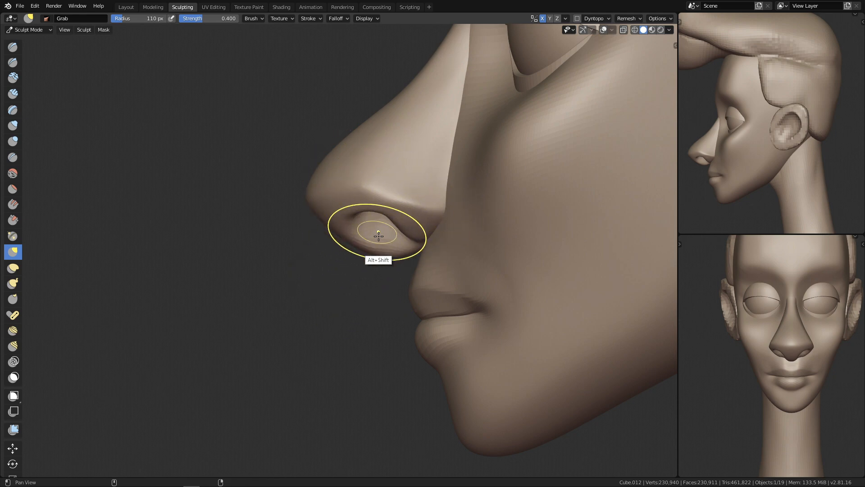
{"action": "left_click_drag", "start_coordinate": [377, 237], "coordinate": [391, 258], "text": "alt+shift"}
{"action": "mouse_move", "coordinate": [376, 215]}
{"action": "left_mouse_down", "text": "shift"}
{"action": "mouse_move", "coordinate": [430, 230]}
{"action": "mouse_move", "coordinate": [418, 227]}
{"action": "left_mouse_up", "text": "shift"}
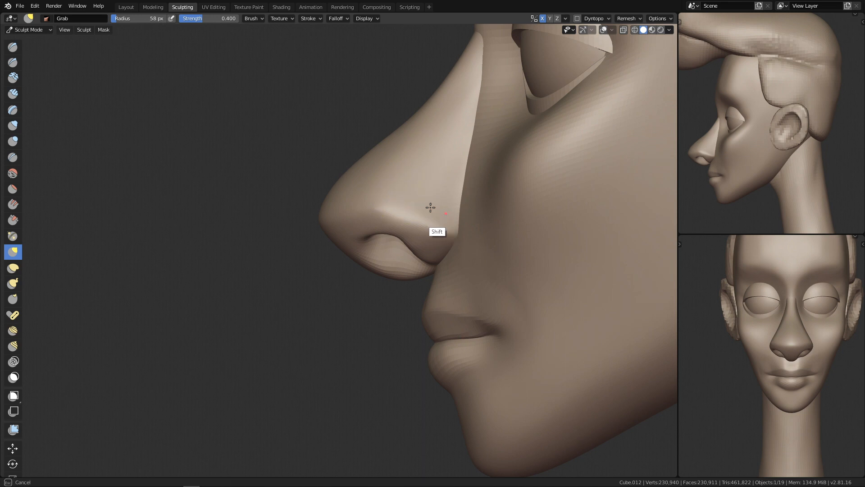
Step: Carve the nostril cavities deeper with the SculptDraw brush at 50 px and smooth their rims
{"action": "mouse_move", "coordinate": [415, 235]}
{"action": "middle_mouse_down"}
{"action": "mouse_move", "coordinate": [464, 193]}
{"action": "mouse_move", "coordinate": [448, 242]}
{"action": "mouse_move", "coordinate": [450, 232]}
{"action": "middle_mouse_up"}
{"action": "key", "text": "x"}
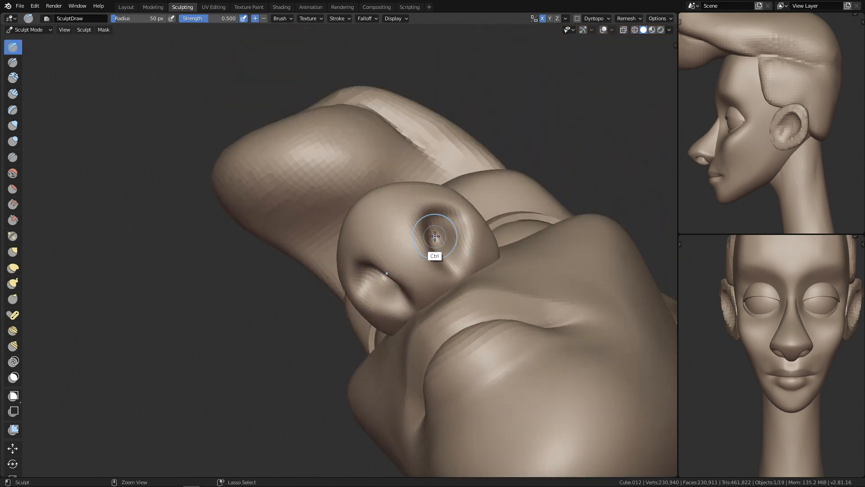
{"action": "middle_click_drag", "start_coordinate": [446, 247], "coordinate": [438, 256]}
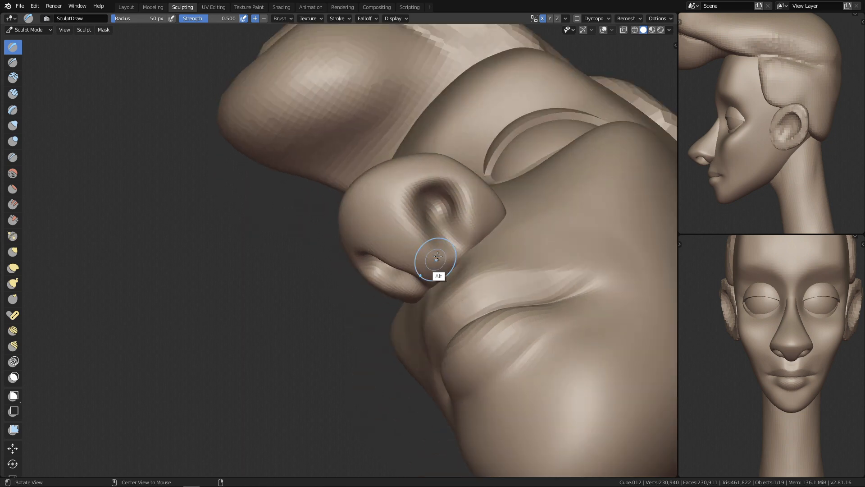
{"action": "left_click_drag", "start_coordinate": [456, 246], "coordinate": [461, 250], "text": "ctrl"}
{"action": "left_click_drag", "start_coordinate": [461, 209], "coordinate": [469, 220], "text": "shift"}
{"action": "left_click_drag", "start_coordinate": [456, 201], "coordinate": [414, 197], "text": "shift"}
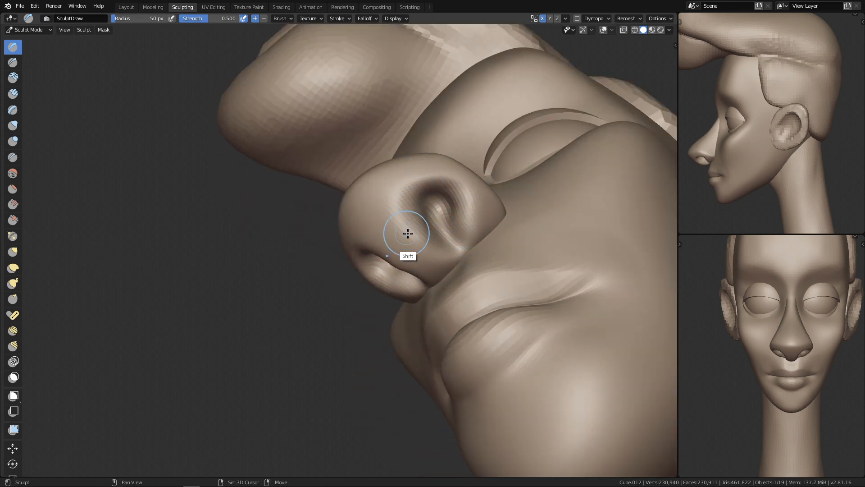
Step: Reshape the nostril openings from below with the Grab brush at 102 px and then 86 px
{"action": "mouse_move", "coordinate": [438, 248]}
{"action": "middle_mouse_down", "text": "alt"}
{"action": "mouse_move", "coordinate": [462, 245]}
{"action": "mouse_move", "coordinate": [450, 387]}
{"action": "mouse_move", "coordinate": [441, 334]}
{"action": "mouse_move", "coordinate": [453, 302]}
{"action": "middle_mouse_up", "text": "alt"}
{"action": "mouse_move", "coordinate": [452, 302]}
{"action": "left_mouse_down", "text": "alt"}
{"action": "mouse_move", "coordinate": [441, 278]}
{"action": "mouse_move", "coordinate": [459, 309]}
{"action": "mouse_move", "coordinate": [406, 209]}
{"action": "mouse_move", "coordinate": [374, 210]}
{"action": "left_mouse_up", "text": "alt"}
{"action": "key", "text": "g"}
{"action": "key", "text": "bracketright"}
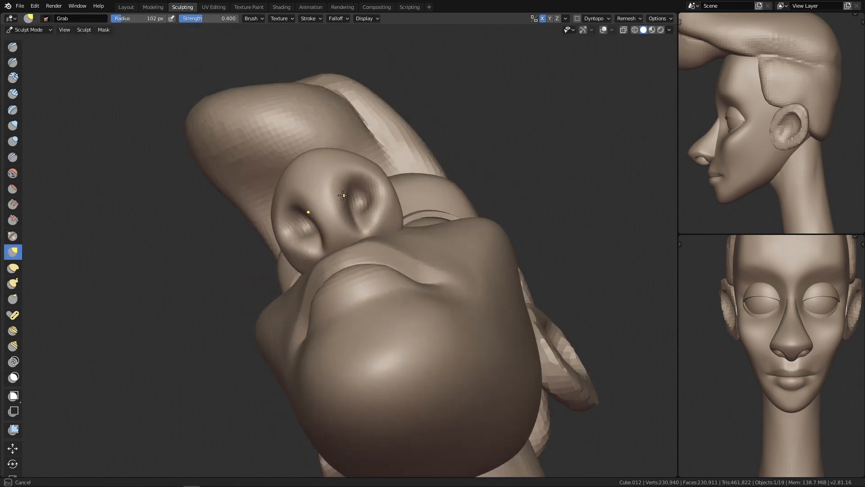
{"action": "left_click_drag", "start_coordinate": [361, 195], "coordinate": [376, 221]}
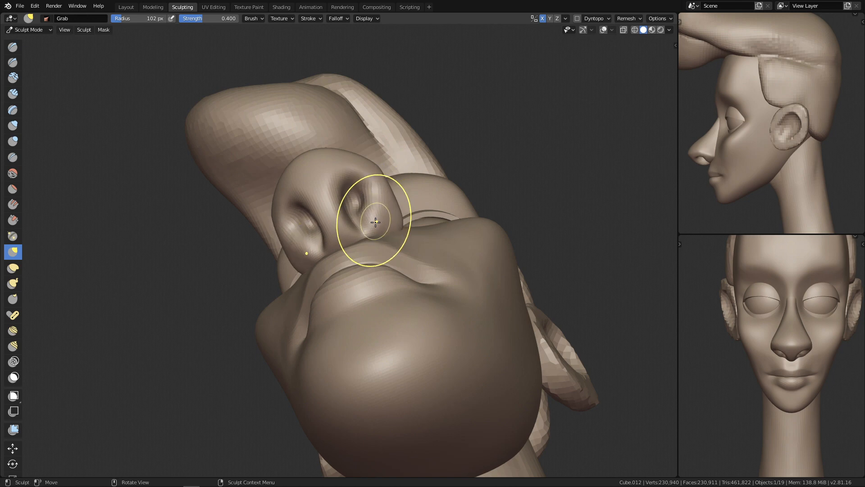
{"action": "key", "text": "bracketleft"}
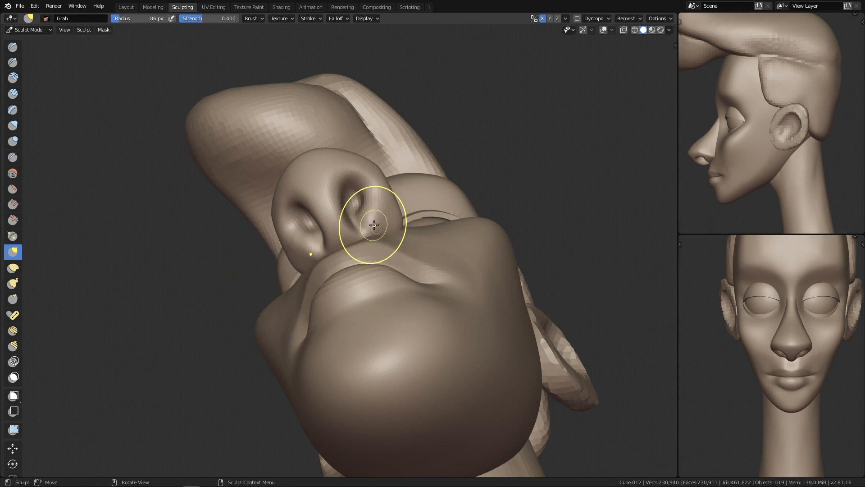
{"action": "left_click_drag", "start_coordinate": [369, 226], "coordinate": [371, 228]}
Step: Refine and smooth the nostril edges from the front with the Grab brush at 57 px
{"action": "key", "text": "KP_1"}
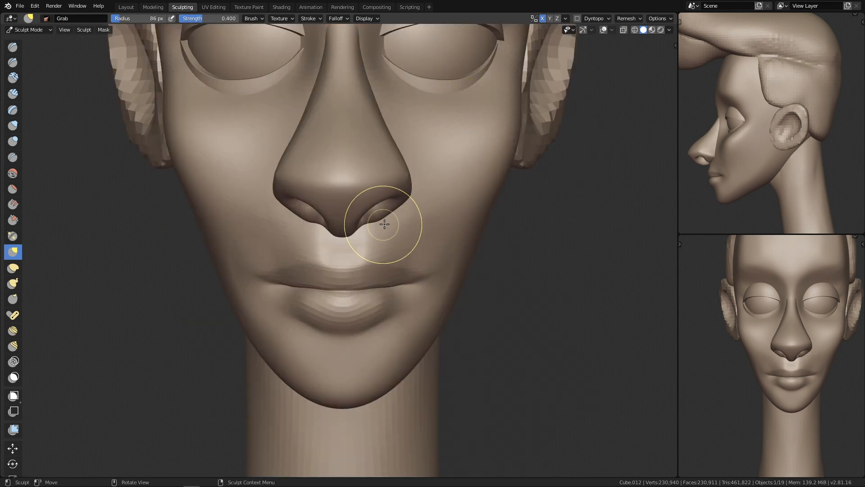
{"action": "key", "text": "bracketleft"}
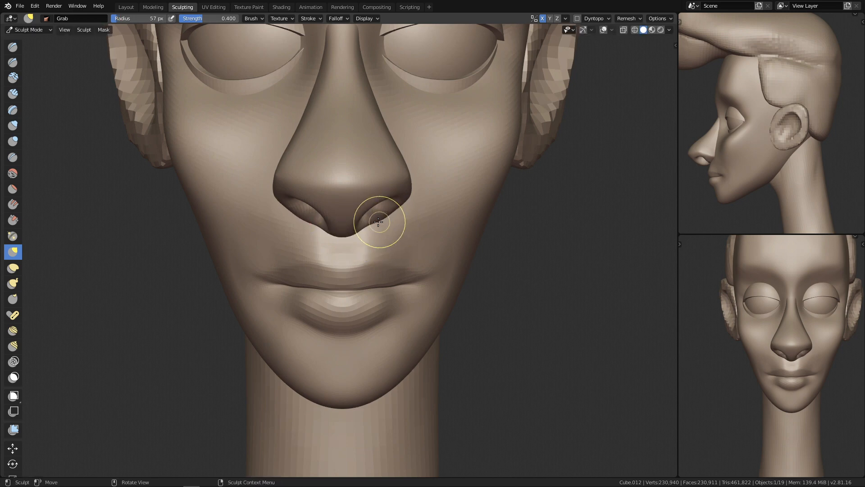
{"action": "left_click_drag", "start_coordinate": [388, 214], "coordinate": [391, 211], "text": "shift"}
Step: Adjust the base of the nose from the side profile with the Grab brush at 124 px
{"action": "mouse_move", "coordinate": [402, 253]}
{"action": "left_mouse_down", "text": "ctrl+alt"}
{"action": "mouse_move", "coordinate": [407, 316]}
{"action": "mouse_move", "coordinate": [392, 424]}
{"action": "left_mouse_up", "text": "ctrl+alt"}
{"action": "key", "text": "KP_3"}
{"action": "mouse_move", "coordinate": [392, 340]}
{"action": "left_mouse_down", "text": "ctrl+alt"}
{"action": "mouse_move", "coordinate": [397, 257]}
{"action": "mouse_move", "coordinate": [368, 198]}
{"action": "left_mouse_up", "text": "ctrl+alt"}
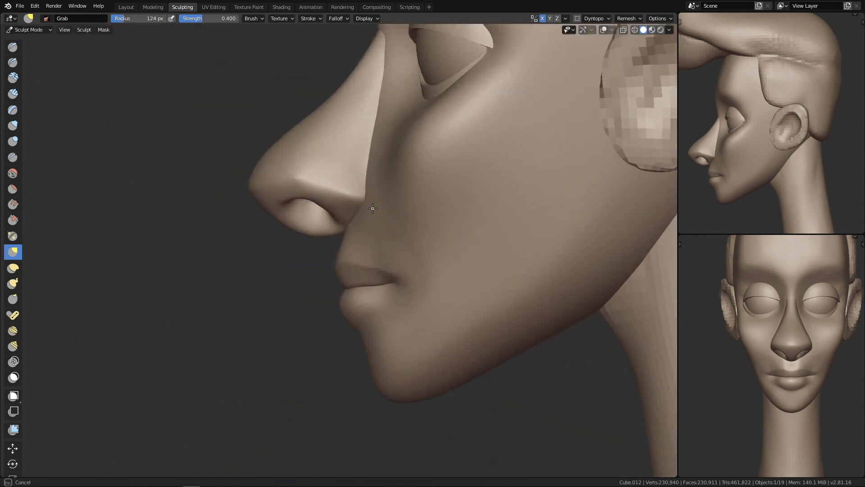
{"action": "mouse_move", "coordinate": [310, 272]}
{"action": "left_mouse_down", "text": "ctrl+alt"}
{"action": "mouse_move", "coordinate": [345, 272]}
{"action": "mouse_move", "coordinate": [372, 220]}
{"action": "left_mouse_up", "text": "ctrl+alt"}
{"action": "key", "text": "f"}
{"action": "left_click", "coordinate": [389, 224]}
{"action": "left_click", "coordinate": [373, 214]}
Step: Flatten the nose tip and the strip between the nostrils with the Scrape/Peaks brush, raising its radius to 69 px
{"action": "mouse_move", "coordinate": [371, 216]}
{"action": "middle_mouse_down"}
{"action": "mouse_move", "coordinate": [421, 218]}
{"action": "mouse_move", "coordinate": [367, 218]}
{"action": "middle_mouse_up"}
{"action": "key", "text": "x"}
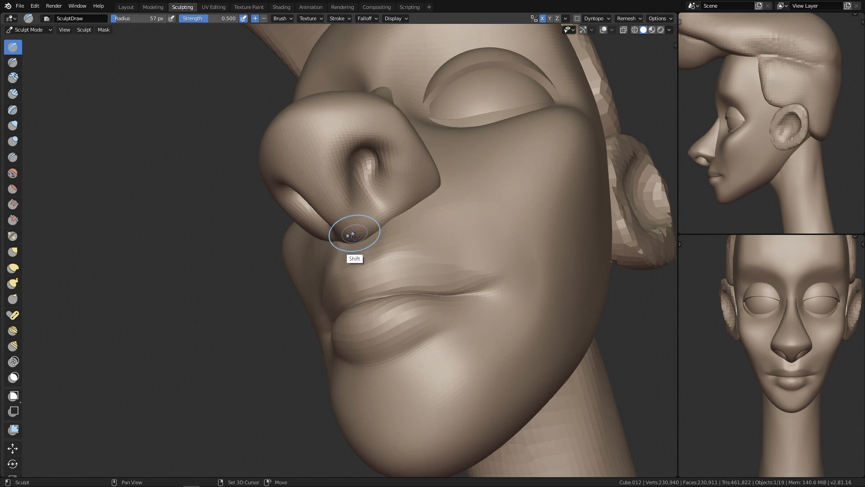
{"action": "key", "text": "shift+t"}
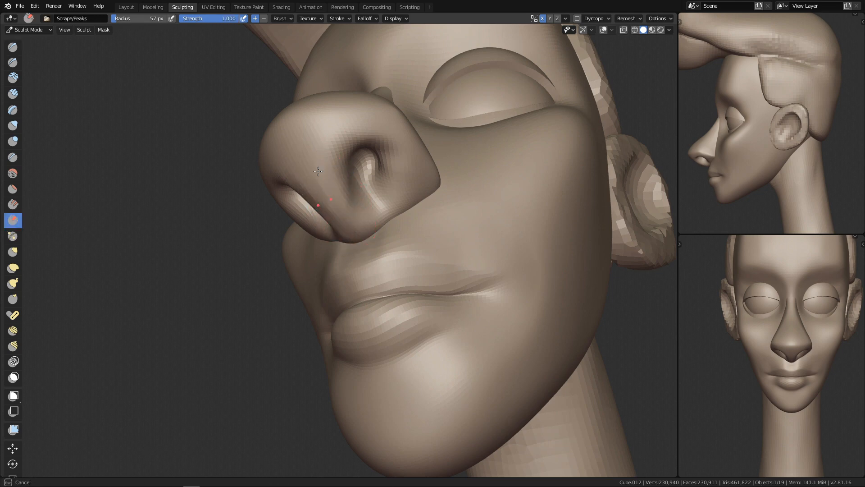
{"action": "key", "text": "f"}
{"action": "left_click", "coordinate": [365, 193]}
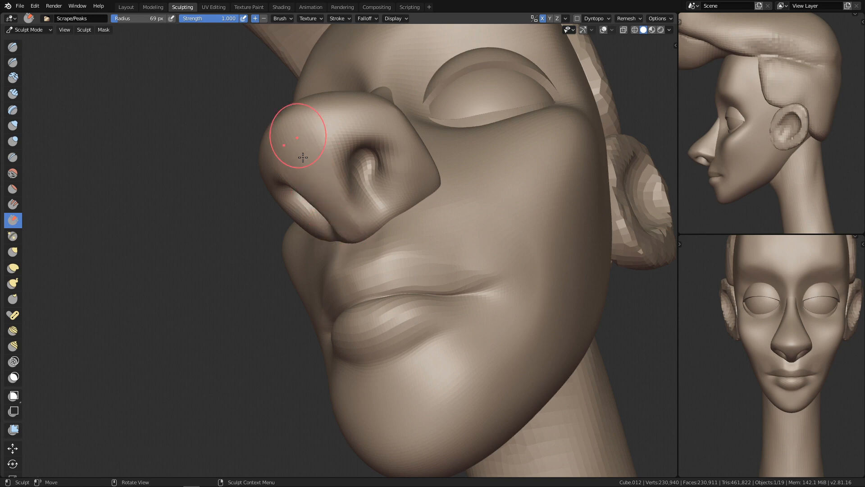
{"action": "middle_click_drag", "start_coordinate": [298, 136], "coordinate": [570, 219]}
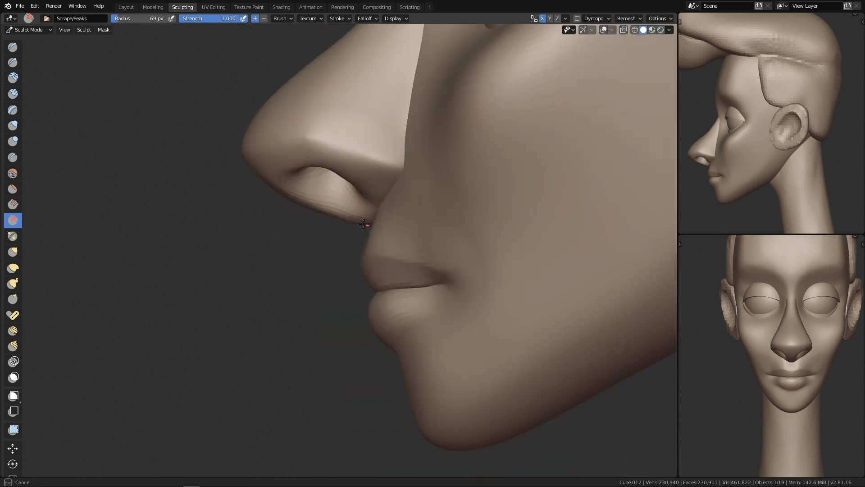
{"action": "middle_click_drag", "start_coordinate": [399, 139], "coordinate": [366, 424], "text": "ctrl"}
{"action": "key", "text": "alt+q"}
{"action": "left_click", "coordinate": [459, 241]}
Step: Flatten the areas around both nostrils with the Scrape/Peaks brush at a 73 px radius
{"action": "mouse_move", "coordinate": [412, 337]}
{"action": "middle_mouse_down", "text": "ctrl"}
{"action": "mouse_move", "coordinate": [377, 235]}
{"action": "mouse_move", "coordinate": [347, 194]}
{"action": "middle_mouse_up", "text": "ctrl"}
{"action": "key", "text": "f"}
{"action": "left_click", "coordinate": [358, 236]}
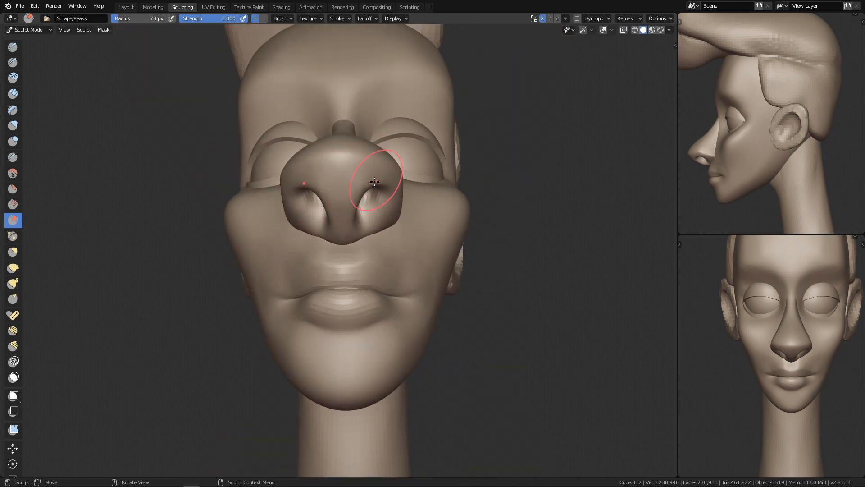
{"action": "middle_click_drag", "start_coordinate": [389, 183], "coordinate": [337, 221]}
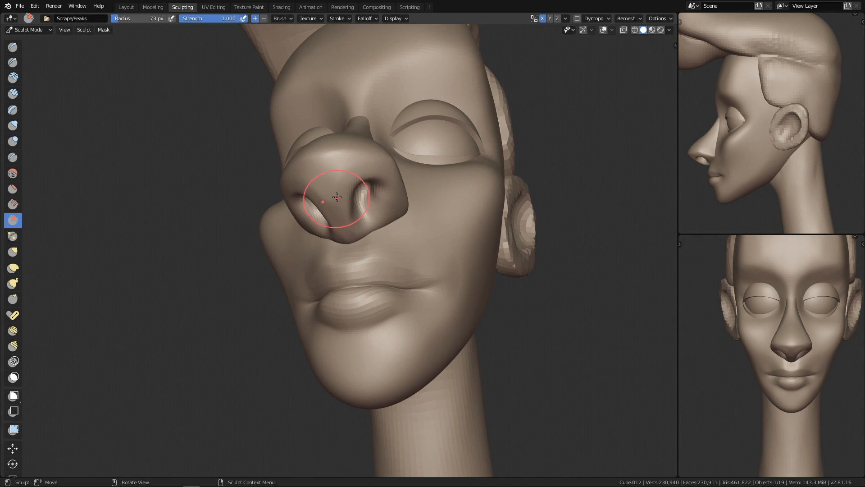
{"action": "left_click_drag", "start_coordinate": [374, 165], "coordinate": [382, 168]}
{"action": "middle_click_drag", "start_coordinate": [393, 170], "coordinate": [349, 187]}
Step: Scrape the underside of the nose tip with the Scrape/Peaks radius set to 53 px
{"action": "key", "text": "f"}
{"action": "left_click", "coordinate": [361, 170]}
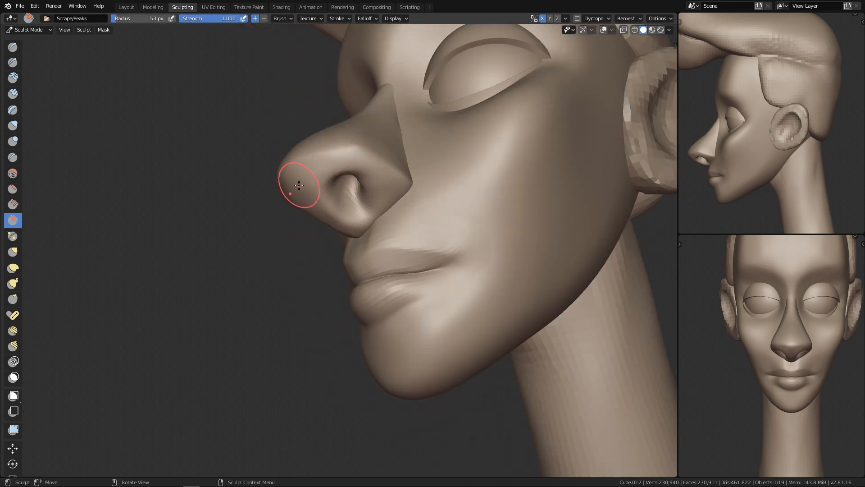
{"action": "middle_click_drag", "start_coordinate": [409, 223], "coordinate": [513, 174]}
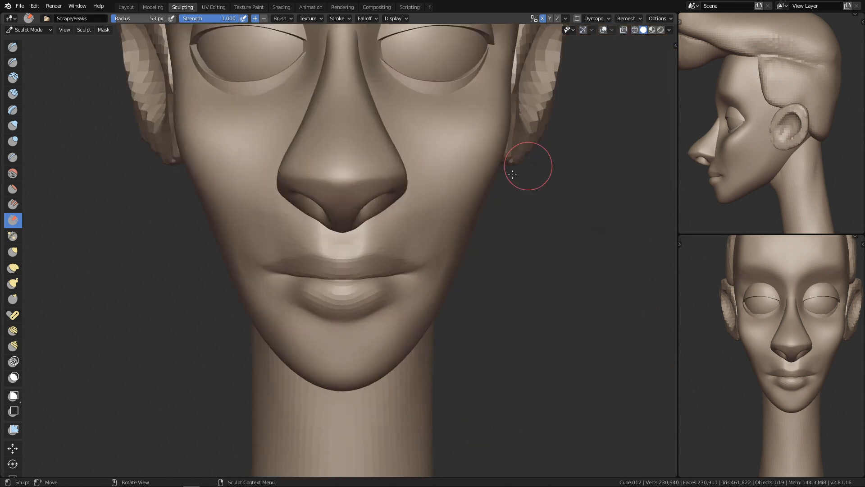
Step: Try to pull the nose wing inward with the Grab brush at a 220 px radius
{"action": "left_click_drag", "start_coordinate": [446, 247], "coordinate": [428, 205], "text": "ctrl+alt"}
{"action": "mouse_move", "coordinate": [428, 205]}
{"action": "left_mouse_down", "text": "alt"}
{"action": "mouse_move", "coordinate": [427, 193]}
{"action": "mouse_move", "coordinate": [408, 186]}
{"action": "mouse_move", "coordinate": [419, 156]}
{"action": "mouse_move", "coordinate": [409, 189]}
{"action": "mouse_move", "coordinate": [434, 150]}
{"action": "mouse_move", "coordinate": [450, 183]}
{"action": "mouse_move", "coordinate": [455, 173]}
{"action": "mouse_move", "coordinate": [434, 185]}
{"action": "mouse_move", "coordinate": [387, 242]}
{"action": "mouse_move", "coordinate": [381, 277]}
{"action": "mouse_move", "coordinate": [406, 221]}
{"action": "left_mouse_up", "text": "alt"}
{"action": "key", "text": "g"}
{"action": "key", "text": "f"}
{"action": "left_click", "coordinate": [380, 266]}
{"action": "key", "text": "f"}
{"action": "left_click", "coordinate": [457, 158]}
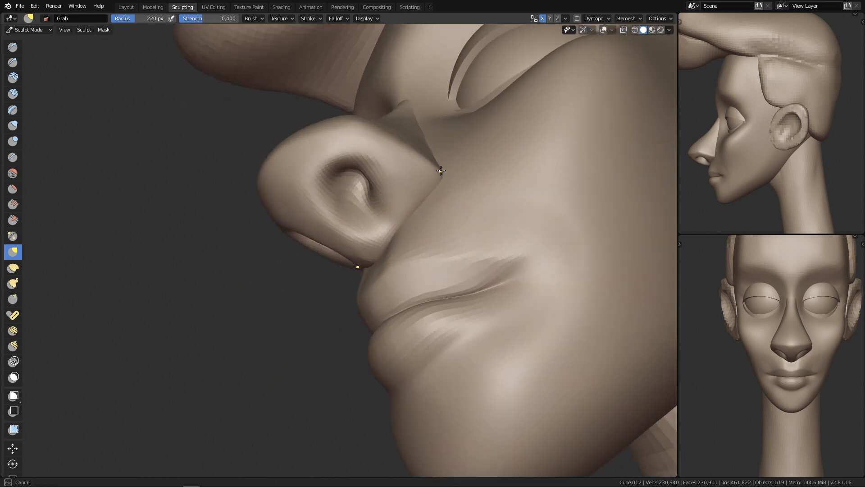
{"action": "key", "text": "ctrl+z"}
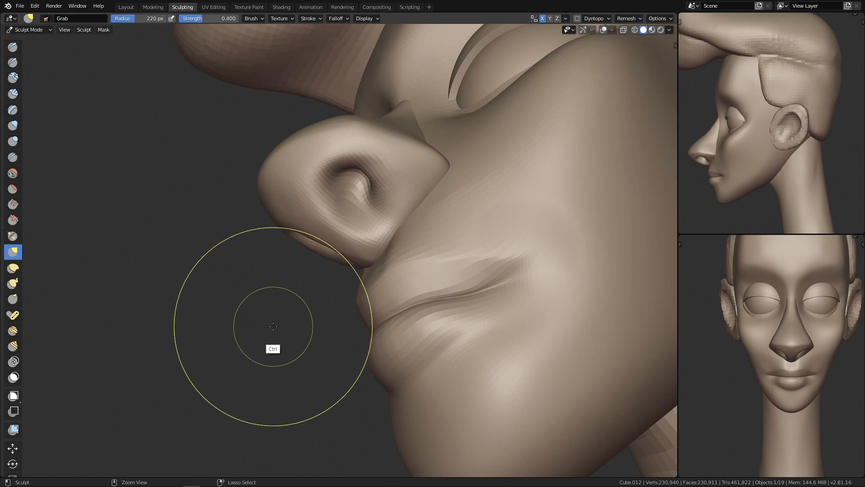
Step: Reshape the nose wings with the Grab brush at 142 px and reduce its radius to 97 px
{"action": "left_click_drag", "start_coordinate": [420, 198], "coordinate": [396, 126], "text": "alt"}
{"action": "key", "text": "f"}
{"action": "left_click", "coordinate": [370, 145]}
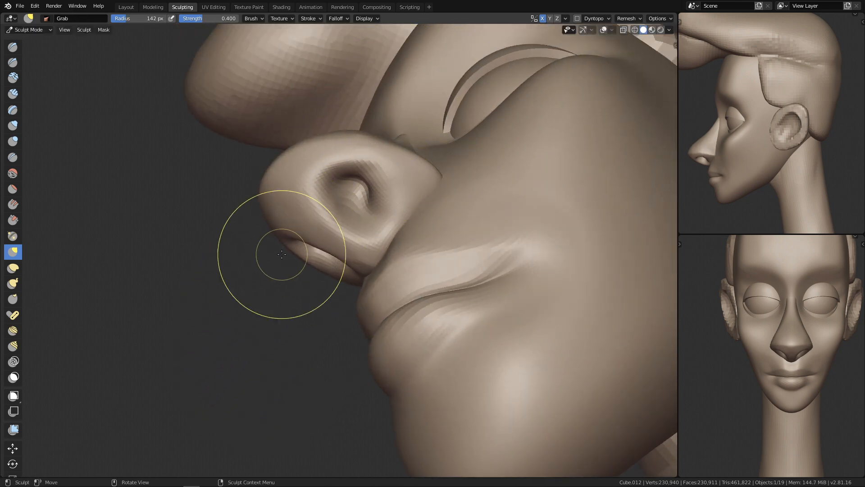
{"action": "mouse_move", "coordinate": [328, 247]}
{"action": "left_mouse_down", "text": "alt"}
{"action": "mouse_move", "coordinate": [397, 287]}
{"action": "mouse_move", "coordinate": [448, 272]}
{"action": "mouse_move", "coordinate": [554, 116]}
{"action": "mouse_move", "coordinate": [428, 239]}
{"action": "mouse_move", "coordinate": [417, 390]}
{"action": "mouse_move", "coordinate": [396, 363]}
{"action": "mouse_move", "coordinate": [396, 269]}
{"action": "mouse_move", "coordinate": [412, 204]}
{"action": "mouse_move", "coordinate": [444, 234]}
{"action": "mouse_move", "coordinate": [374, 264]}
{"action": "mouse_move", "coordinate": [386, 210]}
{"action": "left_mouse_up", "text": "alt"}
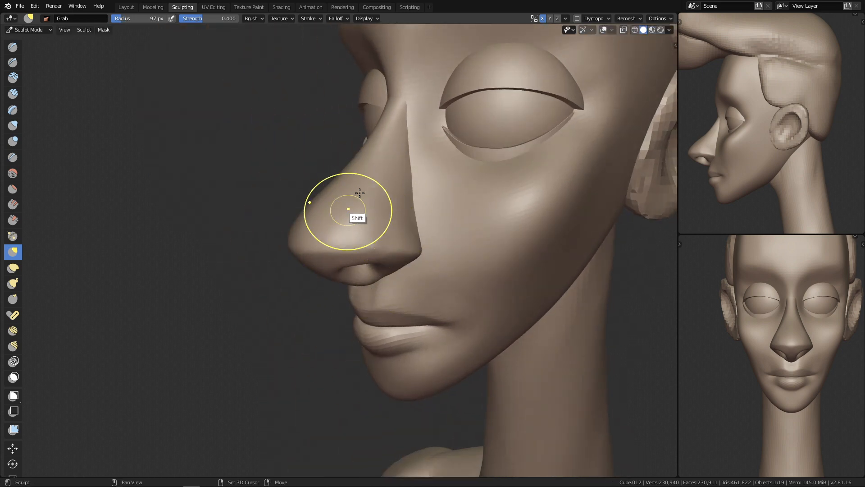
Step: Flatten the bridge and sides of the nose with the Scrape/Peaks brush at 106 px and smooth them
{"action": "left_click_drag", "start_coordinate": [380, 240], "coordinate": [360, 190], "text": "alt"}
{"action": "key", "text": "shift+t"}
{"action": "key", "text": "f"}
{"action": "left_click", "coordinate": [380, 191]}
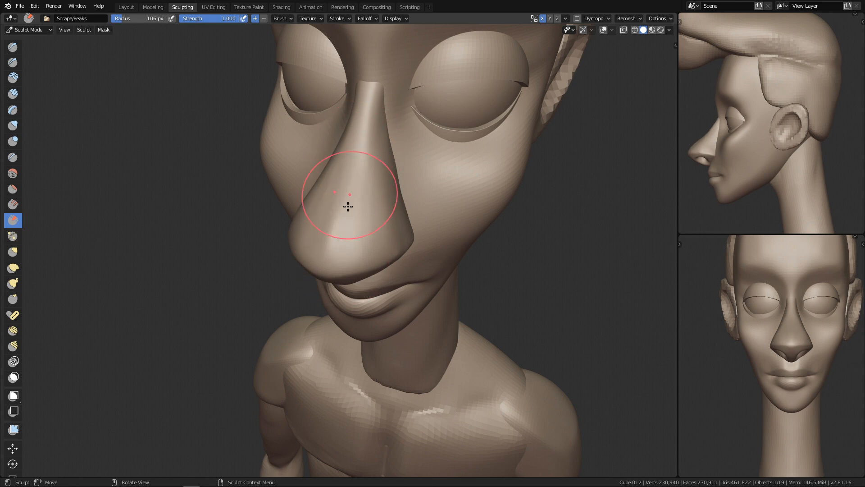
{"action": "left_click_drag", "start_coordinate": [251, 313], "coordinate": [347, 258], "text": "alt"}
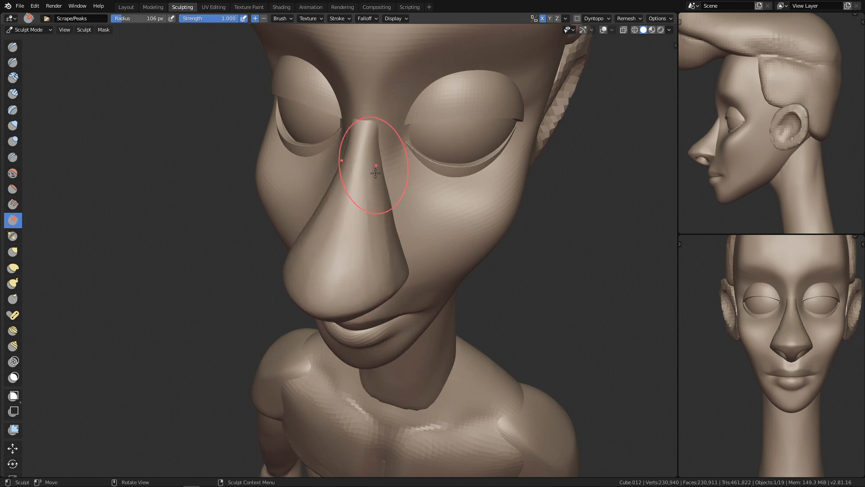
{"action": "left_click_drag", "start_coordinate": [385, 236], "coordinate": [386, 225], "text": "shift"}
{"action": "left_click_drag", "start_coordinate": [401, 283], "coordinate": [353, 254], "text": "alt"}
Step: Scrape the sides and rounded front of the nose with the Scrape/Peaks radius reduced to 95 px
{"action": "key", "text": "bracketleft"}
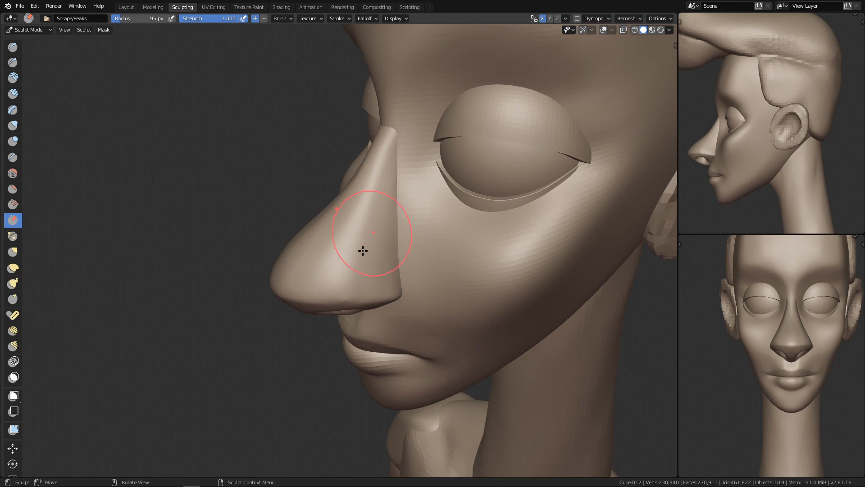
{"action": "key", "text": "KP_1"}
{"action": "mouse_move", "coordinate": [531, 225]}
{"action": "left_mouse_down", "text": "ctrl+alt"}
{"action": "mouse_move", "coordinate": [434, 402]}
{"action": "mouse_move", "coordinate": [433, 428]}
{"action": "left_mouse_up", "text": "ctrl+alt"}
{"action": "left_click_drag", "start_coordinate": [402, 358], "coordinate": [354, 315], "text": "ctrl+alt"}
{"action": "left_click_drag", "start_coordinate": [353, 316], "coordinate": [337, 283], "text": "ctrl+alt"}
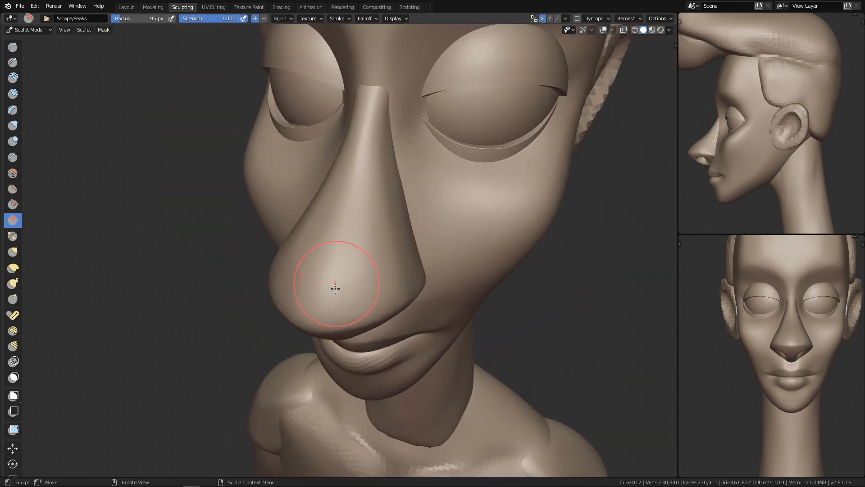
Step: Sharpen the ridge above the nostrils with the Pinch/Magnify brush at a 68 px radius
{"action": "mouse_move", "coordinate": [404, 270]}
{"action": "left_mouse_down", "text": "alt"}
{"action": "mouse_move", "coordinate": [407, 282]}
{"action": "mouse_move", "coordinate": [363, 228]}
{"action": "mouse_move", "coordinate": [380, 315]}
{"action": "mouse_move", "coordinate": [354, 335]}
{"action": "mouse_move", "coordinate": [361, 277]}
{"action": "mouse_move", "coordinate": [386, 296]}
{"action": "mouse_move", "coordinate": [367, 269]}
{"action": "left_mouse_up", "text": "alt"}
{"action": "key", "text": "p"}
{"action": "key", "text": "bracketleft"}
{"action": "key", "text": "bracketleft"}
{"action": "key", "text": "bracketleft"}
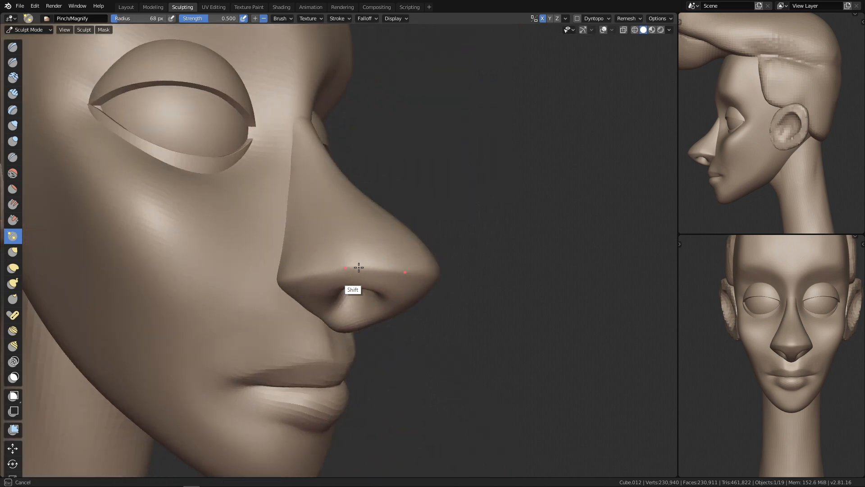
{"action": "mouse_move", "coordinate": [427, 269]}
{"action": "left_mouse_down", "text": "alt"}
{"action": "mouse_move", "coordinate": [378, 309]}
{"action": "mouse_move", "coordinate": [434, 284]}
{"action": "mouse_move", "coordinate": [341, 284]}
{"action": "left_mouse_up", "text": "alt"}
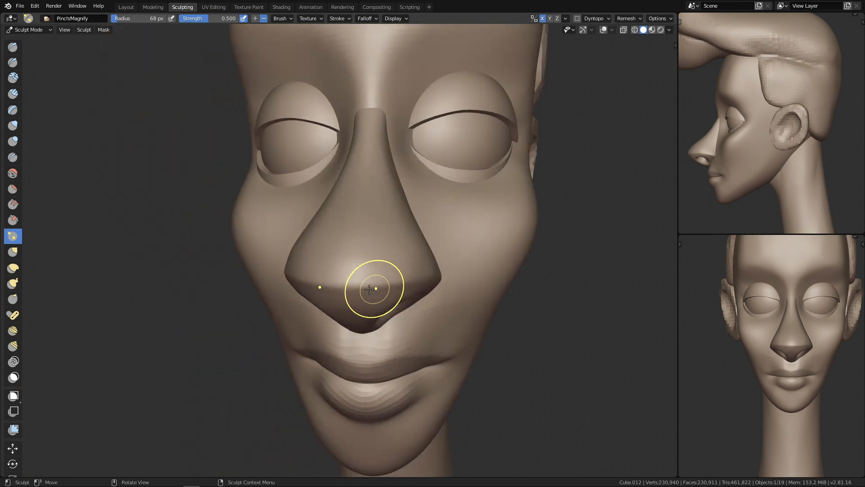
Step: Continue pinching the ridge around the nose tip to the wings and smooth the tip
{"action": "left_click_drag", "start_coordinate": [350, 310], "coordinate": [263, 300], "text": "alt"}
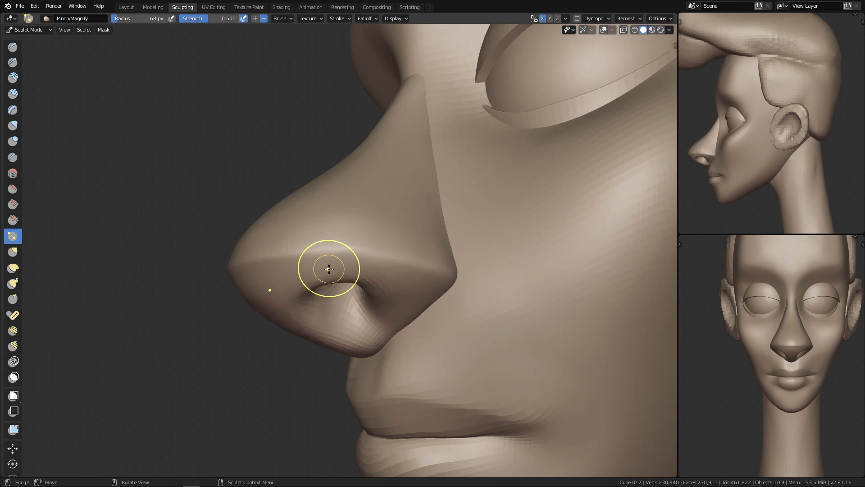
{"action": "left_click_drag", "start_coordinate": [328, 269], "coordinate": [268, 285], "text": "alt"}
{"action": "mouse_move", "coordinate": [496, 243]}
{"action": "left_mouse_down", "text": "alt"}
{"action": "mouse_move", "coordinate": [454, 220]}
{"action": "mouse_move", "coordinate": [358, 411]}
{"action": "mouse_move", "coordinate": [284, 269]}
{"action": "mouse_move", "coordinate": [238, 239]}
{"action": "mouse_move", "coordinate": [246, 238]}
{"action": "left_mouse_up", "text": "alt"}
{"action": "mouse_move", "coordinate": [226, 265]}
{"action": "left_mouse_down", "text": "shift"}
{"action": "mouse_move", "coordinate": [259, 225]}
{"action": "mouse_move", "coordinate": [323, 180]}
{"action": "left_mouse_up", "text": "shift"}
Step: Flatten the area above the nostril with the Scrape/Peaks brush at a 68 px radius and smooth the wing beside it
{"action": "left_click_drag", "start_coordinate": [380, 201], "coordinate": [383, 460], "text": "ctrl+alt"}
{"action": "left_click_drag", "start_coordinate": [382, 358], "coordinate": [377, 172], "text": "ctrl+alt"}
{"action": "mouse_move", "coordinate": [375, 295]}
{"action": "left_mouse_down", "text": "alt"}
{"action": "mouse_move", "coordinate": [363, 259]}
{"action": "mouse_move", "coordinate": [333, 225]}
{"action": "left_mouse_up", "text": "alt"}
{"action": "key", "text": "shift+t"}
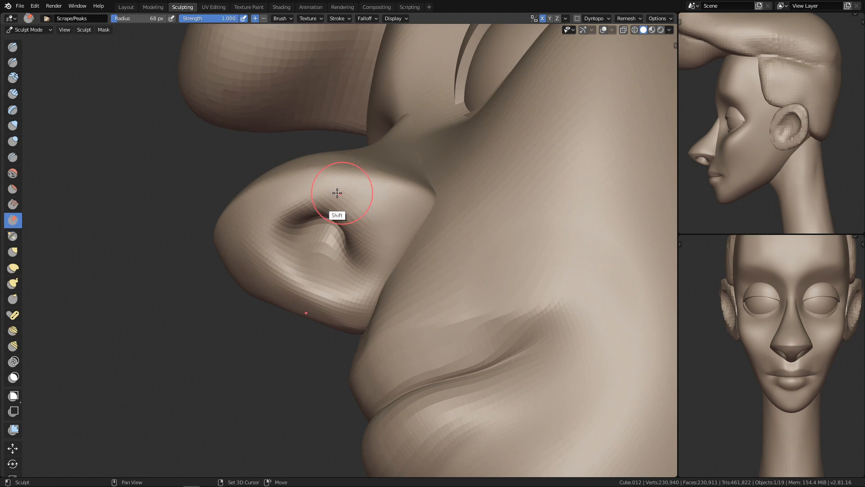
{"action": "left_click_drag", "start_coordinate": [314, 181], "coordinate": [354, 188]}
{"action": "mouse_move", "coordinate": [359, 204]}
{"action": "left_mouse_down", "text": "shift"}
{"action": "mouse_move", "coordinate": [380, 188]}
{"action": "mouse_move", "coordinate": [430, 229]}
{"action": "mouse_move", "coordinate": [462, 222]}
{"action": "mouse_move", "coordinate": [390, 245]}
{"action": "left_mouse_up", "text": "shift"}
Step: Carve the nostrils inward with the SculptDraw brush subtracting, at 43 px and then a 49 px radius
{"action": "key", "text": "x"}
{"action": "left_click_drag", "start_coordinate": [297, 286], "coordinate": [340, 306], "text": "ctrl"}
{"action": "left_click_drag", "start_coordinate": [392, 266], "coordinate": [417, 256], "text": "alt"}
{"action": "key", "text": "f"}
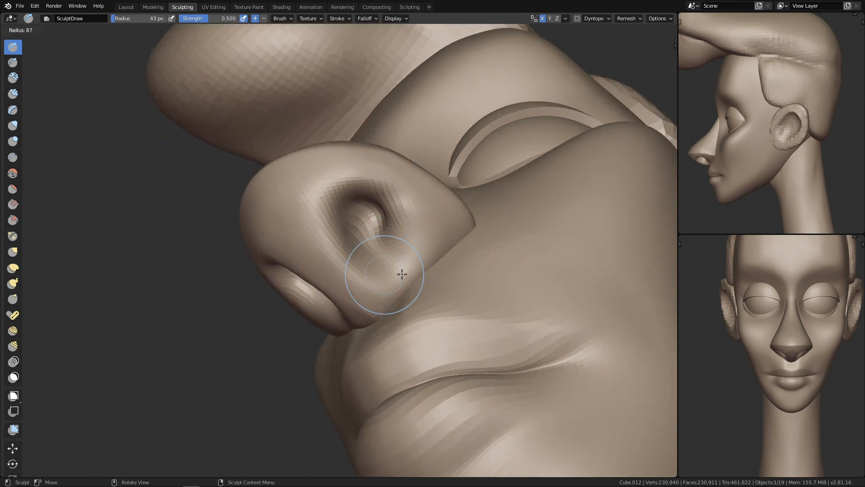
{"action": "left_click", "coordinate": [380, 266]}
{"action": "left_click_drag", "start_coordinate": [380, 266], "coordinate": [406, 280], "text": "alt"}
{"action": "key", "text": "f"}
{"action": "left_click", "coordinate": [396, 285]}
{"action": "key", "text": "f"}
{"action": "left_click", "coordinate": [406, 281]}
{"action": "left_click_drag", "start_coordinate": [394, 274], "coordinate": [392, 292], "text": "alt"}
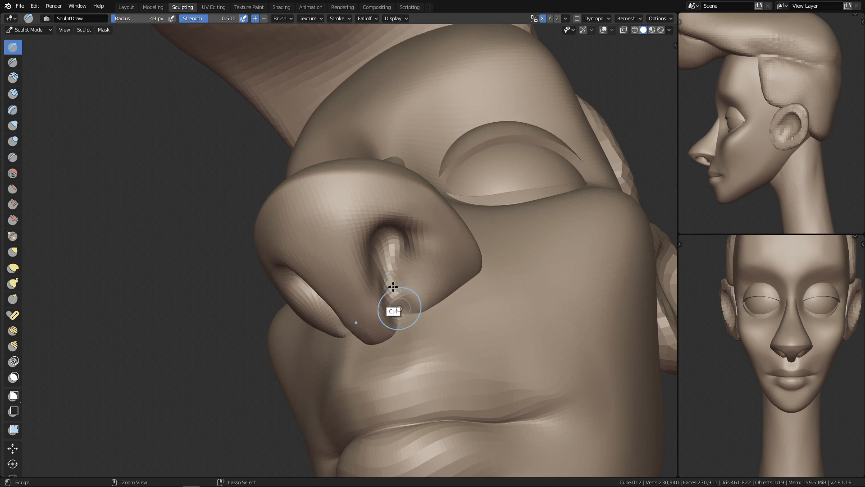
Step: Hollow the nostril cavities further with SculptDraw subtracting at 74 px, refine their inner edge at 31 px and smooth it
{"action": "left_click_drag", "start_coordinate": [418, 294], "coordinate": [420, 299], "text": "alt"}
{"action": "key", "text": "f"}
{"action": "left_click", "coordinate": [415, 288]}
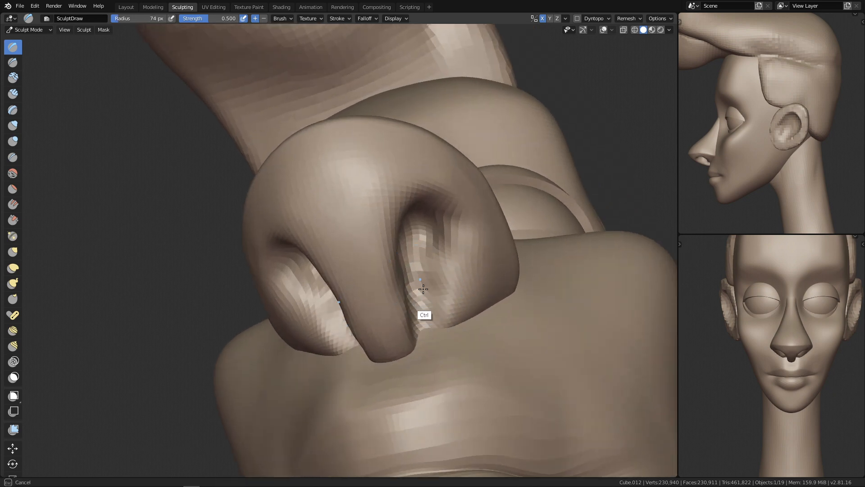
{"action": "key", "text": "f"}
{"action": "left_click", "coordinate": [423, 297]}
{"action": "left_click_drag", "start_coordinate": [421, 299], "coordinate": [418, 282], "text": "ctrl"}
{"action": "left_click_drag", "start_coordinate": [417, 274], "coordinate": [424, 308], "text": "shift"}
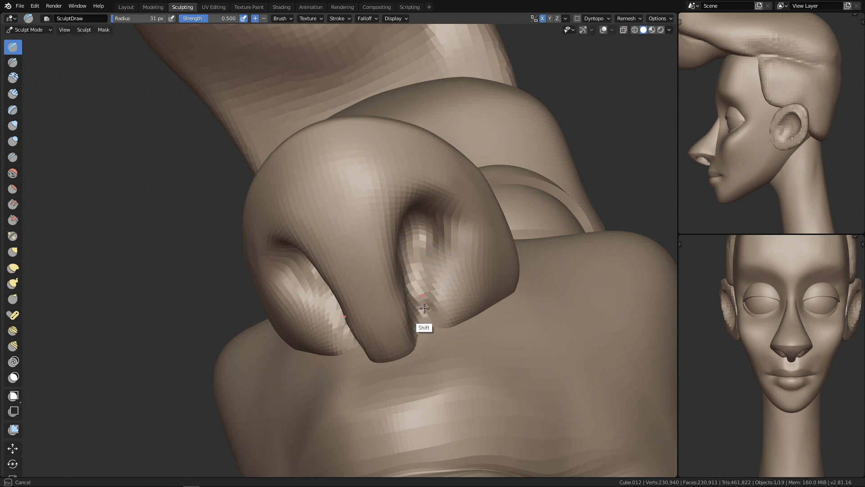
Step: Start the Shortcut VUr key display
{"action": "left_click_drag", "start_coordinate": [468, 275], "coordinate": [504, 328], "text": "alt"}
{"action": "key", "text": "KP_1"}
{"action": "left_click_drag", "start_coordinate": [562, 239], "coordinate": [498, 343], "text": "ctrl+alt"}
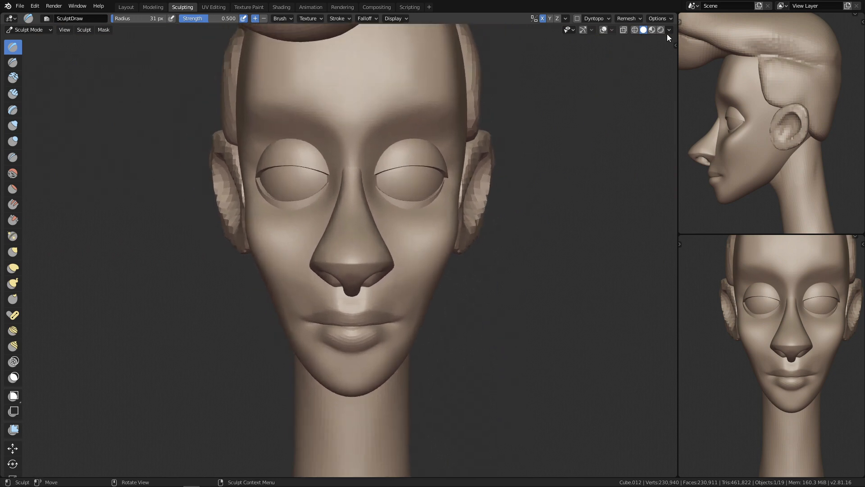
{"action": "key", "text": "n"}
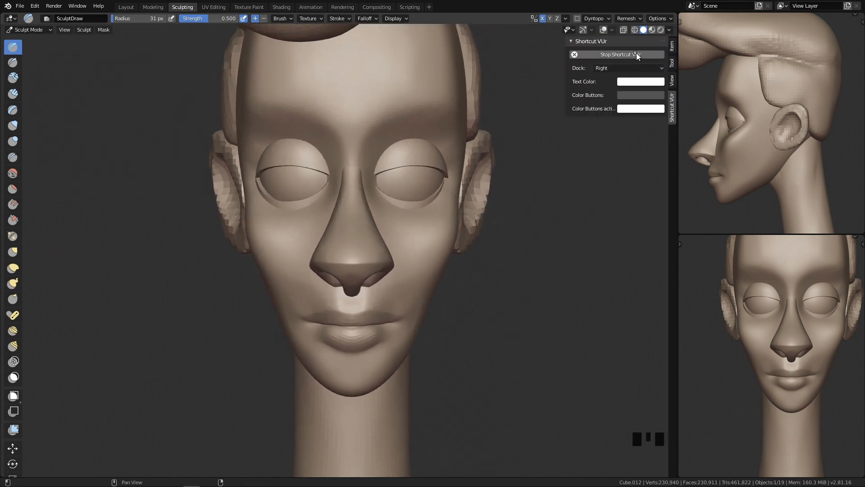
{"action": "key", "text": "n"}
Step: Carve lightly into the nostril beside the columella and smooth its inner walls and rim at a 31 px radius
{"action": "middle_click_drag", "start_coordinate": [449, 351], "coordinate": [393, 321]}
{"action": "mouse_move", "coordinate": [393, 321]}
{"action": "middle_mouse_down"}
{"action": "mouse_move", "coordinate": [405, 290]}
{"action": "mouse_move", "coordinate": [377, 270]}
{"action": "middle_mouse_up"}
{"action": "left_click", "coordinate": [376, 274], "text": "ctrl"}
{"action": "left_click", "coordinate": [374, 273], "text": "ctrl"}
{"action": "left_click", "coordinate": [370, 273], "text": "shift"}
{"action": "left_click", "coordinate": [370, 272], "text": "shift"}
{"action": "left_click", "coordinate": [368, 266], "text": "shift"}
{"action": "left_click", "coordinate": [383, 262], "text": "shift"}
{"action": "left_click", "coordinate": [388, 270], "text": "shift"}
{"action": "left_click", "coordinate": [370, 279], "text": "shift"}
{"action": "left_click", "coordinate": [363, 285], "text": "shift"}
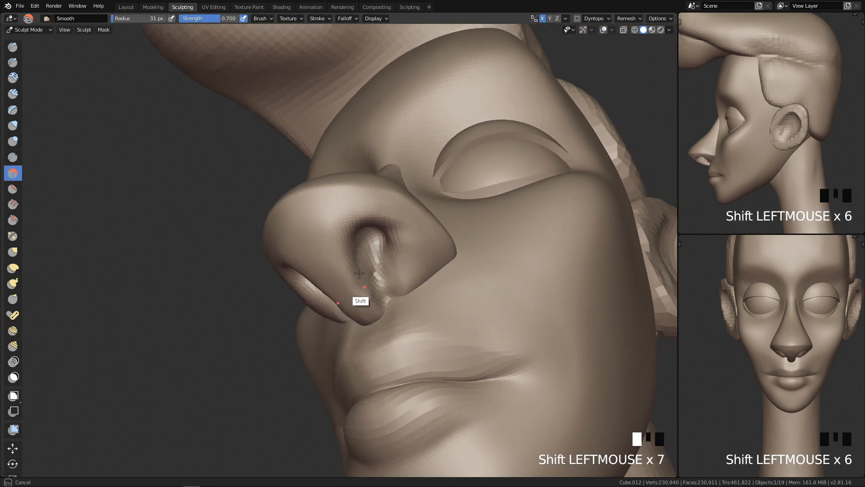
{"action": "mouse_move", "coordinate": [402, 317]}
{"action": "middle_mouse_down"}
{"action": "mouse_move", "coordinate": [415, 303]}
{"action": "mouse_move", "coordinate": [408, 247]}
{"action": "mouse_move", "coordinate": [375, 269]}
{"action": "middle_mouse_up"}
{"action": "left_click", "coordinate": [373, 274], "text": "shift"}
{"action": "left_click", "coordinate": [367, 289], "text": "shift"}
{"action": "left_click", "coordinate": [373, 299], "text": "shift"}
Step: Deepen the back of the nostril with the SculptDraw brush subtracting at a 63 px radius
{"action": "mouse_move", "coordinate": [425, 332]}
{"action": "middle_mouse_down", "text": "alt"}
{"action": "mouse_move", "coordinate": [425, 361]}
{"action": "mouse_move", "coordinate": [409, 332]}
{"action": "mouse_move", "coordinate": [408, 175]}
{"action": "middle_mouse_up", "text": "alt"}
{"action": "key", "text": "x"}
{"action": "key", "text": "f"}
{"action": "left_click", "coordinate": [417, 237]}
{"action": "middle_click_drag", "start_coordinate": [411, 207], "coordinate": [417, 165]}
{"action": "key", "text": "f"}
{"action": "left_click", "coordinate": [399, 185]}
{"action": "left_click_drag", "start_coordinate": [399, 187], "coordinate": [405, 222], "text": "ctrl"}
{"action": "left_click", "coordinate": [409, 227], "text": "ctrl"}
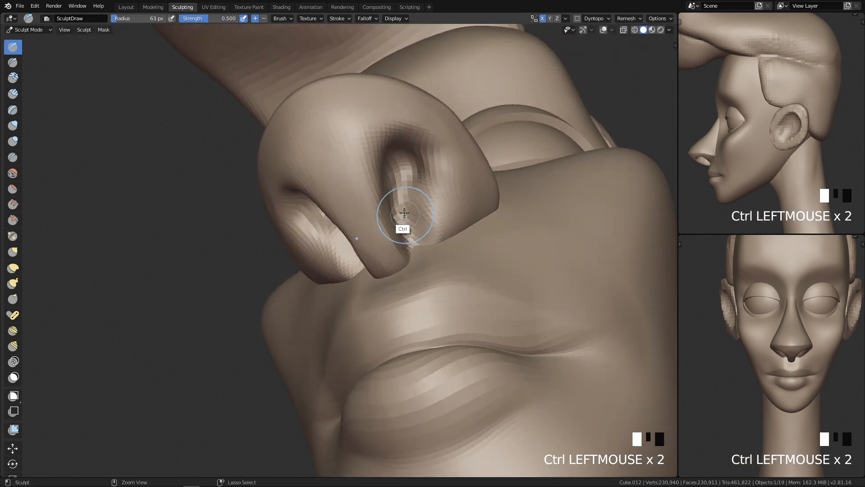
Step: Carve the nostril's inner edge with the SculptDraw brush subtracting at a 30 px radius
{"action": "mouse_move", "coordinate": [422, 231]}
{"action": "middle_mouse_down"}
{"action": "mouse_move", "coordinate": [450, 270]}
{"action": "mouse_move", "coordinate": [421, 354]}
{"action": "mouse_move", "coordinate": [454, 293]}
{"action": "mouse_move", "coordinate": [441, 287]}
{"action": "middle_mouse_up"}
{"action": "middle_click_drag", "start_coordinate": [441, 287], "coordinate": [423, 245], "text": "ctrl"}
{"action": "key", "text": "f"}
{"action": "left_click", "coordinate": [367, 221]}
{"action": "mouse_move", "coordinate": [359, 217]}
{"action": "left_mouse_down", "text": "ctrl"}
{"action": "mouse_move", "coordinate": [364, 209]}
{"action": "mouse_move", "coordinate": [365, 223]}
{"action": "mouse_move", "coordinate": [380, 211]}
{"action": "mouse_move", "coordinate": [383, 230]}
{"action": "left_mouse_up", "text": "ctrl"}
Step: Try to reshape the nose wing and tip in side view with the Grab brush and undo each pull
{"action": "key", "text": "q"}
{"action": "left_click", "coordinate": [421, 308]}
{"action": "mouse_move", "coordinate": [421, 307]}
{"action": "middle_mouse_down", "text": "ctrl"}
{"action": "mouse_move", "coordinate": [473, 372]}
{"action": "mouse_move", "coordinate": [451, 360]}
{"action": "mouse_move", "coordinate": [440, 386]}
{"action": "mouse_move", "coordinate": [429, 299]}
{"action": "mouse_move", "coordinate": [377, 304]}
{"action": "mouse_move", "coordinate": [348, 265]}
{"action": "middle_mouse_up", "text": "ctrl"}
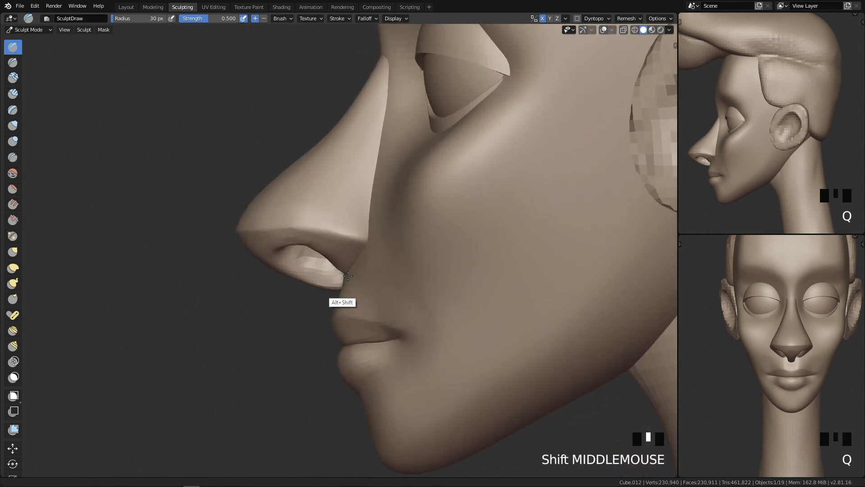
{"action": "key", "text": "g"}
{"action": "key", "text": "f"}
{"action": "key", "text": "f"}
{"action": "mouse_move", "coordinate": [346, 202]}
{"action": "left_mouse_down"}
{"action": "mouse_move", "coordinate": [354, 216]}
{"action": "mouse_move", "coordinate": [345, 215]}
{"action": "left_mouse_up"}
{"action": "key", "text": "ctrl+z"}
{"action": "key", "text": "f"}
{"action": "left_click", "coordinate": [345, 205]}
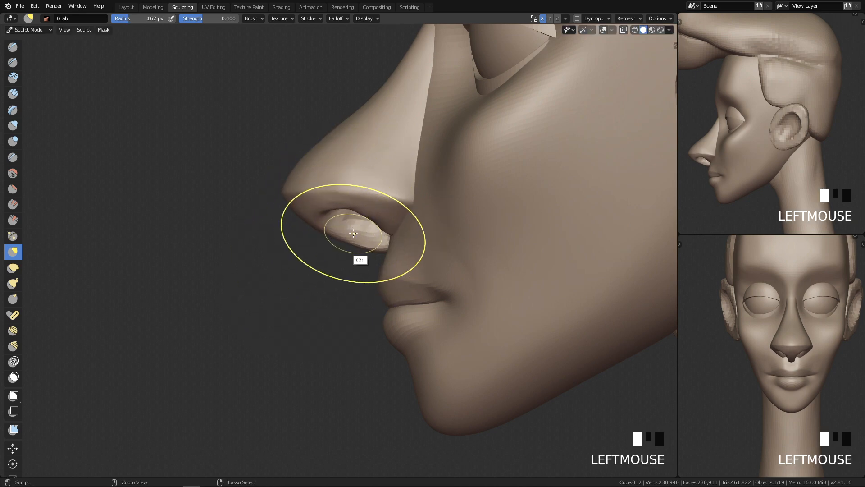
{"action": "key", "text": "ctrl+z"}
{"action": "key", "text": "f"}
{"action": "left_click_drag", "start_coordinate": [294, 190], "coordinate": [320, 163]}
{"action": "key", "text": "ctrl+z"}
Step: Pull the nose tip slightly back and up with the Grab brush at 376 px and then 287 px
{"action": "key", "text": "f"}
{"action": "left_click", "coordinate": [315, 175]}
{"action": "key", "text": "f"}
{"action": "left_click", "coordinate": [319, 181]}
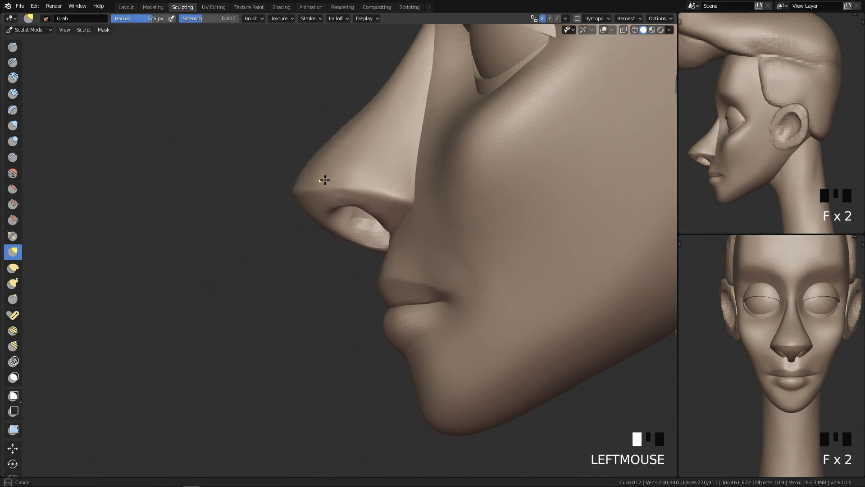
{"action": "key", "text": "f"}
{"action": "left_click", "coordinate": [305, 183]}
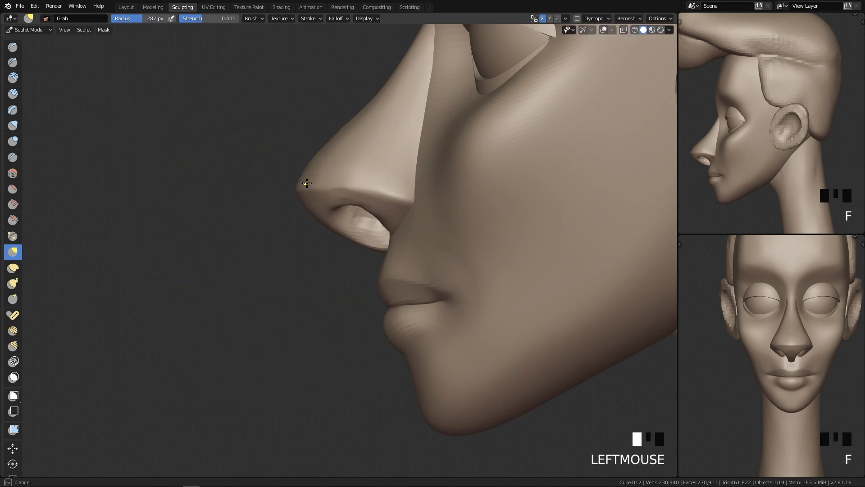
{"action": "left_click_drag", "start_coordinate": [312, 181], "coordinate": [318, 177]}
{"action": "key", "text": "f"}
{"action": "left_click", "coordinate": [339, 126]}
Step: Try to pull the lower nose from the front with the Grab brush at a 231 px radius and undo it
{"action": "mouse_move", "coordinate": [383, 148]}
{"action": "middle_mouse_down", "text": "shift"}
{"action": "mouse_move", "coordinate": [398, 176]}
{"action": "mouse_move", "coordinate": [460, 229]}
{"action": "mouse_move", "coordinate": [458, 248]}
{"action": "mouse_move", "coordinate": [450, 237]}
{"action": "mouse_move", "coordinate": [441, 244]}
{"action": "middle_mouse_up", "text": "shift"}
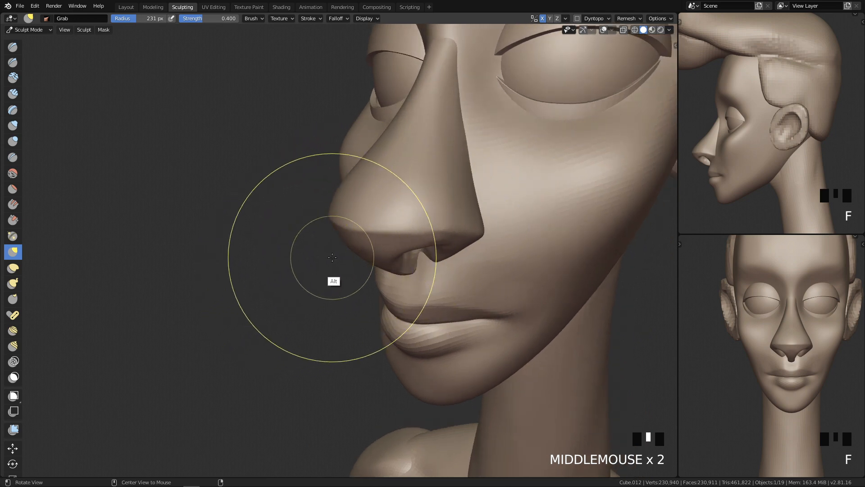
{"action": "middle_click_drag", "start_coordinate": [330, 278], "coordinate": [397, 236]}
{"action": "mouse_move", "coordinate": [365, 242]}
{"action": "left_mouse_down"}
{"action": "mouse_move", "coordinate": [379, 244]}
{"action": "mouse_move", "coordinate": [377, 257]}
{"action": "left_mouse_up"}
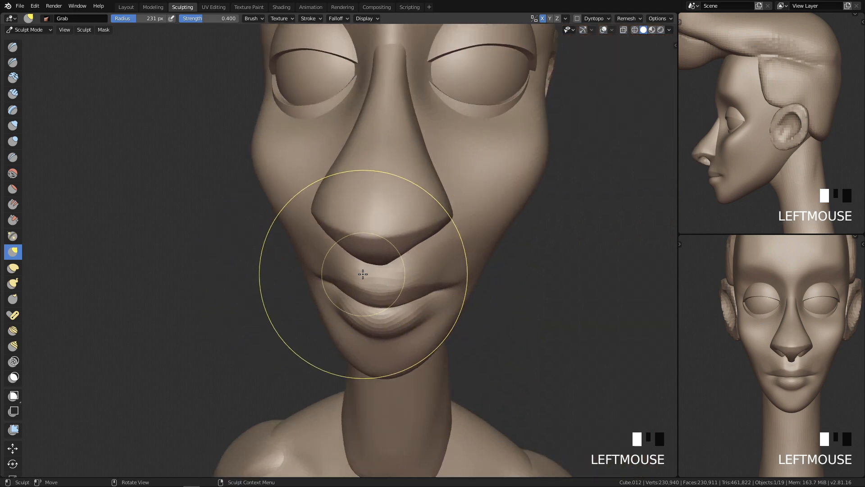
{"action": "key", "text": "ctrl+z"}
Step: Make small adjustments to the nose tip with the Grab brush at a 189 px radius
{"action": "mouse_move", "coordinate": [405, 219]}
{"action": "middle_mouse_down"}
{"action": "mouse_move", "coordinate": [412, 208]}
{"action": "mouse_move", "coordinate": [400, 222]}
{"action": "middle_mouse_up"}
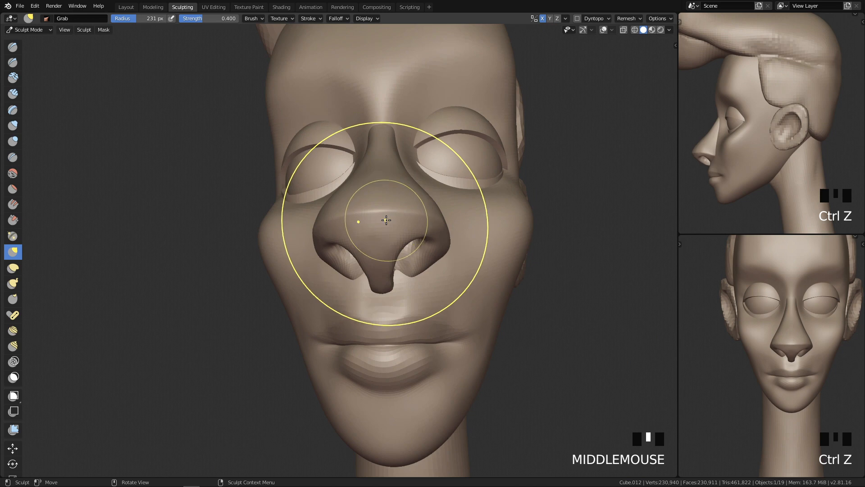
{"action": "key", "text": "f"}
{"action": "left_click_drag", "start_coordinate": [375, 233], "coordinate": [376, 233]}
{"action": "middle_click_drag", "start_coordinate": [335, 287], "coordinate": [447, 200]}
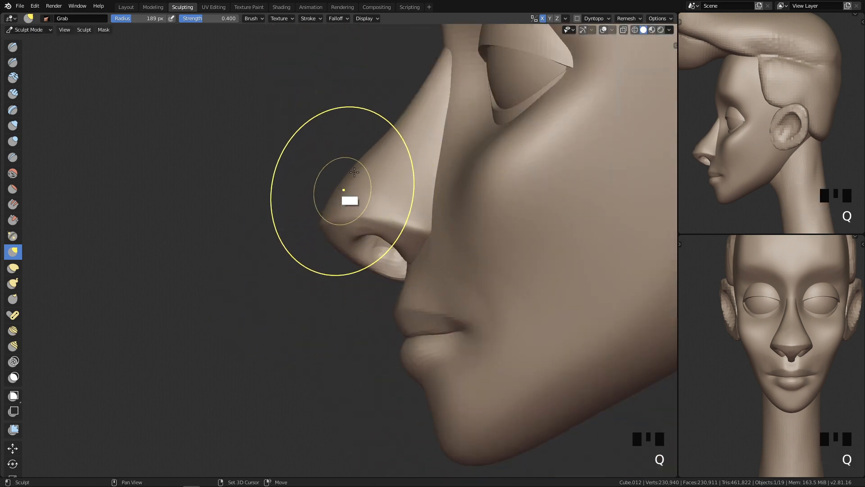
{"action": "left_click_drag", "start_coordinate": [354, 171], "coordinate": [359, 179], "text": "shift"}
Step: Try to reshape the ridge above the nostril with the Grab brush at a 148 px radius and undo the pulls
{"action": "key", "text": "f"}
{"action": "key", "text": "f"}
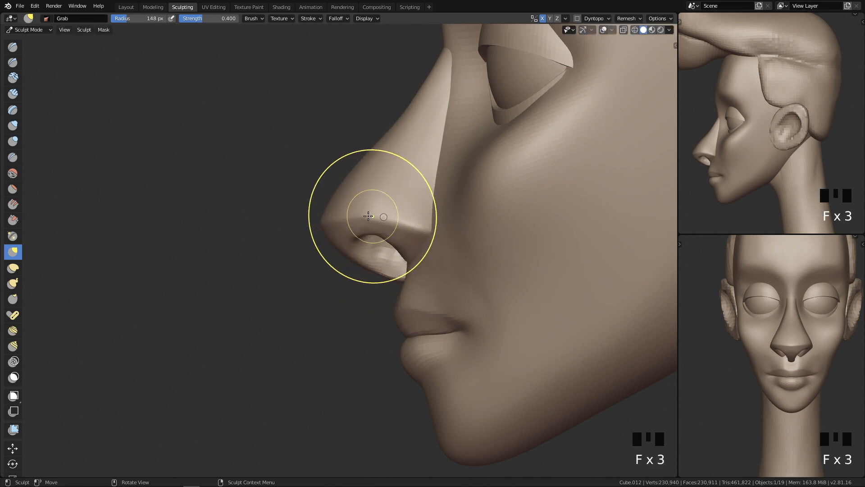
{"action": "left_click", "coordinate": [368, 216]}
{"action": "left_click", "coordinate": [365, 228]}
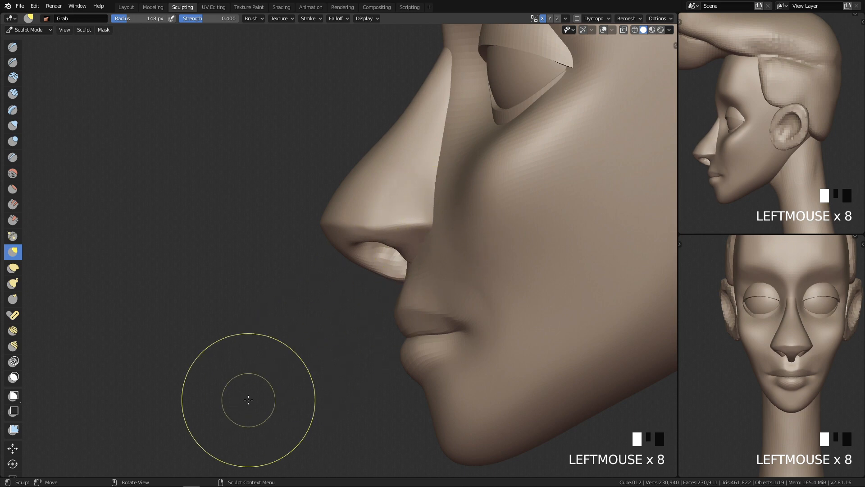
{"action": "key", "text": "ctrl+z"}
{"action": "key", "text": "ctrl+z"}
{"action": "key", "text": "ctrl+z"}
{"action": "key", "text": "ctrl+z"}
{"action": "key", "text": "ctrl+z"}
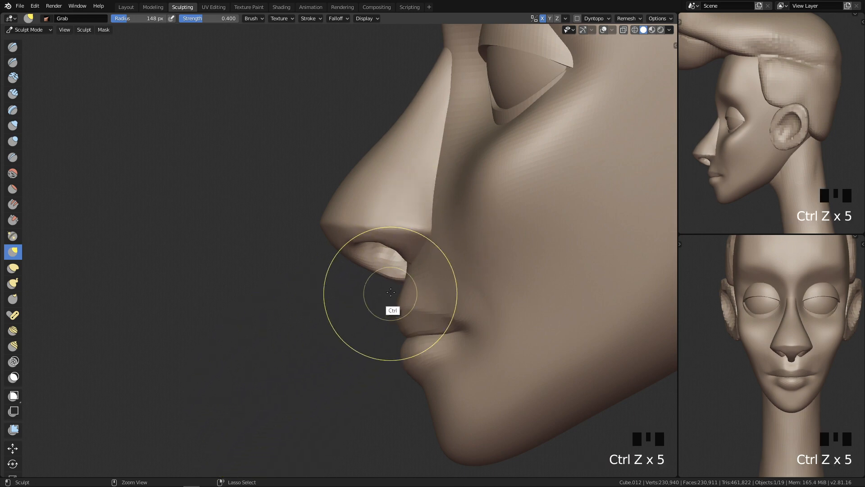
{"action": "key", "text": "ctrl+z"}
{"action": "key", "text": "ctrl+z"}
Step: Lift the ridge above the nostril into an arch with the Grab brush at 162 px, reducing the radius to 115 px
{"action": "key", "text": "f"}
{"action": "left_click", "coordinate": [396, 168]}
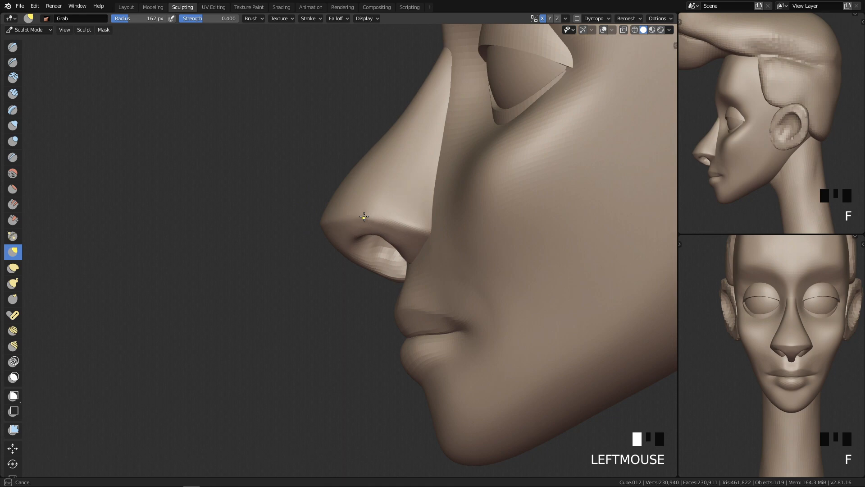
{"action": "left_click_drag", "start_coordinate": [396, 168], "coordinate": [382, 216]}
{"action": "left_click", "coordinate": [381, 217]}
{"action": "key", "text": "f"}
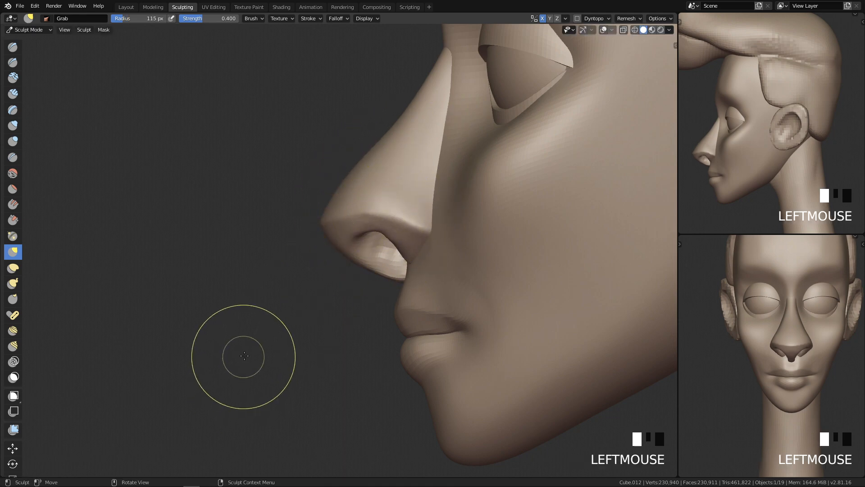
Step: Smooth the outer corners of the nose wings at a 10 px radius and the nostril area at 26 px
{"action": "key", "text": "q"}
{"action": "left_click", "coordinate": [442, 217], "text": "shift"}
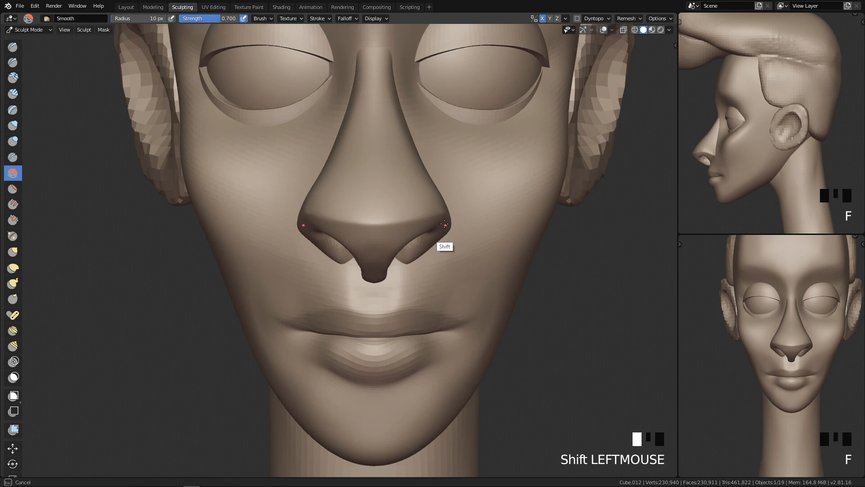
{"action": "mouse_move", "coordinate": [468, 243]}
{"action": "middle_mouse_down", "text": "ctrl"}
{"action": "mouse_move", "coordinate": [450, 381]}
{"action": "mouse_move", "coordinate": [448, 364]}
{"action": "mouse_move", "coordinate": [379, 283]}
{"action": "mouse_move", "coordinate": [414, 234]}
{"action": "middle_mouse_up", "text": "ctrl"}
{"action": "key", "text": "f"}
{"action": "left_click", "coordinate": [421, 233]}
{"action": "left_click_drag", "start_coordinate": [395, 213], "coordinate": [402, 208], "text": "shift"}
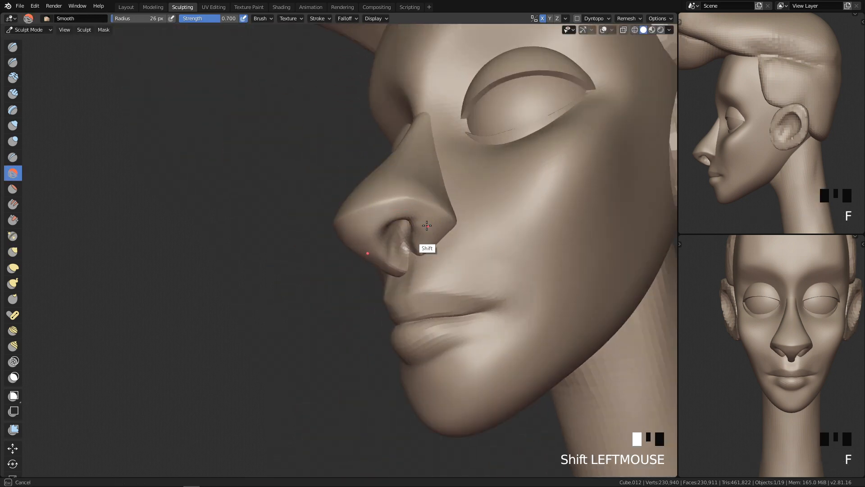
Step: Smooth the nostril rim on the wing and the edge of the columella
{"action": "key", "text": "3"}
{"action": "left_click_drag", "start_coordinate": [428, 219], "coordinate": [421, 217], "text": "shift"}
{"action": "left_click", "coordinate": [420, 218], "text": "shift"}
{"action": "mouse_move", "coordinate": [421, 218]}
{"action": "middle_mouse_down"}
{"action": "mouse_move", "coordinate": [433, 228]}
{"action": "mouse_move", "coordinate": [387, 255]}
{"action": "middle_mouse_up"}
{"action": "left_click_drag", "start_coordinate": [386, 256], "coordinate": [396, 245], "text": "shift"}
{"action": "middle_click_drag", "start_coordinate": [395, 245], "coordinate": [450, 252]}
{"action": "mouse_move", "coordinate": [450, 252]}
{"action": "middle_mouse_down", "text": "ctrl"}
{"action": "mouse_move", "coordinate": [486, 254]}
{"action": "mouse_move", "coordinate": [414, 398]}
{"action": "middle_mouse_up", "text": "ctrl"}
{"action": "mouse_move", "coordinate": [420, 345]}
{"action": "middle_mouse_down", "text": "ctrl"}
{"action": "mouse_move", "coordinate": [432, 377]}
{"action": "mouse_move", "coordinate": [445, 288]}
{"action": "mouse_move", "coordinate": [442, 316]}
{"action": "middle_mouse_up", "text": "ctrl"}
Step: Leave Sculpt Mode on the face, select the ear object and enter Sculpt Mode on it
{"action": "key", "text": "Tab"}
{"action": "middle_click_drag", "start_coordinate": [457, 231], "coordinate": [428, 388], "text": "ctrl"}
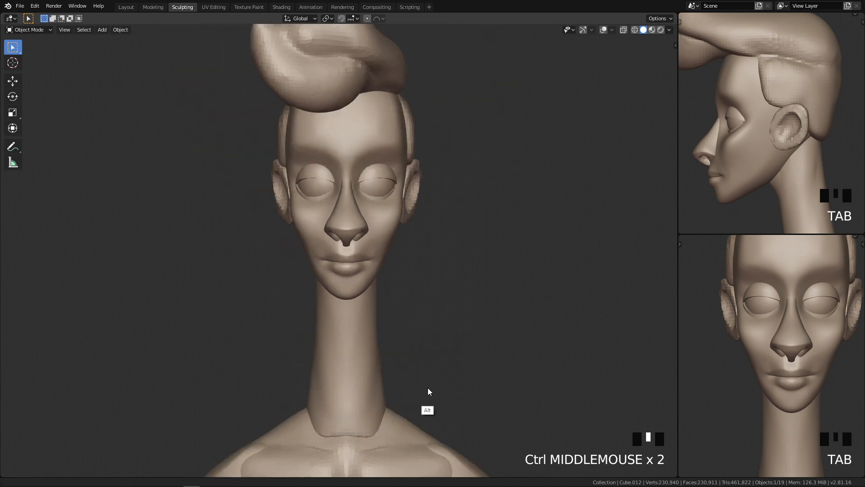
{"action": "mouse_move", "coordinate": [410, 287]}
{"action": "middle_mouse_down", "text": "alt"}
{"action": "mouse_move", "coordinate": [493, 251]}
{"action": "mouse_move", "coordinate": [380, 335]}
{"action": "mouse_move", "coordinate": [359, 237]}
{"action": "middle_mouse_up", "text": "alt"}
{"action": "left_click", "coordinate": [350, 276]}
{"action": "key", "text": "Tab"}
{"action": "mouse_move", "coordinate": [446, 243]}
{"action": "middle_mouse_down", "text": "ctrl"}
{"action": "mouse_move", "coordinate": [449, 262]}
{"action": "mouse_move", "coordinate": [452, 239]}
{"action": "middle_mouse_up", "text": "ctrl"}
{"action": "key", "text": "f"}
{"action": "left_click", "coordinate": [550, 68]}
Step: Remesh the ear repeatedly with progressively smaller voxel sizes, including 0.017 m
{"action": "left_click", "coordinate": [654, 19]}
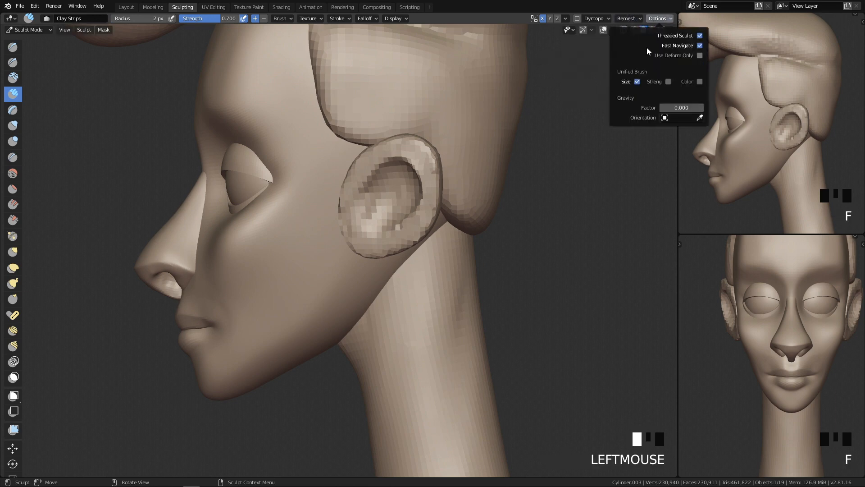
{"action": "mouse_move", "coordinate": [638, 20]}
{"action": "left_click", "coordinate": [639, 95]}
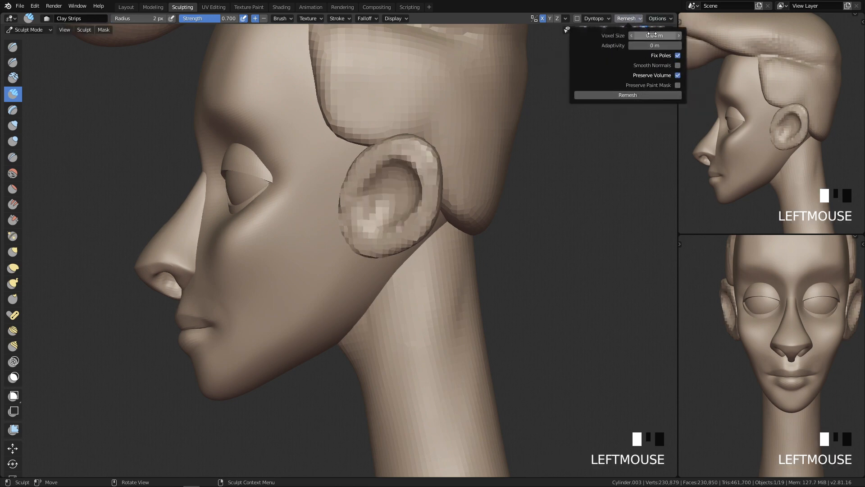
{"action": "left_click", "coordinate": [637, 95]}
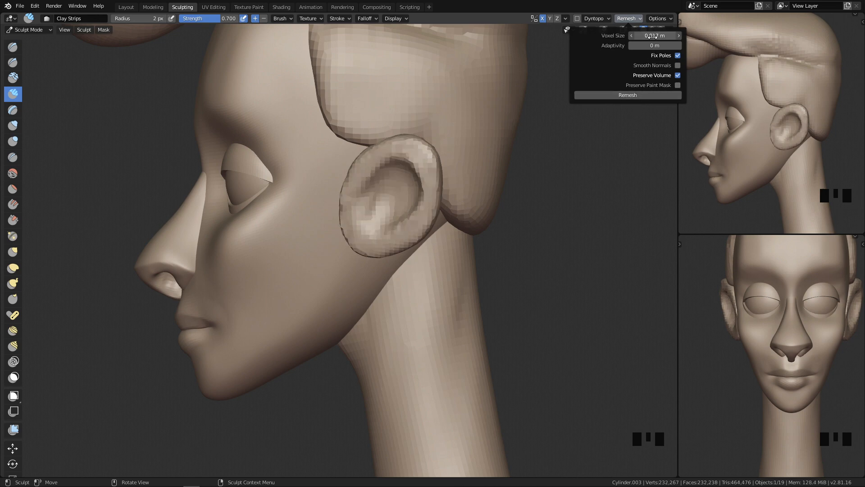
{"action": "left_click", "coordinate": [632, 96]}
Step: Sharpen the inner edge of the ear's rim with the Pinch/Magnify brush at a 49 px radius
{"action": "middle_click_drag", "start_coordinate": [558, 160], "coordinate": [447, 229], "text": "ctrl"}
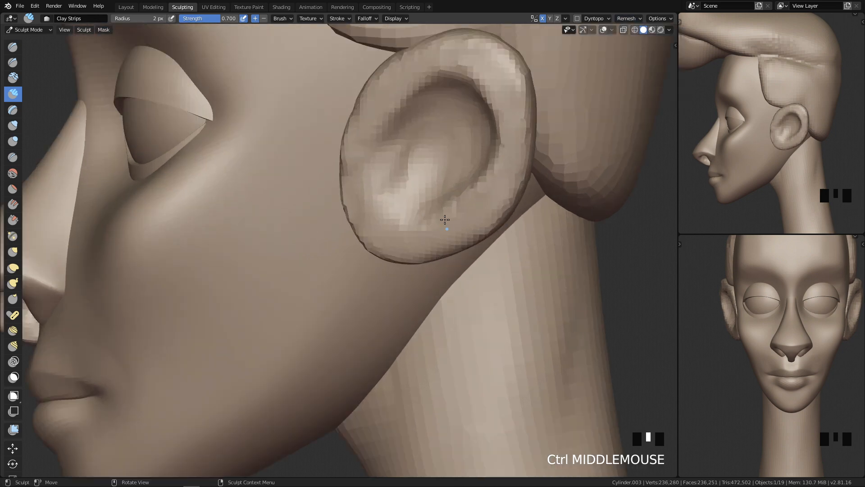
{"action": "key", "text": "f"}
{"action": "left_click", "coordinate": [428, 86]}
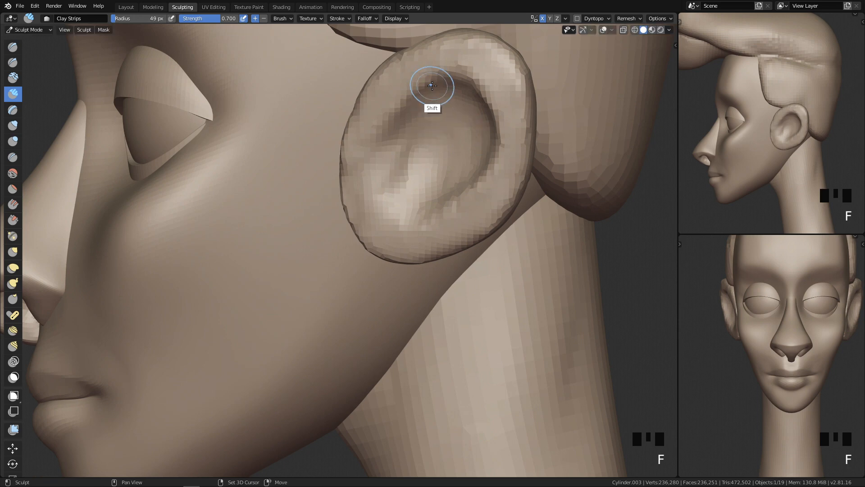
{"action": "key", "text": "shift+2"}
{"action": "left_click_drag", "start_coordinate": [410, 95], "coordinate": [448, 75]}
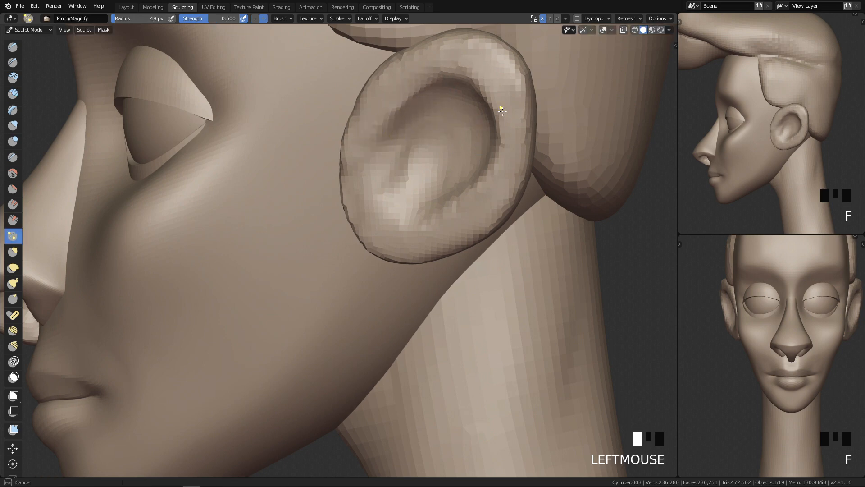
{"action": "left_click_drag", "start_coordinate": [500, 107], "coordinate": [505, 112]}
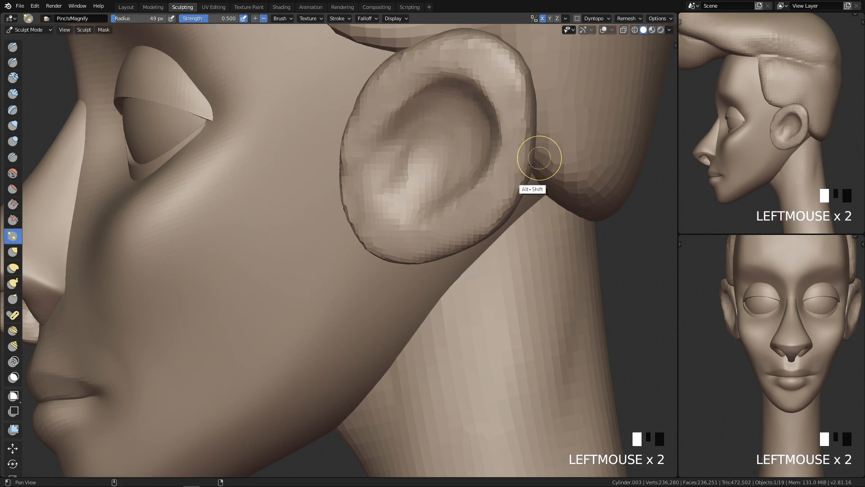
Step: Tighten the ear's outer edge all around with the Pinch/Magnify brush at an 81 px radius
{"action": "middle_click_drag", "start_coordinate": [544, 147], "coordinate": [534, 154], "text": "shift"}
{"action": "key", "text": "f"}
{"action": "left_click", "coordinate": [510, 109]}
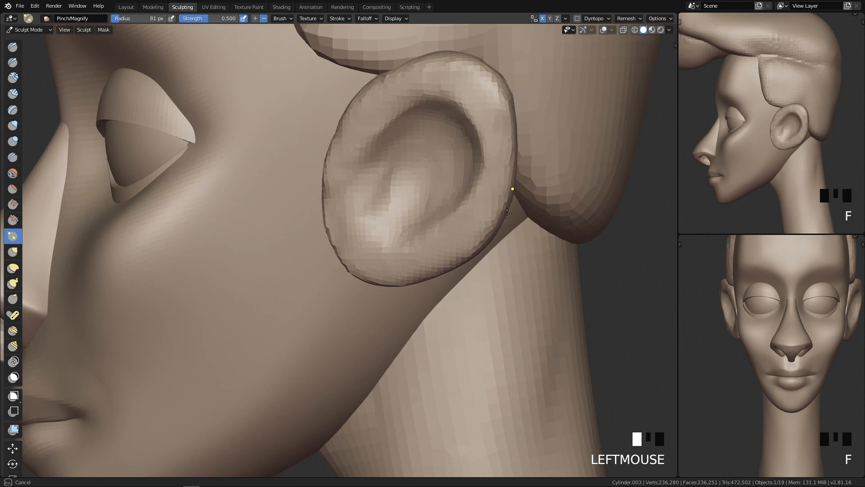
{"action": "left_click_drag", "start_coordinate": [472, 246], "coordinate": [436, 269]}
{"action": "left_click_drag", "start_coordinate": [348, 118], "coordinate": [394, 79]}
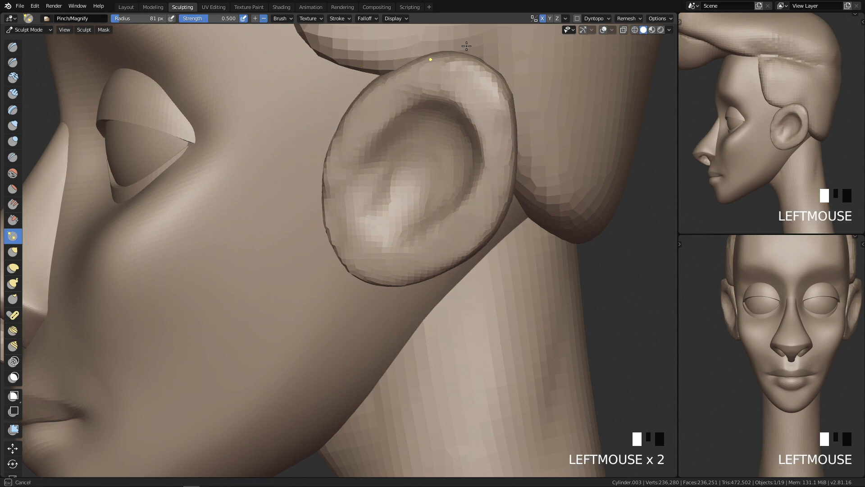
{"action": "left_click_drag", "start_coordinate": [437, 57], "coordinate": [440, 48]}
{"action": "middle_click_drag", "start_coordinate": [472, 85], "coordinate": [464, 102], "text": "shift"}
{"action": "left_click_drag", "start_coordinate": [468, 80], "coordinate": [483, 105]}
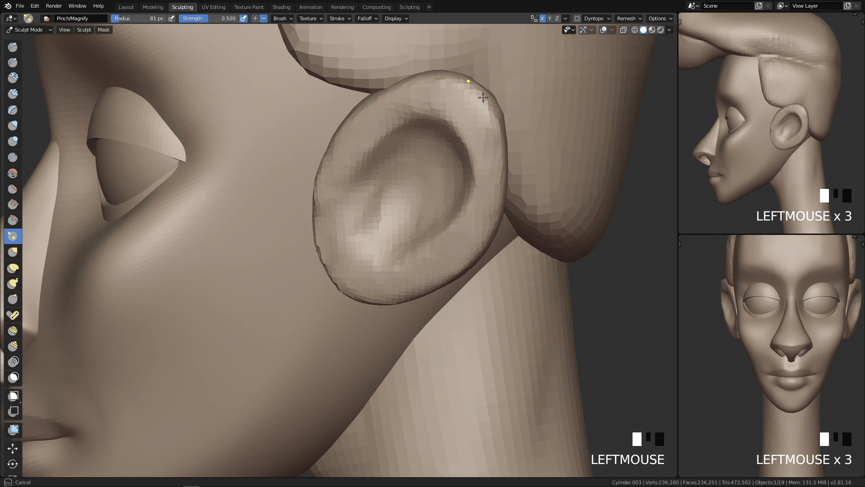
{"action": "left_click_drag", "start_coordinate": [508, 179], "coordinate": [508, 186]}
Step: Reshape the upper and rear outline of the ear with the Grab brush, adjusting the brush radius between strokes
{"action": "key", "text": "g"}
{"action": "key", "text": "f"}
{"action": "left_click", "coordinate": [546, 105]}
{"action": "left_click_drag", "start_coordinate": [497, 100], "coordinate": [491, 108]}
{"action": "key", "text": "f"}
{"action": "left_click", "coordinate": [542, 138]}
{"action": "left_click_drag", "start_coordinate": [509, 164], "coordinate": [524, 185]}
{"action": "middle_click_drag", "start_coordinate": [452, 152], "coordinate": [491, 164], "text": "shift"}
{"action": "key", "text": "f"}
{"action": "left_click", "coordinate": [428, 135]}
{"action": "left_click_drag", "start_coordinate": [390, 112], "coordinate": [371, 134], "text": "shift"}
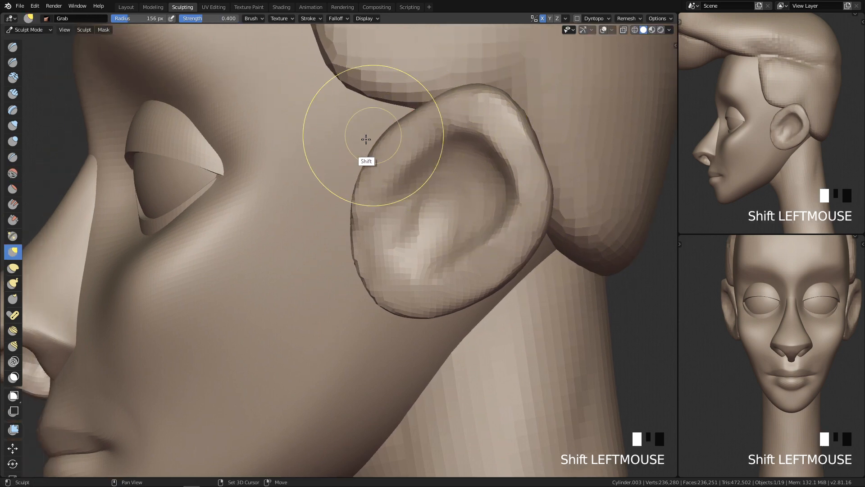
{"action": "key", "text": "ctrl+z"}
Step: Flatten the rear side of the ear's rim with the Scrape/Peaks brush, working from behind the head
{"action": "mouse_move", "coordinate": [427, 155]}
{"action": "middle_mouse_down"}
{"action": "mouse_move", "coordinate": [442, 174]}
{"action": "mouse_move", "coordinate": [494, 167]}
{"action": "mouse_move", "coordinate": [458, 231]}
{"action": "mouse_move", "coordinate": [550, 145]}
{"action": "middle_mouse_up"}
{"action": "key", "text": "shift+3"}
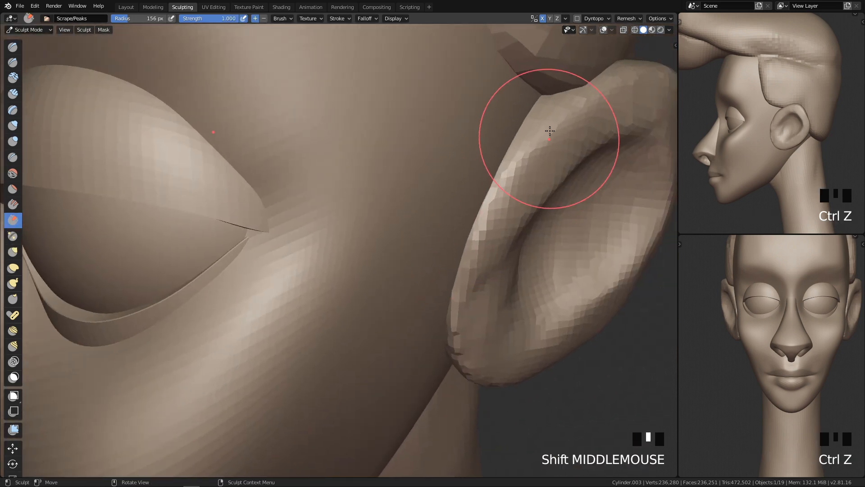
{"action": "key", "text": "f"}
{"action": "left_click", "coordinate": [570, 82]}
{"action": "mouse_move", "coordinate": [606, 64]}
{"action": "middle_mouse_down"}
{"action": "mouse_move", "coordinate": [489, 174]}
{"action": "mouse_move", "coordinate": [334, 199]}
{"action": "middle_mouse_up"}
{"action": "left_click_drag", "start_coordinate": [124, 223], "coordinate": [160, 296]}
{"action": "left_click_drag", "start_coordinate": [106, 189], "coordinate": [158, 293]}
{"action": "left_click_drag", "start_coordinate": [106, 194], "coordinate": [160, 297]}
{"action": "left_click_drag", "start_coordinate": [108, 198], "coordinate": [131, 249]}
Step: Scrape the back edge of the ear from top to lobe at a 68 px brush radius
{"action": "middle_click_drag", "start_coordinate": [197, 252], "coordinate": [230, 300], "text": "ctrl"}
{"action": "key", "text": "f"}
{"action": "left_click", "coordinate": [225, 243]}
{"action": "left_click_drag", "start_coordinate": [215, 227], "coordinate": [205, 213]}
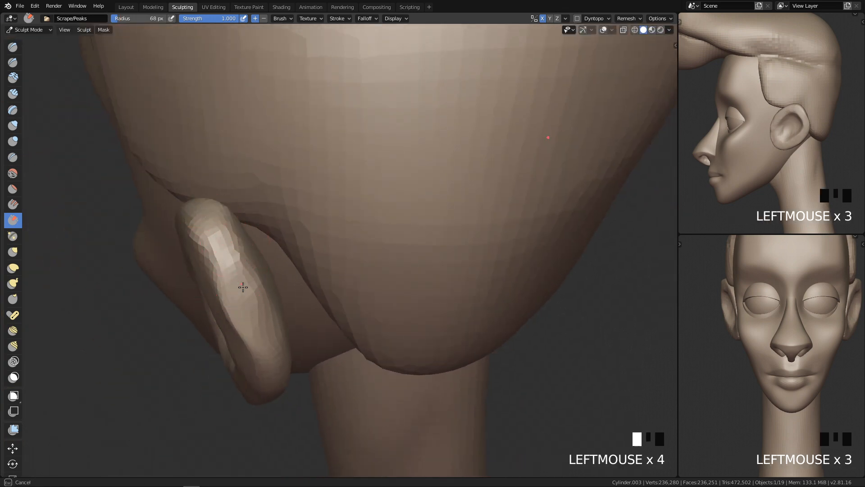
{"action": "left_click_drag", "start_coordinate": [235, 263], "coordinate": [212, 216]}
{"action": "left_click_drag", "start_coordinate": [208, 211], "coordinate": [244, 279]}
{"action": "left_click_drag", "start_coordinate": [212, 216], "coordinate": [266, 323]}
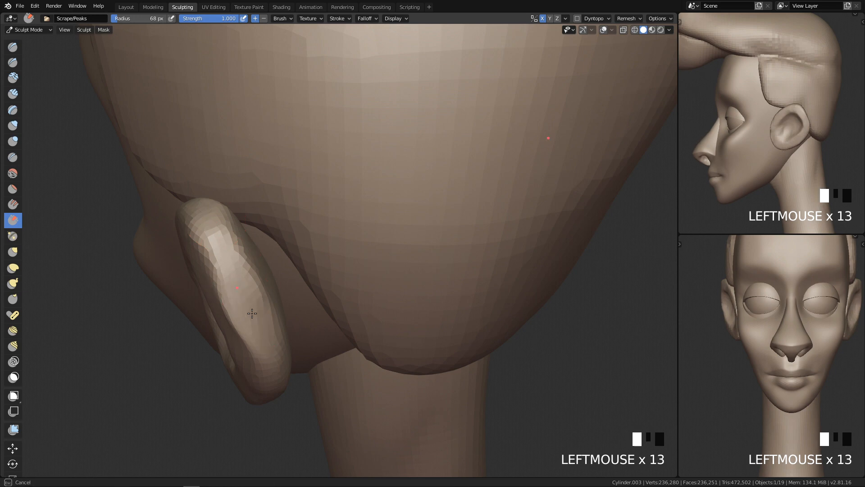
{"action": "left_click_drag", "start_coordinate": [238, 290], "coordinate": [273, 345]}
Step: Refine the flattened back rim of the ear from another angle, finishing its lower half at a 60 px radius
{"action": "middle_click_drag", "start_coordinate": [273, 347], "coordinate": [259, 316]}
{"action": "left_click_drag", "start_coordinate": [212, 212], "coordinate": [236, 284]}
{"action": "left_click_drag", "start_coordinate": [225, 256], "coordinate": [240, 313]}
{"action": "left_click_drag", "start_coordinate": [231, 271], "coordinate": [244, 303]}
{"action": "middle_click_drag", "start_coordinate": [246, 269], "coordinate": [245, 242]}
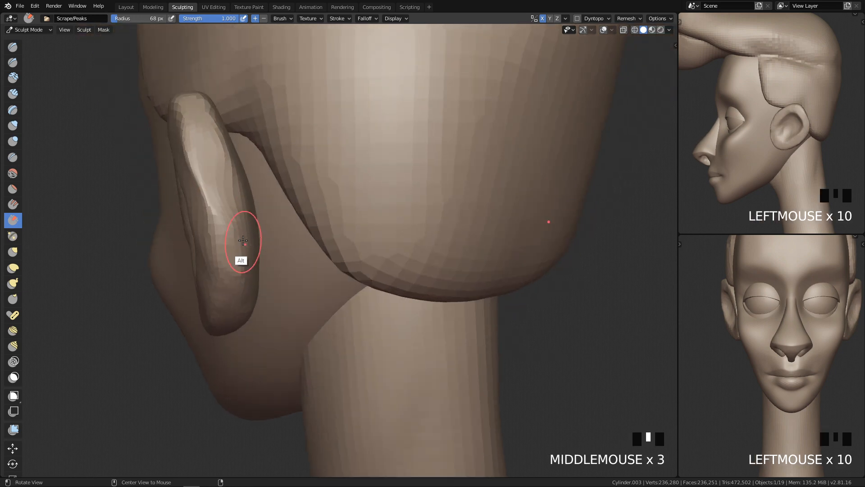
{"action": "key", "text": "f"}
{"action": "left_click", "coordinate": [224, 211]}
{"action": "left_click_drag", "start_coordinate": [218, 203], "coordinate": [226, 232]}
{"action": "left_click_drag", "start_coordinate": [219, 204], "coordinate": [232, 251]}
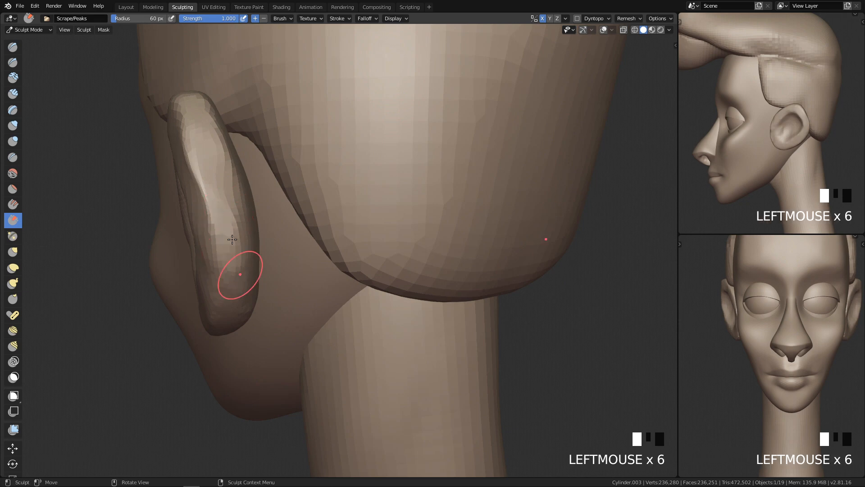
Step: Build up the tragus at the front of the ear's hollow with the Clay Strips brush, smoothing between strokes
{"action": "key", "text": "q"}
{"action": "key", "text": "q"}
{"action": "middle_click_drag", "start_coordinate": [509, 280], "coordinate": [434, 168], "text": "shift"}
{"action": "left_click", "coordinate": [384, 196]}
{"action": "key", "text": "3"}
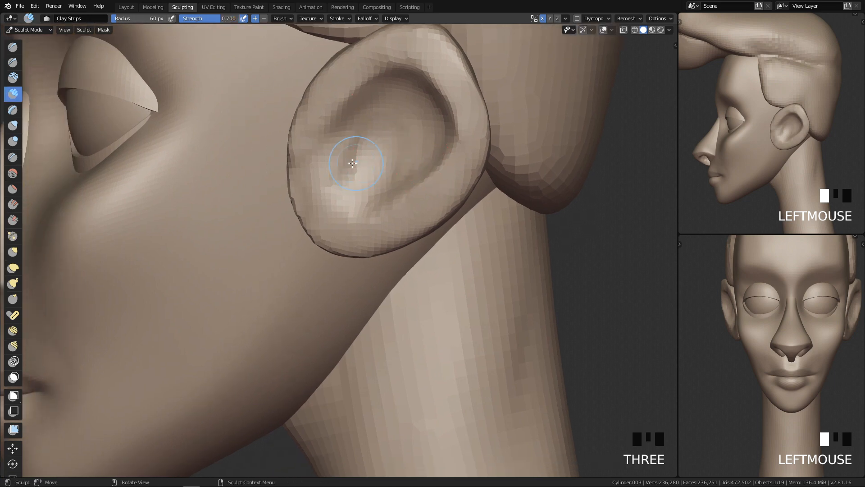
{"action": "mouse_move", "coordinate": [352, 172]}
{"action": "left_mouse_down"}
{"action": "mouse_move", "coordinate": [338, 145]}
{"action": "mouse_move", "coordinate": [356, 158]}
{"action": "left_mouse_up"}
{"action": "mouse_move", "coordinate": [342, 139]}
{"action": "left_mouse_down"}
{"action": "mouse_move", "coordinate": [354, 155]}
{"action": "mouse_move", "coordinate": [349, 172]}
{"action": "left_mouse_up"}
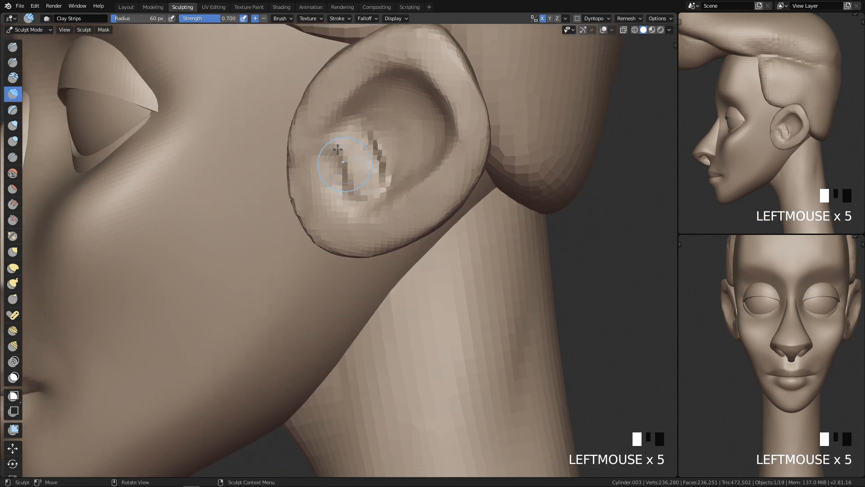
{"action": "mouse_move", "coordinate": [337, 216]}
{"action": "left_mouse_down", "text": "shift"}
{"action": "mouse_move", "coordinate": [318, 187]}
{"action": "mouse_move", "coordinate": [344, 147]}
{"action": "mouse_move", "coordinate": [356, 172]}
{"action": "left_mouse_up", "text": "shift"}
{"action": "mouse_move", "coordinate": [349, 153]}
{"action": "left_mouse_down", "text": "shift"}
{"action": "mouse_move", "coordinate": [360, 189]}
{"action": "mouse_move", "coordinate": [349, 158]}
{"action": "mouse_move", "coordinate": [381, 144]}
{"action": "left_mouse_up", "text": "shift"}
{"action": "left_click_drag", "start_coordinate": [379, 142], "coordinate": [368, 166]}
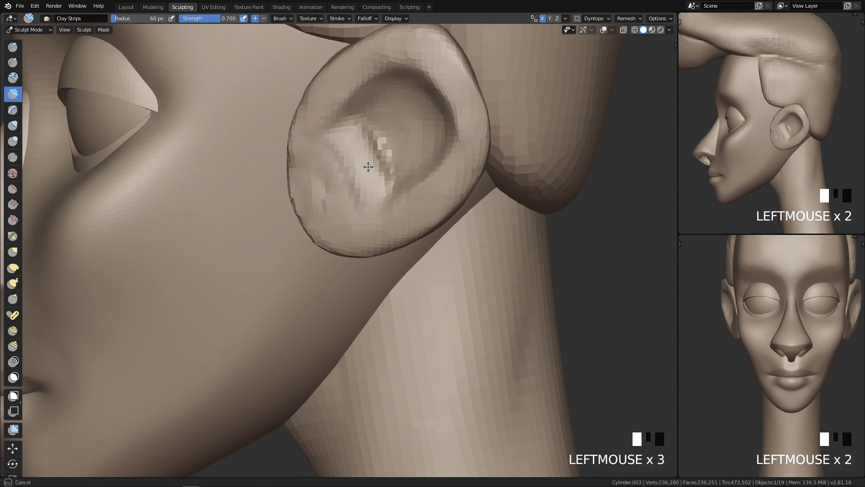
Step: Thicken the tragus with Clay Strips at a 68 px radius and smooth its front side
{"action": "key", "text": "f"}
{"action": "left_click", "coordinate": [383, 158]}
{"action": "mouse_move", "coordinate": [356, 135]}
{"action": "left_mouse_down"}
{"action": "mouse_move", "coordinate": [344, 139]}
{"action": "mouse_move", "coordinate": [338, 180]}
{"action": "left_mouse_up"}
{"action": "left_click_drag", "start_coordinate": [326, 131], "coordinate": [354, 151]}
{"action": "left_click_drag", "start_coordinate": [347, 130], "coordinate": [346, 175], "text": "shift"}
{"action": "left_click_drag", "start_coordinate": [349, 164], "coordinate": [360, 192], "text": "shift"}
{"action": "mouse_move", "coordinate": [329, 140]}
{"action": "left_mouse_down"}
{"action": "mouse_move", "coordinate": [363, 160]}
{"action": "mouse_move", "coordinate": [367, 181]}
{"action": "left_mouse_up"}
{"action": "left_click_drag", "start_coordinate": [336, 135], "coordinate": [362, 184]}
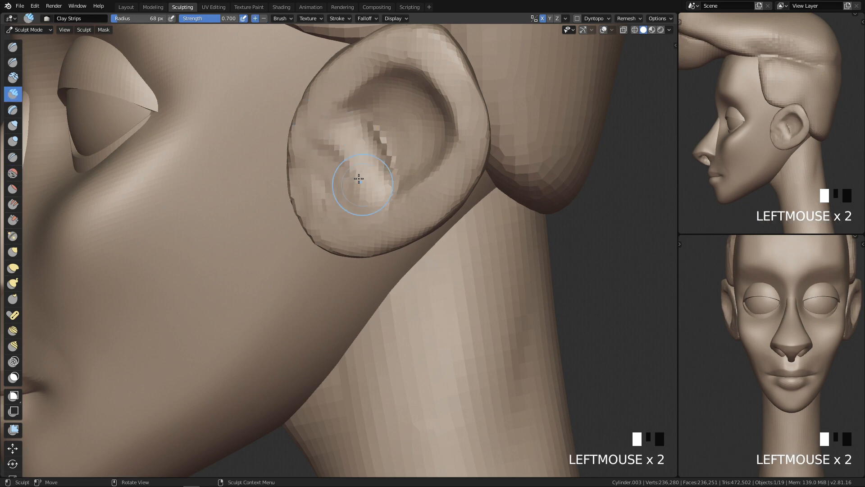
Step: Smooth the area in front of the tragus and add more Clay Strips volume diagonally across it
{"action": "left_click_drag", "start_coordinate": [336, 130], "coordinate": [337, 162], "text": "shift"}
{"action": "left_click_drag", "start_coordinate": [338, 172], "coordinate": [340, 187], "text": "shift"}
{"action": "mouse_move", "coordinate": [344, 190]}
{"action": "middle_mouse_down", "text": "shift"}
{"action": "mouse_move", "coordinate": [343, 228]}
{"action": "mouse_move", "coordinate": [338, 207]}
{"action": "middle_mouse_up", "text": "shift"}
{"action": "key", "text": "f"}
{"action": "left_click", "coordinate": [369, 212]}
{"action": "mouse_move", "coordinate": [312, 156]}
{"action": "left_mouse_down"}
{"action": "mouse_move", "coordinate": [363, 185]}
{"action": "mouse_move", "coordinate": [362, 203]}
{"action": "left_mouse_up"}
{"action": "mouse_move", "coordinate": [335, 140]}
{"action": "left_mouse_down"}
{"action": "mouse_move", "coordinate": [361, 147]}
{"action": "mouse_move", "coordinate": [371, 180]}
{"action": "left_mouse_up"}
{"action": "mouse_move", "coordinate": [343, 151]}
{"action": "left_mouse_down"}
{"action": "mouse_move", "coordinate": [382, 164]}
{"action": "mouse_move", "coordinate": [386, 177]}
{"action": "left_mouse_up"}
{"action": "left_click_drag", "start_coordinate": [340, 140], "coordinate": [371, 173]}
Step: Carve the ear's inner hollow behind the tragus with subtractive Clay Strips at 56 px and 80 px radii
{"action": "key", "text": "f"}
{"action": "left_click", "coordinate": [406, 124]}
{"action": "left_click_drag", "start_coordinate": [362, 86], "coordinate": [415, 108], "text": "ctrl"}
{"action": "left_click_drag", "start_coordinate": [396, 106], "coordinate": [416, 157], "text": "ctrl"}
{"action": "left_click_drag", "start_coordinate": [393, 123], "coordinate": [410, 158], "text": "ctrl"}
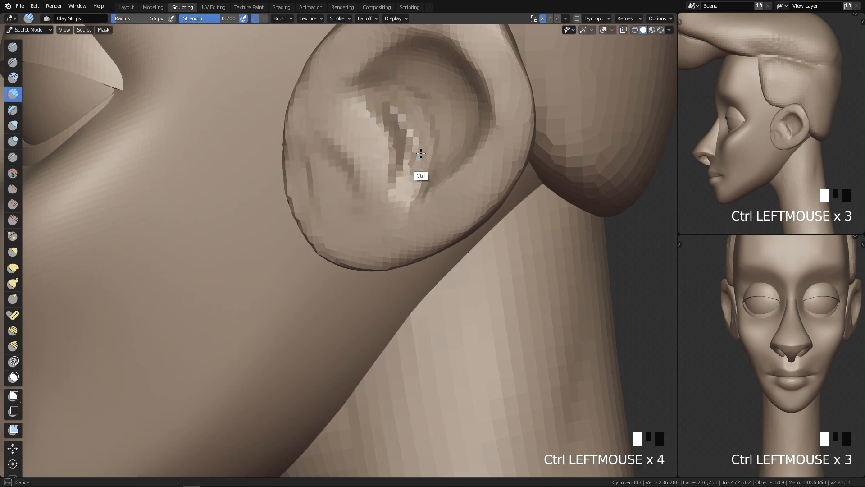
{"action": "key", "text": "f"}
{"action": "left_click", "coordinate": [435, 102]}
{"action": "left_click_drag", "start_coordinate": [420, 95], "coordinate": [424, 151], "text": "ctrl"}
{"action": "left_click_drag", "start_coordinate": [408, 90], "coordinate": [420, 136], "text": "ctrl"}
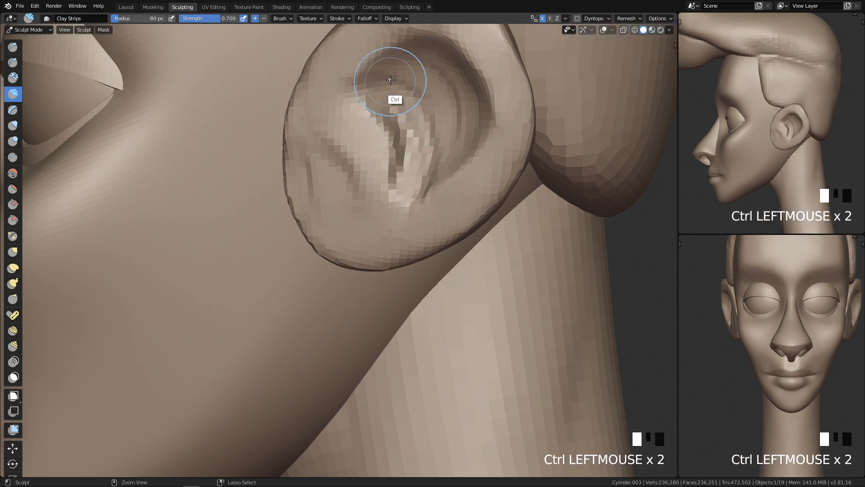
Step: Carve the notch below the tragus and the upper hollow with subtractive Clay Strips, using a 40 px radius
{"action": "key", "text": "f"}
{"action": "left_click_drag", "start_coordinate": [411, 184], "coordinate": [395, 212], "text": "ctrl"}
{"action": "key", "text": "f"}
{"action": "left_click", "coordinate": [422, 192]}
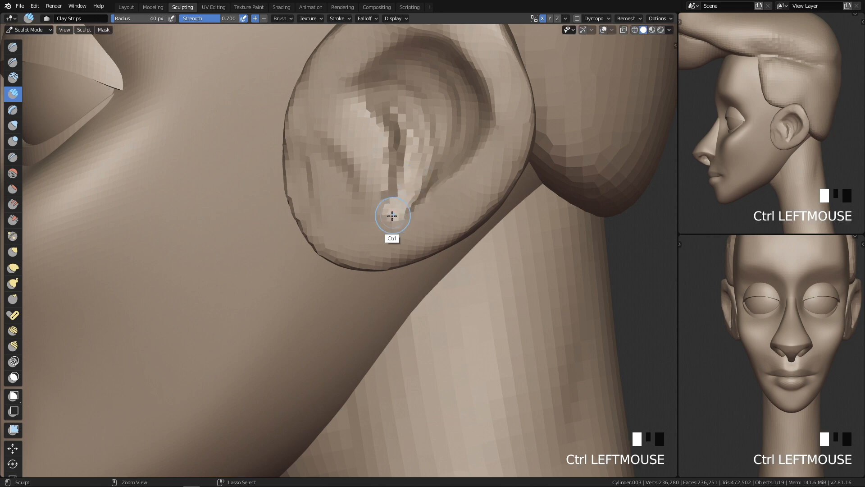
{"action": "left_click_drag", "start_coordinate": [407, 95], "coordinate": [408, 81], "text": "ctrl"}
Step: Pinch the rear edge of the tragus to sharpen it, then smooth the surrounding hollow and ear surface
{"action": "key", "text": "p"}
{"action": "left_click_drag", "start_coordinate": [373, 106], "coordinate": [384, 177]}
{"action": "left_click_drag", "start_coordinate": [375, 124], "coordinate": [387, 199]}
{"action": "mouse_move", "coordinate": [407, 113]}
{"action": "left_mouse_down", "text": "shift"}
{"action": "mouse_move", "coordinate": [419, 170]}
{"action": "mouse_move", "coordinate": [402, 185]}
{"action": "mouse_move", "coordinate": [424, 139]}
{"action": "left_mouse_up", "text": "shift"}
{"action": "mouse_move", "coordinate": [435, 149]}
{"action": "left_mouse_down", "text": "shift"}
{"action": "mouse_move", "coordinate": [447, 120]}
{"action": "mouse_move", "coordinate": [433, 136]}
{"action": "left_mouse_up", "text": "shift"}
{"action": "mouse_move", "coordinate": [338, 158]}
{"action": "left_mouse_down", "text": "shift"}
{"action": "mouse_move", "coordinate": [330, 179]}
{"action": "mouse_move", "coordinate": [345, 163]}
{"action": "left_mouse_up", "text": "shift"}
{"action": "mouse_move", "coordinate": [464, 196]}
{"action": "left_mouse_down", "text": "shift"}
{"action": "mouse_move", "coordinate": [448, 201]}
{"action": "mouse_move", "coordinate": [488, 178]}
{"action": "left_mouse_up", "text": "shift"}
Step: Nudge the forms inside the ear into place with the Grab brush at an 85 px radius
{"action": "middle_click_drag", "start_coordinate": [477, 189], "coordinate": [420, 347], "text": "ctrl"}
{"action": "mouse_move", "coordinate": [428, 288]}
{"action": "middle_mouse_down", "text": "ctrl"}
{"action": "mouse_move", "coordinate": [420, 353]}
{"action": "mouse_move", "coordinate": [448, 225]}
{"action": "mouse_move", "coordinate": [434, 195]}
{"action": "middle_mouse_up", "text": "ctrl"}
{"action": "key", "text": "f"}
{"action": "left_click", "coordinate": [401, 196]}
{"action": "key", "text": "g"}
{"action": "key", "text": "f"}
{"action": "left_click", "coordinate": [403, 198]}
{"action": "left_click_drag", "start_coordinate": [404, 203], "coordinate": [414, 210]}
Step: Reshape the upper rear corner of the ear's hollow with the Grab brush, using a 94 px radius
{"action": "middle_click_drag", "start_coordinate": [420, 142], "coordinate": [429, 174], "text": "shift"}
{"action": "middle_click_drag", "start_coordinate": [446, 237], "coordinate": [448, 193], "text": "ctrl"}
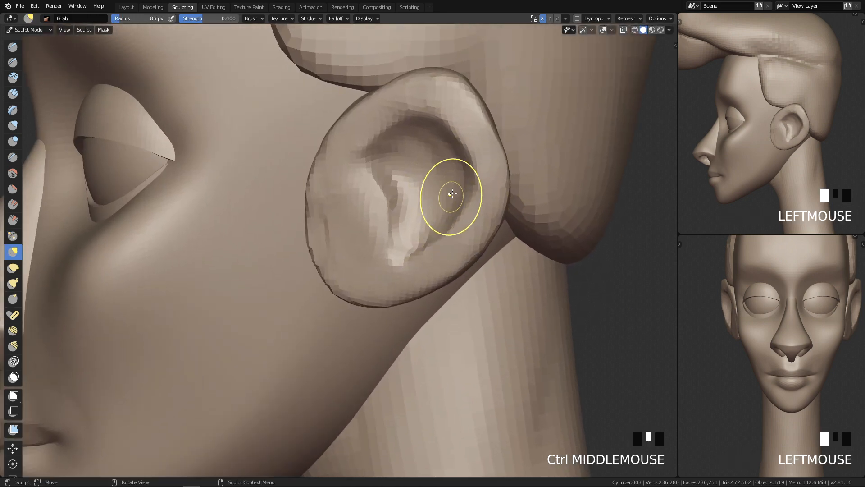
{"action": "key", "text": "f"}
{"action": "left_click", "coordinate": [474, 207]}
{"action": "mouse_move", "coordinate": [436, 114]}
{"action": "left_mouse_down"}
{"action": "mouse_move", "coordinate": [449, 90]}
{"action": "mouse_move", "coordinate": [433, 110]}
{"action": "left_mouse_up"}
{"action": "key", "text": "f"}
{"action": "left_click", "coordinate": [464, 130]}
{"action": "left_click_drag", "start_coordinate": [463, 118], "coordinate": [440, 107]}
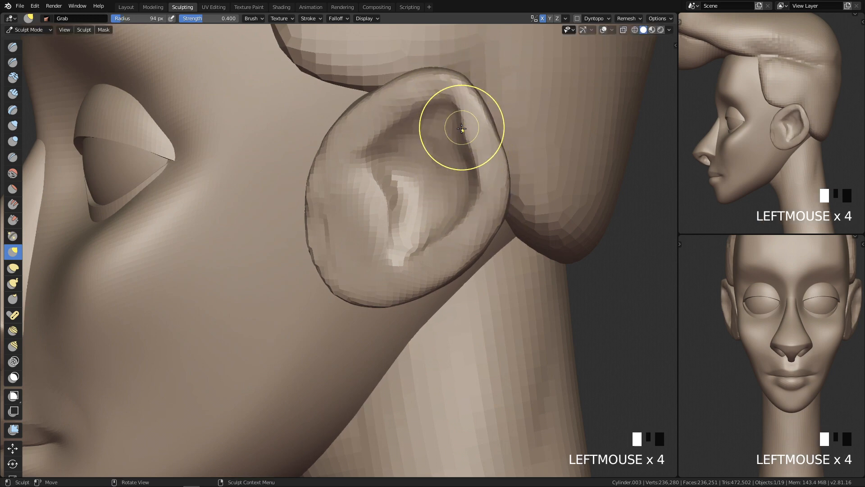
{"action": "middle_click_drag", "start_coordinate": [516, 128], "coordinate": [517, 147], "text": "ctrl"}
{"action": "left_click_drag", "start_coordinate": [454, 114], "coordinate": [460, 110]}
{"action": "key", "text": "ctrl+z"}
Step: Adjust the ear's upper front edge with the Grab brush at a 173 px radius, undoing the unwanted stroke
{"action": "key", "text": "f"}
{"action": "left_click", "coordinate": [489, 110]}
{"action": "middle_click_drag", "start_coordinate": [471, 129], "coordinate": [477, 108], "text": "ctrl"}
{"action": "key", "text": "f"}
{"action": "key", "text": "f"}
{"action": "left_click", "coordinate": [332, 93]}
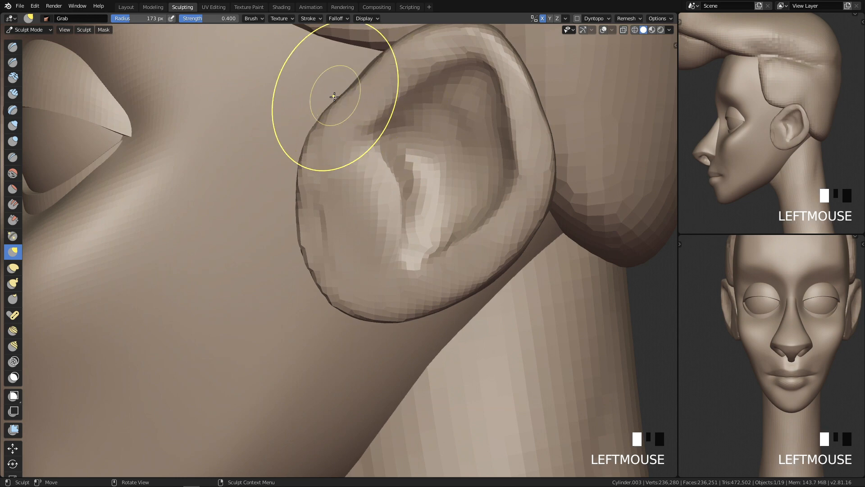
{"action": "key", "text": "ctrl+z"}
{"action": "left_click", "coordinate": [344, 74]}
{"action": "left_click", "coordinate": [358, 164]}
Step: Undo the last ear adjustment and smooth the ear's rear edge with an 89 px brush radius
{"action": "middle_click_drag", "start_coordinate": [357, 164], "coordinate": [400, 359], "text": "ctrl"}
{"action": "middle_click_drag", "start_coordinate": [346, 361], "coordinate": [363, 334], "text": "ctrl"}
{"action": "middle_click_drag", "start_coordinate": [412, 317], "coordinate": [431, 276], "text": "ctrl"}
{"action": "middle_click_drag", "start_coordinate": [431, 276], "coordinate": [460, 203], "text": "ctrl"}
{"action": "key", "text": "f"}
{"action": "left_click", "coordinate": [442, 196]}
{"action": "key", "text": "ctrl+z"}
{"action": "key", "text": "f"}
{"action": "left_click", "coordinate": [457, 200], "text": "shift"}
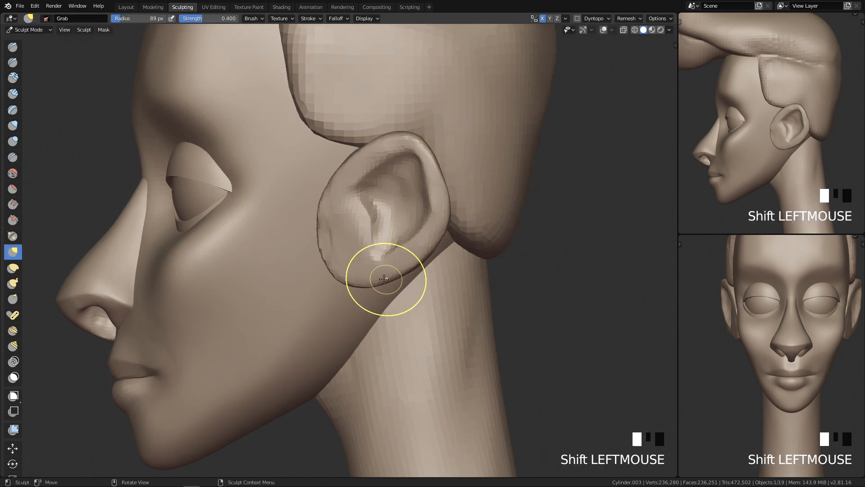
Step: Smooth the ragged front edge of the ear down to the lobe at a 58 px brush radius
{"action": "key", "text": "f"}
{"action": "left_click", "coordinate": [329, 276]}
{"action": "left_click_drag", "start_coordinate": [319, 224], "coordinate": [332, 274], "text": "shift"}
{"action": "left_click_drag", "start_coordinate": [321, 230], "coordinate": [332, 276], "text": "shift"}
{"action": "left_click_drag", "start_coordinate": [325, 259], "coordinate": [337, 288], "text": "shift"}
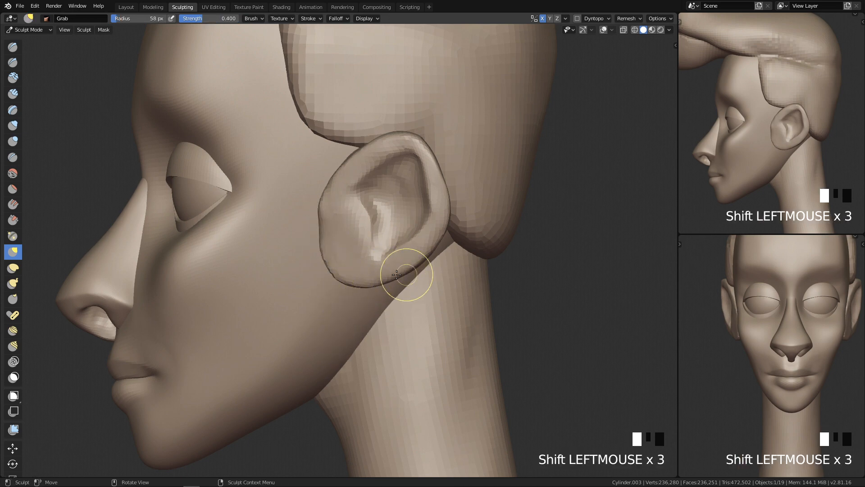
{"action": "left_click_drag", "start_coordinate": [324, 250], "coordinate": [332, 276], "text": "shift"}
{"action": "left_click_drag", "start_coordinate": [322, 264], "coordinate": [329, 293], "text": "shift"}
Step: Build up the back of the ear with Clay Strips strokes from a rear view of the head
{"action": "mouse_move", "coordinate": [473, 280]}
{"action": "middle_mouse_down"}
{"action": "mouse_move", "coordinate": [363, 332]}
{"action": "mouse_move", "coordinate": [390, 310]}
{"action": "mouse_move", "coordinate": [344, 228]}
{"action": "middle_mouse_up"}
{"action": "key", "text": "3"}
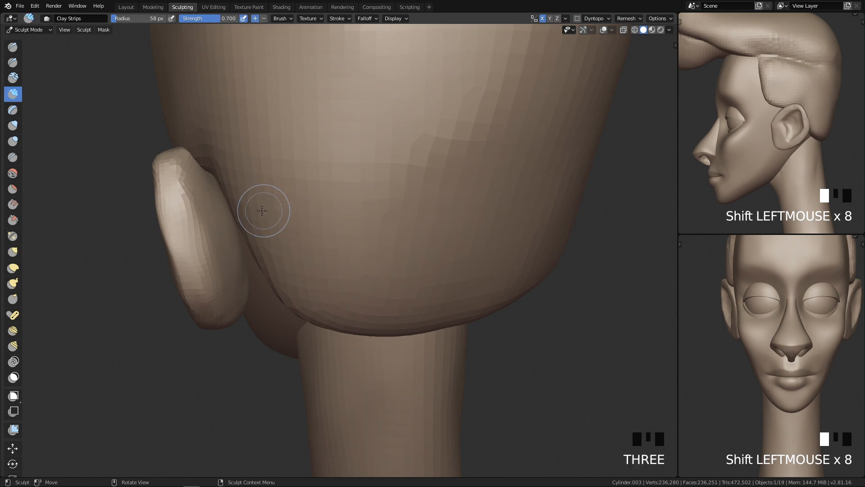
{"action": "middle_click_drag", "start_coordinate": [266, 202], "coordinate": [238, 193]}
{"action": "mouse_move", "coordinate": [238, 194]}
{"action": "left_mouse_down"}
{"action": "mouse_move", "coordinate": [205, 206]}
{"action": "mouse_move", "coordinate": [215, 228]}
{"action": "left_mouse_up"}
{"action": "mouse_move", "coordinate": [216, 225]}
{"action": "left_mouse_down"}
{"action": "mouse_move", "coordinate": [227, 248]}
{"action": "mouse_move", "coordinate": [193, 170]}
{"action": "left_mouse_up"}
{"action": "key", "text": "f"}
{"action": "left_click", "coordinate": [260, 205]}
Step: Smooth the clay strokes across the middle of the ear's back
{"action": "mouse_move", "coordinate": [208, 229]}
{"action": "middle_mouse_down"}
{"action": "mouse_move", "coordinate": [342, 212]}
{"action": "mouse_move", "coordinate": [257, 247]}
{"action": "mouse_move", "coordinate": [203, 220]}
{"action": "middle_mouse_up"}
{"action": "left_click", "coordinate": [204, 221], "text": "shift"}
{"action": "left_click_drag", "start_coordinate": [203, 220], "coordinate": [194, 202], "text": "shift"}
{"action": "mouse_move", "coordinate": [197, 214]}
{"action": "left_mouse_down", "text": "shift"}
{"action": "mouse_move", "coordinate": [184, 199]}
{"action": "mouse_move", "coordinate": [193, 217]}
{"action": "left_mouse_up", "text": "shift"}
{"action": "left_click_drag", "start_coordinate": [194, 215], "coordinate": [202, 210], "text": "shift"}
Step: Resize the brush and smooth the upper half of the ear's back surface
{"action": "mouse_move", "coordinate": [203, 210]}
{"action": "middle_mouse_down"}
{"action": "mouse_move", "coordinate": [268, 209]}
{"action": "mouse_move", "coordinate": [238, 190]}
{"action": "middle_mouse_up"}
{"action": "key", "text": "f"}
{"action": "left_click", "coordinate": [254, 207]}
{"action": "middle_click_drag", "start_coordinate": [239, 191], "coordinate": [236, 215]}
{"action": "left_click_drag", "start_coordinate": [203, 209], "coordinate": [187, 182], "text": "shift"}
{"action": "mouse_move", "coordinate": [192, 191]}
{"action": "left_mouse_down", "text": "shift"}
{"action": "mouse_move", "coordinate": [183, 178]}
{"action": "mouse_move", "coordinate": [192, 219]}
{"action": "left_mouse_up", "text": "shift"}
Step: Rework the top of the ear's back with Clay Strips, undoing the unwanted stroke, and smooth it at a 73 px radius
{"action": "key", "text": "f"}
{"action": "mouse_move", "coordinate": [168, 185]}
{"action": "left_mouse_down"}
{"action": "mouse_move", "coordinate": [176, 208]}
{"action": "mouse_move", "coordinate": [167, 176]}
{"action": "left_mouse_up"}
{"action": "key", "text": "ctrl+z"}
{"action": "key", "text": "f"}
{"action": "left_click", "coordinate": [166, 198]}
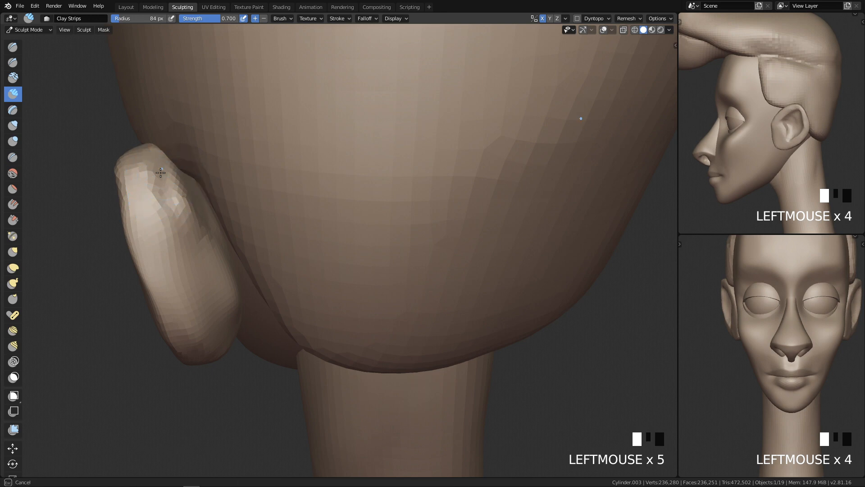
{"action": "key", "text": "f"}
{"action": "mouse_move", "coordinate": [161, 159]}
{"action": "left_mouse_down", "text": "shift"}
{"action": "mouse_move", "coordinate": [189, 237]}
{"action": "mouse_move", "coordinate": [209, 240]}
{"action": "mouse_move", "coordinate": [185, 200]}
{"action": "left_mouse_up", "text": "shift"}
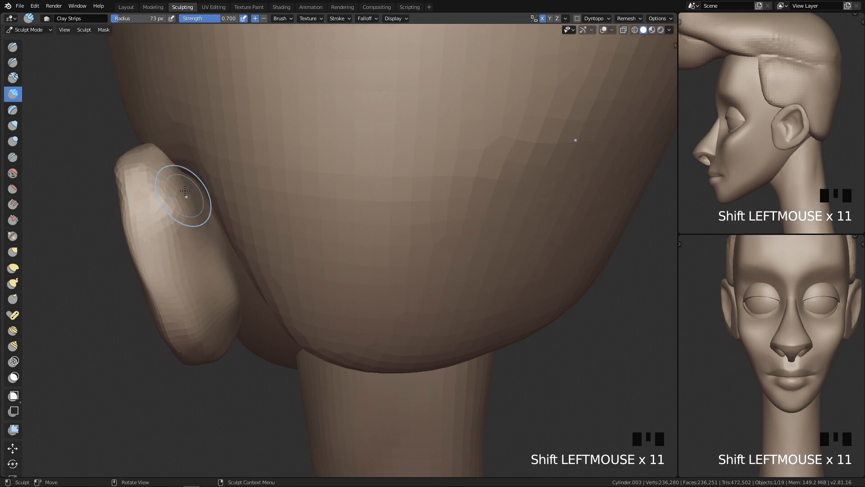
Step: Tighten the back of the ear with the Pinch/Magnify brush, reducing the radius to 57 px
{"action": "left_click", "coordinate": [13, 236]}
{"action": "left_click_drag", "start_coordinate": [164, 170], "coordinate": [168, 173]}
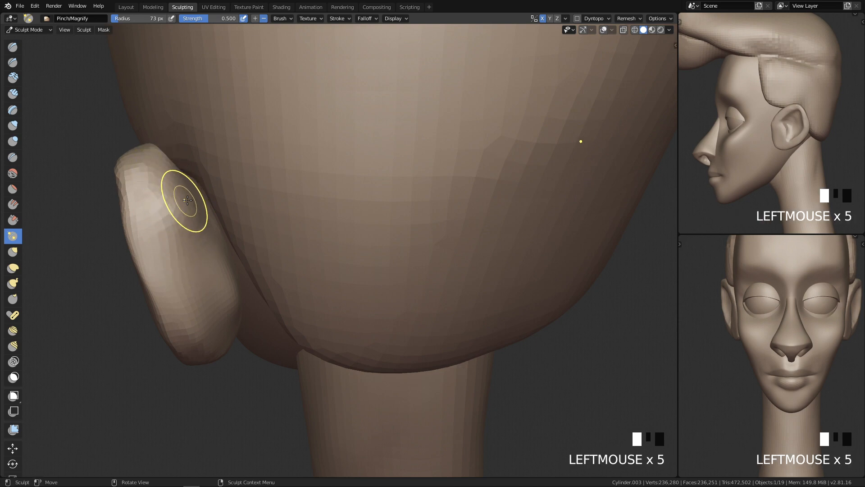
{"action": "middle_click_drag", "start_coordinate": [201, 257], "coordinate": [164, 110]}
{"action": "left_click", "coordinate": [175, 174]}
{"action": "key", "text": "f"}
{"action": "mouse_move", "coordinate": [194, 239]}
{"action": "left_mouse_down"}
{"action": "mouse_move", "coordinate": [173, 186]}
{"action": "mouse_move", "coordinate": [169, 233]}
{"action": "mouse_move", "coordinate": [156, 181]}
{"action": "left_mouse_up"}
{"action": "left_click", "coordinate": [162, 191]}
Step: Smooth the ear's back from top to lobe and pinch its lower part
{"action": "mouse_move", "coordinate": [147, 137]}
{"action": "left_mouse_down", "text": "shift"}
{"action": "mouse_move", "coordinate": [147, 100]}
{"action": "mouse_move", "coordinate": [174, 245]}
{"action": "mouse_move", "coordinate": [176, 234]}
{"action": "left_mouse_up", "text": "shift"}
{"action": "middle_click_drag", "start_coordinate": [175, 234], "coordinate": [177, 198]}
{"action": "left_click", "coordinate": [196, 189]}
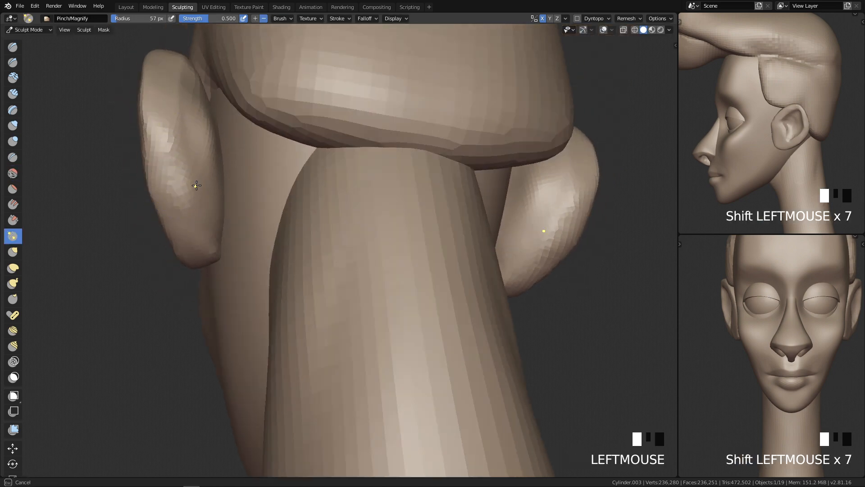
{"action": "left_click_drag", "start_coordinate": [201, 220], "coordinate": [202, 228]}
{"action": "left_click_drag", "start_coordinate": [165, 133], "coordinate": [199, 230], "text": "shift"}
{"action": "left_click_drag", "start_coordinate": [166, 145], "coordinate": [200, 233], "text": "shift"}
{"action": "middle_click_drag", "start_coordinate": [201, 212], "coordinate": [208, 225]}
Step: Smooth the rear edge of the ear down to the lobe
{"action": "mouse_move", "coordinate": [211, 217]}
{"action": "middle_mouse_down"}
{"action": "mouse_move", "coordinate": [218, 229]}
{"action": "mouse_move", "coordinate": [196, 225]}
{"action": "mouse_move", "coordinate": [216, 251]}
{"action": "middle_mouse_up"}
{"action": "mouse_move", "coordinate": [211, 198]}
{"action": "left_mouse_down", "text": "shift"}
{"action": "mouse_move", "coordinate": [206, 225]}
{"action": "mouse_move", "coordinate": [194, 149]}
{"action": "left_mouse_up", "text": "shift"}
{"action": "left_click_drag", "start_coordinate": [198, 180], "coordinate": [178, 130], "text": "shift"}
{"action": "left_click_drag", "start_coordinate": [211, 221], "coordinate": [221, 268], "text": "shift"}
{"action": "mouse_move", "coordinate": [217, 212]}
{"action": "left_mouse_down", "text": "shift"}
{"action": "mouse_move", "coordinate": [213, 231]}
{"action": "mouse_move", "coordinate": [229, 228]}
{"action": "mouse_move", "coordinate": [212, 209]}
{"action": "mouse_move", "coordinate": [216, 270]}
{"action": "left_mouse_up", "text": "shift"}
{"action": "left_click_drag", "start_coordinate": [207, 189], "coordinate": [212, 234], "text": "shift"}
Step: Push the lower part of the ears in toward the jaw with the Grab brush at a 242 px radius
{"action": "key", "text": "q"}
{"action": "middle_click_drag", "start_coordinate": [429, 46], "coordinate": [469, 318], "text": "ctrl"}
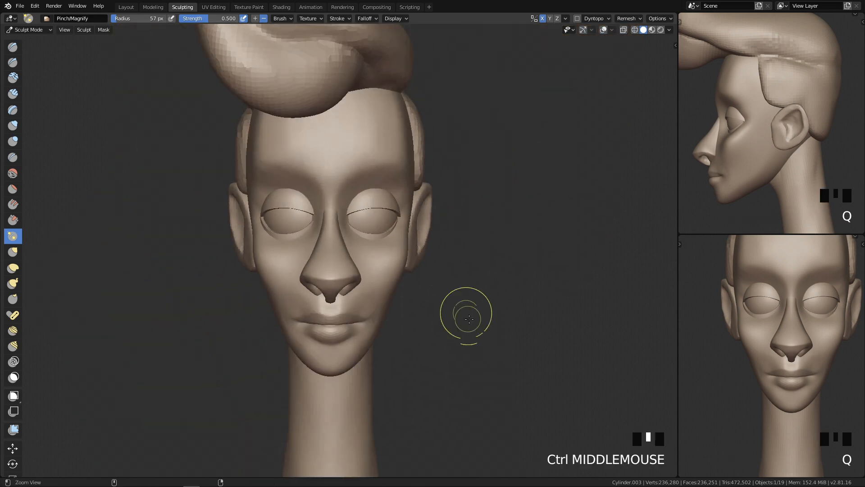
{"action": "key", "text": "Tab"}
{"action": "mouse_move", "coordinate": [429, 293]}
{"action": "middle_mouse_down", "text": "ctrl"}
{"action": "mouse_move", "coordinate": [446, 325]}
{"action": "mouse_move", "coordinate": [450, 277]}
{"action": "mouse_move", "coordinate": [404, 258]}
{"action": "middle_mouse_up", "text": "ctrl"}
{"action": "left_click", "coordinate": [411, 204]}
{"action": "key", "text": "Tab"}
{"action": "key", "text": "g"}
{"action": "key", "text": "f"}
{"action": "key", "text": "f"}
{"action": "key", "text": "f"}
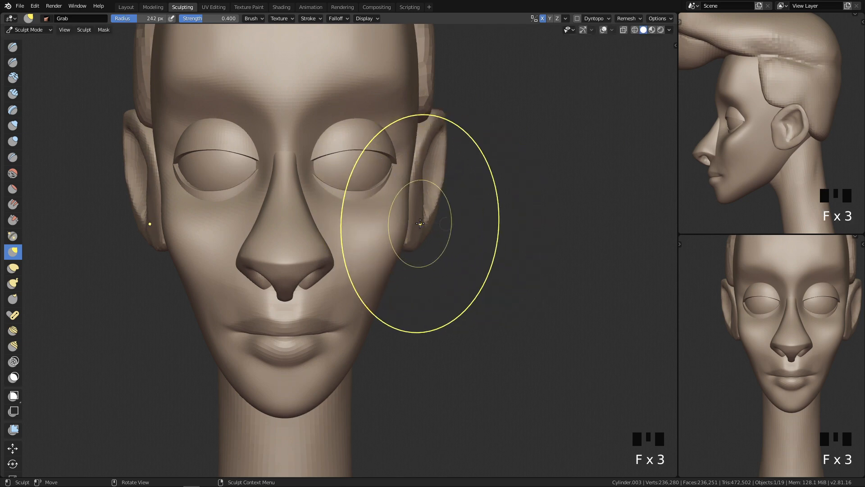
{"action": "left_click", "coordinate": [399, 219]}
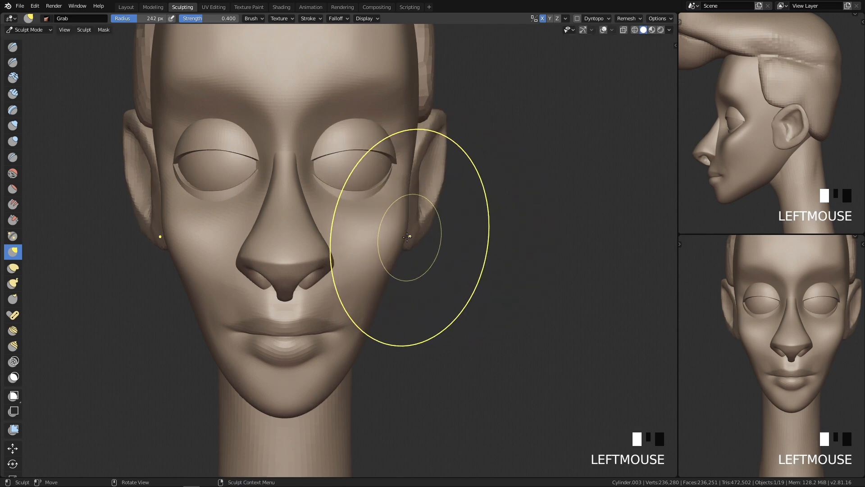
Step: Fit the ears' lower front edge closer to the head with the Grab brush at a 178 px radius
{"action": "key", "text": "f"}
{"action": "left_click", "coordinate": [399, 224]}
{"action": "key", "text": "f"}
{"action": "left_click", "coordinate": [412, 205]}
{"action": "key", "text": "f"}
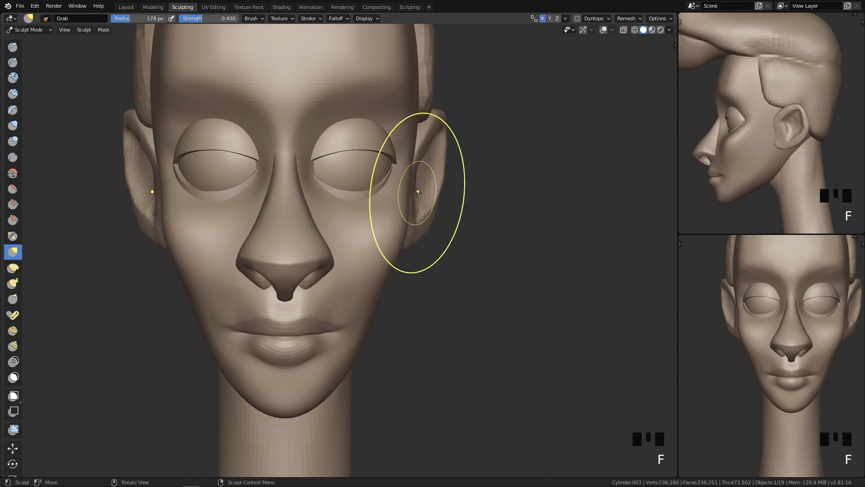
{"action": "left_click", "coordinate": [417, 192]}
Step: Pull the ear's front edge toward the cheek with the Grab brush from an angled view
{"action": "middle_click_drag", "start_coordinate": [450, 248], "coordinate": [345, 234]}
{"action": "middle_click_drag", "start_coordinate": [396, 221], "coordinate": [329, 224]}
{"action": "mouse_move", "coordinate": [329, 221]}
{"action": "middle_mouse_down", "text": "ctrl"}
{"action": "mouse_move", "coordinate": [318, 177]}
{"action": "mouse_move", "coordinate": [296, 201]}
{"action": "middle_mouse_up", "text": "ctrl"}
{"action": "key", "text": "f"}
{"action": "left_click", "coordinate": [367, 197]}
{"action": "left_click_drag", "start_coordinate": [278, 193], "coordinate": [258, 200]}
{"action": "mouse_move", "coordinate": [280, 193]}
{"action": "left_mouse_down"}
{"action": "mouse_move", "coordinate": [259, 196]}
{"action": "mouse_move", "coordinate": [257, 204]}
{"action": "left_mouse_up"}
Step: Refine the ear's inner front edge with the Grab brush at a 101 px radius from the front
{"action": "key", "text": "f"}
{"action": "left_click", "coordinate": [258, 199]}
{"action": "key", "text": "q"}
{"action": "key", "text": "f"}
{"action": "left_click", "coordinate": [444, 178]}
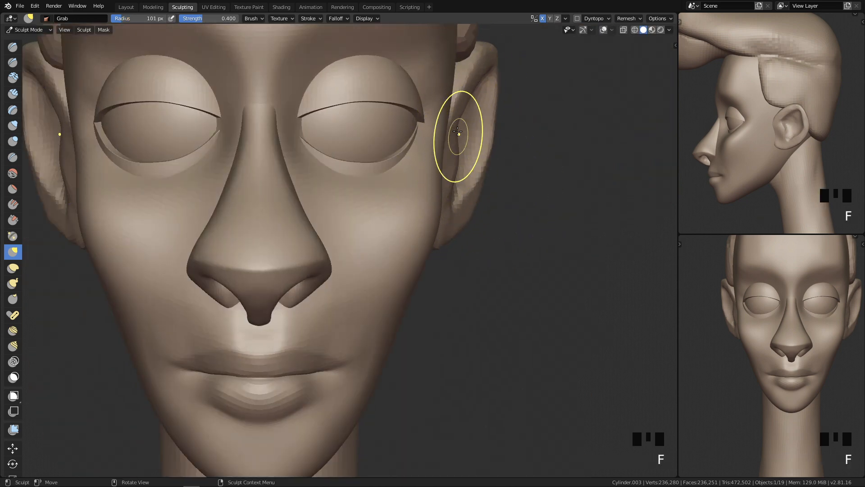
Step: Resize the Grab brush, tuck the earlobe in against the jaw, and return to Object Mode
{"action": "middle_click_drag", "start_coordinate": [451, 195], "coordinate": [442, 228], "text": "ctrl"}
{"action": "middle_click_drag", "start_coordinate": [431, 266], "coordinate": [429, 245], "text": "ctrl"}
{"action": "key", "text": "f"}
{"action": "left_click", "coordinate": [483, 249]}
{"action": "left_click_drag", "start_coordinate": [434, 244], "coordinate": [423, 241]}
{"action": "middle_click_drag", "start_coordinate": [440, 229], "coordinate": [429, 332], "text": "ctrl"}
{"action": "key", "text": "Tab"}
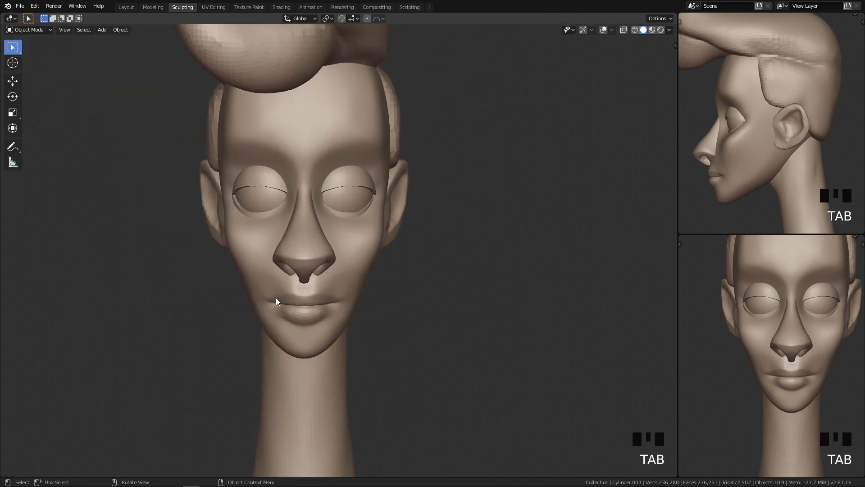
Step: Try to join the ear and head into one object, and undo the join
{"action": "key", "text": "q"}
{"action": "middle_click_drag", "start_coordinate": [419, 292], "coordinate": [401, 271], "text": "ctrl"}
{"action": "middle_click_drag", "start_coordinate": [358, 224], "coordinate": [379, 213], "text": "shift"}
{"action": "left_click", "coordinate": [375, 212]}
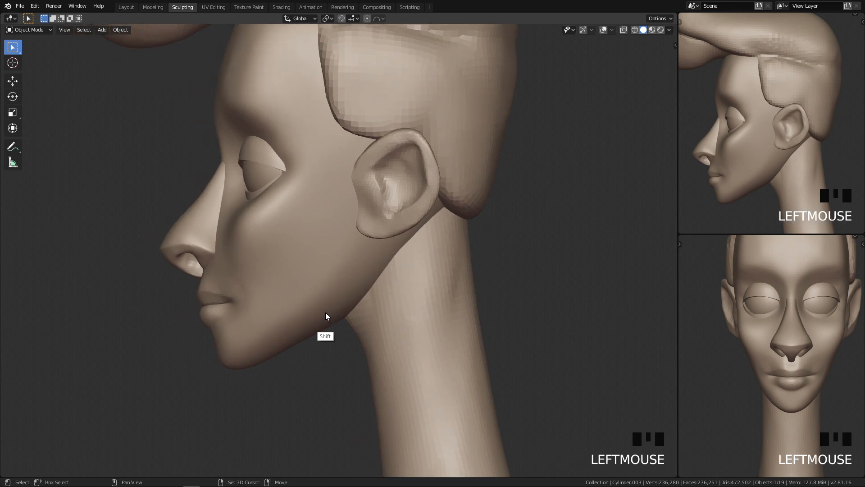
{"action": "left_click", "coordinate": [320, 238], "text": "shift"}
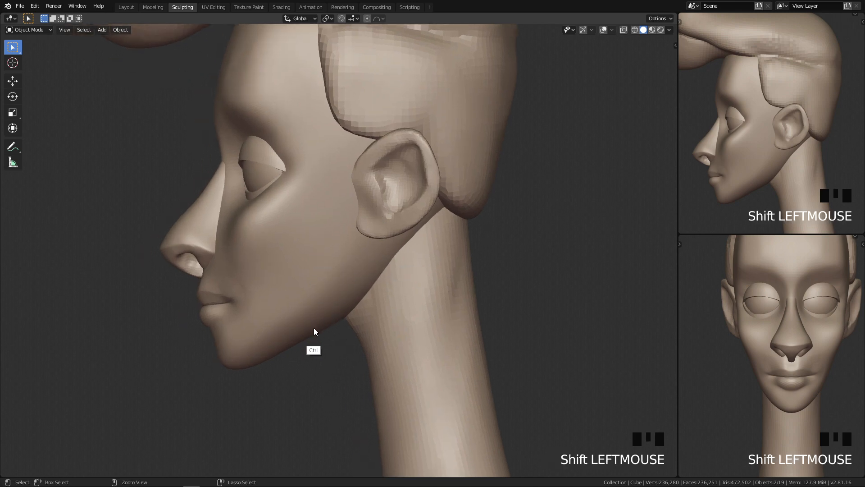
{"action": "key", "text": "ctrl+j"}
{"action": "key", "text": "ctrl+z"}
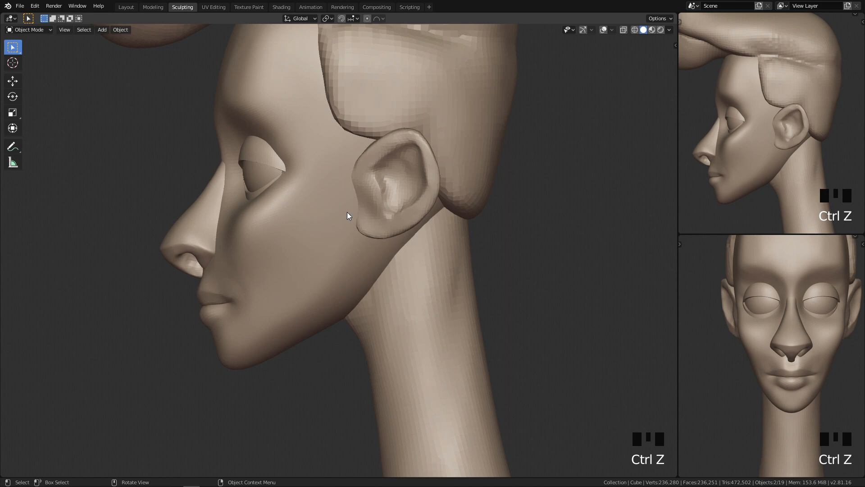
Step: Open the Preferences to make the Bool Tool add-on available
{"action": "key", "text": "shift+ctrl+b"}
{"action": "left_click", "coordinate": [19, 6]}
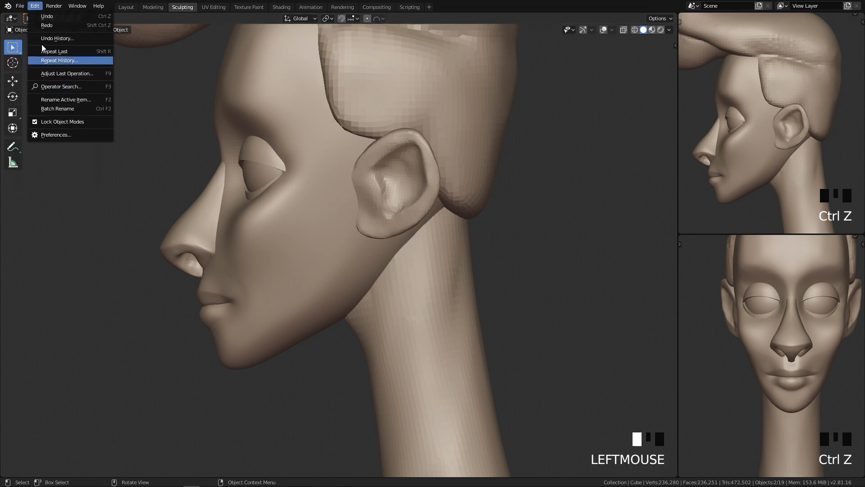
{"action": "left_click", "coordinate": [53, 134]}
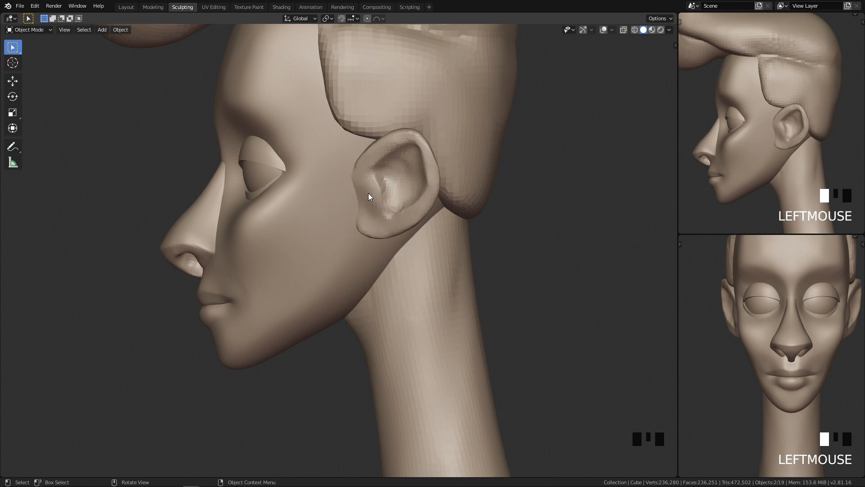
Step: Merge the selected ear and head with Bool Tool's Auto Boolean Union
{"action": "left_click", "coordinate": [315, 220], "text": "shift"}
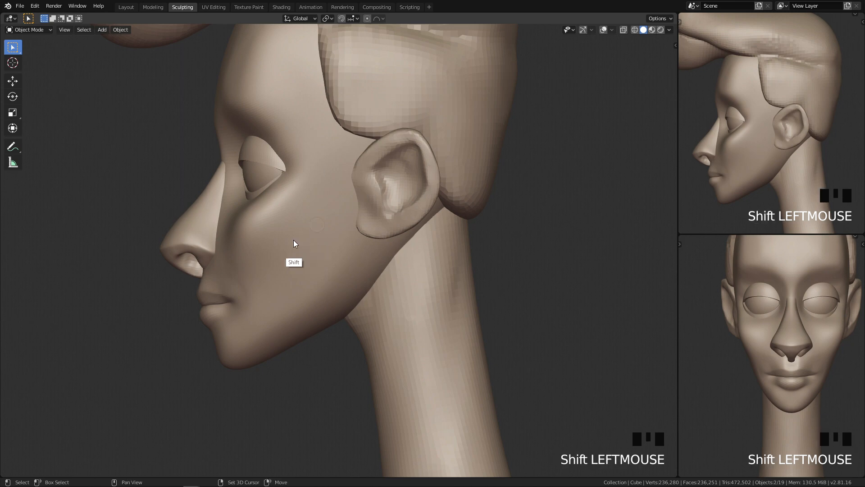
{"action": "key", "text": "shift+ctrl+b"}
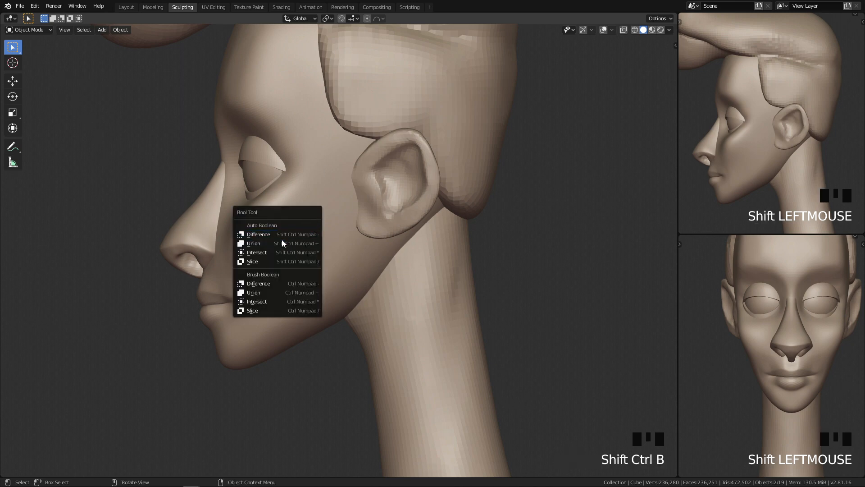
{"action": "left_click", "coordinate": [276, 243]}
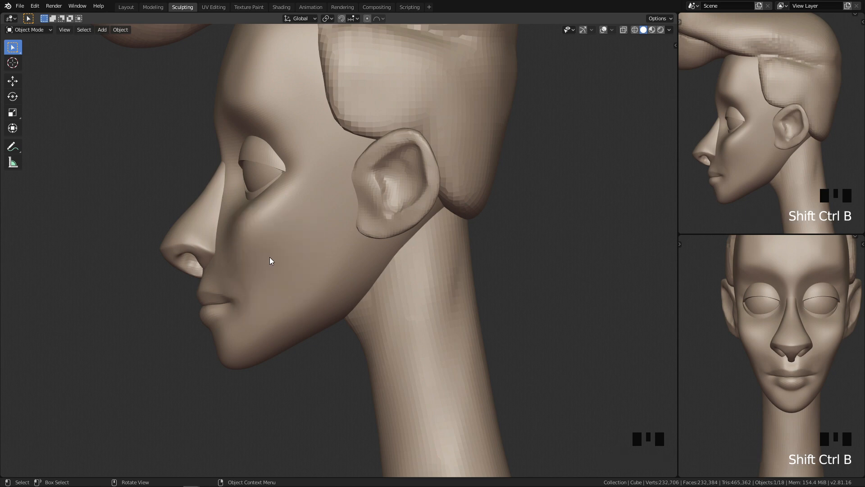
Step: Try a Boolean modifier on the head in the Layout workspace, using the neck cylinder and the Union operation, and remove it
{"action": "left_click", "coordinate": [126, 7]}
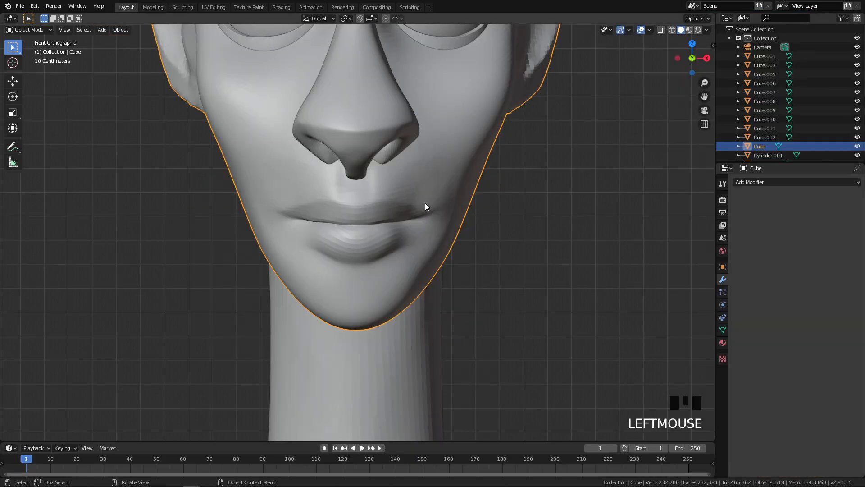
{"action": "middle_click_drag", "start_coordinate": [425, 208], "coordinate": [632, 216], "text": "ctrl"}
{"action": "left_click", "coordinate": [752, 183]}
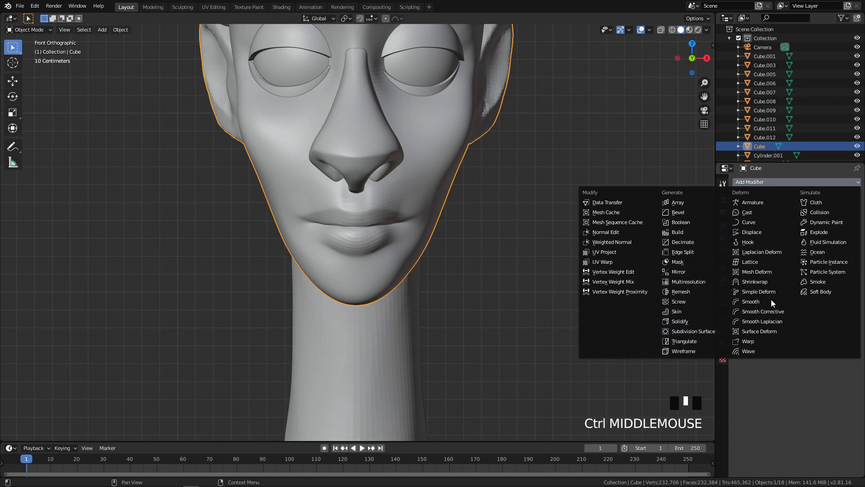
{"action": "left_click", "coordinate": [679, 222]}
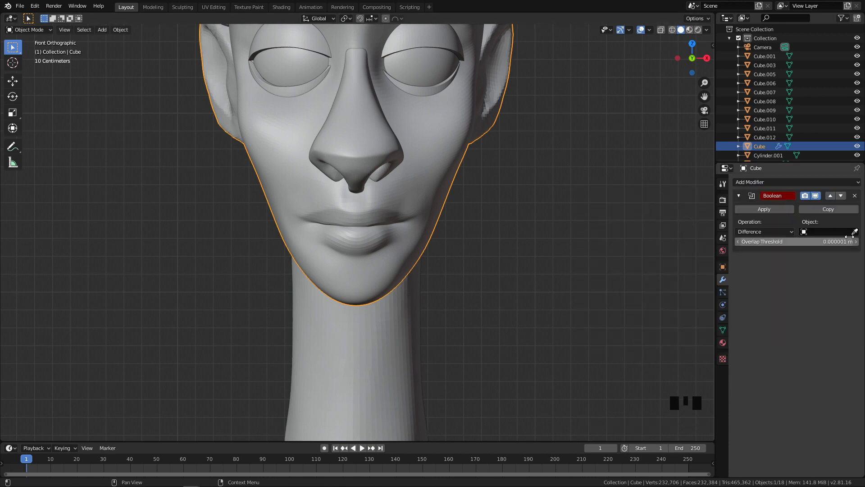
{"action": "left_click", "coordinate": [387, 340]}
{"action": "left_click", "coordinate": [766, 232]}
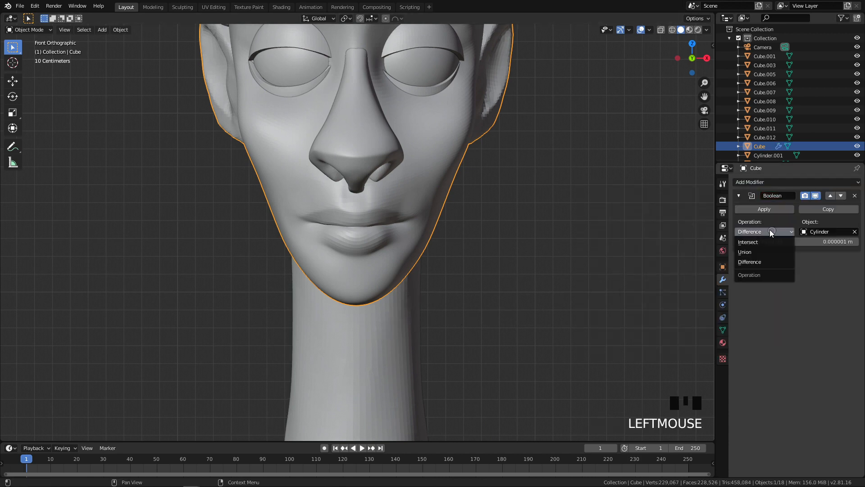
{"action": "left_click", "coordinate": [761, 251]}
{"action": "left_click", "coordinate": [854, 195]}
Step: Return to the Sculpting workspace and smooth the seam where the earlobe meets the jaw
{"action": "middle_click_drag", "start_coordinate": [494, 234], "coordinate": [461, 160], "text": "shift"}
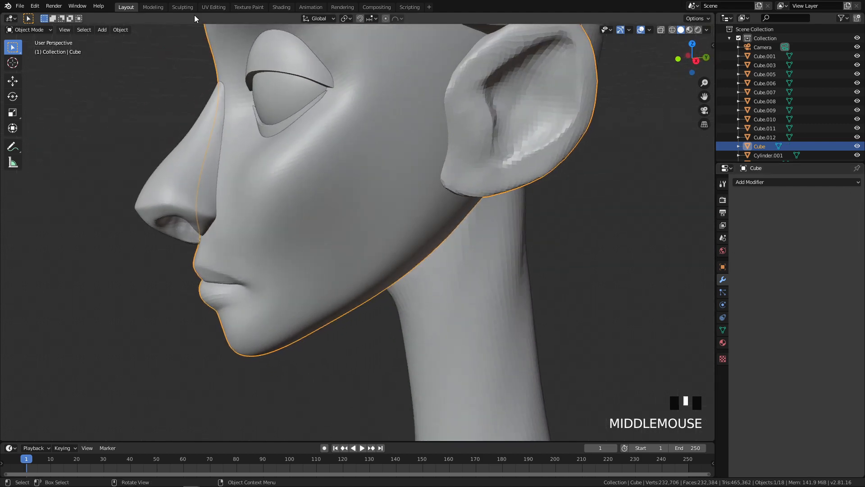
{"action": "left_click", "coordinate": [183, 6]}
{"action": "mouse_move", "coordinate": [242, 48]}
{"action": "middle_mouse_down", "text": "shift"}
{"action": "mouse_move", "coordinate": [434, 236]}
{"action": "mouse_move", "coordinate": [366, 241]}
{"action": "middle_mouse_up", "text": "shift"}
{"action": "mouse_move", "coordinate": [366, 242]}
{"action": "left_mouse_down", "text": "shift"}
{"action": "mouse_move", "coordinate": [327, 255]}
{"action": "mouse_move", "coordinate": [322, 187]}
{"action": "left_mouse_up", "text": "shift"}
{"action": "middle_click_drag", "start_coordinate": [332, 255], "coordinate": [356, 232]}
{"action": "mouse_move", "coordinate": [356, 232]}
{"action": "left_mouse_down", "text": "shift"}
{"action": "mouse_move", "coordinate": [344, 257]}
{"action": "mouse_move", "coordinate": [372, 282]}
{"action": "left_mouse_up", "text": "shift"}
Step: Smooth the seam behind the ear, from the lobe up toward the hairline
{"action": "mouse_move", "coordinate": [372, 282]}
{"action": "middle_mouse_down"}
{"action": "mouse_move", "coordinate": [303, 251]}
{"action": "mouse_move", "coordinate": [301, 239]}
{"action": "middle_mouse_up"}
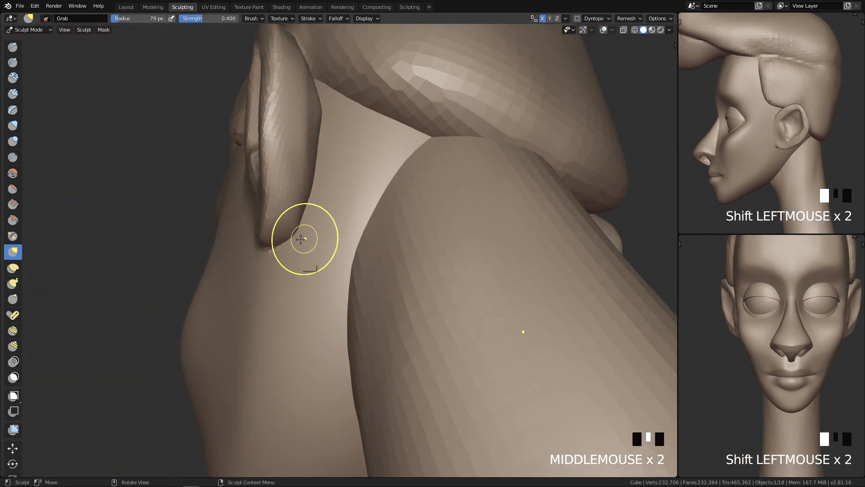
{"action": "left_click_drag", "start_coordinate": [301, 238], "coordinate": [300, 236], "text": "shift"}
{"action": "middle_click_drag", "start_coordinate": [299, 235], "coordinate": [293, 235]}
{"action": "left_click_drag", "start_coordinate": [293, 235], "coordinate": [284, 243], "text": "shift"}
{"action": "mouse_move", "coordinate": [284, 243]}
{"action": "middle_mouse_down", "text": "alt"}
{"action": "mouse_move", "coordinate": [298, 202]}
{"action": "mouse_move", "coordinate": [292, 231]}
{"action": "middle_mouse_up", "text": "alt"}
{"action": "left_click_drag", "start_coordinate": [292, 231], "coordinate": [269, 145], "text": "shift"}
{"action": "left_click_drag", "start_coordinate": [283, 209], "coordinate": [249, 95], "text": "shift"}
Step: Blend the remaining rear seam and the ear's edge into the head by smoothing from several angles
{"action": "middle_click_drag", "start_coordinate": [249, 95], "coordinate": [299, 198]}
{"action": "left_click_drag", "start_coordinate": [298, 199], "coordinate": [282, 171], "text": "shift"}
{"action": "mouse_move", "coordinate": [282, 171]}
{"action": "middle_mouse_down"}
{"action": "mouse_move", "coordinate": [303, 218]}
{"action": "mouse_move", "coordinate": [305, 263]}
{"action": "middle_mouse_up"}
{"action": "left_click_drag", "start_coordinate": [305, 263], "coordinate": [303, 218], "text": "shift"}
{"action": "mouse_move", "coordinate": [312, 183]}
{"action": "middle_mouse_down"}
{"action": "mouse_move", "coordinate": [389, 192]}
{"action": "mouse_move", "coordinate": [436, 171]}
{"action": "middle_mouse_up"}
{"action": "left_click_drag", "start_coordinate": [436, 170], "coordinate": [437, 170], "text": "shift"}
{"action": "left_click_drag", "start_coordinate": [388, 210], "coordinate": [407, 191], "text": "shift"}
Step: Fill the seam between the cheek and the ear's front edge with Clay Strips
{"action": "key", "text": "q"}
{"action": "middle_click_drag", "start_coordinate": [532, 189], "coordinate": [468, 311], "text": "ctrl"}
{"action": "key", "text": "q"}
{"action": "middle_click_drag", "start_coordinate": [392, 332], "coordinate": [390, 234], "text": "ctrl"}
{"action": "key", "text": "c"}
{"action": "middle_click_drag", "start_coordinate": [377, 291], "coordinate": [373, 252], "text": "ctrl"}
{"action": "key", "text": "f"}
{"action": "left_click", "coordinate": [371, 233]}
{"action": "left_click_drag", "start_coordinate": [346, 233], "coordinate": [344, 218]}
{"action": "left_click_drag", "start_coordinate": [345, 232], "coordinate": [339, 217]}
Step: Add a broad Clay Strips stroke up the ear's front seam at a 97 px radius
{"action": "key", "text": "f"}
{"action": "left_click", "coordinate": [372, 239]}
{"action": "left_click_drag", "start_coordinate": [338, 248], "coordinate": [291, 174]}
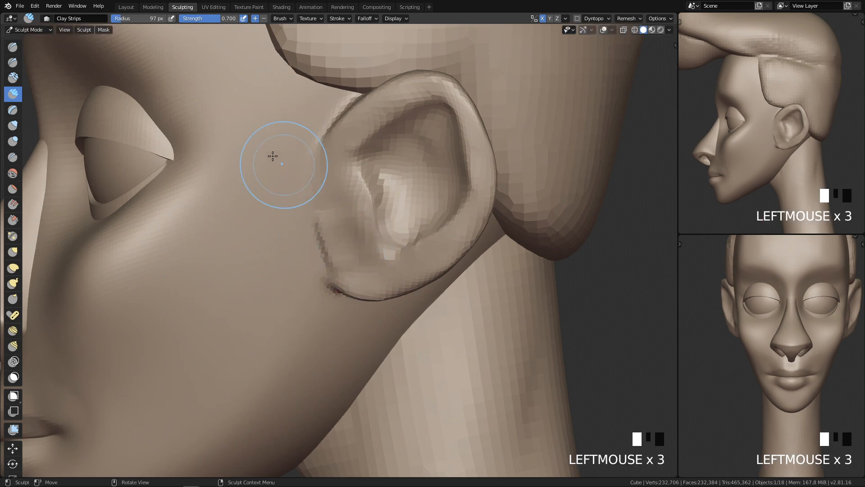
Step: Look through the brush settings, try a resized Clay Strips stroke on the ear's front edge, and undo it
{"action": "left_click", "coordinate": [298, 18]}
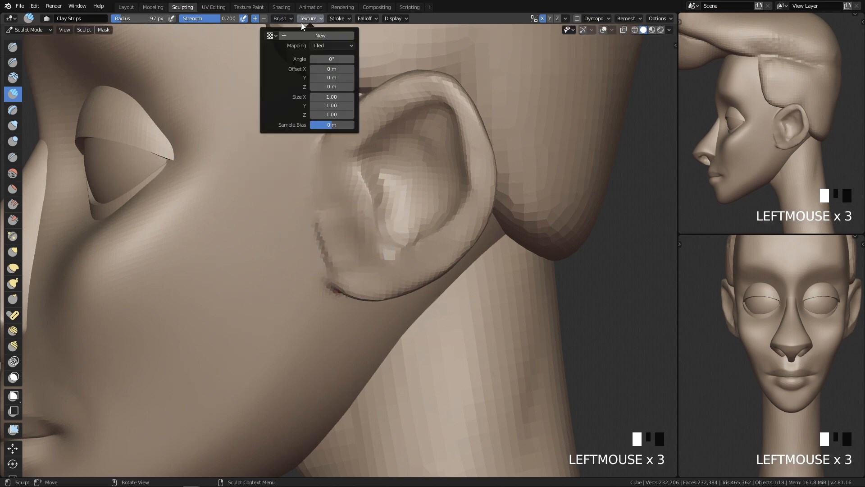
{"action": "left_click", "coordinate": [280, 19]}
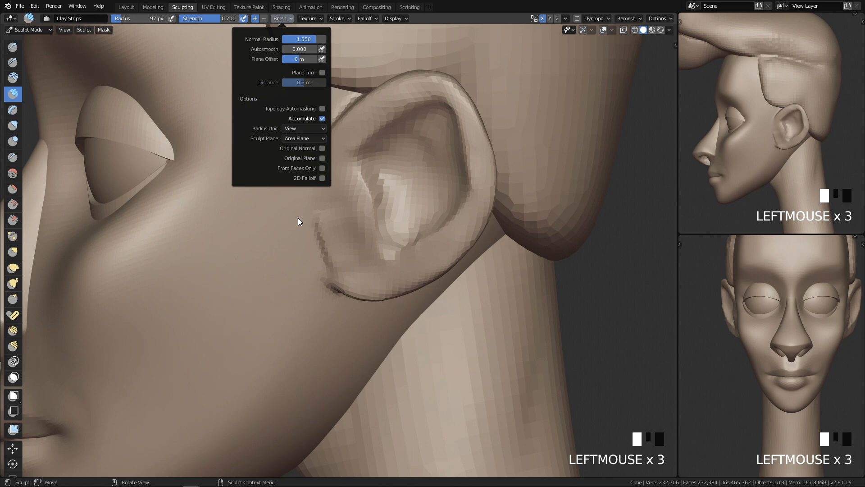
{"action": "key", "text": "f"}
{"action": "left_click", "coordinate": [307, 244]}
{"action": "mouse_move", "coordinate": [338, 229]}
{"action": "left_mouse_down"}
{"action": "mouse_move", "coordinate": [349, 246]}
{"action": "mouse_move", "coordinate": [344, 215]}
{"action": "mouse_move", "coordinate": [342, 223]}
{"action": "left_mouse_up"}
{"action": "key", "text": "ctrl+z"}
Step: Fill and smooth the area in front of the ear's hollow with Clay Strips at a 51 px radius
{"action": "key", "text": "f"}
{"action": "left_click", "coordinate": [344, 248]}
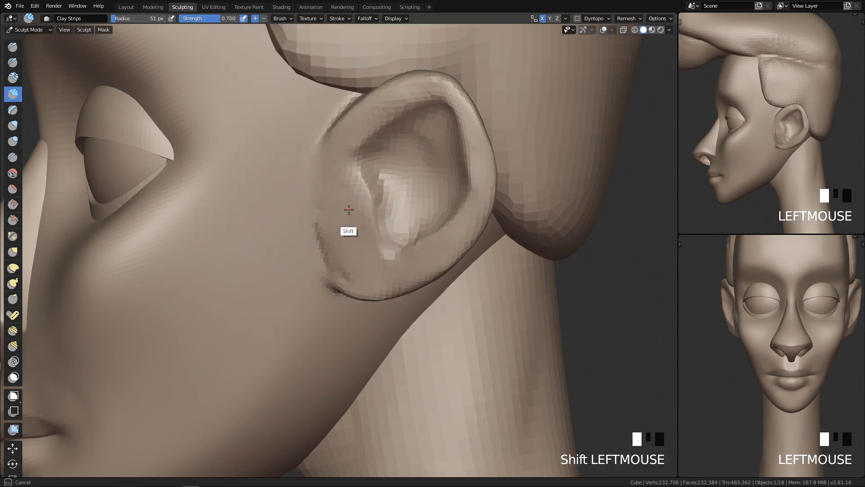
{"action": "mouse_move", "coordinate": [364, 242]}
{"action": "left_mouse_down", "text": "shift"}
{"action": "mouse_move", "coordinate": [323, 195]}
{"action": "mouse_move", "coordinate": [338, 266]}
{"action": "mouse_move", "coordinate": [318, 232]}
{"action": "mouse_move", "coordinate": [321, 275]}
{"action": "mouse_move", "coordinate": [344, 253]}
{"action": "mouse_move", "coordinate": [342, 212]}
{"action": "mouse_move", "coordinate": [354, 266]}
{"action": "left_mouse_up", "text": "shift"}
{"action": "mouse_move", "coordinate": [347, 230]}
{"action": "left_mouse_down"}
{"action": "mouse_move", "coordinate": [368, 264]}
{"action": "mouse_move", "coordinate": [332, 225]}
{"action": "mouse_move", "coordinate": [343, 266]}
{"action": "left_mouse_up"}
{"action": "left_click_drag", "start_coordinate": [345, 264], "coordinate": [338, 234], "text": "shift"}
{"action": "left_click_drag", "start_coordinate": [340, 236], "coordinate": [331, 277], "text": "shift"}
Step: Smooth the seam between the cheek and the front of the earlobe
{"action": "middle_click_drag", "start_coordinate": [320, 342], "coordinate": [313, 309], "text": "shift"}
{"action": "mouse_move", "coordinate": [313, 309]}
{"action": "left_mouse_down", "text": "shift"}
{"action": "mouse_move", "coordinate": [299, 246]}
{"action": "mouse_move", "coordinate": [306, 293]}
{"action": "left_mouse_up", "text": "shift"}
{"action": "mouse_move", "coordinate": [306, 293]}
{"action": "left_mouse_down", "text": "shift"}
{"action": "mouse_move", "coordinate": [298, 250]}
{"action": "mouse_move", "coordinate": [306, 270]}
{"action": "left_mouse_up", "text": "shift"}
{"action": "left_click_drag", "start_coordinate": [306, 270], "coordinate": [319, 309], "text": "shift"}
{"action": "mouse_move", "coordinate": [319, 309]}
{"action": "middle_mouse_down", "text": "ctrl"}
{"action": "mouse_move", "coordinate": [347, 401]}
{"action": "mouse_move", "coordinate": [396, 180]}
{"action": "middle_mouse_up", "text": "ctrl"}
Step: Raise the lower edge of the ear's hollow with inverted Crease strokes and smooth the area toward the lobe
{"action": "key", "text": "4"}
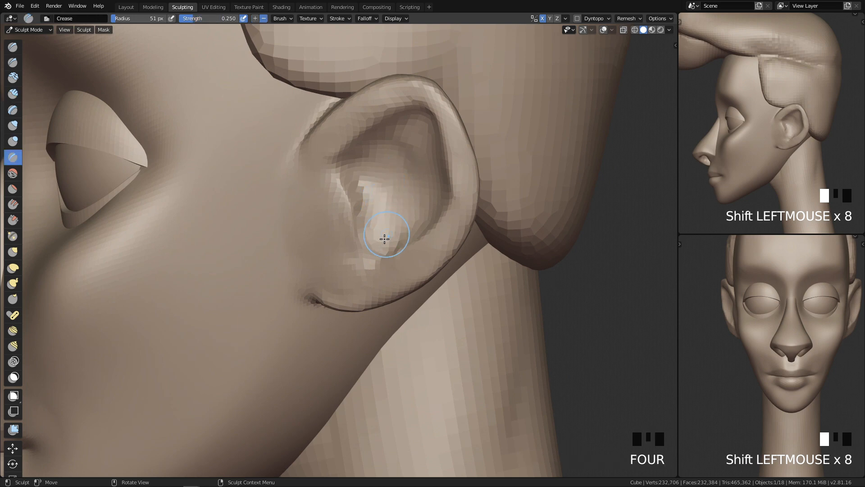
{"action": "left_click_drag", "start_coordinate": [371, 261], "coordinate": [377, 252], "text": "ctrl"}
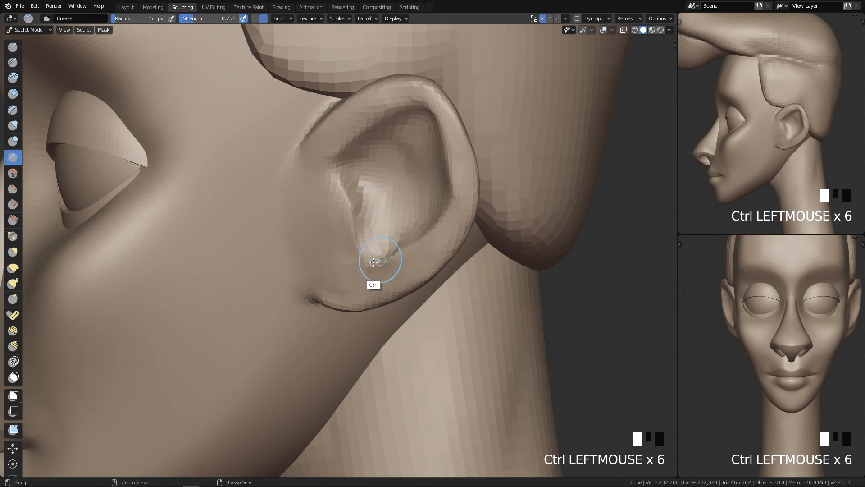
{"action": "mouse_move", "coordinate": [394, 260]}
{"action": "left_mouse_down", "text": "shift"}
{"action": "mouse_move", "coordinate": [396, 290]}
{"action": "mouse_move", "coordinate": [356, 283]}
{"action": "left_mouse_up", "text": "shift"}
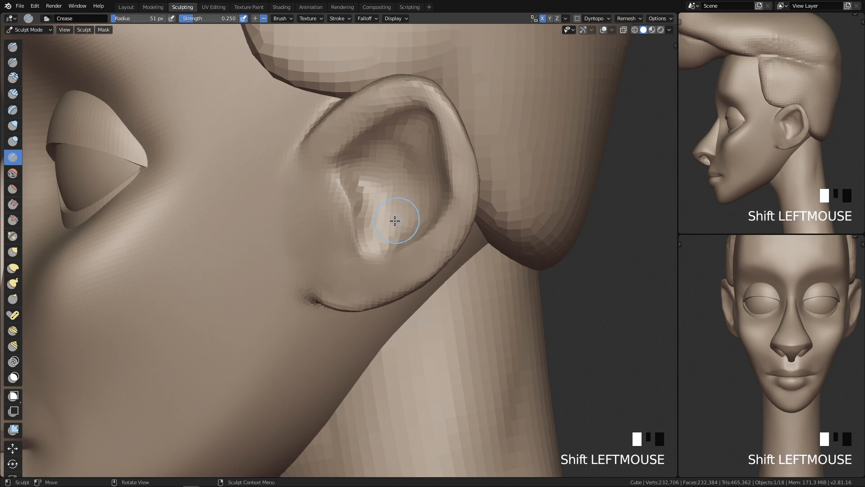
Step: Pull the lower edge of the ear's hollow toward the lobe with the Grab brush at a 66 px radius and smooth it
{"action": "key", "text": "g"}
{"action": "key", "text": "f"}
{"action": "left_click", "coordinate": [369, 257]}
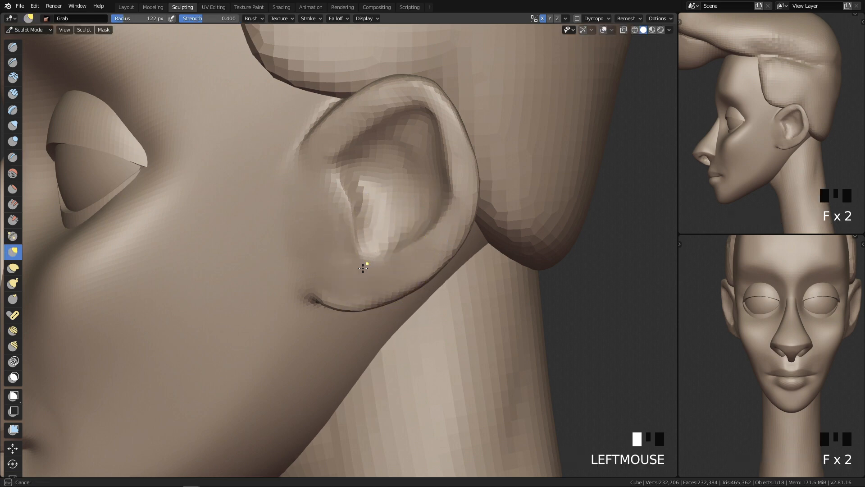
{"action": "key", "text": "f"}
{"action": "left_click", "coordinate": [350, 276]}
{"action": "left_click_drag", "start_coordinate": [350, 277], "coordinate": [336, 290]}
{"action": "middle_click_drag", "start_coordinate": [334, 292], "coordinate": [415, 245]}
{"action": "left_click_drag", "start_coordinate": [418, 244], "coordinate": [406, 254]}
{"action": "key", "text": "q"}
{"action": "middle_click_drag", "start_coordinate": [550, 229], "coordinate": [489, 235]}
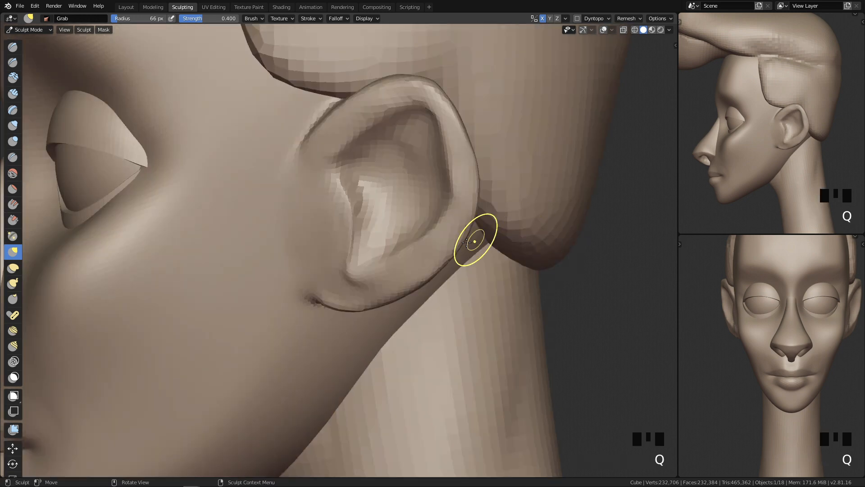
{"action": "left_click_drag", "start_coordinate": [352, 283], "coordinate": [360, 282], "text": "shift"}
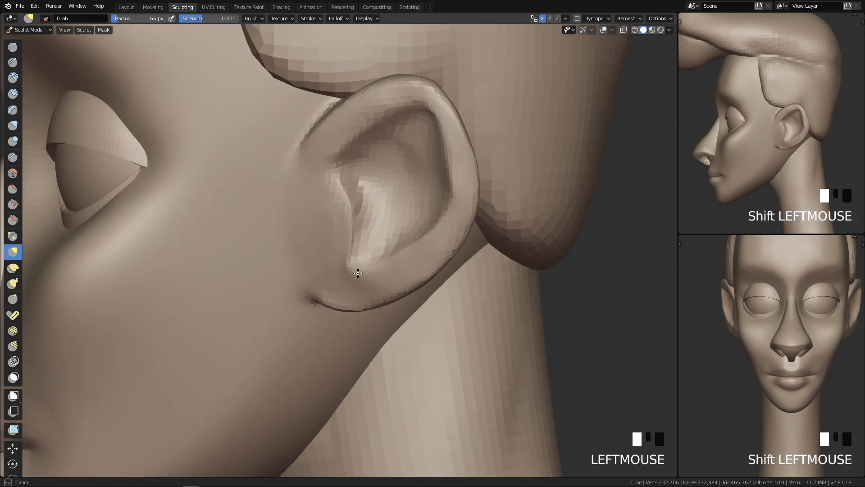
Step: Adjust the lower part of the ear's hollow with a resized Grab stroke
{"action": "mouse_move", "coordinate": [383, 255]}
{"action": "middle_mouse_down"}
{"action": "mouse_move", "coordinate": [419, 222]}
{"action": "mouse_move", "coordinate": [392, 235]}
{"action": "mouse_move", "coordinate": [400, 235]}
{"action": "middle_mouse_up"}
{"action": "key", "text": "f"}
{"action": "left_click", "coordinate": [415, 235]}
{"action": "left_click_drag", "start_coordinate": [415, 236], "coordinate": [387, 245]}
{"action": "key", "text": "q"}
{"action": "middle_click_drag", "start_coordinate": [536, 202], "coordinate": [480, 214]}
Step: Build up the lower front edge of the ear's hollow with Clay Strips at a 31 px radius
{"action": "key", "text": "f"}
{"action": "left_click", "coordinate": [367, 279]}
{"action": "key", "text": "3"}
{"action": "mouse_move", "coordinate": [336, 278]}
{"action": "left_mouse_down"}
{"action": "mouse_move", "coordinate": [345, 287]}
{"action": "mouse_move", "coordinate": [325, 280]}
{"action": "mouse_move", "coordinate": [336, 286]}
{"action": "left_mouse_up"}
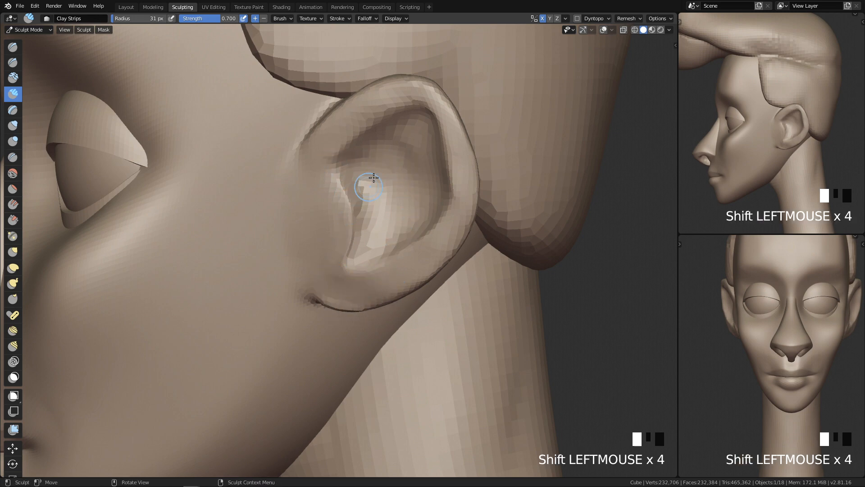
Step: Carve the ear's hollow deeper beneath the upper fold and along the rear rim with inverted Clay Strips strokes
{"action": "mouse_move", "coordinate": [387, 141]}
{"action": "left_mouse_down", "text": "ctrl"}
{"action": "mouse_move", "coordinate": [377, 152]}
{"action": "mouse_move", "coordinate": [414, 161]}
{"action": "left_mouse_up", "text": "ctrl"}
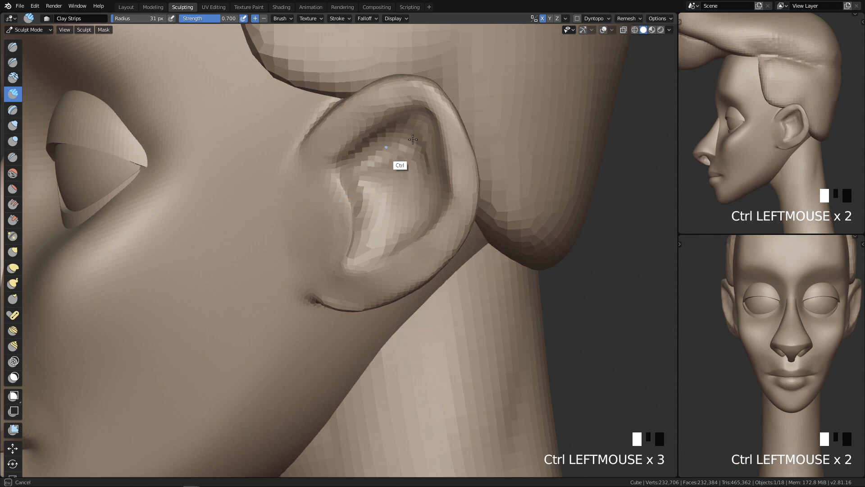
{"action": "left_click_drag", "start_coordinate": [424, 125], "coordinate": [431, 156], "text": "ctrl"}
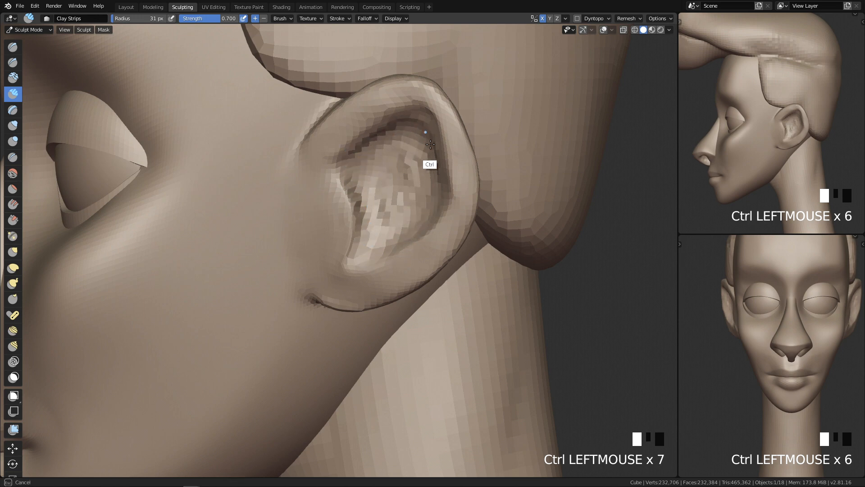
{"action": "mouse_move", "coordinate": [416, 140]}
{"action": "left_mouse_down", "text": "ctrl"}
{"action": "mouse_move", "coordinate": [400, 171]}
{"action": "mouse_move", "coordinate": [430, 194]}
{"action": "left_mouse_up", "text": "ctrl"}
{"action": "left_click_drag", "start_coordinate": [424, 181], "coordinate": [413, 217], "text": "ctrl"}
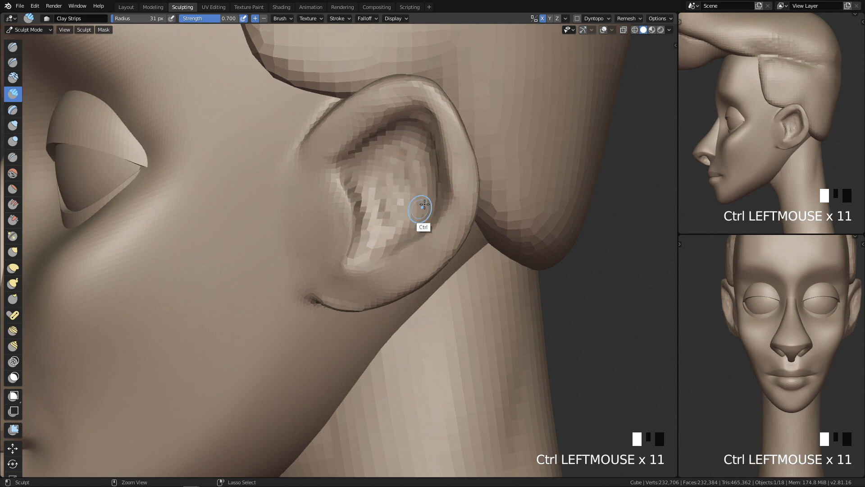
Step: Smooth the carved surface inside the ear's hollow at an 80 px radius, undoing one unwanted stroke
{"action": "key", "text": "f"}
{"action": "left_click", "coordinate": [405, 238]}
{"action": "middle_click_drag", "start_coordinate": [392, 158], "coordinate": [382, 186], "text": "shift"}
{"action": "left_click_drag", "start_coordinate": [384, 189], "coordinate": [358, 212], "text": "shift"}
{"action": "mouse_move", "coordinate": [359, 212]}
{"action": "left_mouse_down", "text": "shift"}
{"action": "mouse_move", "coordinate": [365, 241]}
{"action": "mouse_move", "coordinate": [396, 195]}
{"action": "mouse_move", "coordinate": [363, 199]}
{"action": "mouse_move", "coordinate": [352, 234]}
{"action": "left_mouse_up", "text": "shift"}
{"action": "key", "text": "ctrl+z"}
{"action": "left_click_drag", "start_coordinate": [356, 217], "coordinate": [377, 266], "text": "shift"}
{"action": "middle_click_drag", "start_coordinate": [368, 276], "coordinate": [351, 295], "text": "shift"}
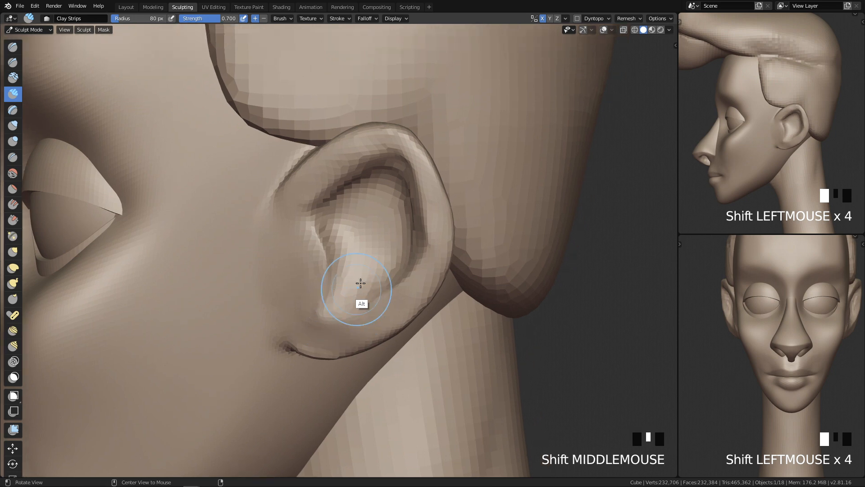
Step: Smooth the inner rear wall and upper fold of the ear at a 50 px radius
{"action": "key", "text": "f"}
{"action": "left_click", "coordinate": [379, 224]}
{"action": "middle_click_drag", "start_coordinate": [383, 232], "coordinate": [385, 217], "text": "ctrl"}
{"action": "middle_click_drag", "start_coordinate": [386, 219], "coordinate": [420, 220]}
{"action": "left_click_drag", "start_coordinate": [497, 155], "coordinate": [490, 220], "text": "shift"}
{"action": "left_click_drag", "start_coordinate": [487, 178], "coordinate": [475, 226], "text": "shift"}
{"action": "left_click_drag", "start_coordinate": [473, 155], "coordinate": [417, 163], "text": "shift"}
{"action": "left_click_drag", "start_coordinate": [419, 162], "coordinate": [467, 133], "text": "shift"}
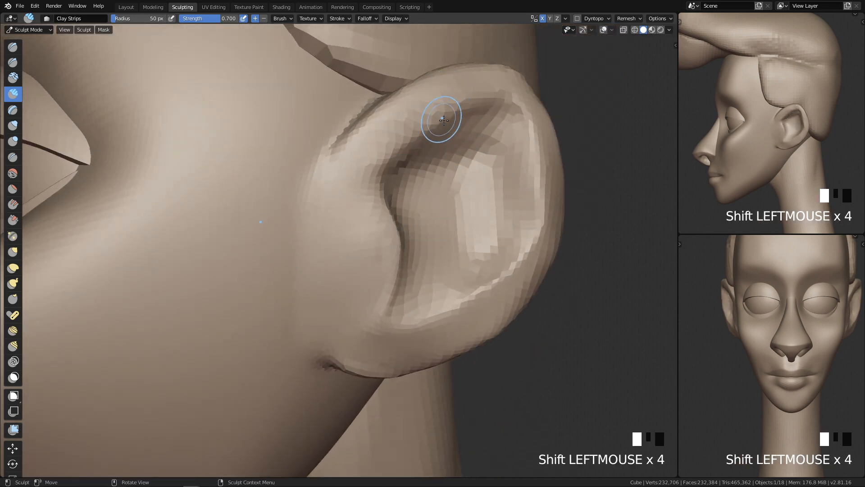
Step: Sharpen the inner edge of the ear's rim with Pinch/Magnify strokes at a 50 px radius and smooth the result
{"action": "key", "text": "shift+2"}
{"action": "left_click_drag", "start_coordinate": [390, 141], "coordinate": [384, 145]}
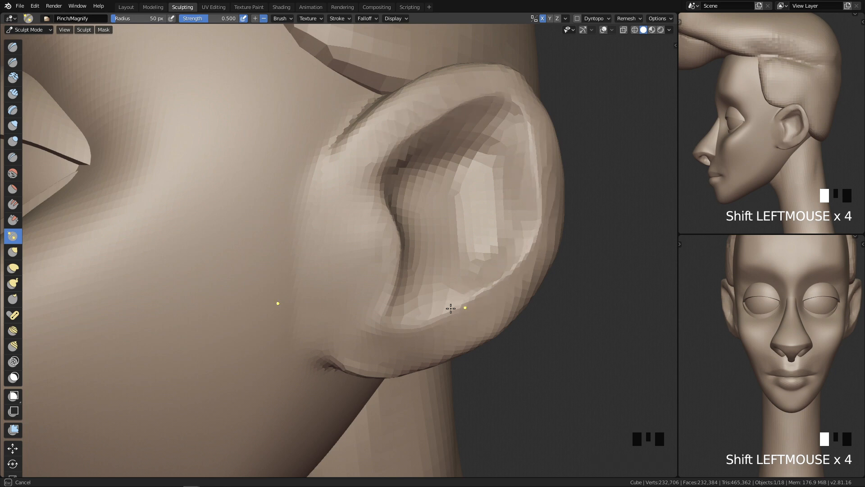
{"action": "left_click_drag", "start_coordinate": [387, 283], "coordinate": [388, 284]}
{"action": "left_click_drag", "start_coordinate": [409, 323], "coordinate": [435, 304]}
{"action": "middle_click_drag", "start_coordinate": [442, 301], "coordinate": [419, 311]}
{"action": "key", "text": "q"}
{"action": "mouse_move", "coordinate": [544, 246]}
{"action": "middle_mouse_down", "text": "ctrl"}
{"action": "mouse_move", "coordinate": [484, 254]}
{"action": "mouse_move", "coordinate": [428, 363]}
{"action": "mouse_move", "coordinate": [427, 390]}
{"action": "mouse_move", "coordinate": [480, 270]}
{"action": "middle_mouse_up", "text": "ctrl"}
{"action": "key", "text": "q"}
{"action": "middle_click_drag", "start_coordinate": [437, 361], "coordinate": [438, 255], "text": "ctrl"}
{"action": "left_click_drag", "start_coordinate": [438, 255], "coordinate": [406, 275], "text": "shift"}
Step: Pinch along the rear rim of the ear with the Pinch/Magnify brush, working from behind the head
{"action": "mouse_move", "coordinate": [464, 257]}
{"action": "middle_mouse_down"}
{"action": "mouse_move", "coordinate": [308, 262]}
{"action": "mouse_move", "coordinate": [325, 240]}
{"action": "middle_mouse_up"}
{"action": "left_click", "coordinate": [308, 261]}
{"action": "left_click", "coordinate": [283, 253]}
{"action": "left_click", "coordinate": [283, 264]}
{"action": "left_click", "coordinate": [283, 263]}
{"action": "left_click_drag", "start_coordinate": [283, 264], "coordinate": [290, 238]}
{"action": "left_click_drag", "start_coordinate": [291, 239], "coordinate": [297, 216]}
{"action": "left_click_drag", "start_coordinate": [297, 216], "coordinate": [300, 201]}
{"action": "left_click_drag", "start_coordinate": [300, 201], "coordinate": [298, 226]}
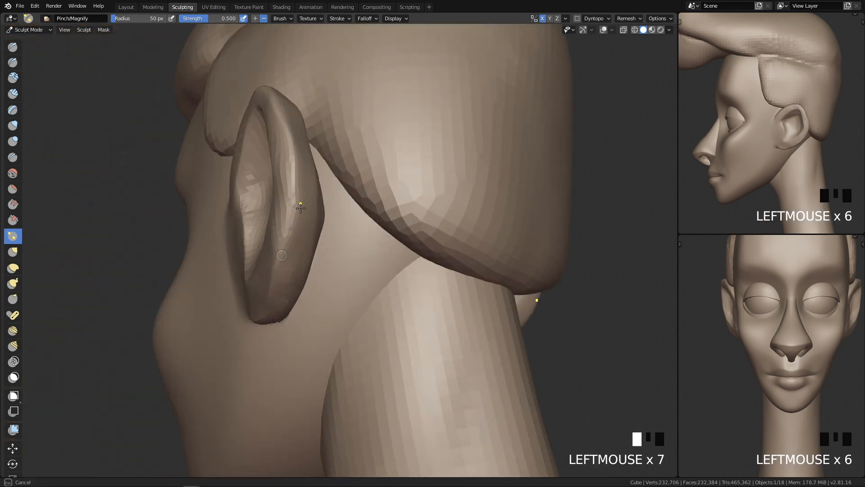
Step: Shift the ear's rear rim from a low rear angle with the Grab brush at a 146 px radius
{"action": "middle_click_drag", "start_coordinate": [295, 247], "coordinate": [304, 197]}
{"action": "key", "text": "g"}
{"action": "key", "text": "f"}
{"action": "left_click", "coordinate": [369, 146]}
{"action": "left_click_drag", "start_coordinate": [293, 174], "coordinate": [297, 178]}
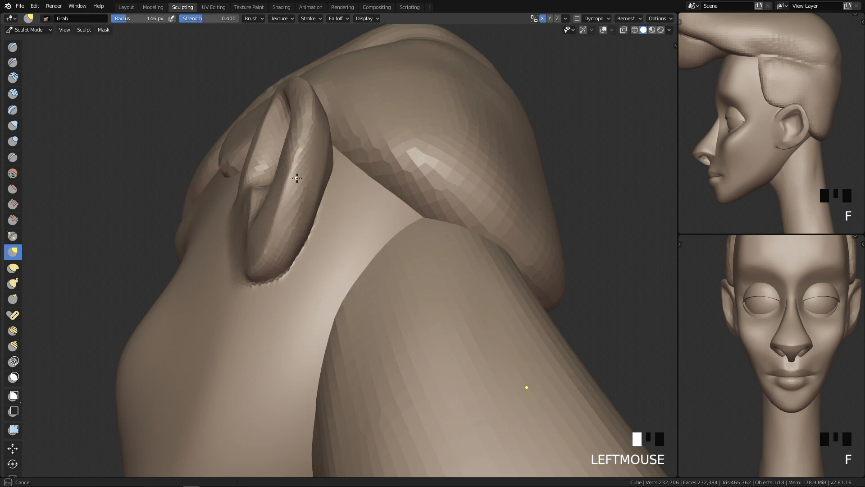
Step: Refine the ear's overall shape with resized Grab strokes from different angles
{"action": "middle_click_drag", "start_coordinate": [302, 180], "coordinate": [301, 267], "text": "alt"}
{"action": "key", "text": "f"}
{"action": "mouse_move", "coordinate": [222, 250]}
{"action": "left_mouse_down"}
{"action": "mouse_move", "coordinate": [212, 191]}
{"action": "mouse_move", "coordinate": [229, 187]}
{"action": "left_mouse_up"}
{"action": "middle_click_drag", "start_coordinate": [232, 225], "coordinate": [226, 277]}
{"action": "middle_click_drag", "start_coordinate": [216, 232], "coordinate": [274, 303]}
{"action": "key", "text": "f"}
{"action": "left_click", "coordinate": [247, 270]}
{"action": "left_click_drag", "start_coordinate": [247, 271], "coordinate": [259, 298]}
{"action": "key", "text": "q"}
{"action": "middle_click_drag", "start_coordinate": [342, 225], "coordinate": [473, 271], "text": "ctrl"}
{"action": "middle_click_drag", "start_coordinate": [449, 338], "coordinate": [428, 333], "text": "shift"}
Step: Merge the nose with the head in Object Mode using a Bool Tool Auto Boolean Union, and return to Sculpt Mode
{"action": "key", "text": "Tab"}
{"action": "middle_click_drag", "start_coordinate": [303, 325], "coordinate": [386, 251], "text": "shift"}
{"action": "key", "text": "q"}
{"action": "middle_click_drag", "start_coordinate": [397, 312], "coordinate": [342, 182], "text": "shift"}
{"action": "left_click", "coordinate": [347, 190], "text": "shift"}
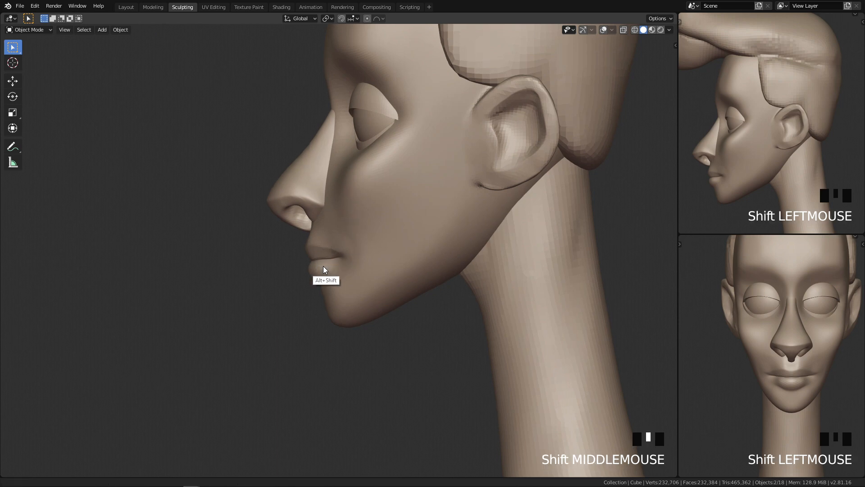
{"action": "key", "text": "q"}
{"action": "key", "text": "ctrl+shift+b"}
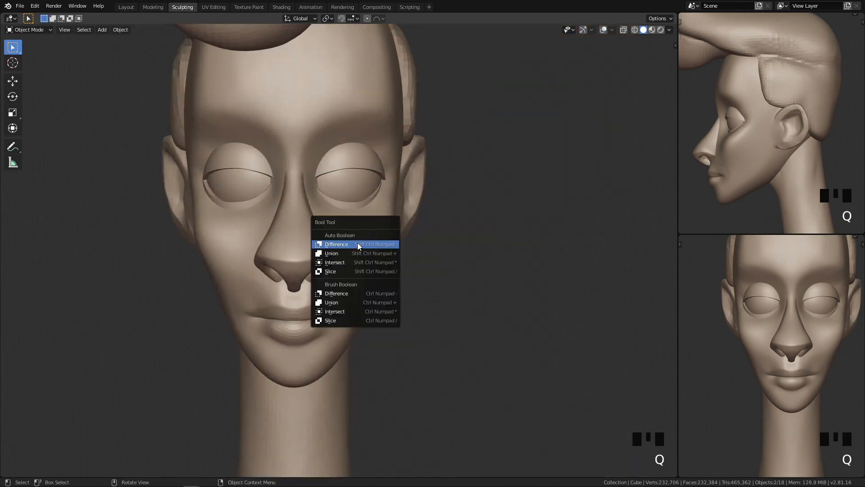
{"action": "left_click", "coordinate": [352, 254]}
{"action": "middle_click_drag", "start_coordinate": [313, 332], "coordinate": [347, 304], "text": "ctrl"}
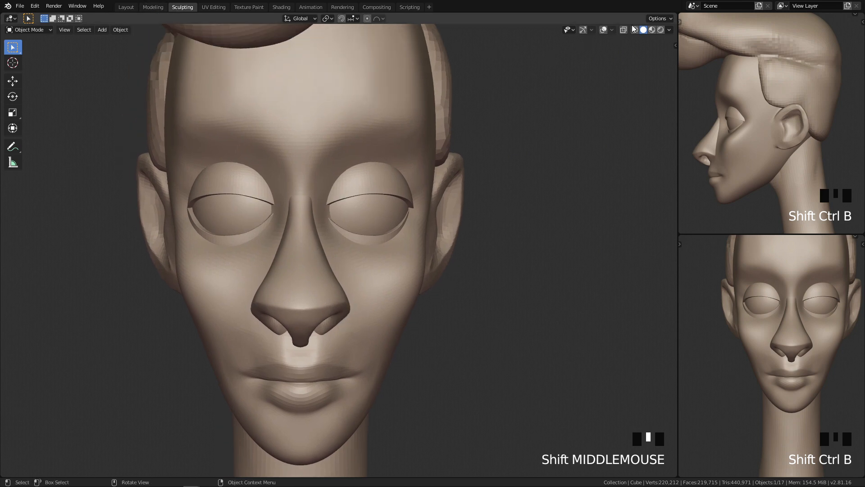
{"action": "left_click", "coordinate": [663, 18]}
{"action": "double_click", "coordinate": [534, 124]}
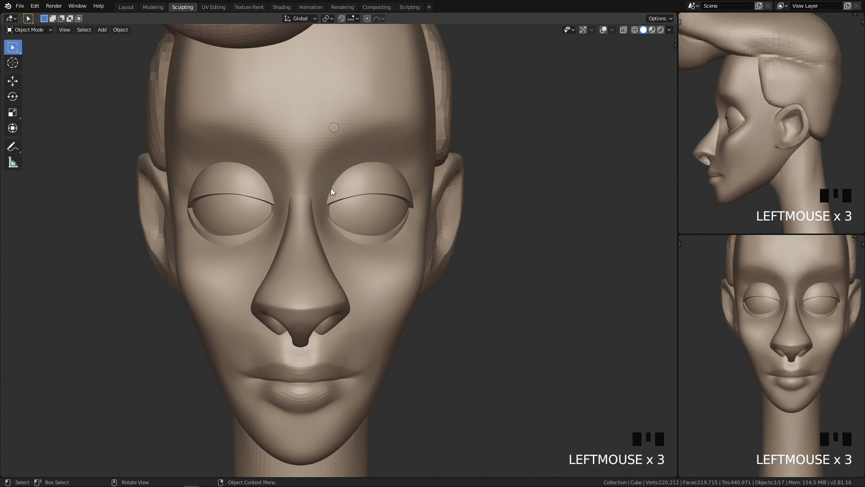
{"action": "key", "text": "Tab"}
Step: Try smoothing the seam along the nose's side and bridge, and undo the strokes
{"action": "middle_click_drag", "start_coordinate": [367, 332], "coordinate": [593, 52], "text": "ctrl"}
{"action": "mouse_move", "coordinate": [545, 101]}
{"action": "middle_mouse_down"}
{"action": "mouse_move", "coordinate": [466, 212]}
{"action": "mouse_move", "coordinate": [393, 255]}
{"action": "mouse_move", "coordinate": [315, 131]}
{"action": "middle_mouse_up"}
{"action": "left_click_drag", "start_coordinate": [315, 131], "coordinate": [315, 183], "text": "shift"}
{"action": "key", "text": "f"}
{"action": "mouse_move", "coordinate": [311, 133]}
{"action": "left_mouse_down", "text": "shift"}
{"action": "mouse_move", "coordinate": [313, 178]}
{"action": "mouse_move", "coordinate": [303, 178]}
{"action": "left_mouse_up", "text": "shift"}
{"action": "mouse_move", "coordinate": [336, 248]}
{"action": "middle_mouse_down", "text": "ctrl"}
{"action": "mouse_move", "coordinate": [323, 252]}
{"action": "mouse_move", "coordinate": [305, 236]}
{"action": "middle_mouse_up", "text": "ctrl"}
{"action": "key", "text": "f"}
{"action": "left_click", "coordinate": [273, 299], "text": "shift"}
{"action": "left_click_drag", "start_coordinate": [273, 300], "coordinate": [276, 255], "text": "shift"}
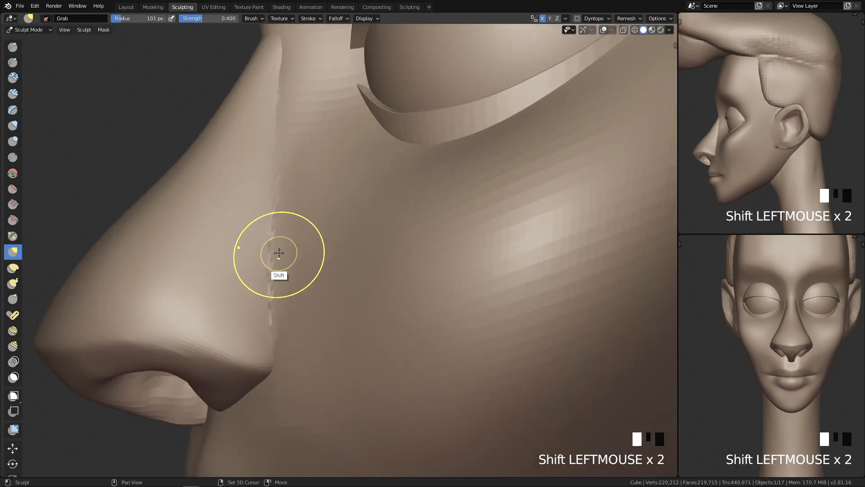
{"action": "middle_click_drag", "start_coordinate": [277, 255], "coordinate": [294, 321], "text": "shift"}
{"action": "left_click_drag", "start_coordinate": [294, 321], "coordinate": [280, 149], "text": "shift"}
{"action": "middle_click_drag", "start_coordinate": [280, 149], "coordinate": [319, 223]}
{"action": "left_click_drag", "start_coordinate": [318, 222], "coordinate": [319, 178], "text": "shift"}
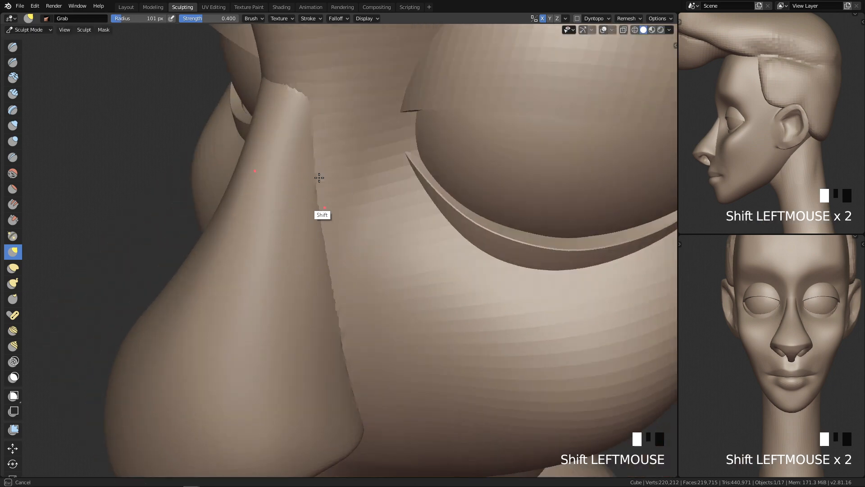
{"action": "mouse_move", "coordinate": [318, 117]}
{"action": "left_mouse_down", "text": "shift"}
{"action": "mouse_move", "coordinate": [299, 100]}
{"action": "mouse_move", "coordinate": [326, 120]}
{"action": "left_mouse_up", "text": "shift"}
{"action": "key", "text": "ctrl+z"}
{"action": "key", "text": "ctrl+z"}
{"action": "key", "text": "ctrl+z"}
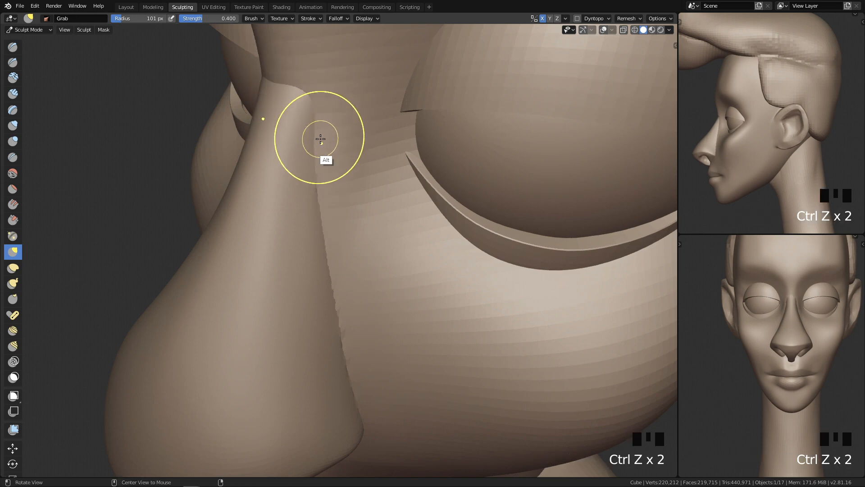
Step: Try smoothing the top of the nose bridge into the brow and undo it
{"action": "middle_click_drag", "start_coordinate": [315, 139], "coordinate": [345, 86]}
{"action": "left_click_drag", "start_coordinate": [344, 86], "coordinate": [339, 88], "text": "shift"}
{"action": "left_click_drag", "start_coordinate": [290, 128], "coordinate": [311, 129], "text": "shift"}
{"action": "middle_click_drag", "start_coordinate": [340, 130], "coordinate": [403, 155]}
{"action": "mouse_move", "coordinate": [406, 156]}
{"action": "middle_mouse_down", "text": "ctrl"}
{"action": "mouse_move", "coordinate": [494, 99]}
{"action": "mouse_move", "coordinate": [455, 189]}
{"action": "middle_mouse_up", "text": "ctrl"}
{"action": "key", "text": "ctrl+z"}
{"action": "middle_click_drag", "start_coordinate": [437, 232], "coordinate": [456, 155]}
{"action": "key", "text": "q"}
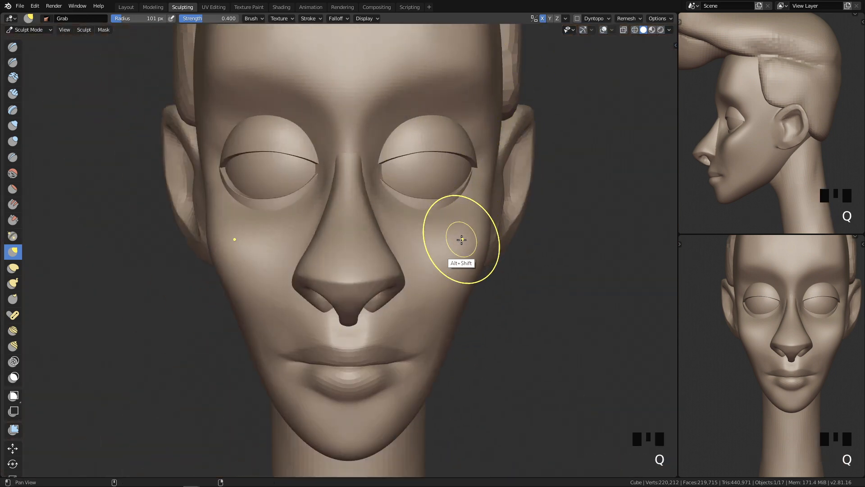
Step: Try voxel remeshing the merged head at reduced voxel sizes, including 0.02 m, and undo both remeshes
{"action": "key", "text": "f"}
{"action": "left_click", "coordinate": [444, 223]}
{"action": "left_click", "coordinate": [640, 17]}
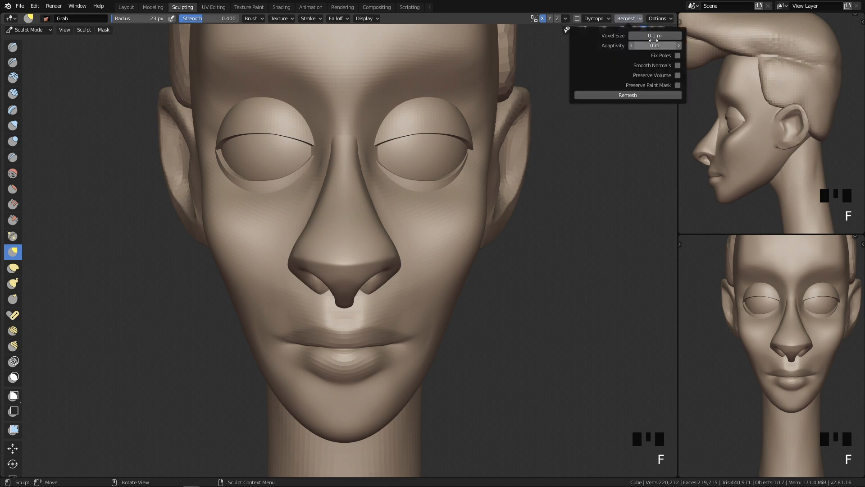
{"action": "left_click_drag", "start_coordinate": [662, 36], "coordinate": [633, 45]}
{"action": "left_click", "coordinate": [631, 96]}
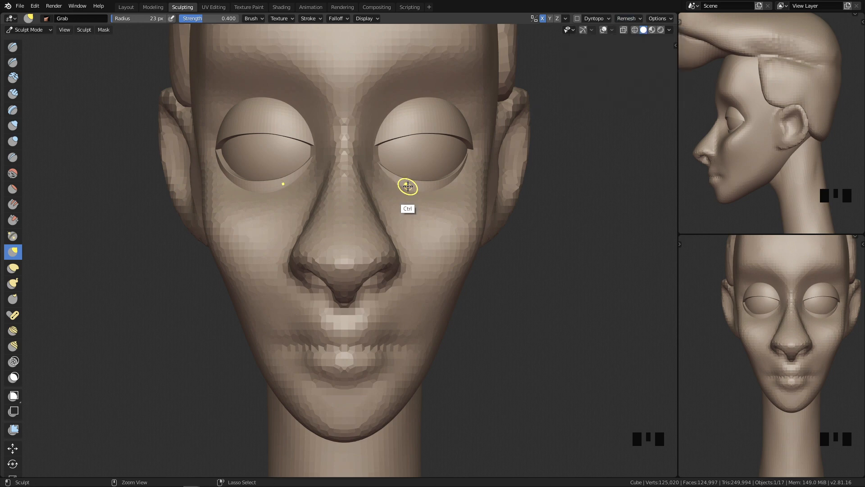
{"action": "key", "text": "ctrl+z"}
{"action": "left_click", "coordinate": [636, 19]}
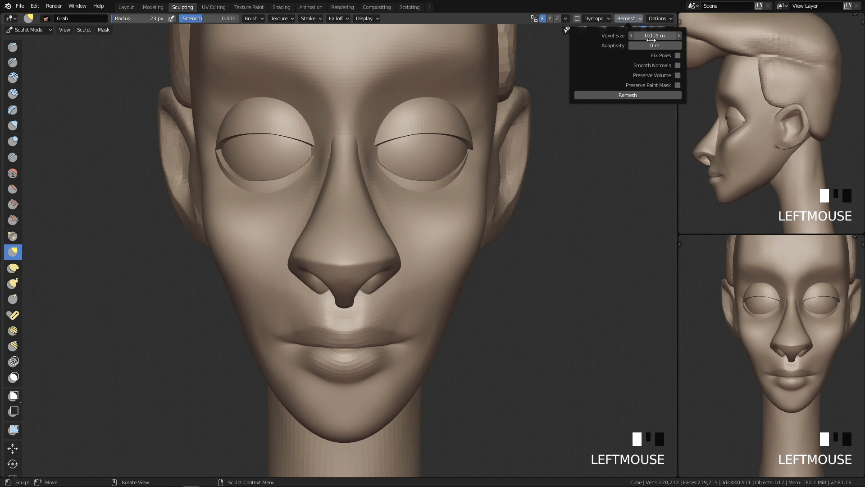
{"action": "left_click_drag", "start_coordinate": [651, 41], "coordinate": [652, 41]}
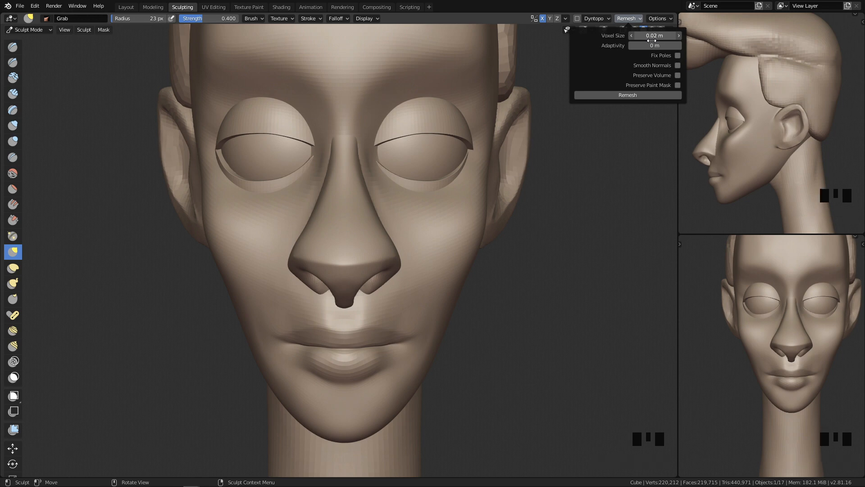
{"action": "left_click", "coordinate": [629, 95]}
{"action": "key", "text": "ctrl+z"}
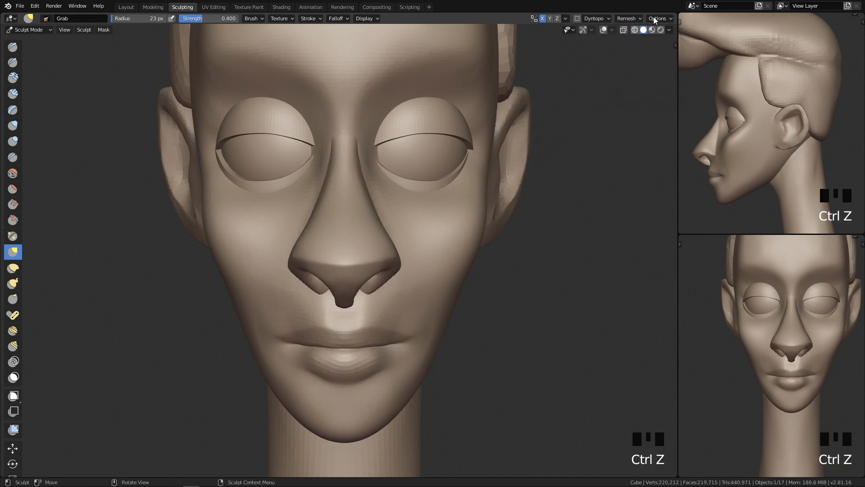
Step: Remesh the head with a 0.01 m voxel size and smooth the seam at the nose bridge
{"action": "left_click", "coordinate": [631, 19]}
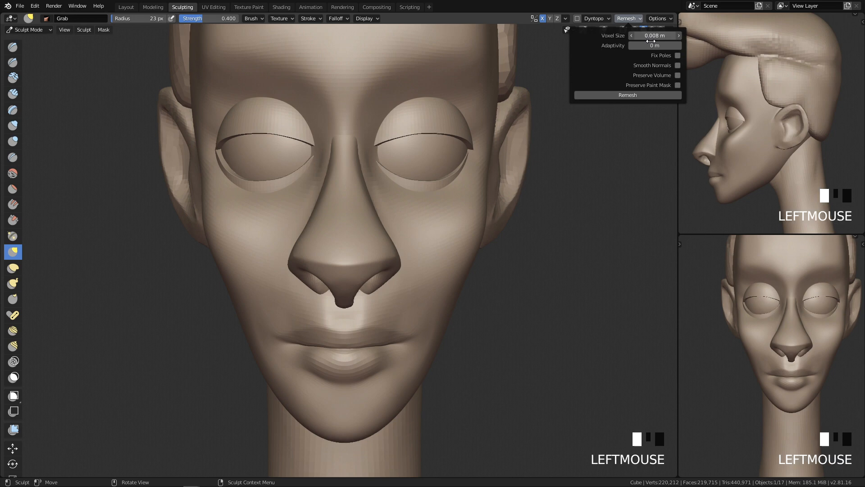
{"action": "left_click", "coordinate": [637, 95]}
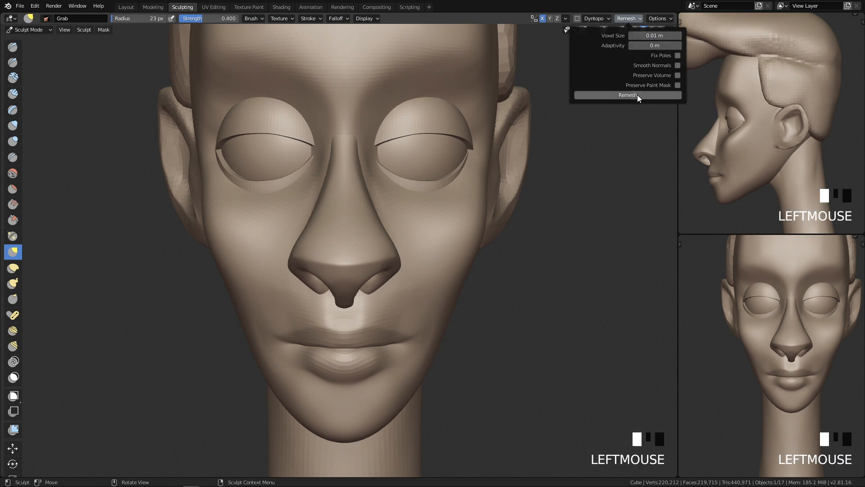
{"action": "mouse_move", "coordinate": [468, 290]}
{"action": "middle_mouse_down", "text": "shift"}
{"action": "mouse_move", "coordinate": [441, 203]}
{"action": "mouse_move", "coordinate": [324, 294]}
{"action": "mouse_move", "coordinate": [347, 339]}
{"action": "mouse_move", "coordinate": [376, 243]}
{"action": "middle_mouse_up", "text": "shift"}
{"action": "left_click_drag", "start_coordinate": [367, 131], "coordinate": [363, 178], "text": "shift"}
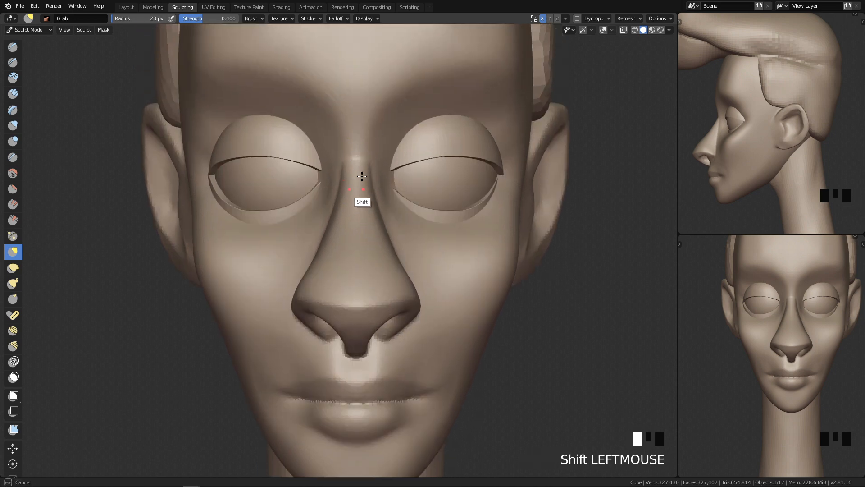
{"action": "middle_click_drag", "start_coordinate": [359, 170], "coordinate": [426, 180]}
{"action": "key", "text": "f"}
{"action": "mouse_move", "coordinate": [413, 180]}
{"action": "left_mouse_down", "text": "shift"}
{"action": "mouse_move", "coordinate": [361, 244]}
{"action": "mouse_move", "coordinate": [359, 184]}
{"action": "left_mouse_up", "text": "shift"}
Step: Smooth the seam around the nostril wing and up the side of the nose at a 35 px radius
{"action": "middle_click_drag", "start_coordinate": [361, 285], "coordinate": [387, 236]}
{"action": "left_click_drag", "start_coordinate": [387, 236], "coordinate": [359, 286], "text": "shift"}
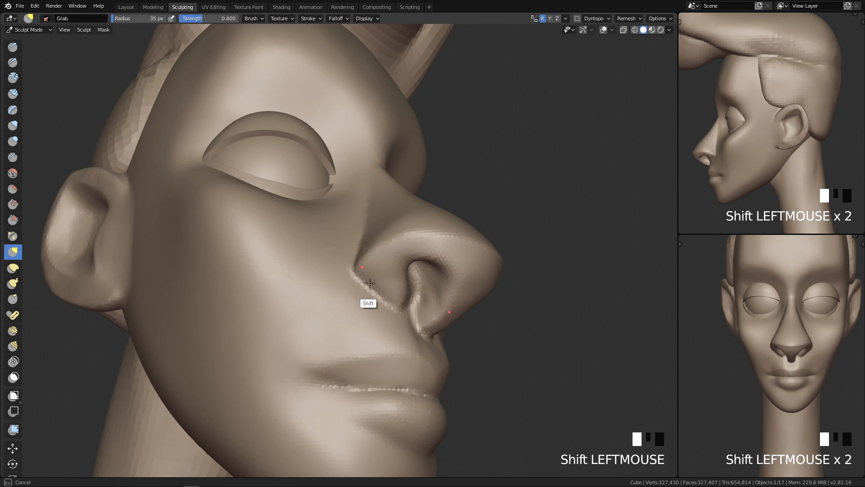
{"action": "mouse_move", "coordinate": [369, 285]}
{"action": "middle_mouse_down"}
{"action": "mouse_move", "coordinate": [413, 332]}
{"action": "mouse_move", "coordinate": [345, 274]}
{"action": "middle_mouse_up"}
{"action": "left_click_drag", "start_coordinate": [345, 275], "coordinate": [376, 300], "text": "shift"}
{"action": "mouse_move", "coordinate": [376, 299]}
{"action": "middle_mouse_down"}
{"action": "mouse_move", "coordinate": [404, 311]}
{"action": "mouse_move", "coordinate": [343, 313]}
{"action": "middle_mouse_up"}
{"action": "left_click_drag", "start_coordinate": [342, 314], "coordinate": [340, 312], "text": "shift"}
{"action": "middle_click_drag", "start_coordinate": [382, 289], "coordinate": [325, 235]}
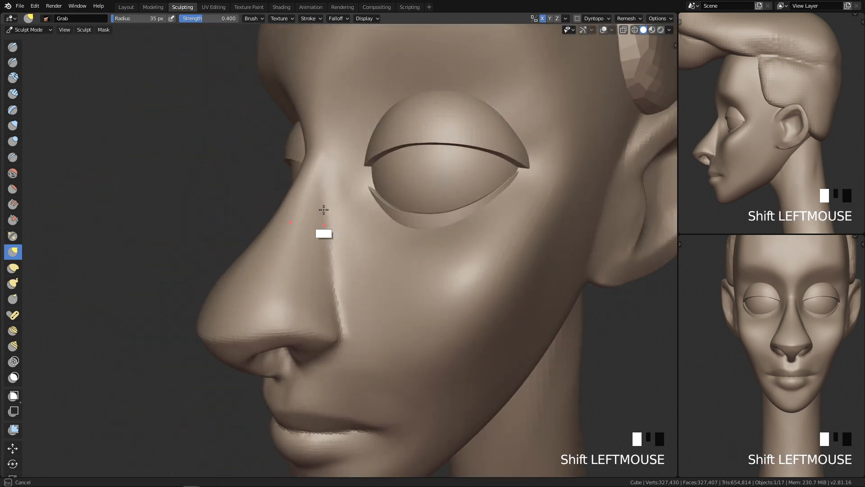
{"action": "left_click_drag", "start_coordinate": [346, 299], "coordinate": [347, 305], "text": "shift"}
Step: Blend the side of the nose into the cheek with smoothing strokes at 47 px and 77 px radii
{"action": "key", "text": "f"}
{"action": "left_click", "coordinate": [361, 229]}
{"action": "middle_click_drag", "start_coordinate": [340, 270], "coordinate": [335, 221], "text": "shift"}
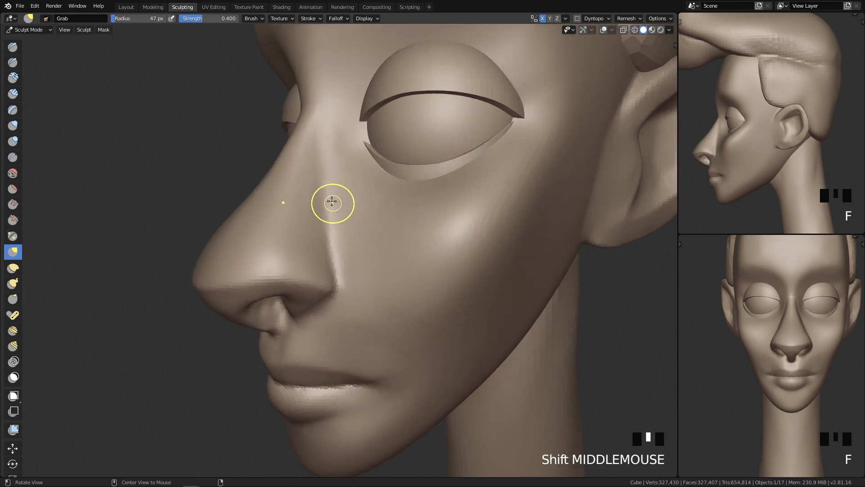
{"action": "mouse_move", "coordinate": [352, 219]}
{"action": "left_mouse_down", "text": "shift"}
{"action": "mouse_move", "coordinate": [355, 228]}
{"action": "mouse_move", "coordinate": [302, 236]}
{"action": "left_mouse_up", "text": "shift"}
{"action": "key", "text": "f"}
{"action": "left_click", "coordinate": [400, 278]}
{"action": "left_click_drag", "start_coordinate": [333, 177], "coordinate": [321, 156], "text": "shift"}
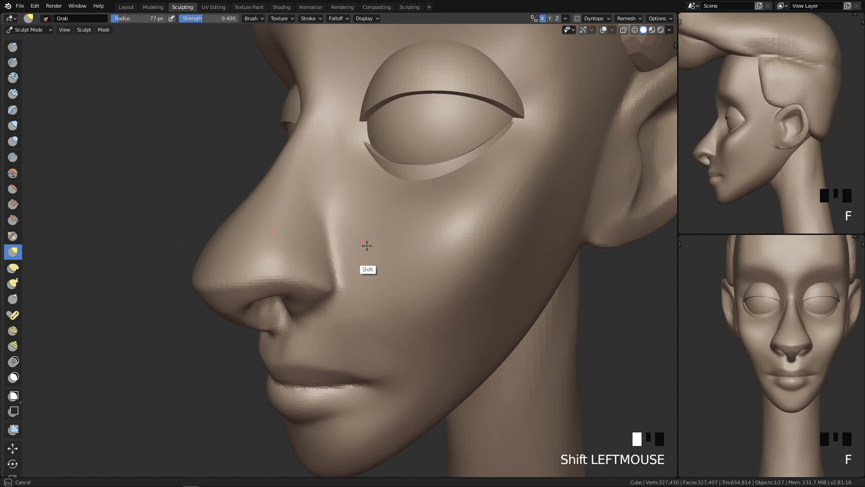
{"action": "left_click_drag", "start_coordinate": [365, 246], "coordinate": [361, 255], "text": "shift"}
Step: Define the fold between the nostril wing and the cheek with Crease strokes at a 17 px radius
{"action": "middle_click_drag", "start_coordinate": [380, 282], "coordinate": [393, 284]}
{"action": "key", "text": "f"}
{"action": "left_click", "coordinate": [318, 264]}
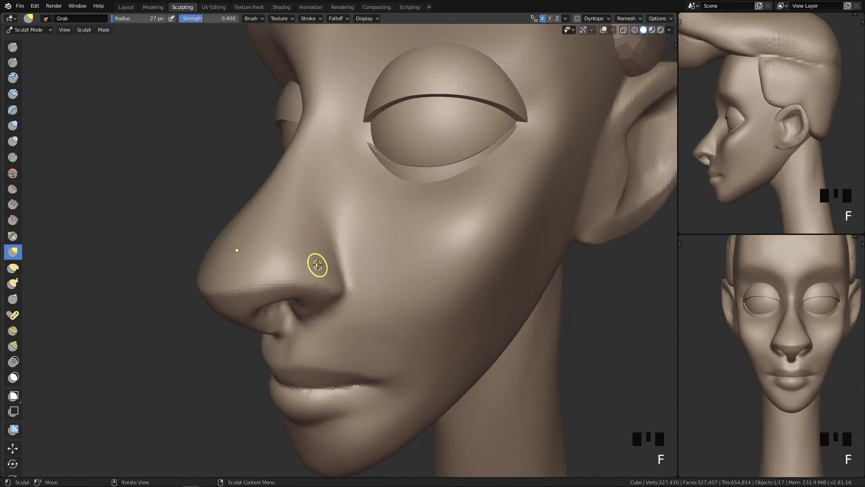
{"action": "key", "text": "shift+c"}
{"action": "key", "text": "f"}
{"action": "left_click", "coordinate": [337, 247]}
{"action": "left_click_drag", "start_coordinate": [333, 246], "coordinate": [345, 285]}
{"action": "left_click_drag", "start_coordinate": [330, 239], "coordinate": [340, 270]}
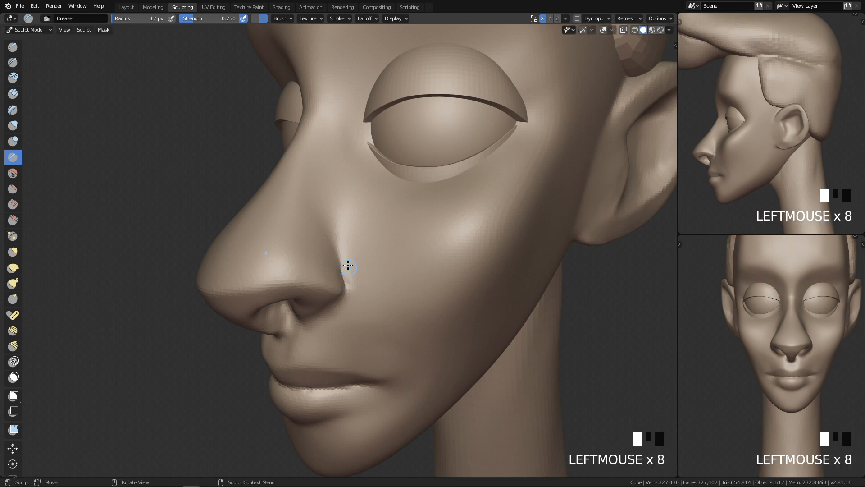
Step: Undo the latest crease strokes and deepen the crease at the nostril's rear corner at a 30 px radius
{"action": "key", "text": "ctrl+z"}
{"action": "key", "text": "f"}
{"action": "left_click", "coordinate": [346, 243]}
{"action": "key", "text": "ctrl+z"}
{"action": "left_click", "coordinate": [347, 277]}
{"action": "left_click", "coordinate": [348, 290]}
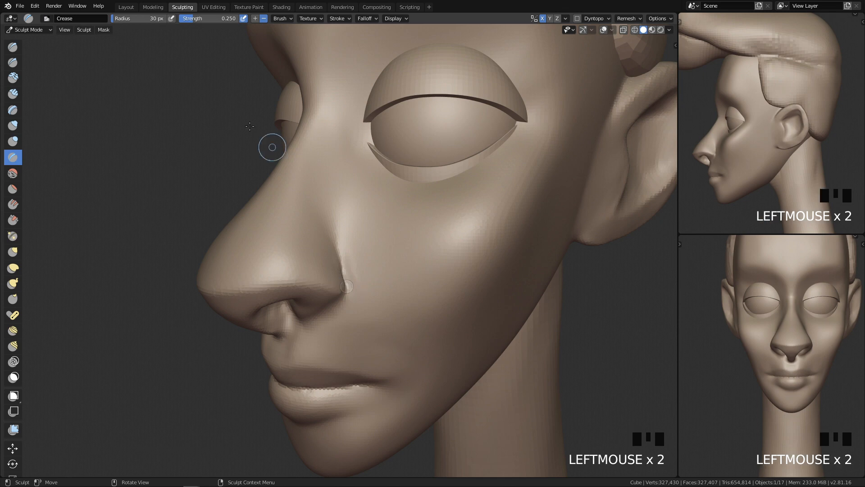
Step: Smooth the bridge and side of the nose from front view
{"action": "left_click", "coordinate": [286, 18]}
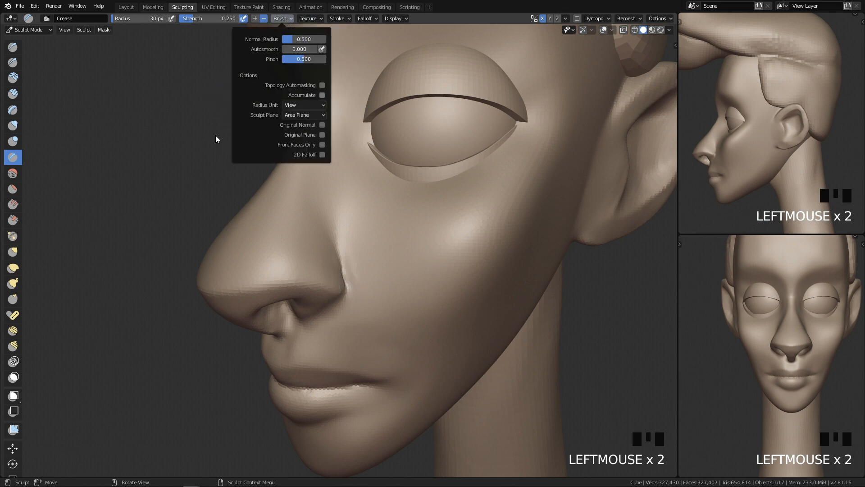
{"action": "key", "text": "q"}
{"action": "left_click_drag", "start_coordinate": [355, 178], "coordinate": [354, 135], "text": "shift"}
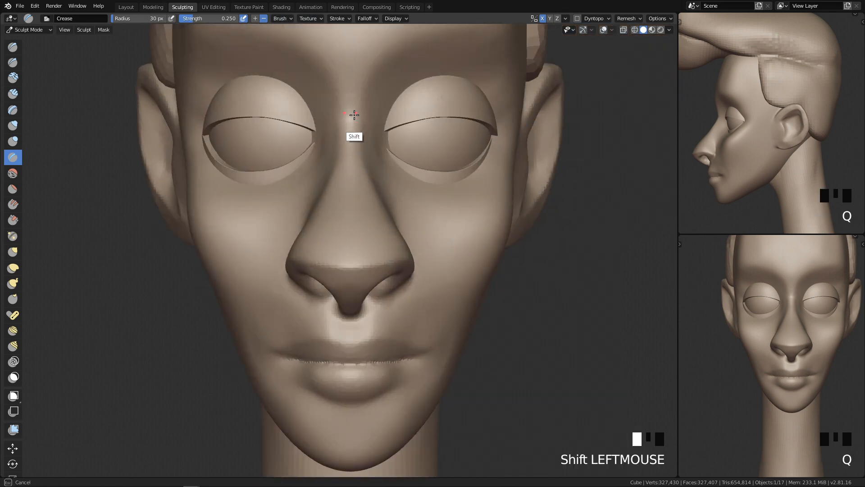
{"action": "middle_click_drag", "start_coordinate": [366, 212], "coordinate": [377, 247], "text": "shift"}
{"action": "key", "text": "q"}
{"action": "mouse_move", "coordinate": [523, 201]}
{"action": "middle_mouse_down", "text": "ctrl"}
{"action": "mouse_move", "coordinate": [428, 351]}
{"action": "mouse_move", "coordinate": [448, 170]}
{"action": "mouse_move", "coordinate": [274, 173]}
{"action": "middle_mouse_up", "text": "ctrl"}
{"action": "key", "text": "f"}
{"action": "left_click_drag", "start_coordinate": [275, 176], "coordinate": [213, 269], "text": "shift"}
Step: Carve a fold along the nostril wing's lower edge toward the upper lip with Crease at a 51 px radius
{"action": "middle_click_drag", "start_coordinate": [328, 311], "coordinate": [378, 197], "text": "shift"}
{"action": "mouse_move", "coordinate": [338, 253]}
{"action": "middle_mouse_down"}
{"action": "mouse_move", "coordinate": [360, 231]}
{"action": "mouse_move", "coordinate": [352, 231]}
{"action": "middle_mouse_up"}
{"action": "mouse_move", "coordinate": [352, 166]}
{"action": "middle_mouse_down", "text": "ctrl"}
{"action": "mouse_move", "coordinate": [380, 135]}
{"action": "mouse_move", "coordinate": [392, 149]}
{"action": "middle_mouse_up", "text": "ctrl"}
{"action": "left_click_drag", "start_coordinate": [387, 149], "coordinate": [404, 125]}
{"action": "left_click_drag", "start_coordinate": [369, 159], "coordinate": [354, 183]}
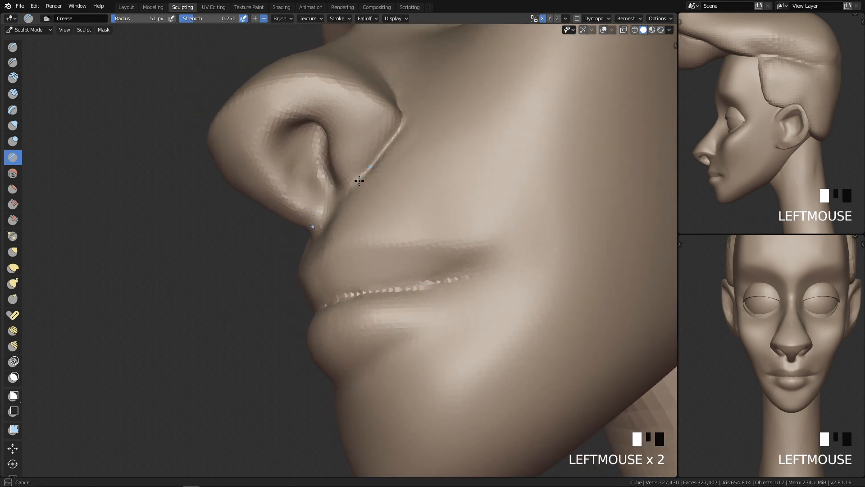
Step: Extend the crease around the nostril's base toward the columella and smooth the stroke
{"action": "middle_click_drag", "start_coordinate": [419, 193], "coordinate": [438, 164]}
{"action": "middle_click_drag", "start_coordinate": [374, 192], "coordinate": [401, 194]}
{"action": "left_click_drag", "start_coordinate": [400, 193], "coordinate": [387, 198]}
{"action": "middle_click_drag", "start_coordinate": [388, 198], "coordinate": [410, 212]}
{"action": "left_click_drag", "start_coordinate": [409, 212], "coordinate": [374, 212]}
{"action": "middle_click_drag", "start_coordinate": [375, 212], "coordinate": [373, 218]}
{"action": "left_click_drag", "start_coordinate": [372, 218], "coordinate": [358, 175], "text": "shift"}
Step: Carve the nostril opening inward with subtractive SculptDraw strokes at a 28 px radius
{"action": "mouse_move", "coordinate": [392, 213]}
{"action": "middle_mouse_down"}
{"action": "mouse_move", "coordinate": [404, 225]}
{"action": "mouse_move", "coordinate": [408, 201]}
{"action": "mouse_move", "coordinate": [390, 134]}
{"action": "middle_mouse_up"}
{"action": "key", "text": "x"}
{"action": "key", "text": "f"}
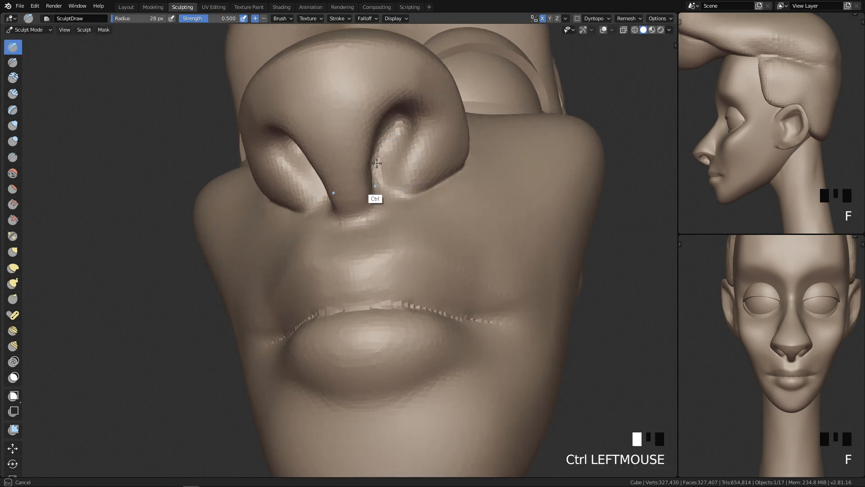
{"action": "left_click_drag", "start_coordinate": [376, 174], "coordinate": [376, 181], "text": "ctrl"}
{"action": "mouse_move", "coordinate": [397, 126]}
{"action": "left_mouse_down", "text": "ctrl"}
{"action": "mouse_move", "coordinate": [387, 169]}
{"action": "mouse_move", "coordinate": [390, 119]}
{"action": "mouse_move", "coordinate": [391, 156]}
{"action": "left_mouse_up", "text": "ctrl"}
Step: Deepen the nostril cavity with a subtractive SculptDraw stroke at a 40 px radius and smooth its inner wall
{"action": "key", "text": "f"}
{"action": "left_click", "coordinate": [405, 135]}
{"action": "middle_click_drag", "start_coordinate": [395, 156], "coordinate": [370, 147]}
{"action": "mouse_move", "coordinate": [370, 148]}
{"action": "left_mouse_down", "text": "ctrl"}
{"action": "mouse_move", "coordinate": [356, 115]}
{"action": "mouse_move", "coordinate": [367, 107]}
{"action": "mouse_move", "coordinate": [358, 129]}
{"action": "mouse_move", "coordinate": [374, 110]}
{"action": "left_mouse_up", "text": "ctrl"}
{"action": "left_click_drag", "start_coordinate": [374, 110], "coordinate": [375, 191], "text": "shift"}
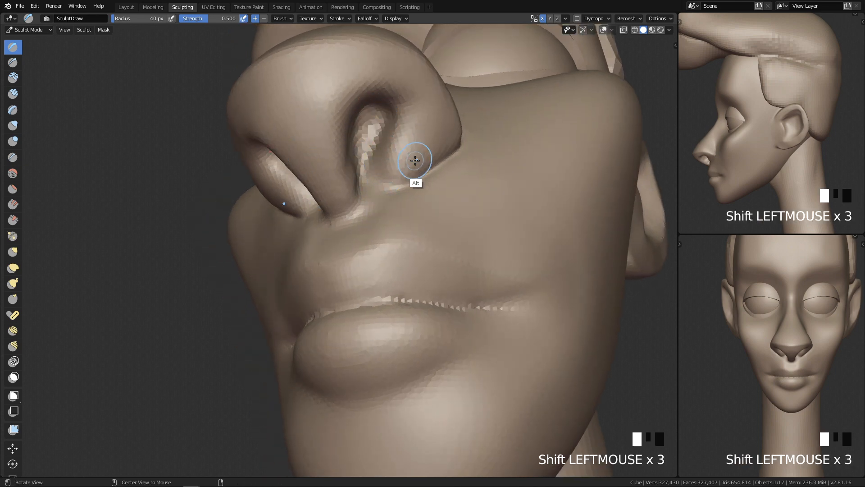
{"action": "middle_click_drag", "start_coordinate": [415, 160], "coordinate": [402, 90]}
Step: Sharpen the nostril's rim and base with Pinch/Magnify strokes at a 40 px radius
{"action": "key", "text": "shift+2"}
{"action": "left_click_drag", "start_coordinate": [388, 150], "coordinate": [388, 180]}
{"action": "middle_click_drag", "start_coordinate": [388, 179], "coordinate": [356, 155]}
{"action": "left_click_drag", "start_coordinate": [356, 155], "coordinate": [336, 193]}
{"action": "left_click_drag", "start_coordinate": [363, 92], "coordinate": [391, 135]}
{"action": "mouse_move", "coordinate": [344, 135]}
{"action": "left_mouse_down"}
{"action": "mouse_move", "coordinate": [359, 88]}
{"action": "mouse_move", "coordinate": [392, 150]}
{"action": "left_mouse_up"}
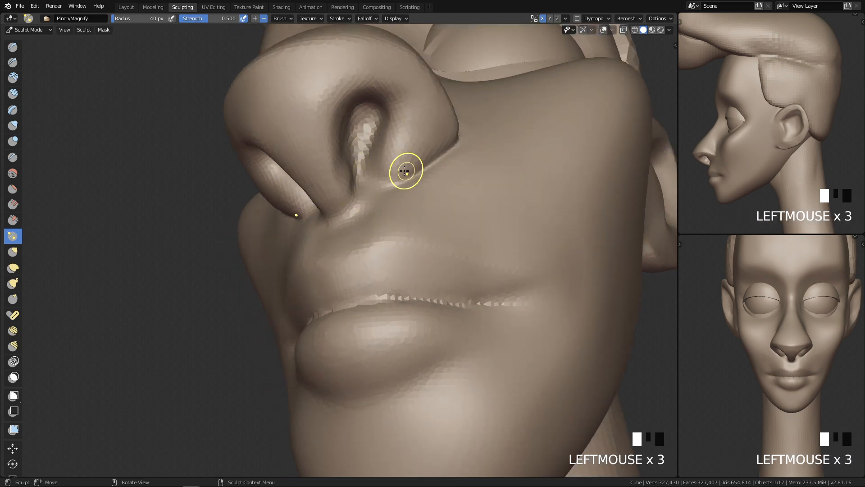
Step: Smooth the pinched nostril edge and the underside of the nose
{"action": "mouse_move", "coordinate": [353, 169]}
{"action": "left_mouse_down", "text": "shift"}
{"action": "mouse_move", "coordinate": [348, 174]}
{"action": "mouse_move", "coordinate": [344, 111]}
{"action": "mouse_move", "coordinate": [345, 147]}
{"action": "left_mouse_up", "text": "shift"}
{"action": "middle_click_drag", "start_coordinate": [382, 171], "coordinate": [348, 165]}
{"action": "mouse_move", "coordinate": [299, 136]}
{"action": "left_mouse_down", "text": "shift"}
{"action": "mouse_move", "coordinate": [290, 157]}
{"action": "mouse_move", "coordinate": [289, 120]}
{"action": "mouse_move", "coordinate": [306, 102]}
{"action": "left_mouse_up", "text": "shift"}
{"action": "key", "text": "f"}
Step: Flatten the area between the nose and upper lip with Scrape/Peaks at a 121 px radius, redoing the first stroke
{"action": "key", "text": "q"}
{"action": "mouse_move", "coordinate": [492, 181]}
{"action": "middle_mouse_down", "text": "ctrl"}
{"action": "mouse_move", "coordinate": [438, 383]}
{"action": "mouse_move", "coordinate": [427, 315]}
{"action": "mouse_move", "coordinate": [436, 238]}
{"action": "middle_mouse_up", "text": "ctrl"}
{"action": "middle_click_drag", "start_coordinate": [424, 292], "coordinate": [435, 205], "text": "shift"}
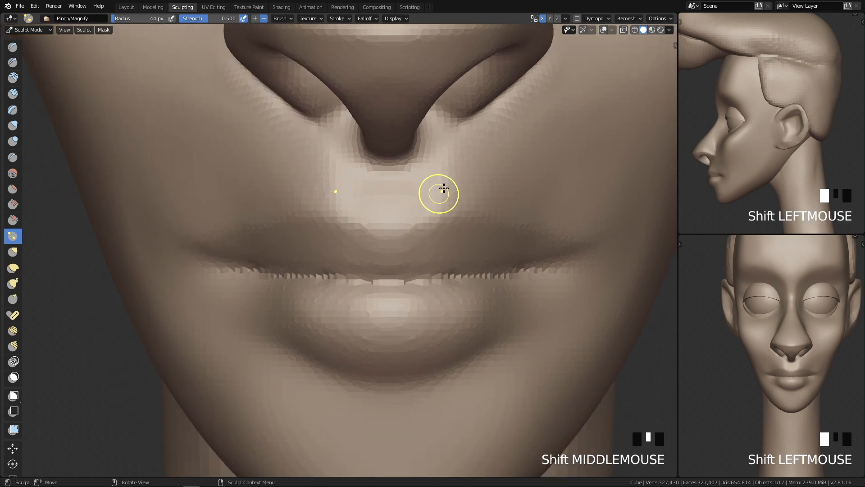
{"action": "key", "text": "f"}
{"action": "left_click", "coordinate": [437, 170]}
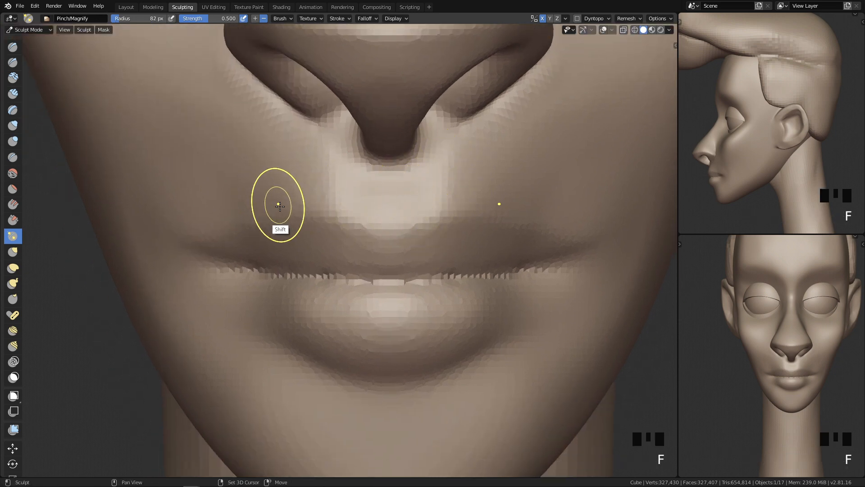
{"action": "key", "text": "shift+3"}
{"action": "mouse_move", "coordinate": [488, 201]}
{"action": "middle_mouse_down", "text": "alt"}
{"action": "mouse_move", "coordinate": [469, 219]}
{"action": "mouse_move", "coordinate": [477, 209]}
{"action": "middle_mouse_up", "text": "alt"}
{"action": "key", "text": "f"}
{"action": "left_click", "coordinate": [435, 192]}
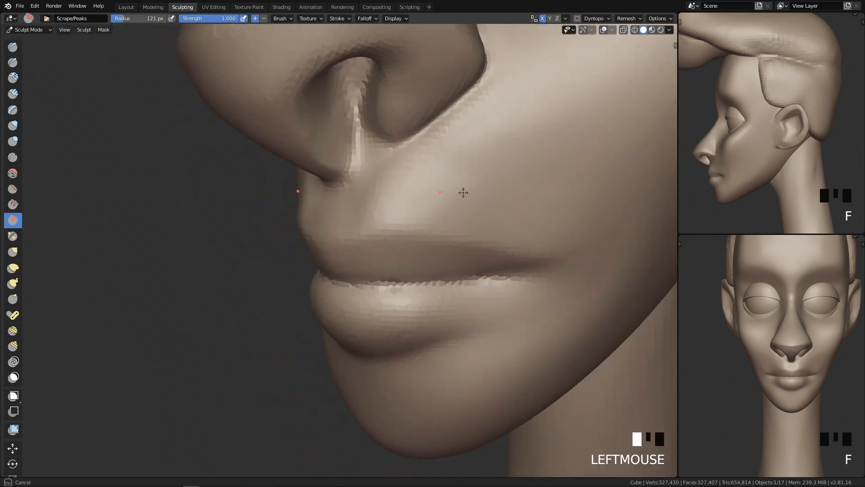
{"action": "left_click_drag", "start_coordinate": [435, 197], "coordinate": [502, 198]}
{"action": "key", "text": "ctrl+z"}
{"action": "left_click_drag", "start_coordinate": [425, 197], "coordinate": [468, 184]}
{"action": "left_click_drag", "start_coordinate": [400, 187], "coordinate": [423, 177]}
Step: Set the Scrape/Peaks radius to 67 px and smooth the area beside the philtrum into the cheek
{"action": "key", "text": "f"}
{"action": "left_click", "coordinate": [397, 171]}
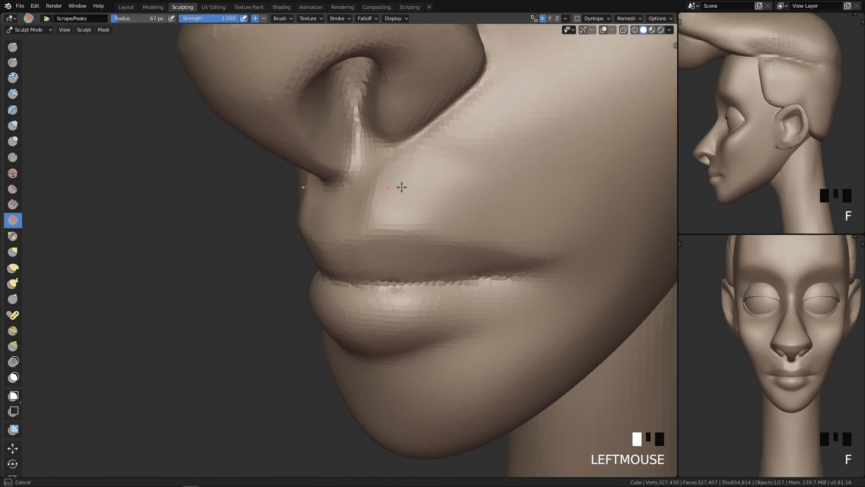
{"action": "mouse_move", "coordinate": [507, 210]}
{"action": "left_mouse_down", "text": "shift"}
{"action": "mouse_move", "coordinate": [451, 190]}
{"action": "mouse_move", "coordinate": [489, 203]}
{"action": "left_mouse_up", "text": "shift"}
{"action": "key", "text": "f"}
{"action": "left_click_drag", "start_coordinate": [458, 152], "coordinate": [540, 151], "text": "shift"}
Step: Reshape the sides of the philtrum beneath the nose with the Grab brush
{"action": "middle_click_drag", "start_coordinate": [446, 198], "coordinate": [495, 212]}
{"action": "mouse_move", "coordinate": [447, 224]}
{"action": "middle_mouse_down", "text": "alt"}
{"action": "mouse_move", "coordinate": [497, 199]}
{"action": "mouse_move", "coordinate": [453, 319]}
{"action": "mouse_move", "coordinate": [458, 252]}
{"action": "mouse_move", "coordinate": [398, 210]}
{"action": "mouse_move", "coordinate": [433, 207]}
{"action": "middle_mouse_up", "text": "alt"}
{"action": "key", "text": "g"}
{"action": "key", "text": "f"}
{"action": "key", "text": "f"}
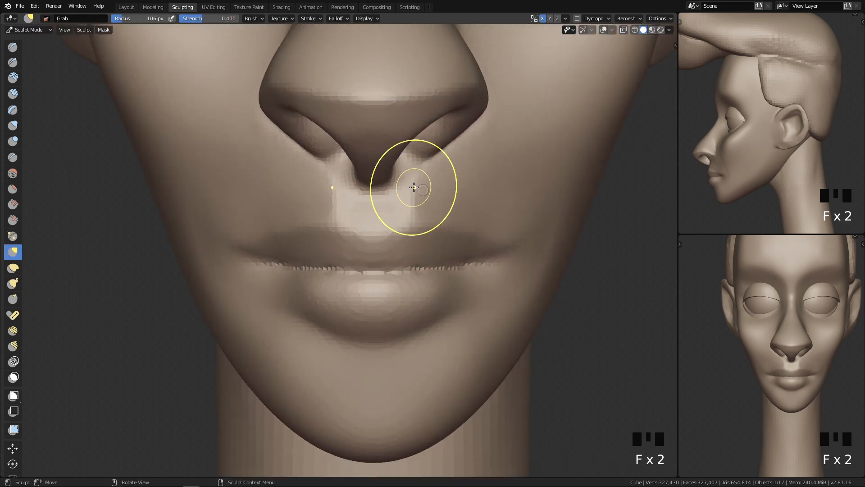
{"action": "left_click", "coordinate": [398, 186]}
{"action": "key", "text": "f"}
{"action": "left_click", "coordinate": [404, 185]}
{"action": "mouse_move", "coordinate": [399, 187]}
{"action": "left_mouse_down"}
{"action": "mouse_move", "coordinate": [412, 184]}
{"action": "mouse_move", "coordinate": [413, 197]}
{"action": "mouse_move", "coordinate": [436, 193]}
{"action": "left_mouse_up"}
Step: Raise the philtrum's side ridges with inverted Crease strokes at a 60 px radius
{"action": "key", "text": "f"}
{"action": "left_click", "coordinate": [410, 188]}
{"action": "key", "text": "4"}
{"action": "middle_click_drag", "start_coordinate": [425, 212], "coordinate": [415, 187], "text": "ctrl"}
{"action": "key", "text": "f"}
{"action": "left_click", "coordinate": [419, 164], "text": "ctrl"}
{"action": "left_click_drag", "start_coordinate": [418, 164], "coordinate": [420, 172], "text": "ctrl"}
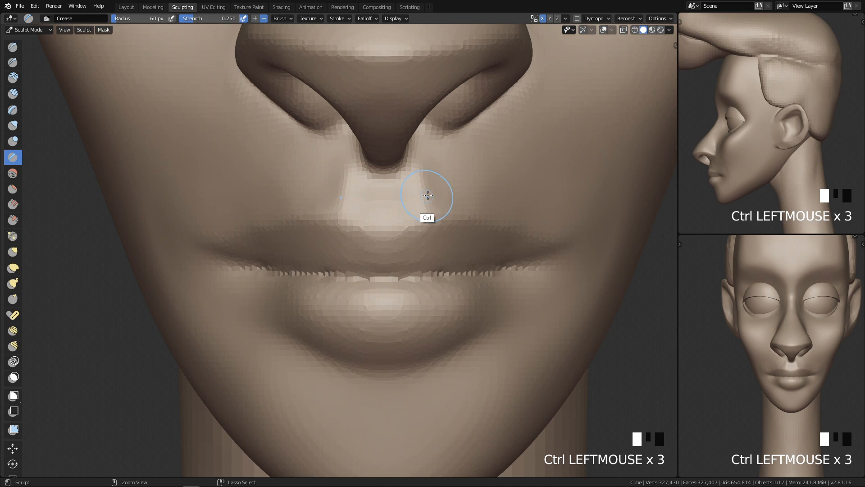
Step: Carve the philtrum groove with subtractive Clay Strips at a 40 px radius, undoing the trial strokes, and smooth it
{"action": "key", "text": "3"}
{"action": "key", "text": "f"}
{"action": "left_click", "coordinate": [374, 201]}
{"action": "mouse_move", "coordinate": [379, 199]}
{"action": "left_mouse_down", "text": "ctrl"}
{"action": "mouse_move", "coordinate": [377, 212]}
{"action": "mouse_move", "coordinate": [386, 191]}
{"action": "left_mouse_up", "text": "ctrl"}
{"action": "key", "text": "ctrl+z"}
{"action": "key", "text": "f"}
{"action": "left_click", "coordinate": [386, 197], "text": "ctrl"}
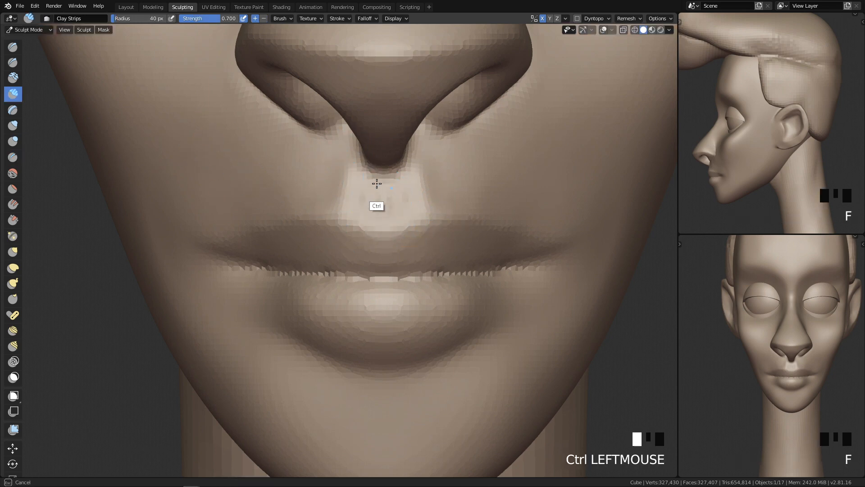
{"action": "key", "text": "ctrl+z"}
{"action": "mouse_move", "coordinate": [385, 201]}
{"action": "left_mouse_down", "text": "ctrl"}
{"action": "mouse_move", "coordinate": [382, 189]}
{"action": "mouse_move", "coordinate": [382, 201]}
{"action": "left_mouse_up", "text": "ctrl"}
{"action": "key", "text": "f"}
{"action": "left_click", "coordinate": [393, 177]}
{"action": "mouse_move", "coordinate": [379, 199]}
{"action": "left_mouse_down", "text": "shift"}
{"action": "mouse_move", "coordinate": [364, 191]}
{"action": "mouse_move", "coordinate": [383, 208]}
{"action": "left_mouse_up", "text": "shift"}
Step: Adjust the philtrum ridge's shape beside the columella with Grab at a 56 px radius
{"action": "mouse_move", "coordinate": [476, 183]}
{"action": "middle_mouse_down", "text": "ctrl"}
{"action": "mouse_move", "coordinate": [466, 272]}
{"action": "mouse_move", "coordinate": [411, 370]}
{"action": "mouse_move", "coordinate": [386, 276]}
{"action": "mouse_move", "coordinate": [396, 257]}
{"action": "middle_mouse_up", "text": "ctrl"}
{"action": "key", "text": "g"}
{"action": "key", "text": "f"}
{"action": "key", "text": "f"}
{"action": "left_click", "coordinate": [387, 201]}
{"action": "key", "text": "f"}
{"action": "left_click", "coordinate": [389, 200]}
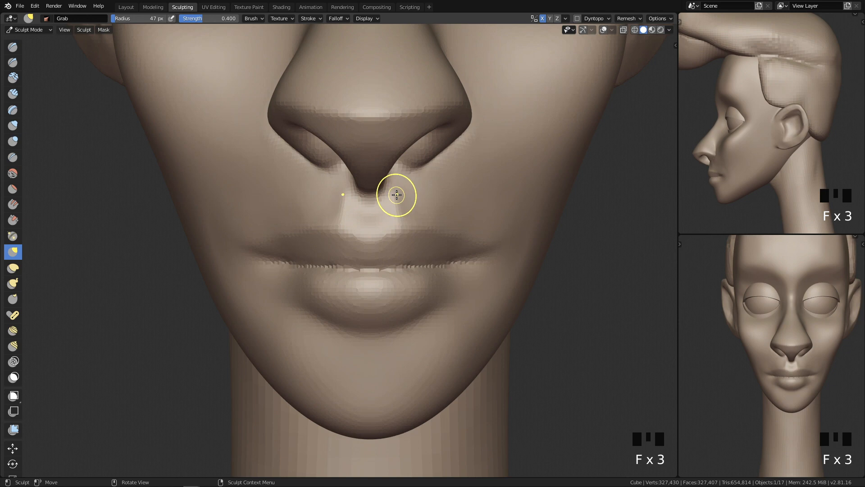
{"action": "key", "text": "f"}
{"action": "left_click_drag", "start_coordinate": [391, 193], "coordinate": [400, 215]}
{"action": "left_click", "coordinate": [404, 193]}
Step: Smooth the philtrum ridges and the skin above the upper lip at a 56 px radius
{"action": "left_click_drag", "start_coordinate": [397, 196], "coordinate": [399, 212], "text": "shift"}
{"action": "mouse_move", "coordinate": [396, 196]}
{"action": "left_mouse_down", "text": "shift"}
{"action": "mouse_move", "coordinate": [401, 210]}
{"action": "mouse_move", "coordinate": [396, 202]}
{"action": "left_mouse_up", "text": "shift"}
{"action": "left_click_drag", "start_coordinate": [316, 229], "coordinate": [299, 222], "text": "shift"}
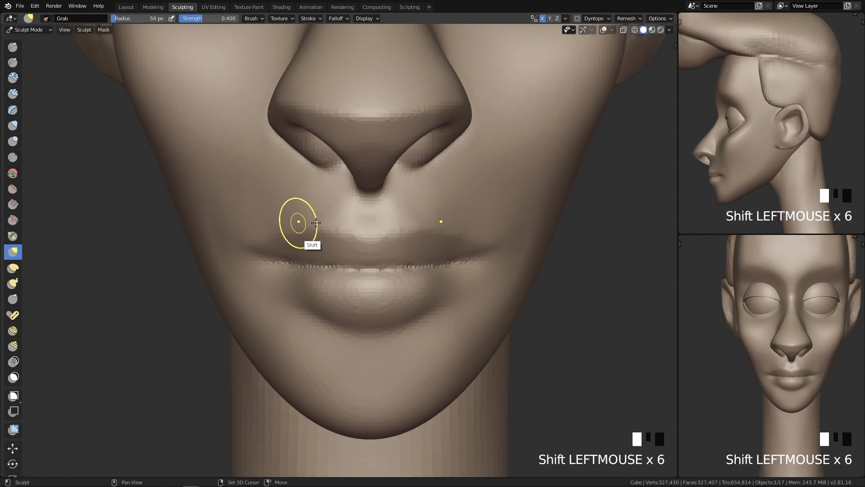
{"action": "middle_click_drag", "start_coordinate": [425, 222], "coordinate": [432, 360], "text": "ctrl"}
{"action": "key", "text": "q"}
{"action": "middle_click_drag", "start_coordinate": [460, 304], "coordinate": [444, 262], "text": "ctrl"}
{"action": "middle_click_drag", "start_coordinate": [422, 293], "coordinate": [396, 194], "text": "ctrl"}
{"action": "mouse_move", "coordinate": [311, 214]}
{"action": "left_mouse_down", "text": "shift"}
{"action": "mouse_move", "coordinate": [349, 201]}
{"action": "mouse_move", "coordinate": [337, 193]}
{"action": "left_mouse_up", "text": "shift"}
Step: Carve the line between the lips out to the mouth corner with Crease strokes
{"action": "mouse_move", "coordinate": [338, 194]}
{"action": "middle_mouse_down"}
{"action": "mouse_move", "coordinate": [417, 222]}
{"action": "mouse_move", "coordinate": [421, 242]}
{"action": "mouse_move", "coordinate": [412, 201]}
{"action": "middle_mouse_up"}
{"action": "key", "text": "4"}
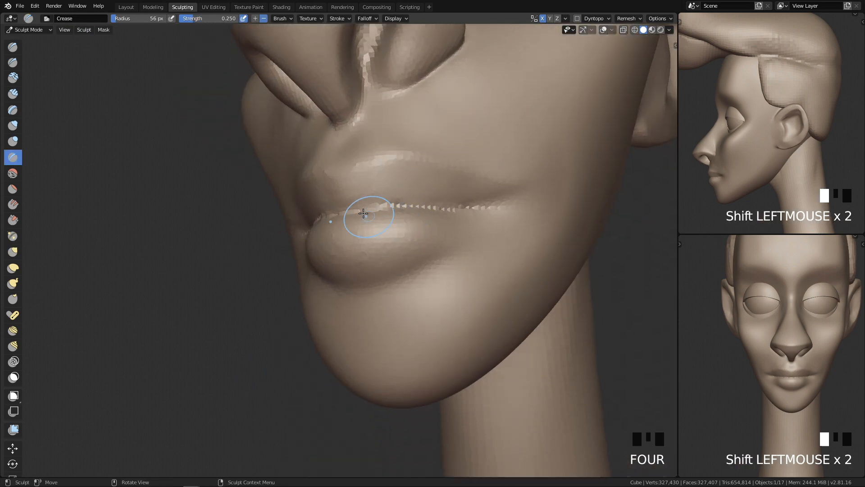
{"action": "key", "text": "f"}
{"action": "middle_click_drag", "start_coordinate": [309, 209], "coordinate": [397, 241]}
{"action": "mouse_move", "coordinate": [396, 242]}
{"action": "left_mouse_down"}
{"action": "mouse_move", "coordinate": [430, 217]}
{"action": "mouse_move", "coordinate": [455, 214]}
{"action": "left_mouse_up"}
{"action": "mouse_move", "coordinate": [410, 225]}
{"action": "left_mouse_down"}
{"action": "mouse_move", "coordinate": [396, 224]}
{"action": "mouse_move", "coordinate": [488, 211]}
{"action": "left_mouse_up"}
Step: Smooth the mouth line and its corner at a 20 px radius
{"action": "key", "text": "q"}
{"action": "key", "text": "f"}
{"action": "left_click", "coordinate": [457, 225]}
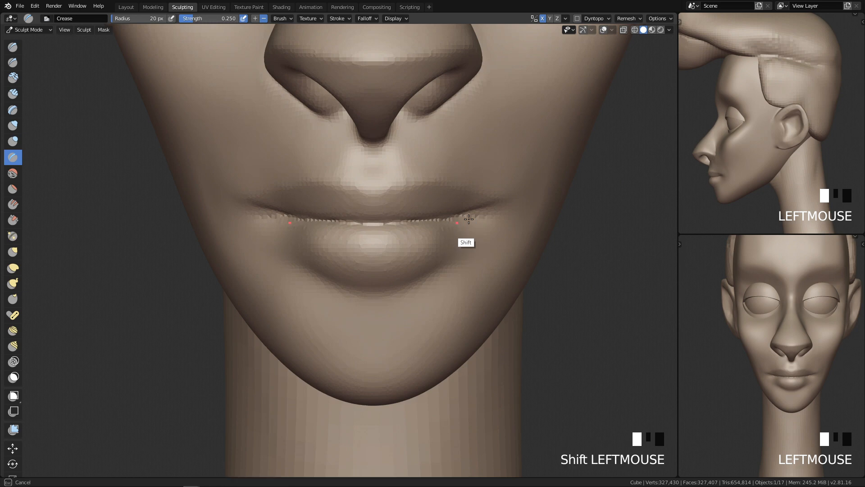
{"action": "left_click_drag", "start_coordinate": [526, 217], "coordinate": [499, 214], "text": "shift"}
{"action": "left_click_drag", "start_coordinate": [496, 214], "coordinate": [461, 223], "text": "shift"}
{"action": "mouse_move", "coordinate": [461, 224]}
{"action": "middle_mouse_down", "text": "ctrl"}
{"action": "mouse_move", "coordinate": [471, 331]}
{"action": "mouse_move", "coordinate": [460, 328]}
{"action": "mouse_move", "coordinate": [482, 220]}
{"action": "middle_mouse_up", "text": "ctrl"}
Step: Smooth the mouth corners and the area beside and below the lower lip at a 72 px radius
{"action": "key", "text": "f"}
{"action": "left_click", "coordinate": [515, 220]}
{"action": "left_click_drag", "start_coordinate": [495, 225], "coordinate": [437, 269], "text": "shift"}
{"action": "left_click_drag", "start_coordinate": [437, 269], "coordinate": [465, 240], "text": "shift"}
{"action": "left_click_drag", "start_coordinate": [465, 241], "coordinate": [410, 286], "text": "shift"}
Step: Define the lower lip's bottom edge with Crease strokes at a 72 px radius, redoing the first stroke
{"action": "mouse_move", "coordinate": [419, 288]}
{"action": "middle_mouse_down"}
{"action": "mouse_move", "coordinate": [417, 239]}
{"action": "mouse_move", "coordinate": [383, 265]}
{"action": "middle_mouse_up"}
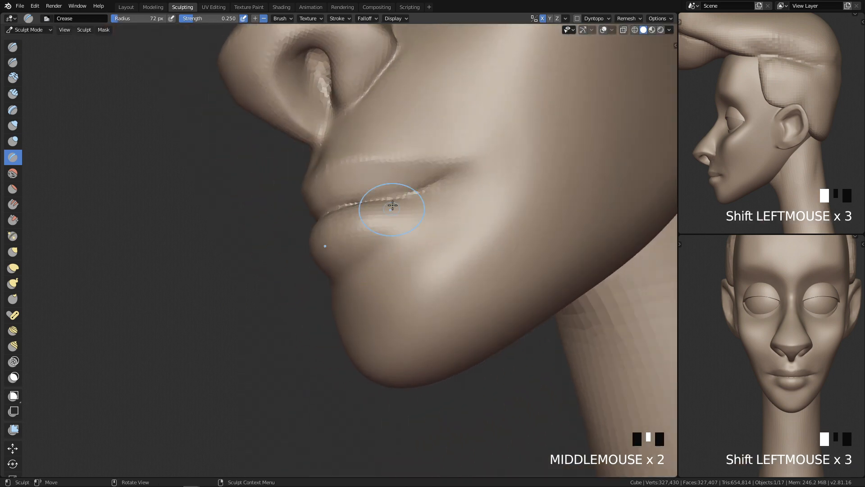
{"action": "left_click_drag", "start_coordinate": [353, 258], "coordinate": [362, 254]}
{"action": "middle_click_drag", "start_coordinate": [356, 272], "coordinate": [401, 255]}
{"action": "key", "text": "ctrl+z"}
{"action": "mouse_move", "coordinate": [360, 266]}
{"action": "left_mouse_down"}
{"action": "mouse_move", "coordinate": [338, 272]}
{"action": "mouse_move", "coordinate": [445, 226]}
{"action": "left_mouse_up"}
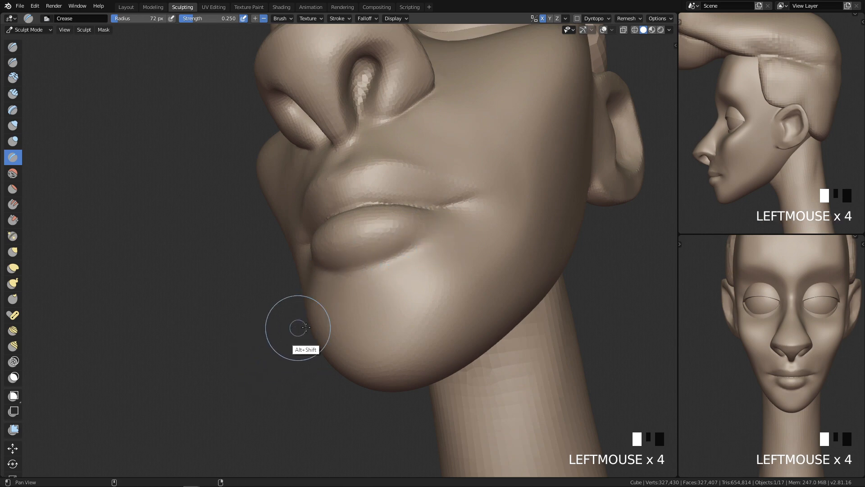
{"action": "middle_click_drag", "start_coordinate": [375, 294], "coordinate": [377, 258], "text": "shift"}
{"action": "mouse_move", "coordinate": [436, 227]}
{"action": "middle_mouse_down"}
{"action": "mouse_move", "coordinate": [425, 234]}
{"action": "mouse_move", "coordinate": [377, 223]}
{"action": "middle_mouse_up"}
{"action": "left_click_drag", "start_coordinate": [356, 243], "coordinate": [441, 175]}
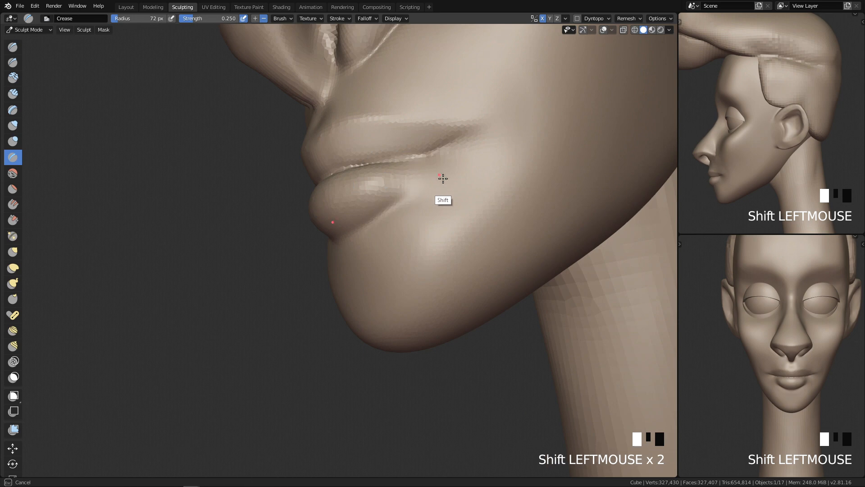
Step: Smooth the outer ends of the lower lip from front view at a 46 px radius
{"action": "key", "text": "q"}
{"action": "middle_click_drag", "start_coordinate": [605, 112], "coordinate": [430, 266], "text": "ctrl"}
{"action": "key", "text": "q"}
{"action": "middle_click_drag", "start_coordinate": [300, 353], "coordinate": [432, 214], "text": "ctrl"}
{"action": "key", "text": "f"}
{"action": "left_click", "coordinate": [444, 201], "text": "shift"}
{"action": "left_click_drag", "start_coordinate": [444, 202], "coordinate": [437, 201], "text": "shift"}
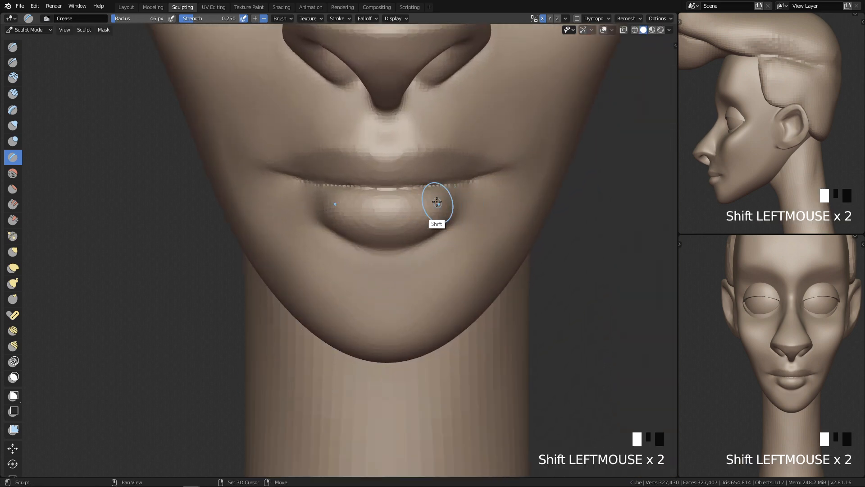
Step: Try adding Clay Strips volume to the outer end of the lower lip and undo the strokes
{"action": "key", "text": "3"}
{"action": "left_click", "coordinate": [456, 201]}
{"action": "left_click", "coordinate": [459, 203]}
{"action": "key", "text": "ctrl+z"}
{"action": "key", "text": "ctrl+z"}
{"action": "key", "text": "ctrl+z"}
Step: Build up the outer end of the lower lip with SculptDraw and smooth it at a 62 px radius
{"action": "key", "text": "x"}
{"action": "left_click", "coordinate": [458, 205]}
{"action": "key", "text": "f"}
{"action": "left_click", "coordinate": [467, 208]}
{"action": "left_click_drag", "start_coordinate": [453, 206], "coordinate": [440, 207], "text": "shift"}
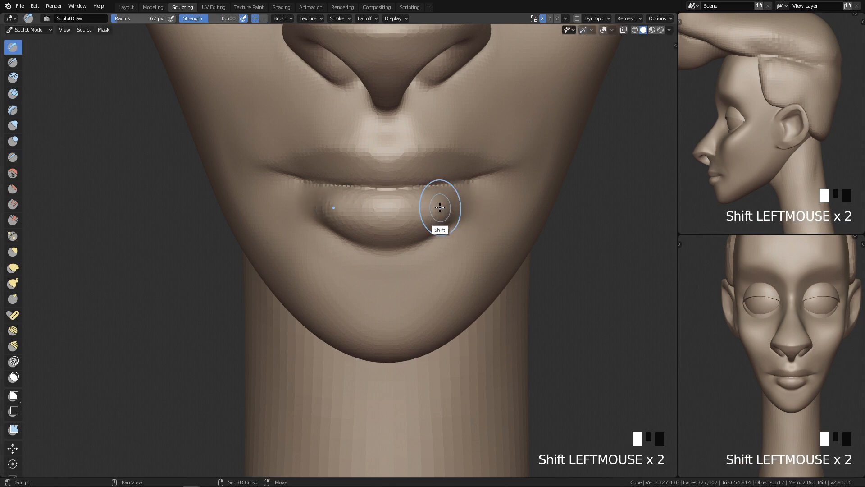
Step: Try moving the mouth line near the corners with Grab, including at a 163 px radius, and undo the moves
{"action": "middle_click_drag", "start_coordinate": [459, 229], "coordinate": [468, 155], "text": "ctrl"}
{"action": "key", "text": "g"}
{"action": "key", "text": "f"}
{"action": "left_click", "coordinate": [481, 173]}
{"action": "left_click_drag", "start_coordinate": [469, 181], "coordinate": [468, 186]}
{"action": "key", "text": "ctrl+z"}
{"action": "key", "text": "f"}
{"action": "key", "text": "f"}
{"action": "left_click", "coordinate": [474, 184]}
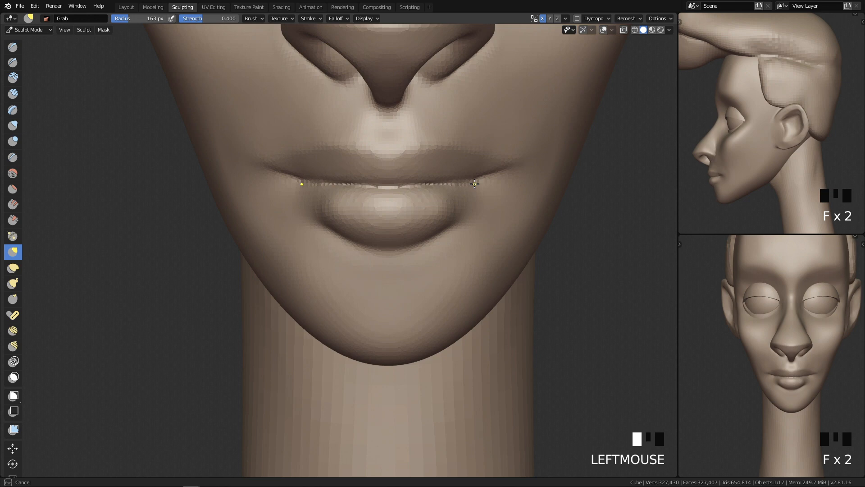
{"action": "key", "text": "ctrl+z"}
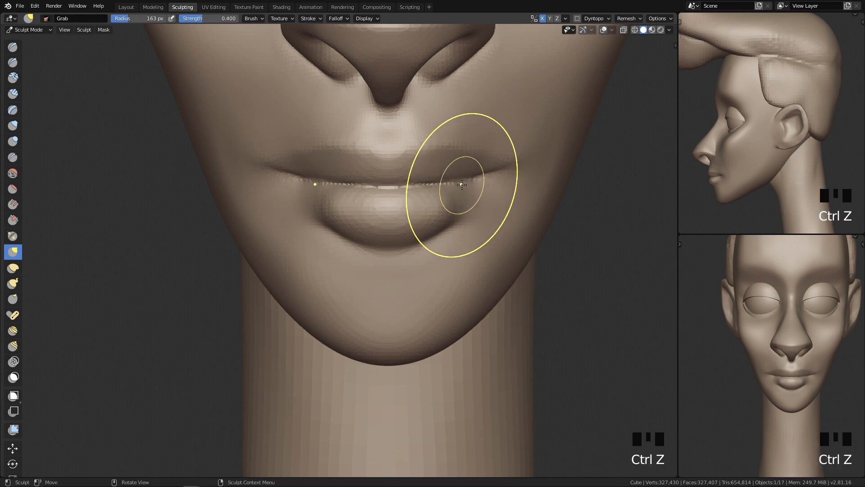
Step: Smooth the cheeks beside the mouth from front view at a 117 px radius
{"action": "left_click", "coordinate": [462, 185]}
{"action": "middle_click", "coordinate": [508, 187], "text": "ctrl"}
{"action": "mouse_move", "coordinate": [507, 187]}
{"action": "middle_mouse_down", "text": "ctrl"}
{"action": "mouse_move", "coordinate": [442, 292]}
{"action": "mouse_move", "coordinate": [418, 383]}
{"action": "mouse_move", "coordinate": [473, 222]}
{"action": "mouse_move", "coordinate": [440, 201]}
{"action": "middle_mouse_up", "text": "ctrl"}
{"action": "key", "text": "f"}
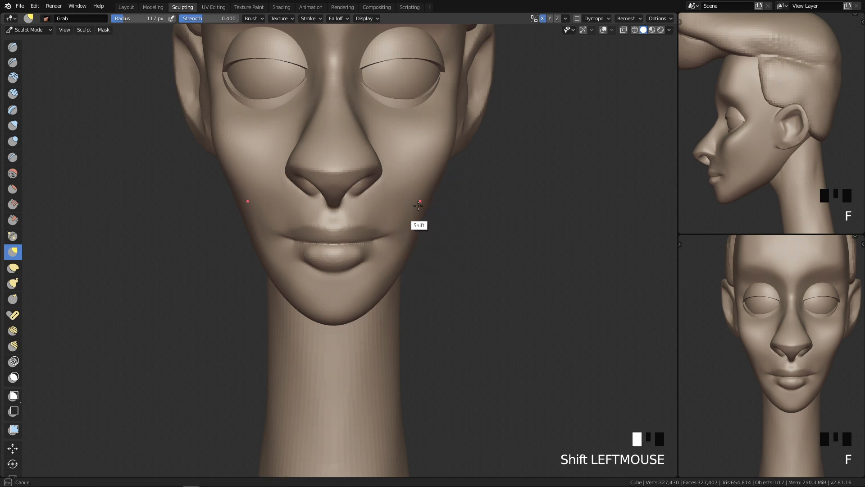
{"action": "left_click_drag", "start_coordinate": [419, 201], "coordinate": [419, 246], "text": "shift"}
Step: Flatten the area behind the mouth corner with Scrape/Peaks at a 47 px radius
{"action": "middle_click_drag", "start_coordinate": [437, 228], "coordinate": [433, 195]}
{"action": "middle_click_drag", "start_coordinate": [404, 266], "coordinate": [395, 222]}
{"action": "key", "text": "shift+t"}
{"action": "key", "text": "f"}
{"action": "mouse_move", "coordinate": [402, 220]}
{"action": "left_mouse_down"}
{"action": "mouse_move", "coordinate": [395, 223]}
{"action": "mouse_move", "coordinate": [409, 208]}
{"action": "left_mouse_up"}
{"action": "key", "text": "ctrl+z"}
{"action": "key", "text": "f"}
{"action": "left_click", "coordinate": [393, 220]}
{"action": "left_click_drag", "start_coordinate": [403, 210], "coordinate": [418, 200]}
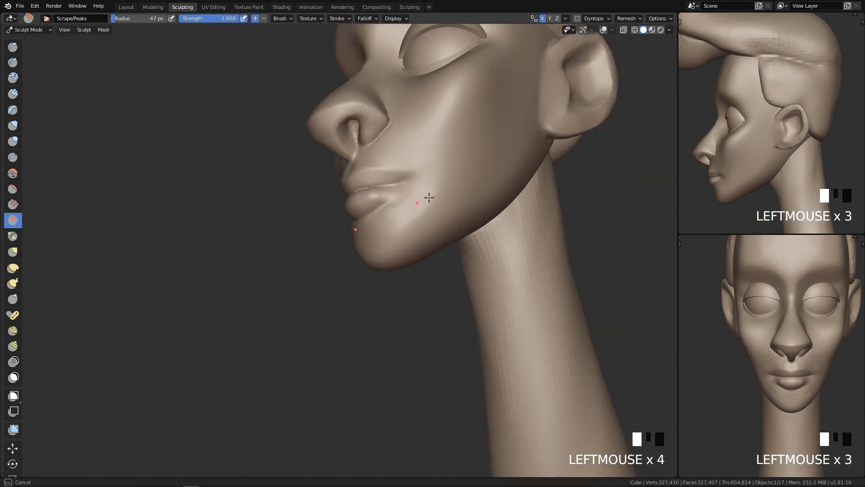
Step: Scrape the lower cheek beside the mouth at a 76 px radius and smooth it
{"action": "mouse_move", "coordinate": [413, 215]}
{"action": "middle_mouse_down", "text": "ctrl"}
{"action": "mouse_move", "coordinate": [415, 234]}
{"action": "mouse_move", "coordinate": [420, 218]}
{"action": "middle_mouse_up", "text": "ctrl"}
{"action": "key", "text": "f"}
{"action": "left_click", "coordinate": [428, 218]}
{"action": "left_click_drag", "start_coordinate": [414, 217], "coordinate": [430, 208]}
{"action": "mouse_move", "coordinate": [399, 205]}
{"action": "left_mouse_down"}
{"action": "mouse_move", "coordinate": [405, 199]}
{"action": "mouse_move", "coordinate": [396, 222]}
{"action": "mouse_move", "coordinate": [411, 209]}
{"action": "left_mouse_up"}
{"action": "mouse_move", "coordinate": [411, 209]}
{"action": "middle_mouse_down"}
{"action": "mouse_move", "coordinate": [469, 221]}
{"action": "mouse_move", "coordinate": [498, 124]}
{"action": "mouse_move", "coordinate": [391, 278]}
{"action": "middle_mouse_up"}
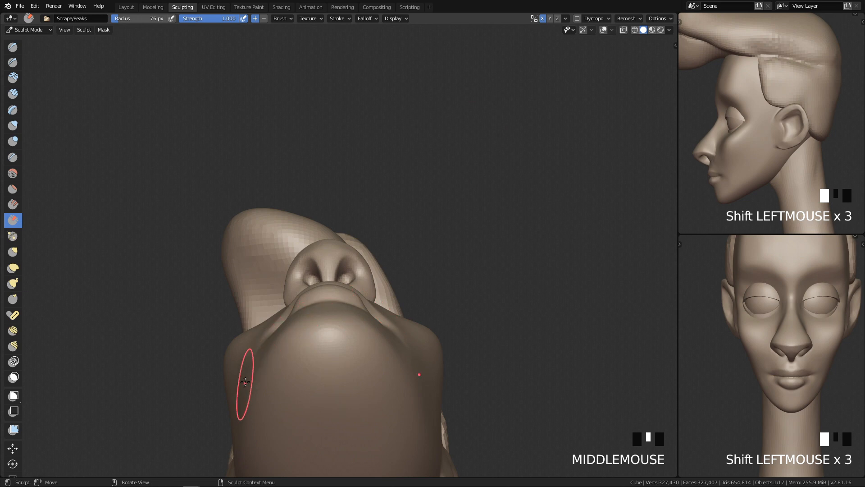
{"action": "middle_click_drag", "start_coordinate": [430, 333], "coordinate": [381, 231]}
Step: Reshape the chin profile from side view with Grab at a 270 px radius
{"action": "key", "text": "q"}
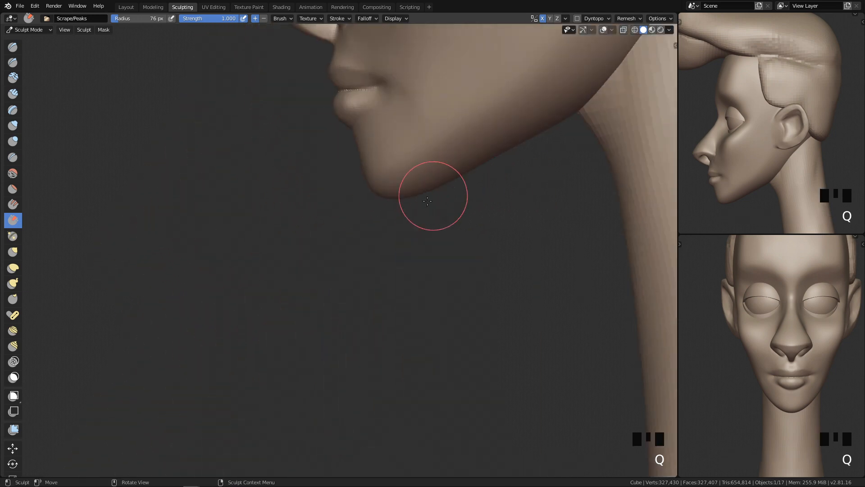
{"action": "key", "text": "g"}
{"action": "key", "text": "f"}
{"action": "left_click", "coordinate": [405, 124]}
{"action": "mouse_move", "coordinate": [397, 170]}
{"action": "middle_mouse_down", "text": "shift"}
{"action": "mouse_move", "coordinate": [404, 207]}
{"action": "mouse_move", "coordinate": [401, 171]}
{"action": "middle_mouse_up", "text": "shift"}
{"action": "key", "text": "f"}
{"action": "left_click", "coordinate": [426, 173]}
{"action": "key", "text": "f"}
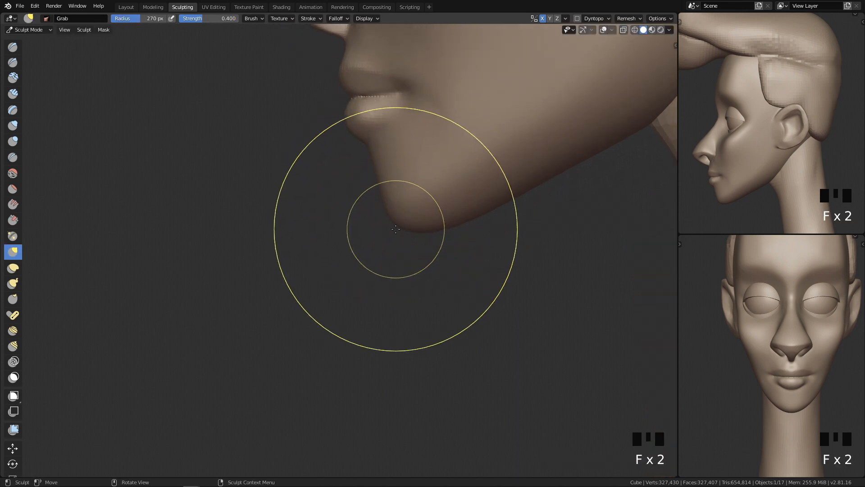
{"action": "left_click", "coordinate": [386, 228]}
{"action": "mouse_move", "coordinate": [387, 178]}
{"action": "middle_mouse_down", "text": "ctrl"}
{"action": "mouse_move", "coordinate": [332, 309]}
{"action": "mouse_move", "coordinate": [380, 239]}
{"action": "mouse_move", "coordinate": [394, 270]}
{"action": "middle_mouse_up", "text": "ctrl"}
{"action": "middle_click_drag", "start_coordinate": [458, 232], "coordinate": [435, 231], "text": "shift"}
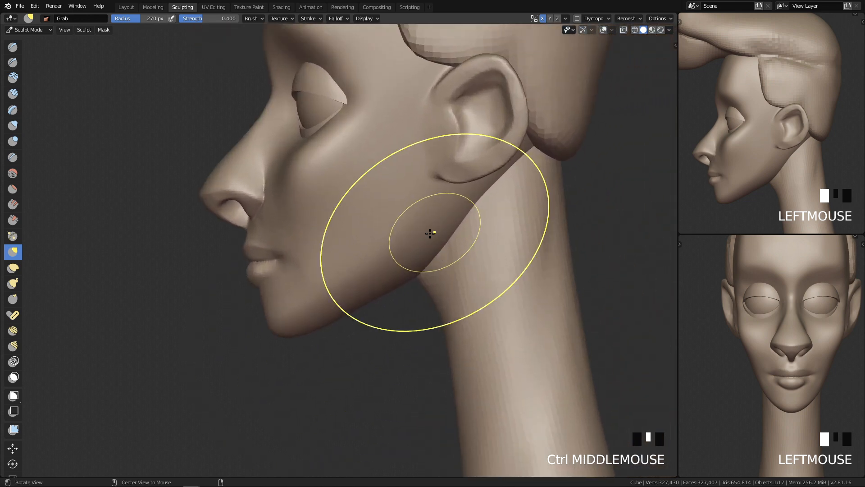
Step: Flatten the side of the forehead from front view with Scrape/Peaks at a 92 px radius
{"action": "key", "text": "q"}
{"action": "middle_click_drag", "start_coordinate": [496, 180], "coordinate": [464, 293], "text": "ctrl"}
{"action": "middle_click_drag", "start_coordinate": [445, 337], "coordinate": [439, 263], "text": "ctrl"}
{"action": "key", "text": "f"}
{"action": "left_click", "coordinate": [375, 289]}
{"action": "middle_click_drag", "start_coordinate": [349, 243], "coordinate": [357, 211], "text": "shift"}
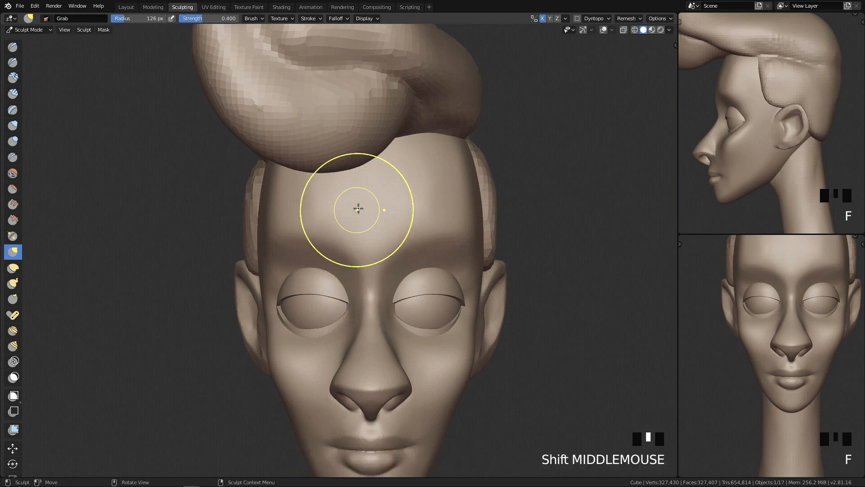
{"action": "key", "text": "shift+3"}
{"action": "middle_click_drag", "start_coordinate": [383, 255], "coordinate": [380, 231], "text": "ctrl"}
{"action": "key", "text": "f"}
{"action": "left_click", "coordinate": [314, 202]}
{"action": "mouse_move", "coordinate": [313, 199]}
{"action": "left_mouse_down"}
{"action": "mouse_move", "coordinate": [313, 210]}
{"action": "mouse_move", "coordinate": [302, 187]}
{"action": "left_mouse_up"}
{"action": "left_click_drag", "start_coordinate": [340, 128], "coordinate": [321, 174]}
Step: Smooth the scraped side of the forehead below the hair
{"action": "left_click_drag", "start_coordinate": [298, 188], "coordinate": [293, 216], "text": "shift"}
{"action": "left_click_drag", "start_coordinate": [303, 172], "coordinate": [304, 207], "text": "shift"}
{"action": "left_click_drag", "start_coordinate": [317, 154], "coordinate": [323, 179], "text": "shift"}
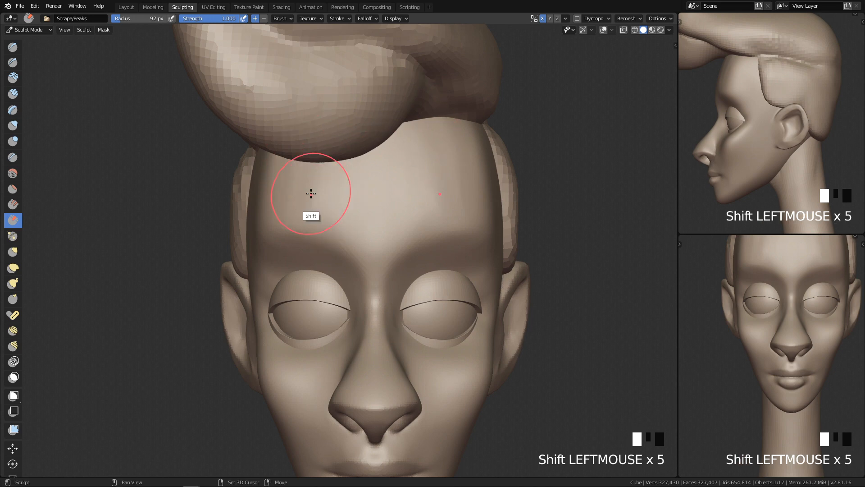
{"action": "mouse_move", "coordinate": [324, 322]}
{"action": "middle_mouse_down", "text": "shift"}
{"action": "mouse_move", "coordinate": [402, 292]}
{"action": "mouse_move", "coordinate": [390, 225]}
{"action": "middle_mouse_up", "text": "shift"}
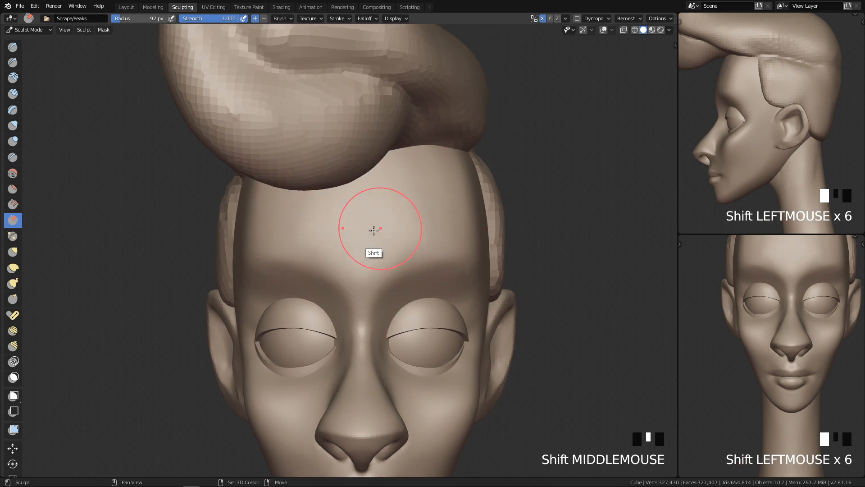
Step: Sharpen the edge between forehead and temple with Pinch/Magnify at a 153 px radius, undoing the unwanted strokes
{"action": "mouse_move", "coordinate": [498, 251]}
{"action": "middle_mouse_down"}
{"action": "mouse_move", "coordinate": [433, 264]}
{"action": "mouse_move", "coordinate": [417, 223]}
{"action": "middle_mouse_up"}
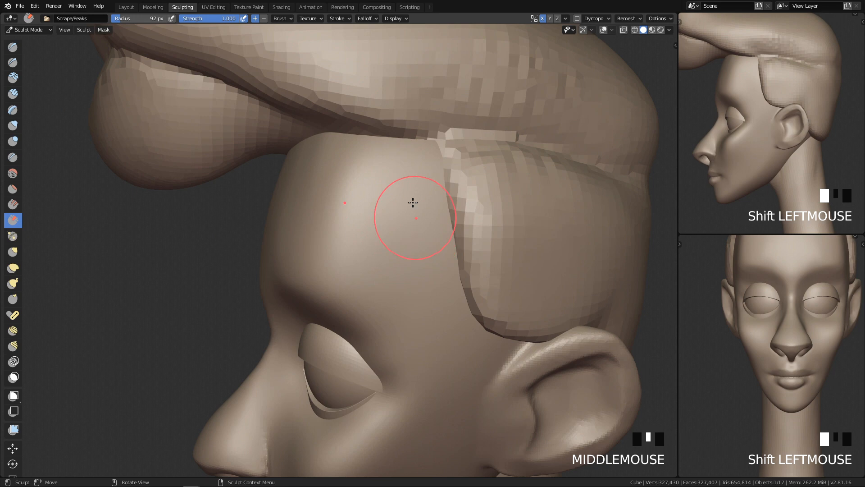
{"action": "key", "text": "shift+2"}
{"action": "key", "text": "f"}
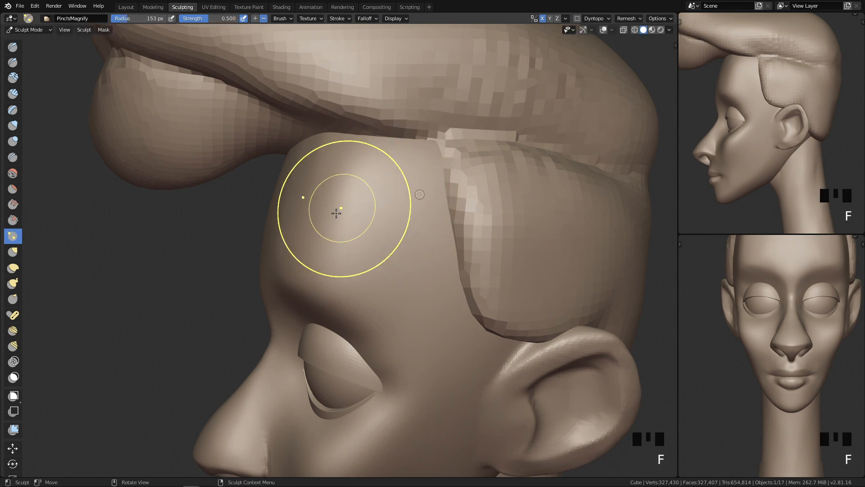
{"action": "left_click_drag", "start_coordinate": [353, 188], "coordinate": [359, 169]}
{"action": "left_click_drag", "start_coordinate": [358, 171], "coordinate": [339, 259]}
{"action": "key", "text": "ctrl+z"}
{"action": "left_click_drag", "start_coordinate": [369, 159], "coordinate": [345, 221]}
{"action": "left_click_drag", "start_coordinate": [358, 162], "coordinate": [351, 235]}
{"action": "mouse_move", "coordinate": [359, 253]}
{"action": "middle_mouse_down"}
{"action": "mouse_move", "coordinate": [373, 202]}
{"action": "mouse_move", "coordinate": [363, 248]}
{"action": "middle_mouse_up"}
{"action": "left_click_drag", "start_coordinate": [378, 131], "coordinate": [377, 136]}
{"action": "left_click_drag", "start_coordinate": [376, 136], "coordinate": [359, 264]}
{"action": "key", "text": "ctrl+z"}
Step: Pinch the forehead-temple edge again with an adjusted brush radius and smooth its upper part
{"action": "key", "text": "f"}
{"action": "left_click", "coordinate": [350, 259]}
{"action": "left_click_drag", "start_coordinate": [371, 180], "coordinate": [360, 247]}
{"action": "mouse_move", "coordinate": [354, 253]}
{"action": "middle_mouse_down"}
{"action": "mouse_move", "coordinate": [396, 229]}
{"action": "mouse_move", "coordinate": [380, 169]}
{"action": "middle_mouse_up"}
{"action": "left_click_drag", "start_coordinate": [380, 169], "coordinate": [431, 148], "text": "shift"}
Step: Raise a ridge along the forehead-temple edge with inverted Crease strokes at an 89 px radius
{"action": "mouse_move", "coordinate": [437, 129]}
{"action": "middle_mouse_down"}
{"action": "mouse_move", "coordinate": [446, 205]}
{"action": "mouse_move", "coordinate": [423, 187]}
{"action": "mouse_move", "coordinate": [429, 149]}
{"action": "mouse_move", "coordinate": [430, 196]}
{"action": "mouse_move", "coordinate": [426, 184]}
{"action": "middle_mouse_up"}
{"action": "key", "text": "4"}
{"action": "middle_click_drag", "start_coordinate": [400, 129], "coordinate": [391, 163]}
{"action": "key", "text": "f"}
{"action": "left_click", "coordinate": [377, 159]}
{"action": "left_click_drag", "start_coordinate": [377, 124], "coordinate": [357, 243], "text": "ctrl"}
{"action": "key", "text": "ctrl+z"}
{"action": "left_click_drag", "start_coordinate": [376, 155], "coordinate": [352, 288], "text": "ctrl"}
{"action": "left_click_drag", "start_coordinate": [377, 156], "coordinate": [355, 252], "text": "ctrl"}
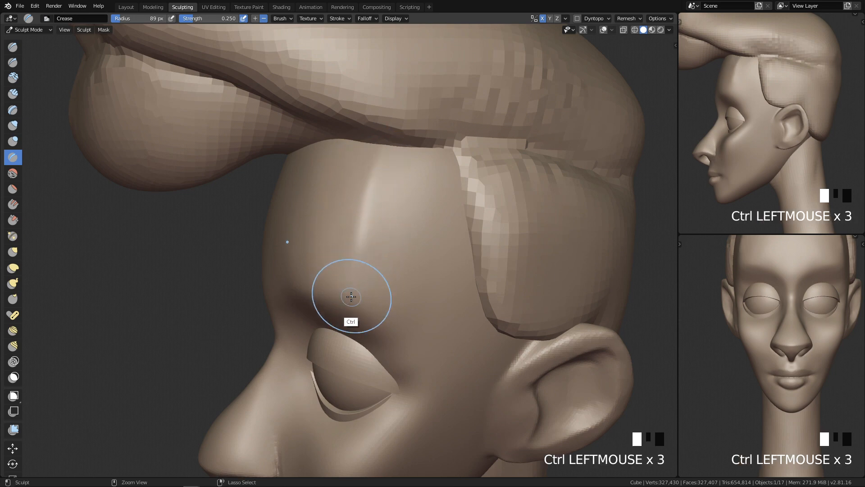
Step: Extend the temple ridge up to the hairline with inverted Crease at an 80 px radius and smooth the forehead side
{"action": "middle_click_drag", "start_coordinate": [379, 159], "coordinate": [380, 184]}
{"action": "key", "text": "f"}
{"action": "left_click", "coordinate": [387, 168], "text": "ctrl"}
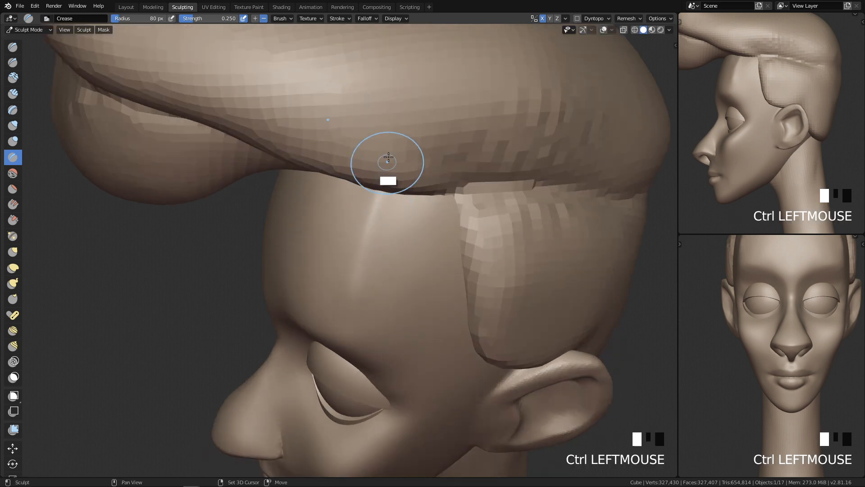
{"action": "left_click_drag", "start_coordinate": [323, 221], "coordinate": [322, 245], "text": "shift"}
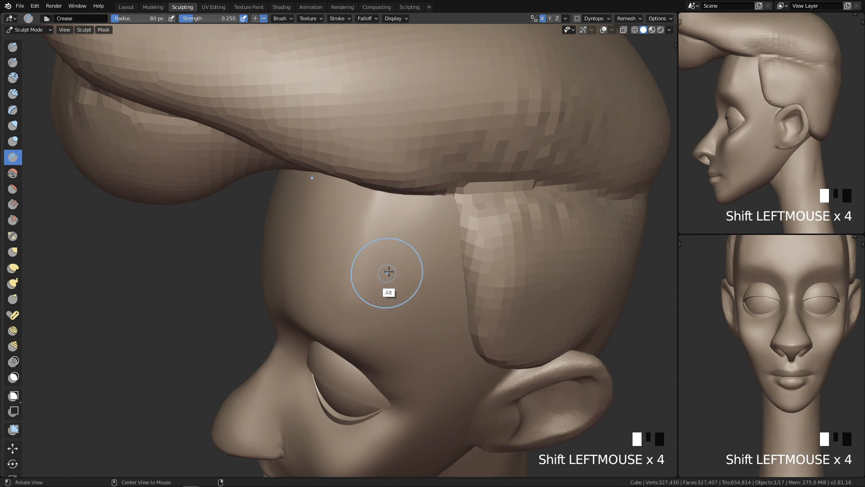
{"action": "middle_click_drag", "start_coordinate": [384, 273], "coordinate": [388, 178]}
{"action": "left_click_drag", "start_coordinate": [365, 190], "coordinate": [321, 194], "text": "shift"}
{"action": "mouse_move", "coordinate": [325, 188]}
{"action": "left_mouse_down", "text": "shift"}
{"action": "mouse_move", "coordinate": [307, 205]}
{"action": "mouse_move", "coordinate": [311, 215]}
{"action": "left_mouse_up", "text": "shift"}
Step: Smooth the upper temple ridge near the hairline from side view at a 64 px radius
{"action": "mouse_move", "coordinate": [397, 216]}
{"action": "middle_mouse_down"}
{"action": "mouse_move", "coordinate": [391, 224]}
{"action": "mouse_move", "coordinate": [349, 203]}
{"action": "middle_mouse_up"}
{"action": "key", "text": "q"}
{"action": "key", "text": "f"}
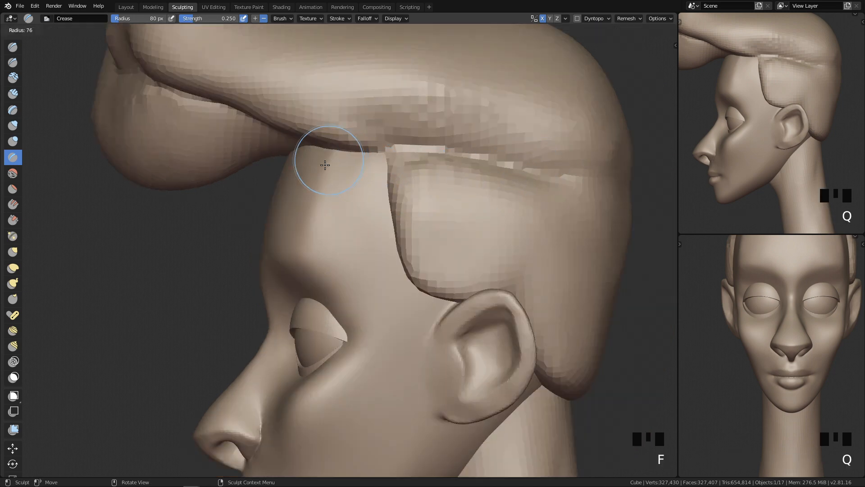
{"action": "left_click", "coordinate": [338, 164], "text": "shift"}
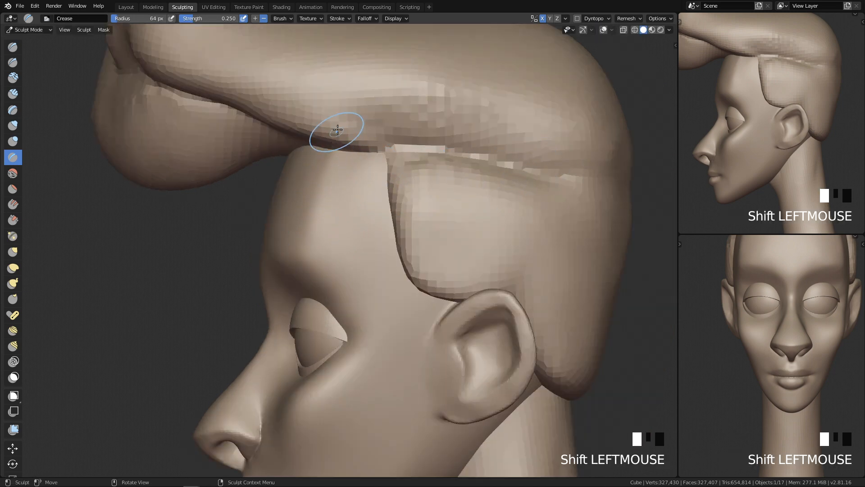
{"action": "mouse_move", "coordinate": [369, 152]}
{"action": "left_mouse_down", "text": "shift"}
{"action": "mouse_move", "coordinate": [360, 156]}
{"action": "mouse_move", "coordinate": [361, 175]}
{"action": "left_mouse_up", "text": "shift"}
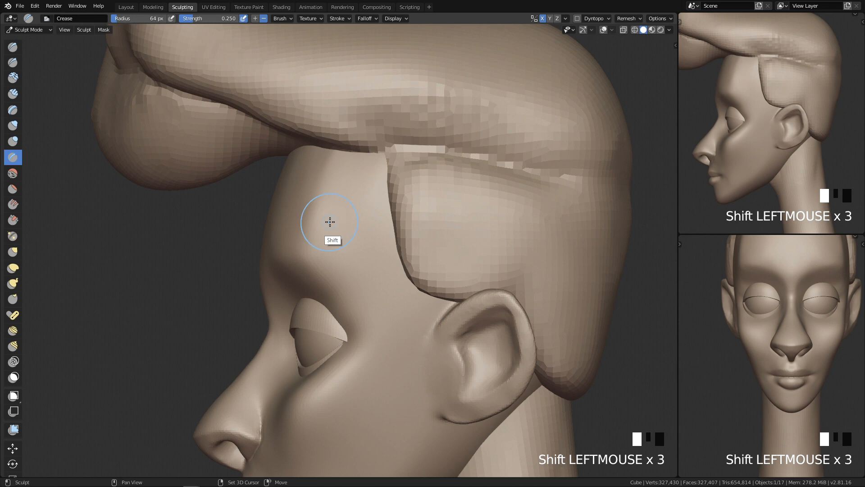
Step: Flatten the temple between the forehead ridge and the side hair with Scrape/Peaks
{"action": "key", "text": "shift+t"}
{"action": "key", "text": "f"}
{"action": "left_click", "coordinate": [389, 208]}
{"action": "key", "text": "f"}
{"action": "left_click", "coordinate": [396, 193]}
{"action": "mouse_move", "coordinate": [378, 184]}
{"action": "left_mouse_down"}
{"action": "mouse_move", "coordinate": [372, 179]}
{"action": "mouse_move", "coordinate": [346, 216]}
{"action": "left_mouse_up"}
Step: Adjust the sides of the upper forehead from front view with Grab at a 164 px radius
{"action": "key", "text": "q"}
{"action": "mouse_move", "coordinate": [489, 217]}
{"action": "middle_mouse_down", "text": "ctrl"}
{"action": "mouse_move", "coordinate": [481, 274]}
{"action": "mouse_move", "coordinate": [479, 242]}
{"action": "mouse_move", "coordinate": [464, 233]}
{"action": "mouse_move", "coordinate": [441, 256]}
{"action": "mouse_move", "coordinate": [439, 190]}
{"action": "middle_mouse_up", "text": "ctrl"}
{"action": "key", "text": "g"}
{"action": "left_click_drag", "start_coordinate": [406, 171], "coordinate": [411, 171]}
{"action": "key", "text": "f"}
{"action": "left_click", "coordinate": [412, 223]}
{"action": "left_click", "coordinate": [412, 226]}
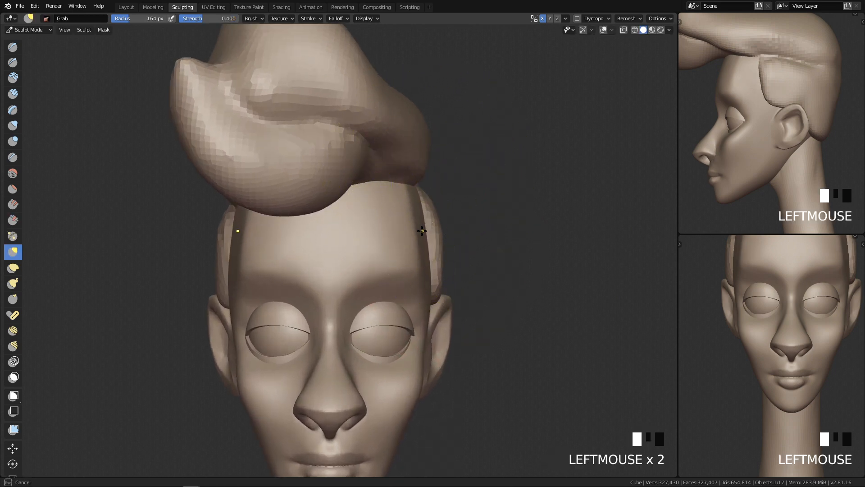
{"action": "left_click_drag", "start_coordinate": [431, 218], "coordinate": [423, 197]}
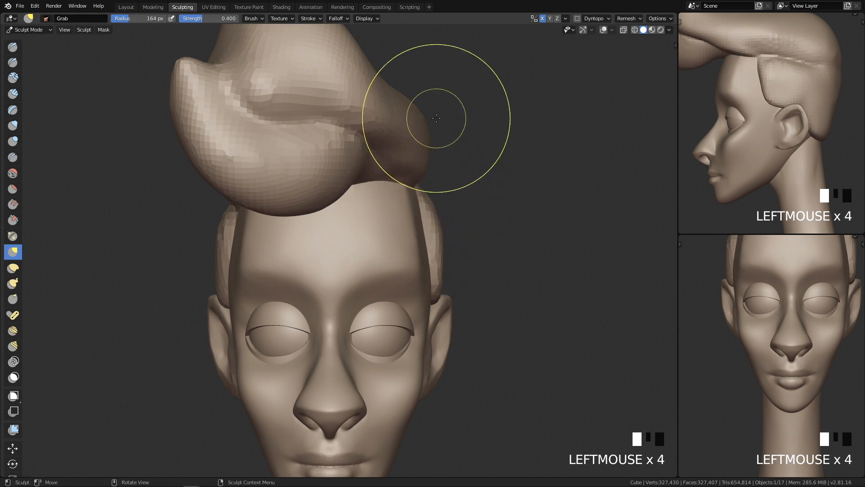
Step: Tighten the brow ridges from front view with Pinch/Magnify at a 103 px radius
{"action": "middle_click_drag", "start_coordinate": [434, 257], "coordinate": [416, 318], "text": "ctrl"}
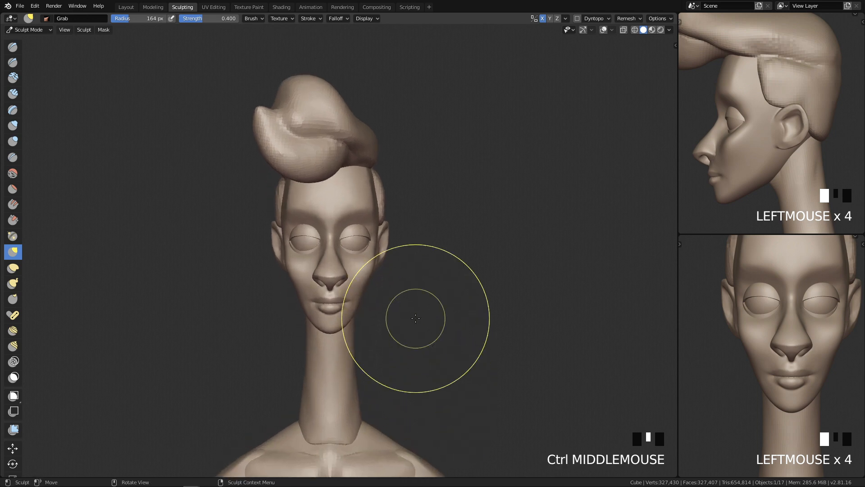
{"action": "mouse_move", "coordinate": [429, 241]}
{"action": "middle_mouse_down", "text": "ctrl"}
{"action": "mouse_move", "coordinate": [440, 242]}
{"action": "mouse_move", "coordinate": [427, 251]}
{"action": "mouse_move", "coordinate": [438, 190]}
{"action": "mouse_move", "coordinate": [408, 193]}
{"action": "middle_mouse_up", "text": "ctrl"}
{"action": "key", "text": "f"}
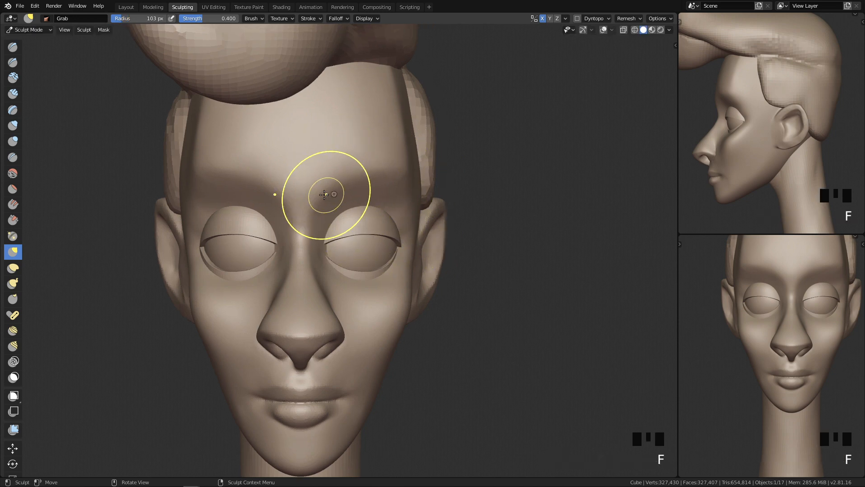
{"action": "key", "text": "p"}
{"action": "left_click_drag", "start_coordinate": [313, 209], "coordinate": [328, 193]}
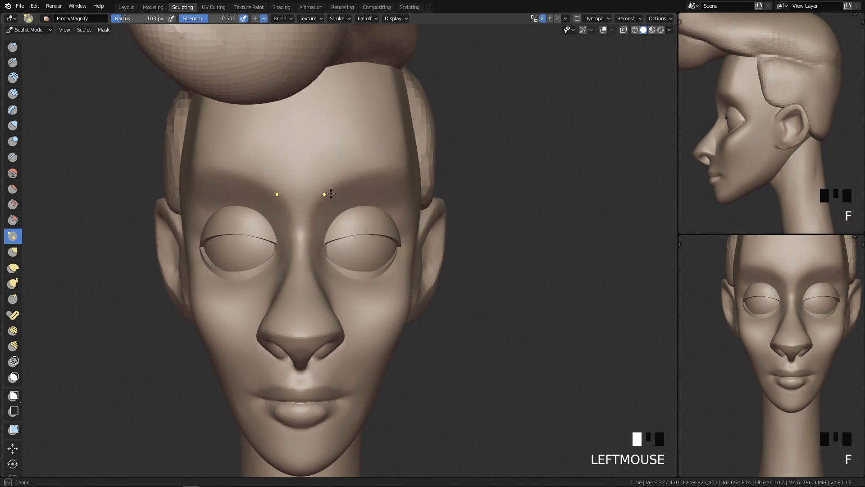
{"action": "mouse_move", "coordinate": [388, 178]}
{"action": "left_mouse_down"}
{"action": "mouse_move", "coordinate": [369, 185]}
{"action": "mouse_move", "coordinate": [398, 201]}
{"action": "left_mouse_up"}
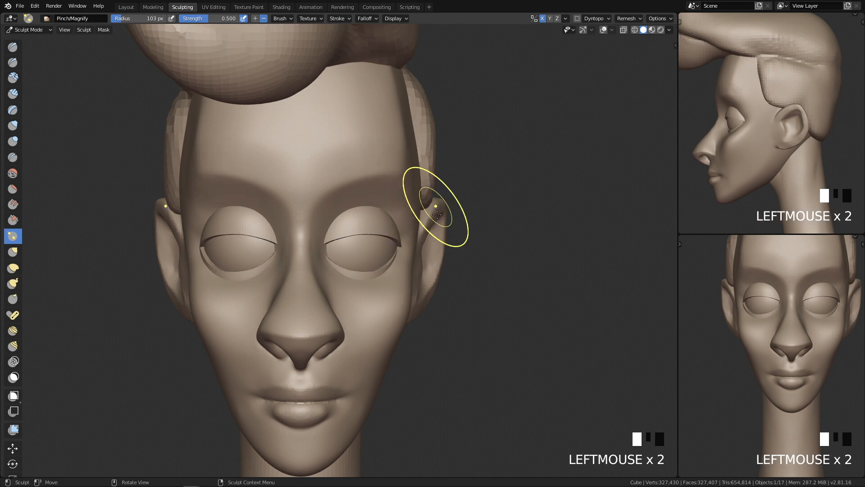
Step: Pinch the outer brow from a three-quarter view at a 103 px radius
{"action": "mouse_move", "coordinate": [463, 262]}
{"action": "middle_mouse_down", "text": "shift"}
{"action": "mouse_move", "coordinate": [456, 254]}
{"action": "mouse_move", "coordinate": [415, 262]}
{"action": "mouse_move", "coordinate": [421, 201]}
{"action": "middle_mouse_up", "text": "shift"}
{"action": "left_click_drag", "start_coordinate": [421, 201], "coordinate": [385, 185]}
{"action": "left_click_drag", "start_coordinate": [339, 138], "coordinate": [381, 177]}
{"action": "middle_click_drag", "start_coordinate": [347, 248], "coordinate": [350, 256], "text": "shift"}
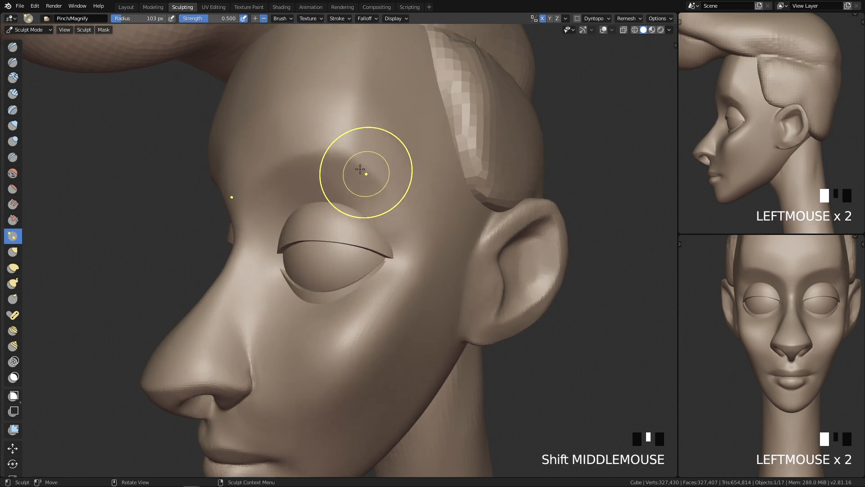
{"action": "left_click_drag", "start_coordinate": [367, 174], "coordinate": [389, 191]}
Step: Pinch along the outer brow toward the temple with an adjusted radius and smooth it
{"action": "key", "text": "f"}
{"action": "left_click", "coordinate": [392, 193]}
{"action": "mouse_move", "coordinate": [363, 164]}
{"action": "left_mouse_down"}
{"action": "mouse_move", "coordinate": [380, 179]}
{"action": "mouse_move", "coordinate": [412, 149]}
{"action": "mouse_move", "coordinate": [425, 183]}
{"action": "left_mouse_up"}
{"action": "middle_click_drag", "start_coordinate": [425, 183], "coordinate": [409, 149]}
{"action": "mouse_move", "coordinate": [363, 189]}
{"action": "left_mouse_down", "text": "shift"}
{"action": "mouse_move", "coordinate": [395, 205]}
{"action": "mouse_move", "coordinate": [383, 198]}
{"action": "mouse_move", "coordinate": [393, 213]}
{"action": "mouse_move", "coordinate": [404, 207]}
{"action": "left_mouse_up", "text": "shift"}
Step: Try a Crease stroke beneath the inner corner of the eye at a 41 px radius and undo it
{"action": "key", "text": "f"}
{"action": "left_click", "coordinate": [389, 200]}
{"action": "key", "text": "q"}
{"action": "mouse_move", "coordinate": [500, 221]}
{"action": "middle_mouse_down", "text": "ctrl"}
{"action": "mouse_move", "coordinate": [486, 283]}
{"action": "mouse_move", "coordinate": [475, 242]}
{"action": "middle_mouse_up", "text": "ctrl"}
{"action": "middle_click_drag", "start_coordinate": [407, 216], "coordinate": [402, 286], "text": "shift"}
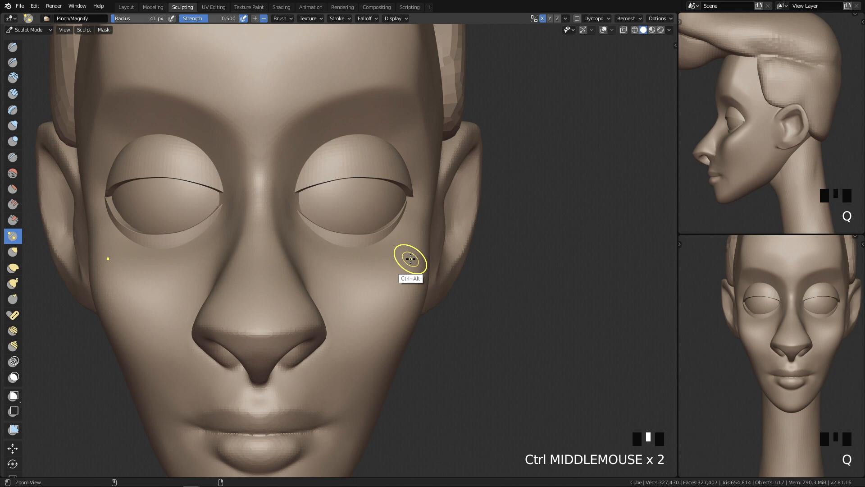
{"action": "middle_click_drag", "start_coordinate": [410, 259], "coordinate": [327, 261], "text": "ctrl"}
{"action": "key", "text": "4"}
{"action": "left_click_drag", "start_coordinate": [304, 234], "coordinate": [300, 228]}
{"action": "key", "text": "ctrl+z"}
{"action": "left_click", "coordinate": [326, 236]}
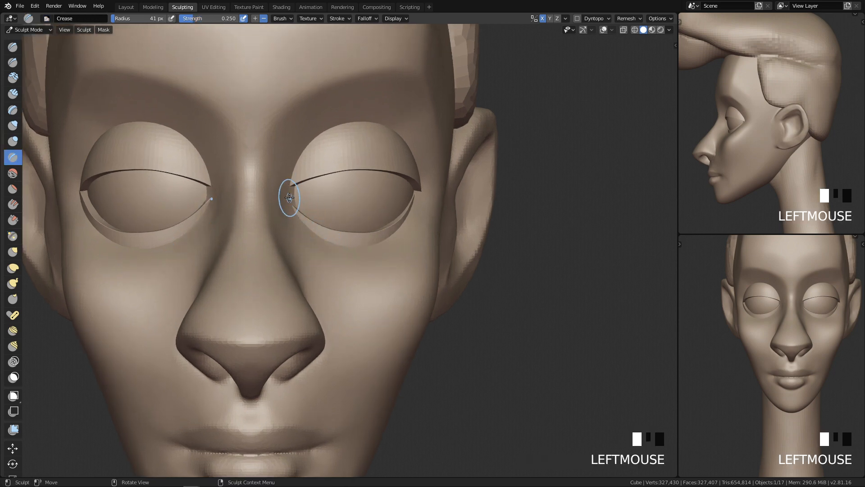
Step: Crease a fold below each eye's inner corner at a 21 px radius and undo the outer strokes
{"action": "key", "text": "f"}
{"action": "left_click_drag", "start_coordinate": [338, 260], "coordinate": [339, 261]}
{"action": "left_click_drag", "start_coordinate": [289, 209], "coordinate": [338, 258]}
{"action": "key", "text": "ctrl+z"}
{"action": "mouse_move", "coordinate": [289, 205]}
{"action": "left_mouse_down"}
{"action": "mouse_move", "coordinate": [335, 256]}
{"action": "mouse_move", "coordinate": [284, 201]}
{"action": "left_mouse_up"}
{"action": "middle_click_drag", "start_coordinate": [421, 296], "coordinate": [368, 273]}
{"action": "left_click_drag", "start_coordinate": [287, 248], "coordinate": [341, 273]}
{"action": "key", "text": "q"}
{"action": "middle_click_drag", "start_coordinate": [375, 366], "coordinate": [378, 338], "text": "ctrl"}
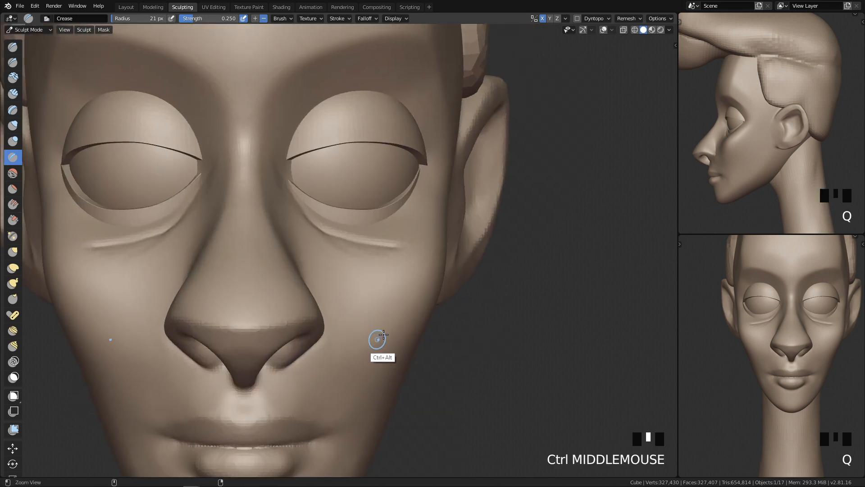
{"action": "key", "text": "ctrl+z"}
{"action": "key", "text": "ctrl+z"}
{"action": "key", "text": "ctrl+z"}
{"action": "key", "text": "ctrl+z"}
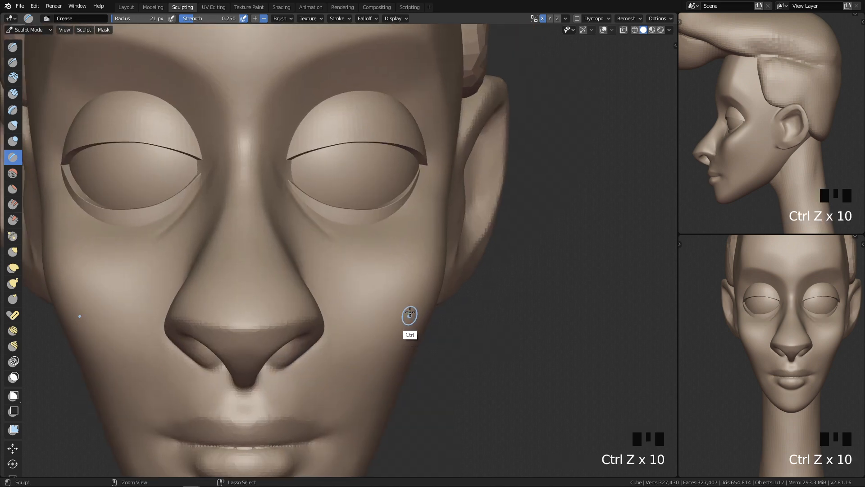
Step: Try extending the under-eye crease outward at a 37 px radius and undo the strokes
{"action": "middle_click_drag", "start_coordinate": [453, 235], "coordinate": [397, 227], "text": "shift"}
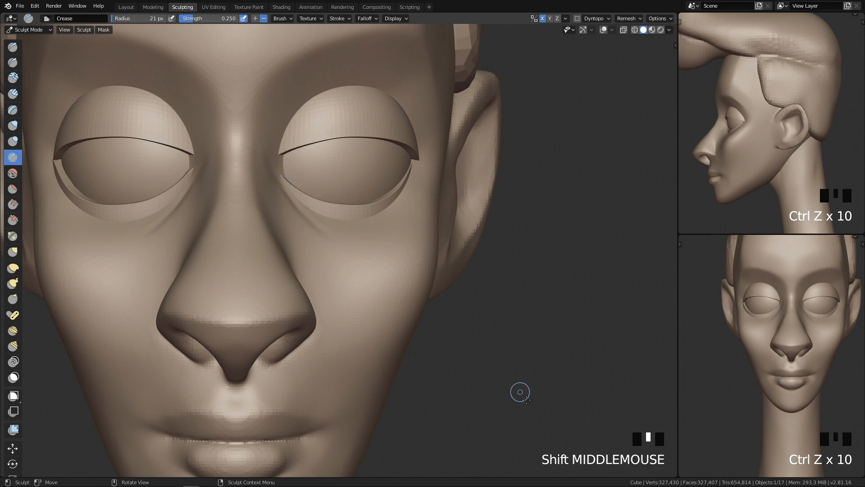
{"action": "mouse_move", "coordinate": [356, 225]}
{"action": "middle_mouse_down", "text": "shift"}
{"action": "mouse_move", "coordinate": [404, 261]}
{"action": "mouse_move", "coordinate": [400, 251]}
{"action": "middle_mouse_up", "text": "shift"}
{"action": "key", "text": "f"}
{"action": "left_click_drag", "start_coordinate": [337, 238], "coordinate": [369, 243]}
{"action": "key", "text": "ctrl+z"}
{"action": "mouse_move", "coordinate": [304, 217]}
{"action": "left_mouse_down"}
{"action": "mouse_move", "coordinate": [338, 236]}
{"action": "mouse_move", "coordinate": [374, 240]}
{"action": "left_mouse_up"}
{"action": "key", "text": "ctrl+z"}
{"action": "key", "text": "ctrl+z"}
{"action": "key", "text": "ctrl+z"}
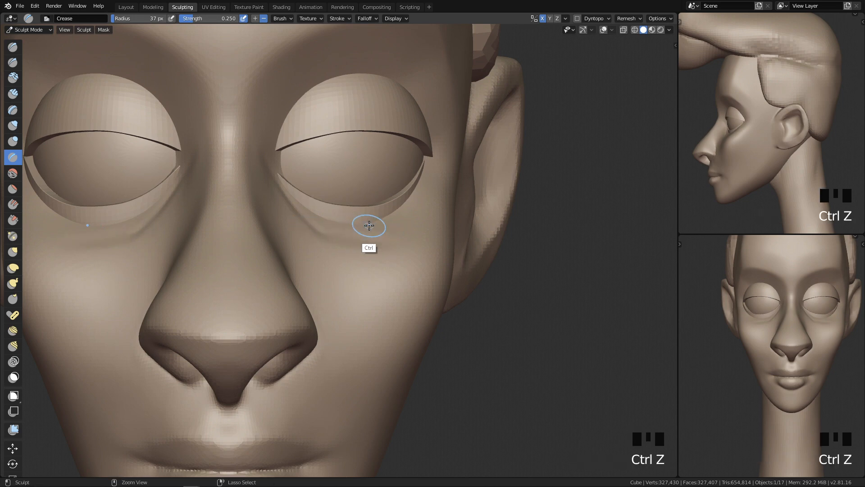
Step: Crease the under-eye folds from the inner eye corners toward the outer cheeks at a 37 px radius and smooth them
{"action": "left_click_drag", "start_coordinate": [275, 187], "coordinate": [341, 236]}
{"action": "key", "text": "ctrl+z"}
{"action": "left_click_drag", "start_coordinate": [297, 215], "coordinate": [349, 236]}
{"action": "left_click_drag", "start_coordinate": [325, 229], "coordinate": [362, 239]}
{"action": "key", "text": "ctrl+z"}
{"action": "left_click_drag", "start_coordinate": [312, 226], "coordinate": [361, 244]}
{"action": "left_click_drag", "start_coordinate": [344, 241], "coordinate": [398, 251]}
{"action": "left_click_drag", "start_coordinate": [354, 244], "coordinate": [413, 254]}
{"action": "mouse_move", "coordinate": [447, 295]}
{"action": "middle_mouse_down", "text": "ctrl"}
{"action": "mouse_move", "coordinate": [463, 356]}
{"action": "mouse_move", "coordinate": [461, 322]}
{"action": "mouse_move", "coordinate": [473, 408]}
{"action": "mouse_move", "coordinate": [393, 240]}
{"action": "middle_mouse_up", "text": "ctrl"}
{"action": "left_click_drag", "start_coordinate": [316, 212], "coordinate": [315, 199], "text": "shift"}
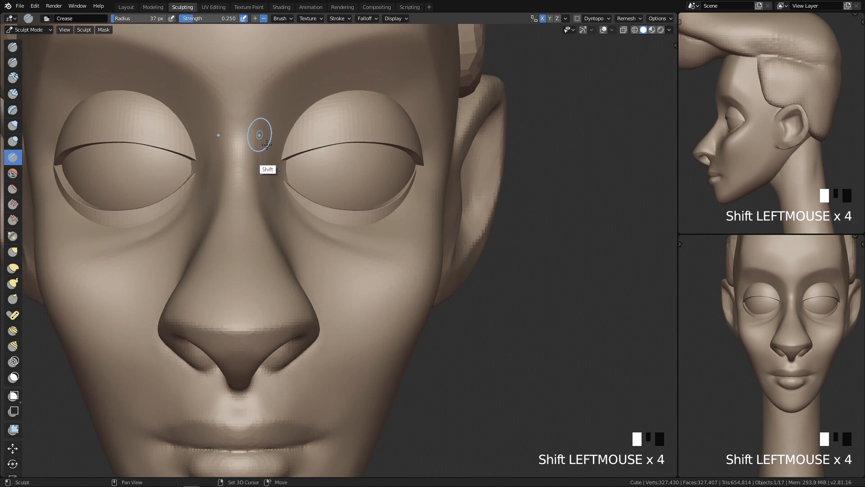
Step: Smooth the under-eye folds and the upper cheeks just below them
{"action": "middle_click_drag", "start_coordinate": [399, 245], "coordinate": [399, 276], "text": "ctrl"}
{"action": "middle_click_drag", "start_coordinate": [393, 238], "coordinate": [396, 266]}
{"action": "left_click_drag", "start_coordinate": [388, 268], "coordinate": [375, 260], "text": "shift"}
{"action": "left_click_drag", "start_coordinate": [290, 212], "coordinate": [323, 237], "text": "shift"}
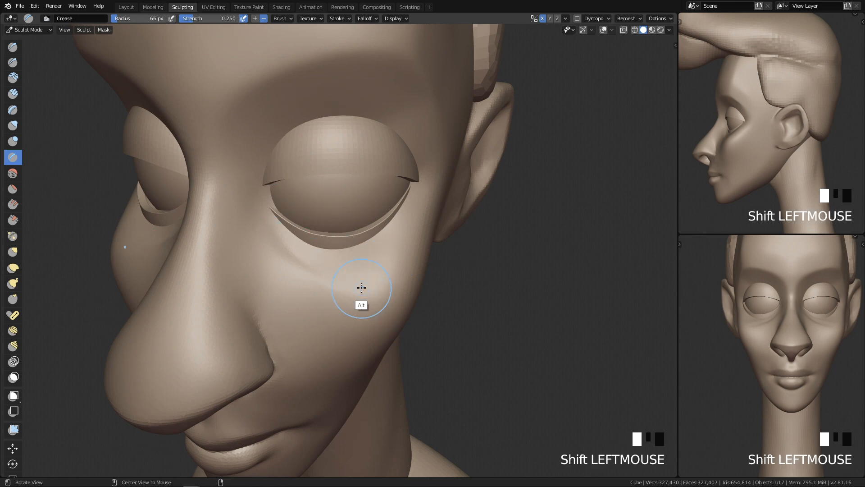
Step: Tighten the under-eye folds with the Pinch/Magnify brush at a 45 px radius, undoing the first stroke before repeating it
{"action": "middle_click_drag", "start_coordinate": [361, 290], "coordinate": [338, 194]}
{"action": "key", "text": "shift+2"}
{"action": "key", "text": "f"}
{"action": "left_click", "coordinate": [329, 217]}
{"action": "mouse_move", "coordinate": [311, 236]}
{"action": "left_mouse_down"}
{"action": "mouse_move", "coordinate": [327, 250]}
{"action": "mouse_move", "coordinate": [345, 230]}
{"action": "left_mouse_up"}
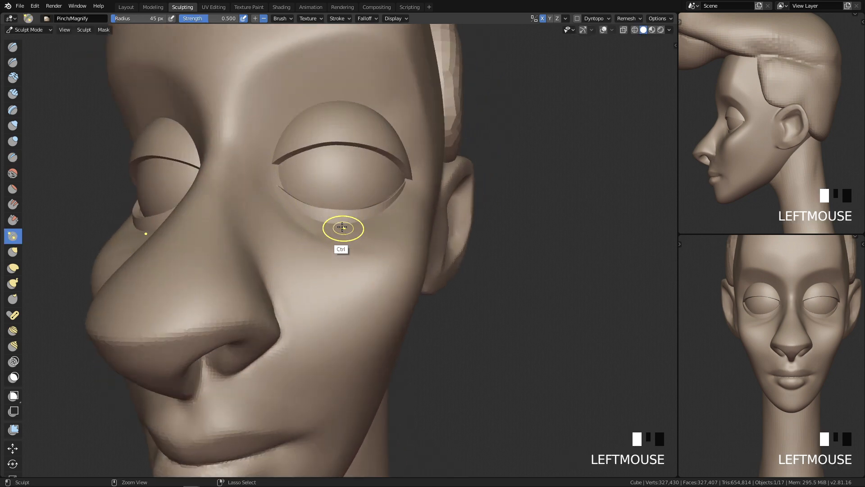
{"action": "key", "text": "ctrl+z"}
{"action": "middle_click_drag", "start_coordinate": [324, 219], "coordinate": [334, 240]}
{"action": "mouse_move", "coordinate": [321, 251]}
{"action": "left_mouse_down"}
{"action": "mouse_move", "coordinate": [353, 270]}
{"action": "mouse_move", "coordinate": [376, 269]}
{"action": "mouse_move", "coordinate": [293, 224]}
{"action": "left_mouse_up"}
Step: Set up the Crease brush with an 8 px radius for fine detail at the inner eye corners
{"action": "scroll", "coordinate": [287, 212], "scroll_direction": "up", "scroll_amount": 6}
{"action": "mouse_move", "coordinate": [453, 285]}
{"action": "middle_mouse_down", "text": "ctrl"}
{"action": "mouse_move", "coordinate": [502, 236]}
{"action": "mouse_move", "coordinate": [433, 317]}
{"action": "mouse_move", "coordinate": [388, 331]}
{"action": "mouse_move", "coordinate": [394, 270]}
{"action": "mouse_move", "coordinate": [363, 188]}
{"action": "mouse_move", "coordinate": [376, 271]}
{"action": "mouse_move", "coordinate": [344, 187]}
{"action": "middle_mouse_up", "text": "ctrl"}
{"action": "key", "text": "shift+c"}
{"action": "key", "text": "f"}
{"action": "left_click", "coordinate": [293, 171]}
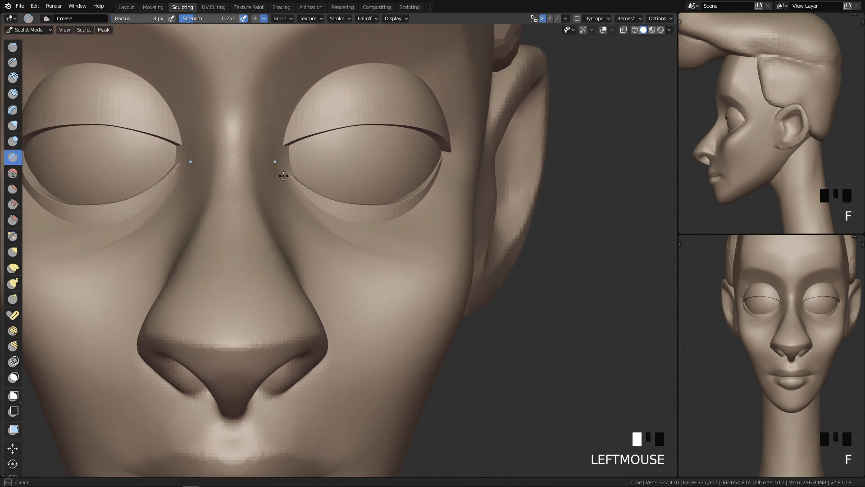
Step: Sculpt a fine crease at the inner eye corner with the Crease brush at 11 px radius, and smooth it
{"action": "left_click_drag", "start_coordinate": [273, 163], "coordinate": [284, 178]}
{"action": "key", "text": "ctrl+z"}
{"action": "left_click", "coordinate": [294, 188]}
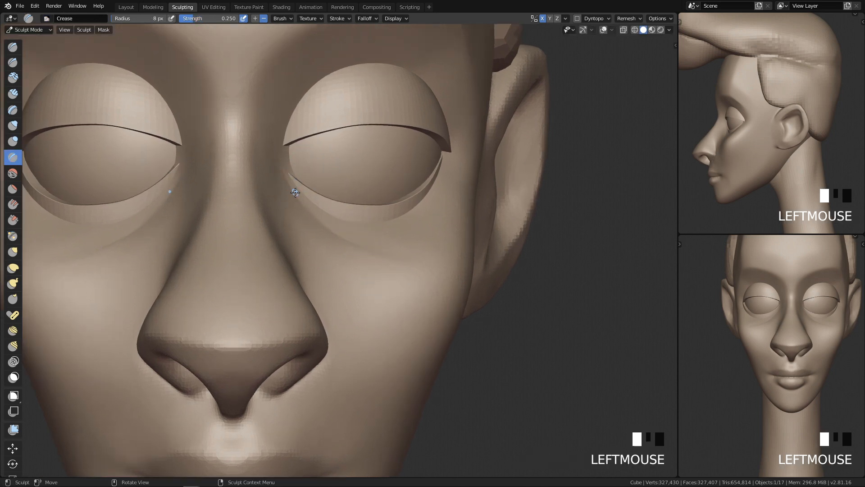
{"action": "left_click", "coordinate": [283, 171]}
{"action": "key", "text": "f"}
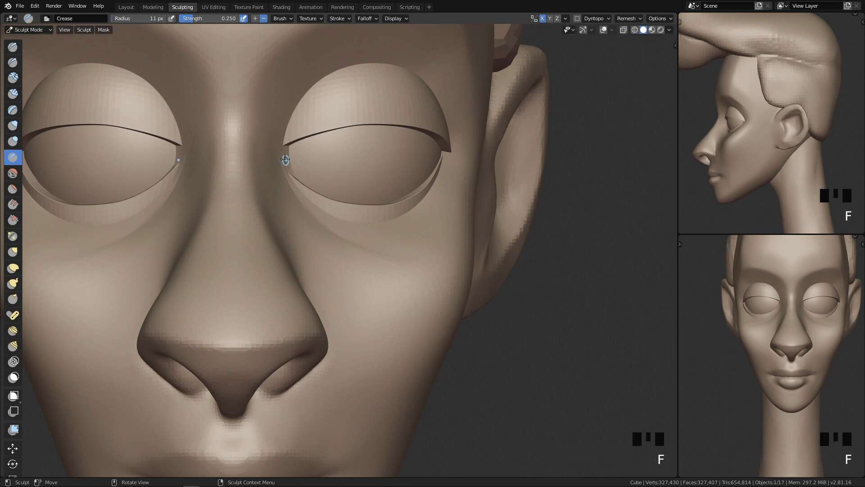
{"action": "left_click", "coordinate": [268, 120]}
{"action": "left_click", "coordinate": [287, 185]}
{"action": "left_click", "coordinate": [276, 169], "text": "shift"}
{"action": "left_click", "coordinate": [284, 155], "text": "shift"}
Step: Enlarge the brush radius to 38 px and blend the inner eye corner into the nose side and lower eyelid
{"action": "key", "text": "f"}
{"action": "left_click", "coordinate": [270, 131], "text": "shift"}
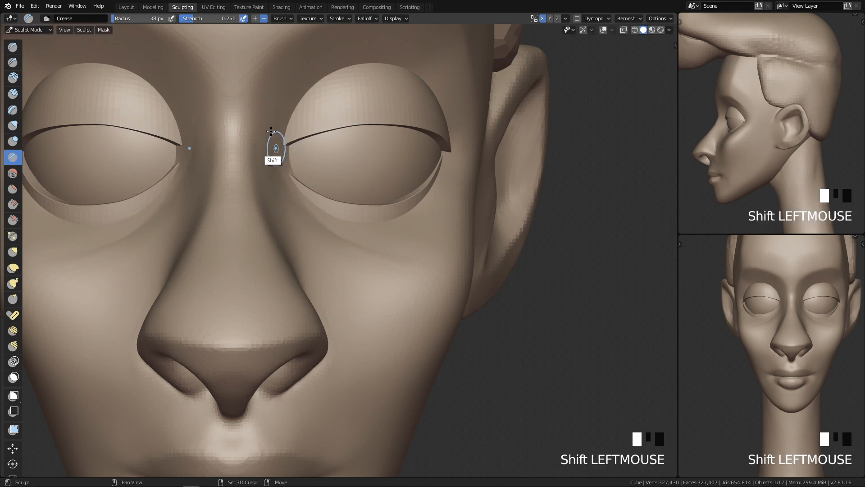
{"action": "left_click", "coordinate": [299, 183], "text": "shift"}
{"action": "left_click", "coordinate": [271, 135]}
{"action": "left_click", "coordinate": [304, 208]}
{"action": "left_click_drag", "start_coordinate": [277, 152], "coordinate": [299, 203]}
{"action": "left_click", "coordinate": [325, 230], "text": "shift"}
{"action": "left_click_drag", "start_coordinate": [325, 230], "coordinate": [341, 237]}
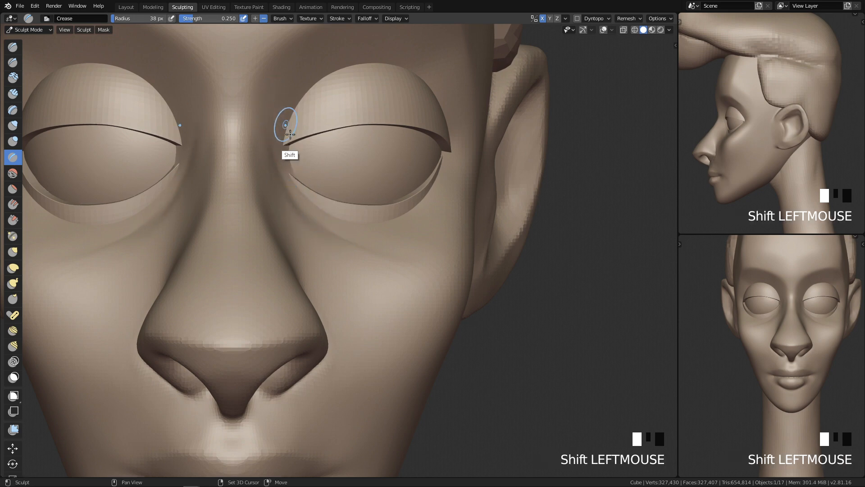
Step: Sculpt vertical Crease strokes between the inner eyebrows above the nose bridge, undoing the first attempt
{"action": "middle_click_drag", "start_coordinate": [314, 123], "coordinate": [390, 213], "text": "ctrl"}
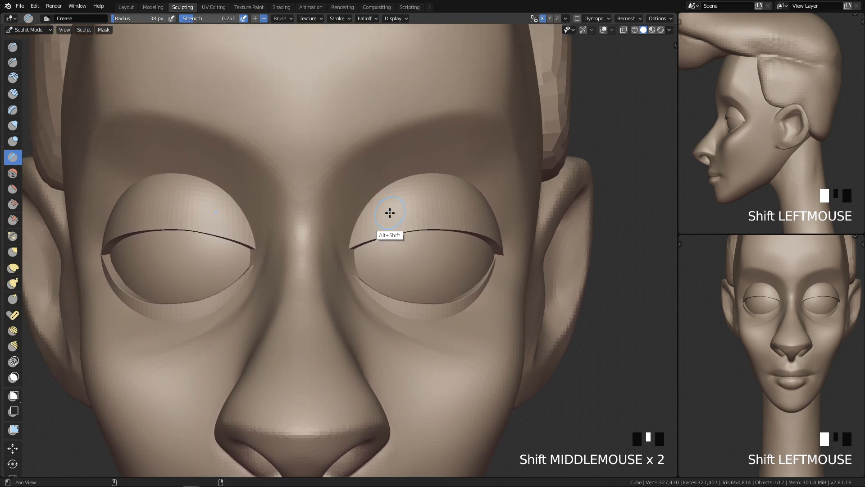
{"action": "mouse_move", "coordinate": [319, 116]}
{"action": "left_mouse_down"}
{"action": "mouse_move", "coordinate": [318, 210]}
{"action": "mouse_move", "coordinate": [323, 135]}
{"action": "left_mouse_up"}
{"action": "key", "text": "ctrl+z"}
{"action": "key", "text": "f"}
{"action": "left_click", "coordinate": [304, 181]}
{"action": "key", "text": "f"}
{"action": "left_click", "coordinate": [321, 176]}
{"action": "left_click_drag", "start_coordinate": [280, 198], "coordinate": [277, 131]}
{"action": "left_click_drag", "start_coordinate": [321, 198], "coordinate": [323, 133]}
{"action": "mouse_move", "coordinate": [324, 194]}
{"action": "middle_mouse_down", "text": "ctrl"}
{"action": "mouse_move", "coordinate": [367, 282]}
{"action": "mouse_move", "coordinate": [383, 389]}
{"action": "mouse_move", "coordinate": [342, 190]}
{"action": "middle_mouse_up", "text": "ctrl"}
Step: Smooth the creased area between the eyebrows with a 31 px brush radius
{"action": "key", "text": "f"}
{"action": "left_click", "coordinate": [323, 140], "text": "shift"}
{"action": "left_click", "coordinate": [336, 120], "text": "shift"}
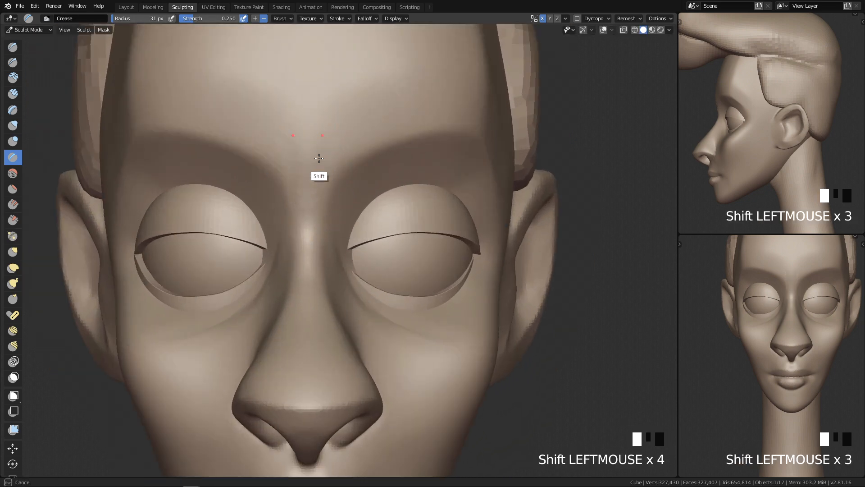
{"action": "middle_click_drag", "start_coordinate": [313, 200], "coordinate": [417, 430], "text": "ctrl"}
{"action": "middle_click_drag", "start_coordinate": [405, 380], "coordinate": [376, 287], "text": "shift"}
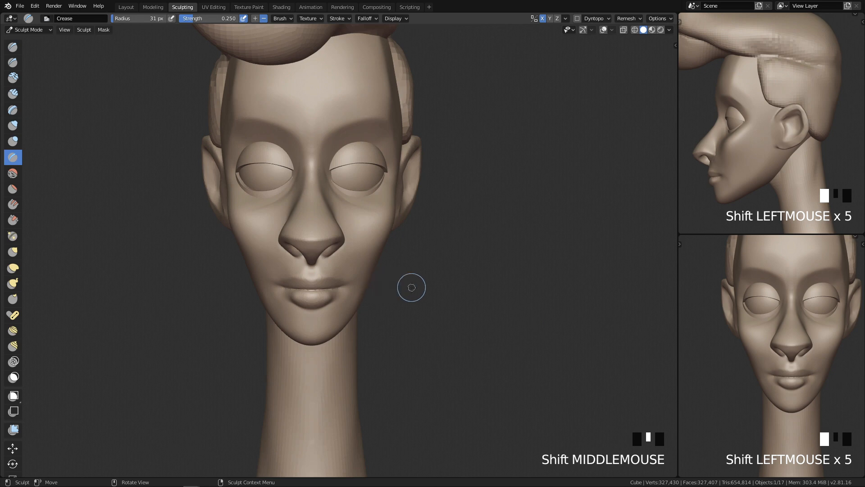
Step: Pinch the cheekbone below the outer eye corner using the Pinch/Magnify brush at 56 px radius
{"action": "mouse_move", "coordinate": [425, 322]}
{"action": "middle_mouse_down", "text": "ctrl"}
{"action": "mouse_move", "coordinate": [425, 293]}
{"action": "mouse_move", "coordinate": [464, 301]}
{"action": "mouse_move", "coordinate": [428, 234]}
{"action": "mouse_move", "coordinate": [374, 229]}
{"action": "middle_mouse_up", "text": "ctrl"}
{"action": "key", "text": "shift+2"}
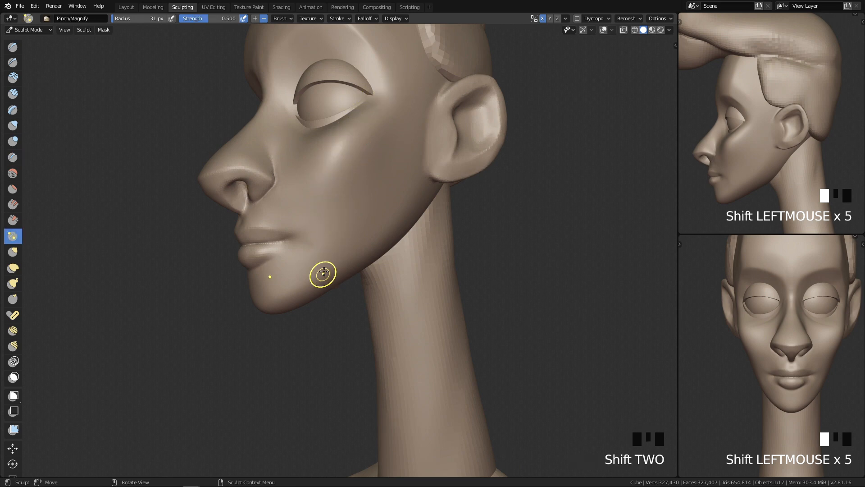
{"action": "key", "text": "f"}
{"action": "left_click", "coordinate": [407, 91]}
{"action": "left_click", "coordinate": [387, 114]}
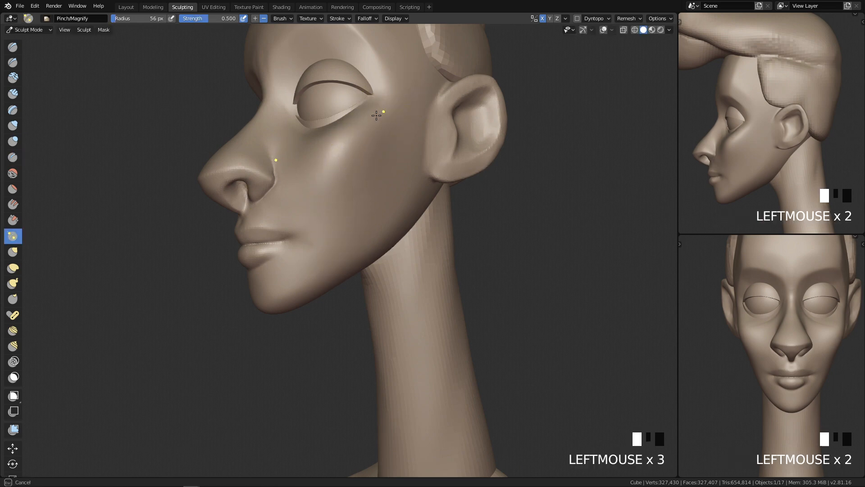
{"action": "middle_click_drag", "start_coordinate": [335, 171], "coordinate": [403, 193]}
{"action": "left_click", "coordinate": [351, 170]}
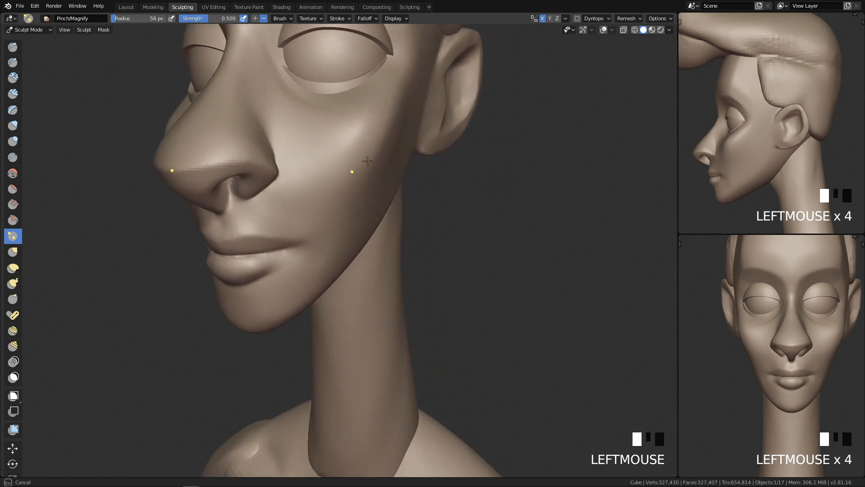
Step: Smooth the pinched cheekbone and the hollow of the cheek below it
{"action": "middle_click_drag", "start_coordinate": [323, 231], "coordinate": [344, 234], "text": "shift"}
{"action": "left_click", "coordinate": [323, 193], "text": "shift"}
{"action": "middle_click_drag", "start_coordinate": [314, 197], "coordinate": [374, 154]}
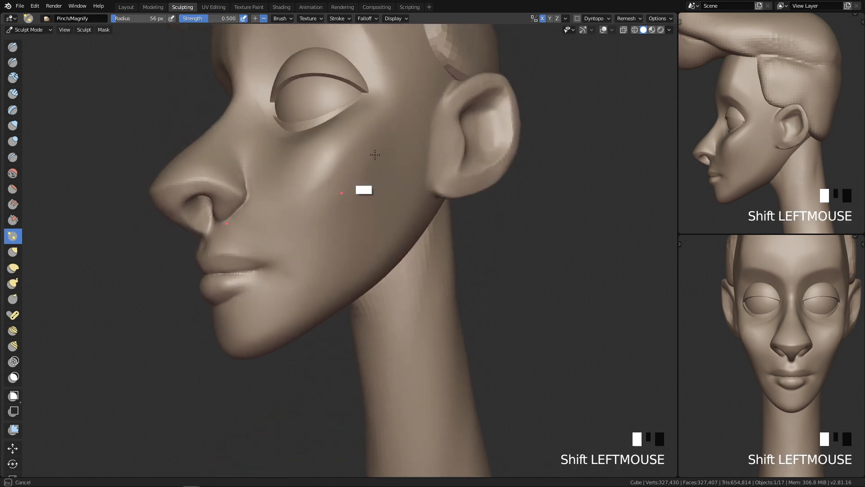
{"action": "middle_click_drag", "start_coordinate": [358, 188], "coordinate": [366, 208]}
{"action": "left_click_drag", "start_coordinate": [329, 227], "coordinate": [346, 158], "text": "shift"}
{"action": "left_click_drag", "start_coordinate": [353, 131], "coordinate": [337, 216], "text": "shift"}
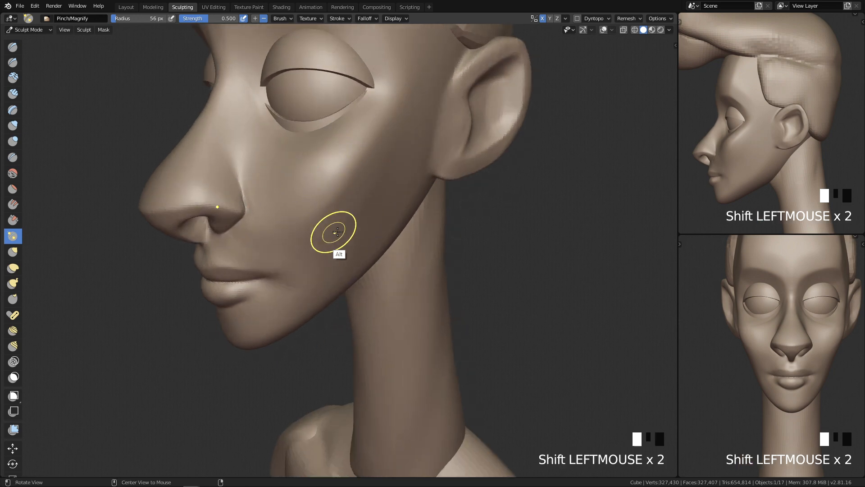
Step: Run repeated Pinch/Magnify strokes back and forth along the cheekbone edge to sharpen it
{"action": "middle_click_drag", "start_coordinate": [336, 232], "coordinate": [350, 172]}
{"action": "left_click_drag", "start_coordinate": [314, 197], "coordinate": [345, 153]}
{"action": "left_click_drag", "start_coordinate": [345, 152], "coordinate": [314, 200]}
{"action": "left_click_drag", "start_coordinate": [316, 193], "coordinate": [344, 154]}
{"action": "left_click_drag", "start_coordinate": [341, 156], "coordinate": [315, 205]}
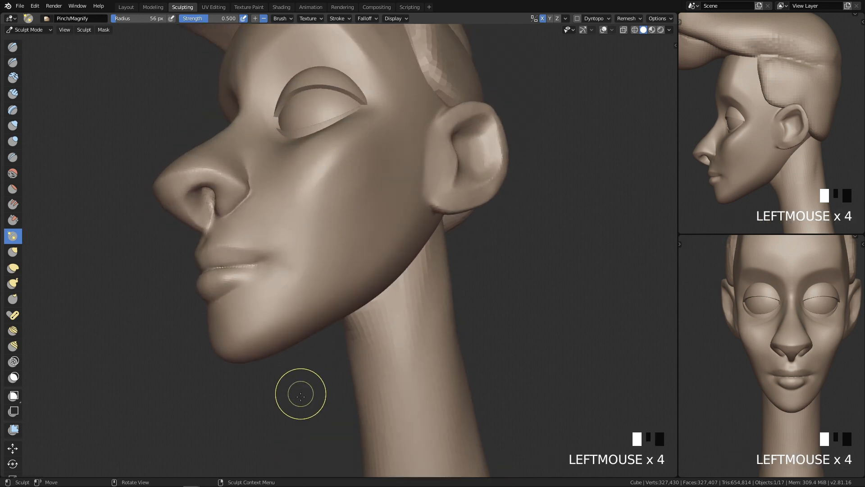
Step: Sculpt inverted Crease strokes from the cheekbone down the cheek, and smooth them at 56 px radius
{"action": "key", "text": "4"}
{"action": "left_click_drag", "start_coordinate": [319, 200], "coordinate": [336, 158], "text": "ctrl"}
{"action": "mouse_move", "coordinate": [335, 161]}
{"action": "left_mouse_down", "text": "ctrl"}
{"action": "mouse_move", "coordinate": [312, 298]}
{"action": "mouse_move", "coordinate": [333, 167]}
{"action": "left_mouse_up", "text": "ctrl"}
{"action": "left_click_drag", "start_coordinate": [332, 168], "coordinate": [308, 311], "text": "ctrl"}
{"action": "middle_click_drag", "start_coordinate": [307, 322], "coordinate": [430, 245]}
{"action": "key", "text": "q"}
{"action": "mouse_move", "coordinate": [430, 249]}
{"action": "middle_mouse_down"}
{"action": "mouse_move", "coordinate": [400, 254]}
{"action": "mouse_move", "coordinate": [344, 285]}
{"action": "mouse_move", "coordinate": [313, 239]}
{"action": "middle_mouse_up"}
{"action": "left_click_drag", "start_coordinate": [313, 238], "coordinate": [320, 224], "text": "shift"}
{"action": "middle_click_drag", "start_coordinate": [331, 180], "coordinate": [350, 182]}
{"action": "left_click", "coordinate": [349, 183], "text": "shift"}
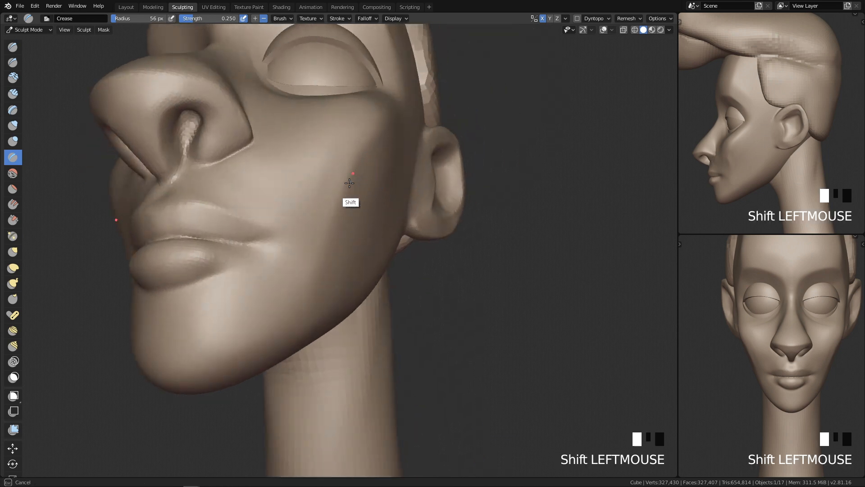
Step: Enlarge the brush radius to about 98 px and smooth the side of the cheek below the cheekbone
{"action": "key", "text": "f"}
{"action": "left_click", "coordinate": [368, 199], "text": "shift"}
{"action": "middle_click_drag", "start_coordinate": [323, 284], "coordinate": [365, 253], "text": "ctrl"}
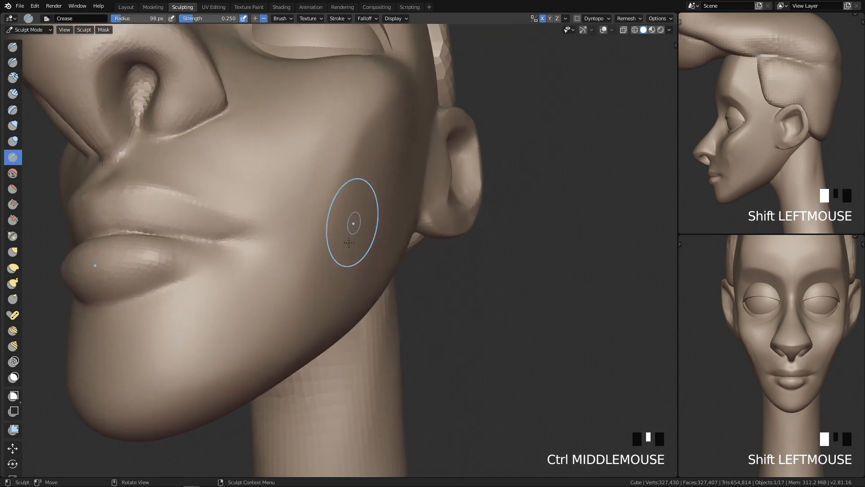
{"action": "mouse_move", "coordinate": [341, 204]}
{"action": "middle_mouse_down"}
{"action": "mouse_move", "coordinate": [353, 201]}
{"action": "mouse_move", "coordinate": [351, 182]}
{"action": "middle_mouse_up"}
{"action": "mouse_move", "coordinate": [351, 182]}
{"action": "left_mouse_down", "text": "shift"}
{"action": "mouse_move", "coordinate": [338, 158]}
{"action": "mouse_move", "coordinate": [344, 163]}
{"action": "left_mouse_up", "text": "shift"}
{"action": "left_click_drag", "start_coordinate": [383, 130], "coordinate": [349, 210], "text": "shift"}
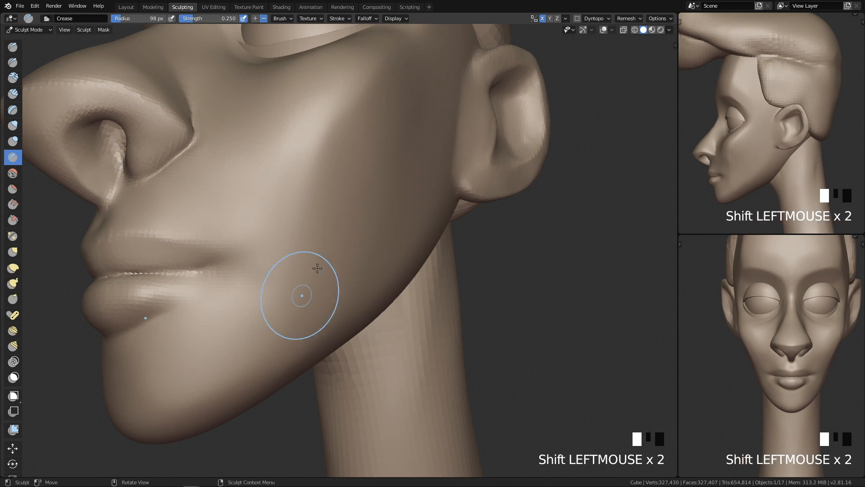
Step: Reduce the brush radius to 62 px and smooth the cheek from the nostril across to the cheekbone
{"action": "middle_click_drag", "start_coordinate": [296, 311], "coordinate": [276, 332]}
{"action": "key", "text": "q"}
{"action": "mouse_move", "coordinate": [420, 226]}
{"action": "middle_mouse_down", "text": "ctrl"}
{"action": "mouse_move", "coordinate": [389, 354]}
{"action": "mouse_move", "coordinate": [336, 286]}
{"action": "middle_mouse_up", "text": "ctrl"}
{"action": "mouse_move", "coordinate": [329, 281]}
{"action": "left_mouse_down", "text": "shift"}
{"action": "mouse_move", "coordinate": [317, 288]}
{"action": "mouse_move", "coordinate": [331, 254]}
{"action": "left_mouse_up", "text": "shift"}
{"action": "middle_click_drag", "start_coordinate": [332, 255], "coordinate": [360, 239]}
{"action": "key", "text": "f"}
{"action": "left_click", "coordinate": [337, 236]}
{"action": "mouse_move", "coordinate": [295, 227]}
{"action": "left_mouse_down", "text": "shift"}
{"action": "mouse_move", "coordinate": [296, 184]}
{"action": "mouse_move", "coordinate": [260, 208]}
{"action": "left_mouse_up", "text": "shift"}
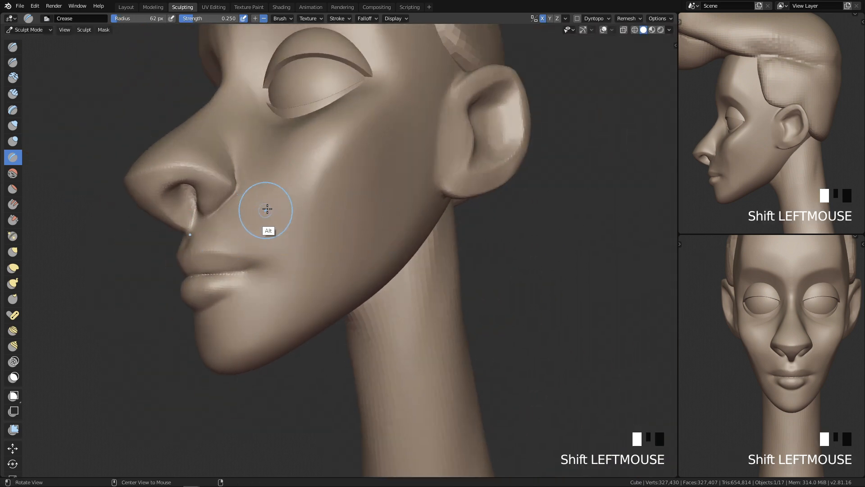
{"action": "middle_click_drag", "start_coordinate": [261, 209], "coordinate": [315, 251]}
{"action": "left_click_drag", "start_coordinate": [315, 203], "coordinate": [340, 180], "text": "shift"}
Step: Reduce the brush radius to 45 px and smooth the outer cheek
{"action": "mouse_move", "coordinate": [313, 243]}
{"action": "middle_mouse_down"}
{"action": "mouse_move", "coordinate": [423, 177]}
{"action": "mouse_move", "coordinate": [407, 310]}
{"action": "mouse_move", "coordinate": [400, 313]}
{"action": "middle_mouse_up"}
{"action": "key", "text": "f"}
{"action": "left_click", "coordinate": [363, 242]}
{"action": "mouse_move", "coordinate": [360, 206]}
{"action": "left_mouse_down", "text": "shift"}
{"action": "mouse_move", "coordinate": [353, 196]}
{"action": "mouse_move", "coordinate": [371, 210]}
{"action": "left_mouse_up", "text": "shift"}
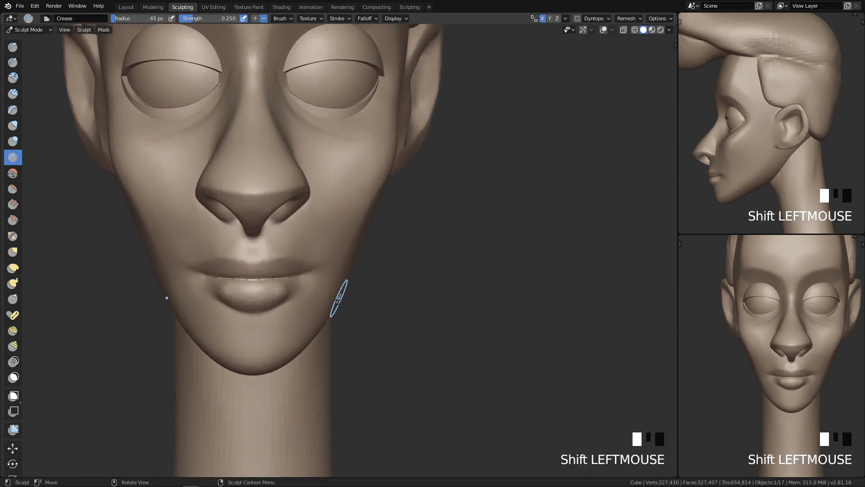
Step: Smooth the cheek area beside the nostril, undoing the last smoothing stroke
{"action": "mouse_move", "coordinate": [386, 236]}
{"action": "middle_mouse_down", "text": "ctrl"}
{"action": "mouse_move", "coordinate": [375, 327]}
{"action": "mouse_move", "coordinate": [507, 294]}
{"action": "mouse_move", "coordinate": [426, 311]}
{"action": "mouse_move", "coordinate": [392, 286]}
{"action": "middle_mouse_up", "text": "ctrl"}
{"action": "mouse_move", "coordinate": [267, 250]}
{"action": "middle_mouse_down"}
{"action": "mouse_move", "coordinate": [311, 259]}
{"action": "mouse_move", "coordinate": [347, 225]}
{"action": "middle_mouse_up"}
{"action": "left_click_drag", "start_coordinate": [286, 197], "coordinate": [264, 187], "text": "shift"}
{"action": "mouse_move", "coordinate": [265, 191]}
{"action": "middle_mouse_down"}
{"action": "mouse_move", "coordinate": [272, 246]}
{"action": "mouse_move", "coordinate": [322, 259]}
{"action": "mouse_move", "coordinate": [284, 221]}
{"action": "middle_mouse_up"}
{"action": "mouse_move", "coordinate": [255, 213]}
{"action": "left_mouse_down", "text": "shift"}
{"action": "mouse_move", "coordinate": [258, 205]}
{"action": "mouse_move", "coordinate": [284, 286]}
{"action": "left_mouse_up", "text": "shift"}
{"action": "key", "text": "ctrl+z"}
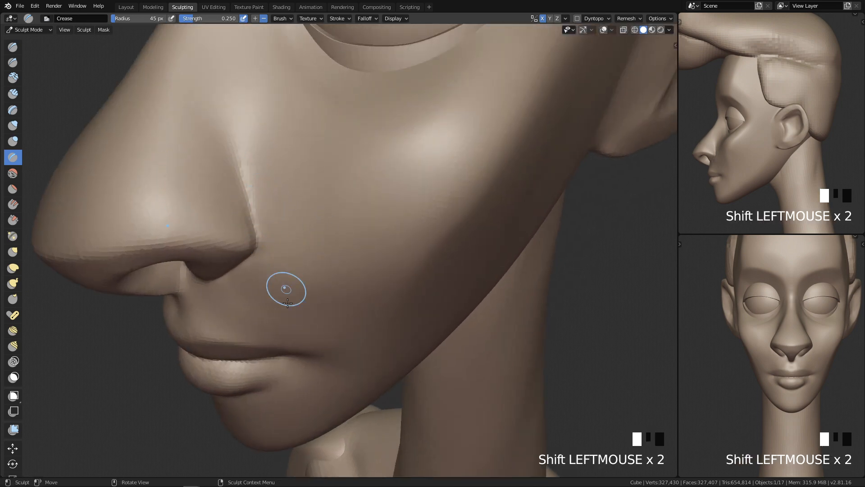
Step: Examine the head's proportions from the front and smooth one small spot on the face
{"action": "key", "text": "q"}
{"action": "mouse_move", "coordinate": [471, 264]}
{"action": "middle_mouse_down", "text": "ctrl"}
{"action": "mouse_move", "coordinate": [450, 332]}
{"action": "mouse_move", "coordinate": [443, 415]}
{"action": "middle_mouse_up", "text": "ctrl"}
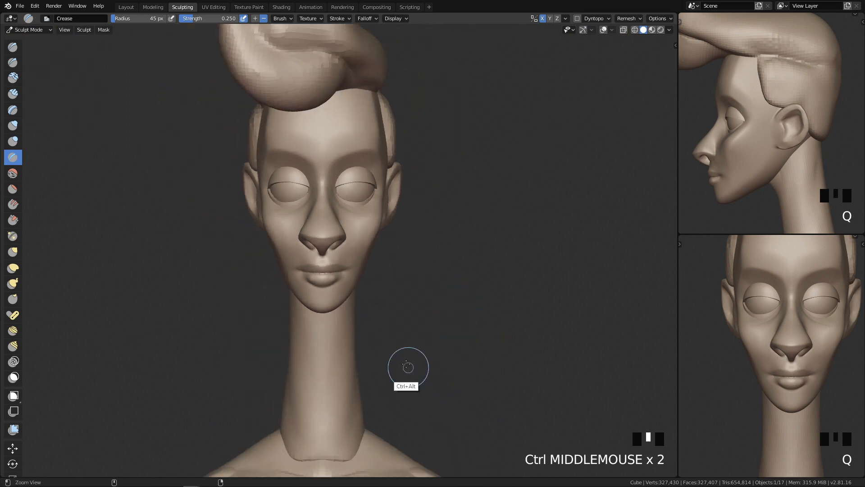
{"action": "mouse_move", "coordinate": [434, 374]}
{"action": "middle_mouse_down", "text": "shift"}
{"action": "mouse_move", "coordinate": [404, 290]}
{"action": "mouse_move", "coordinate": [429, 324]}
{"action": "mouse_move", "coordinate": [423, 315]}
{"action": "middle_mouse_up", "text": "shift"}
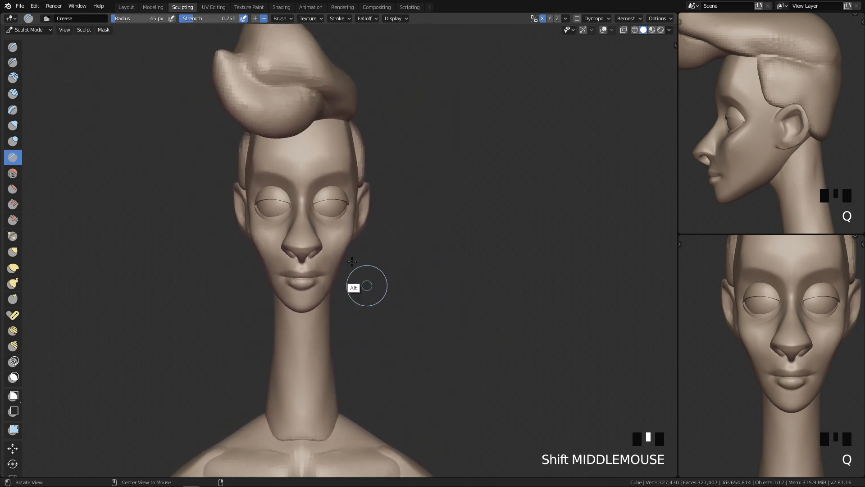
{"action": "middle_click_drag", "start_coordinate": [393, 237], "coordinate": [387, 243], "text": "shift"}
{"action": "middle_click_drag", "start_coordinate": [387, 243], "coordinate": [368, 176], "text": "ctrl"}
{"action": "middle_click_drag", "start_coordinate": [331, 216], "coordinate": [396, 303], "text": "shift"}
{"action": "middle_click_drag", "start_coordinate": [349, 263], "coordinate": [331, 198], "text": "ctrl"}
{"action": "mouse_move", "coordinate": [320, 191]}
{"action": "left_mouse_down", "text": "shift"}
{"action": "mouse_move", "coordinate": [313, 197]}
{"action": "mouse_move", "coordinate": [321, 169]}
{"action": "left_mouse_up", "text": "shift"}
{"action": "middle_click_drag", "start_coordinate": [401, 219], "coordinate": [423, 349], "text": "ctrl"}
{"action": "middle_click_drag", "start_coordinate": [423, 349], "coordinate": [424, 185], "text": "shift"}
Step: Return to Object Mode and select the neck
{"action": "key", "text": "Tab"}
{"action": "mouse_move", "coordinate": [419, 270]}
{"action": "middle_mouse_down", "text": "ctrl"}
{"action": "mouse_move", "coordinate": [442, 351]}
{"action": "mouse_move", "coordinate": [419, 248]}
{"action": "middle_mouse_up", "text": "ctrl"}
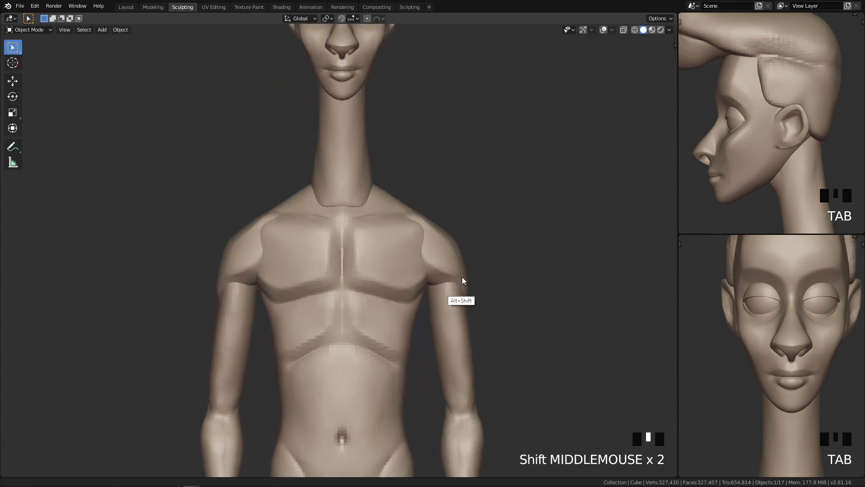
{"action": "middle_click_drag", "start_coordinate": [459, 291], "coordinate": [466, 252], "text": "shift"}
{"action": "left_click", "coordinate": [343, 118]}
{"action": "middle_click_drag", "start_coordinate": [401, 236], "coordinate": [402, 298], "text": "ctrl"}
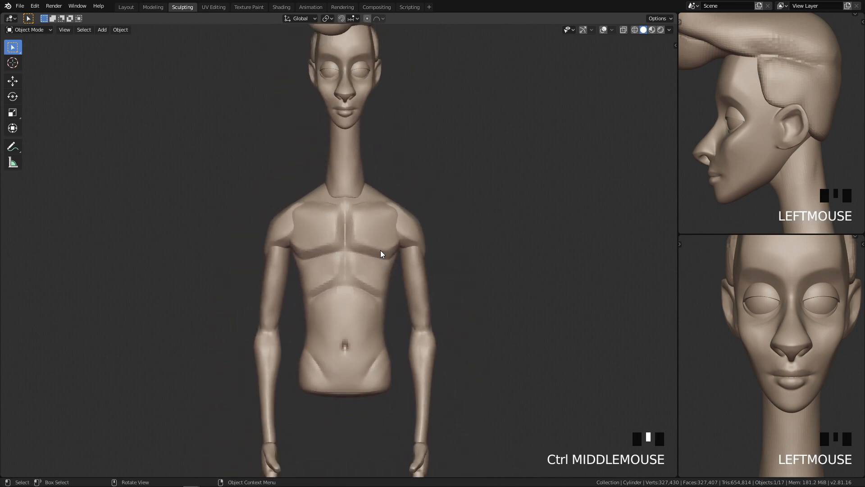
{"action": "middle_click_drag", "start_coordinate": [380, 250], "coordinate": [425, 314], "text": "ctrl"}
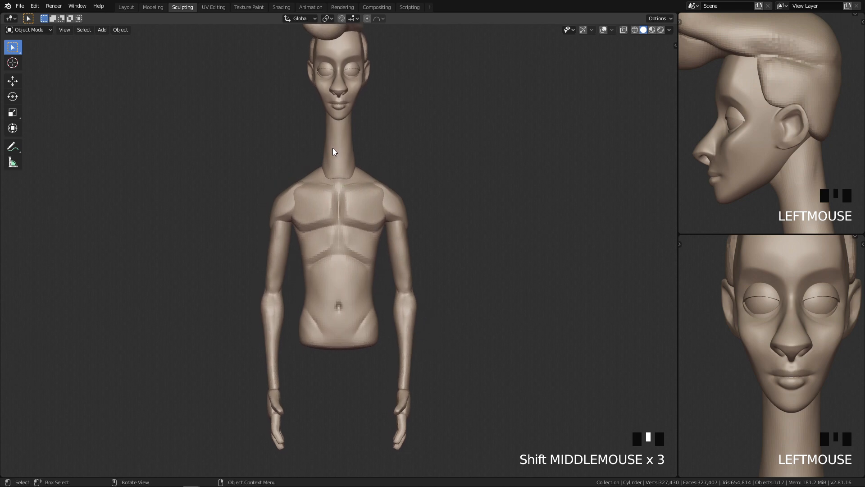
{"action": "middle_click_drag", "start_coordinate": [363, 194], "coordinate": [386, 256], "text": "shift"}
{"action": "left_click", "coordinate": [392, 256]}
{"action": "key", "text": "g"}
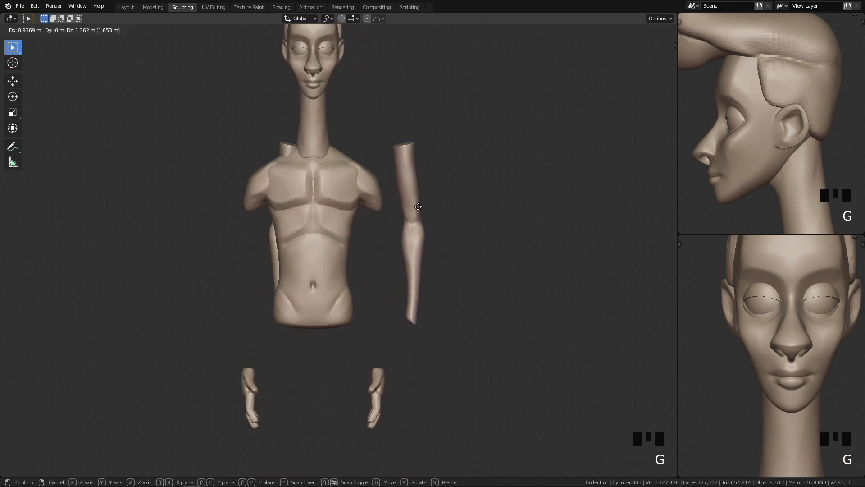
{"action": "right_click", "coordinate": [391, 246]}
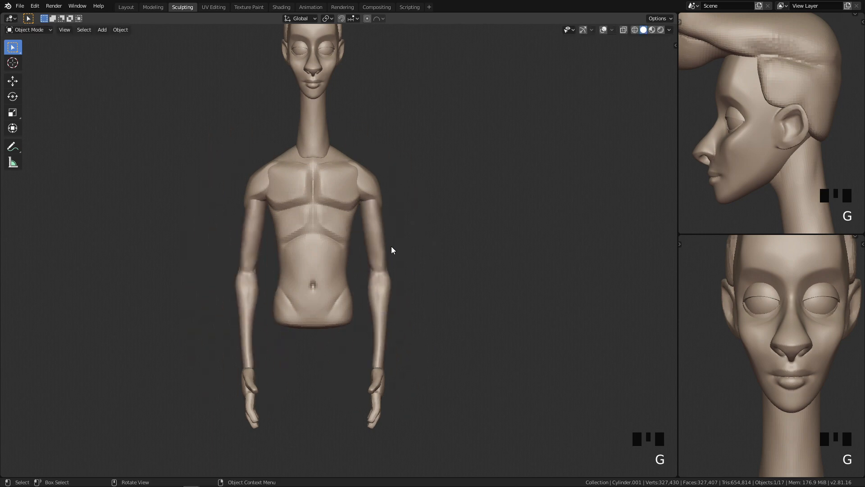
Step: Select the torso together with the arm object and join them into a single object
{"action": "left_click", "coordinate": [370, 191], "text": "shift"}
{"action": "middle_click_drag", "start_coordinate": [400, 320], "coordinate": [382, 207], "text": "shift"}
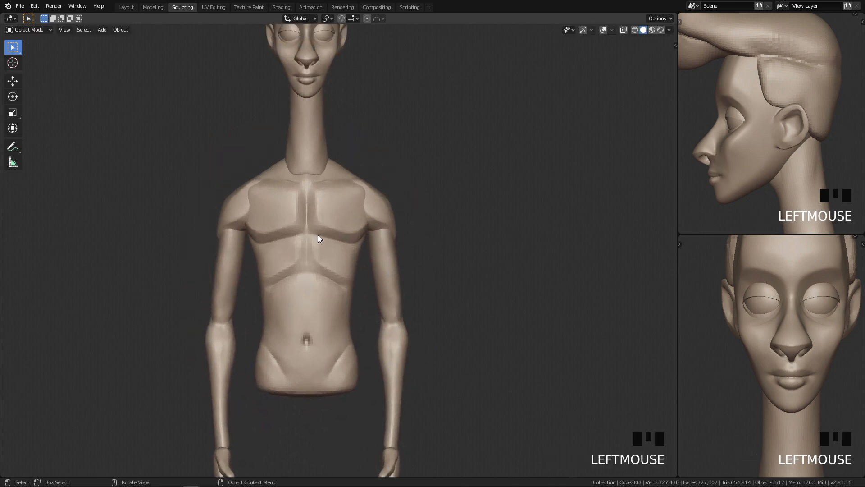
{"action": "double_click", "coordinate": [381, 215]}
{"action": "left_click", "coordinate": [395, 301], "text": "shift"}
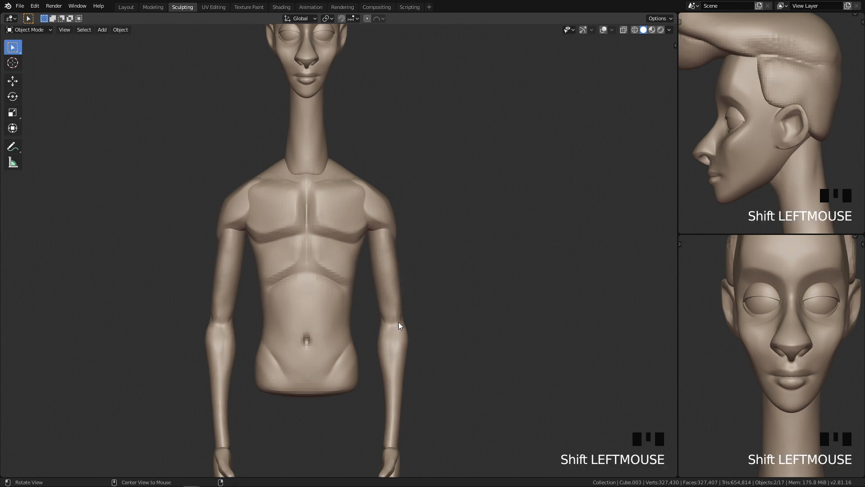
{"action": "middle_click_drag", "start_coordinate": [379, 297], "coordinate": [389, 279], "text": "shift"}
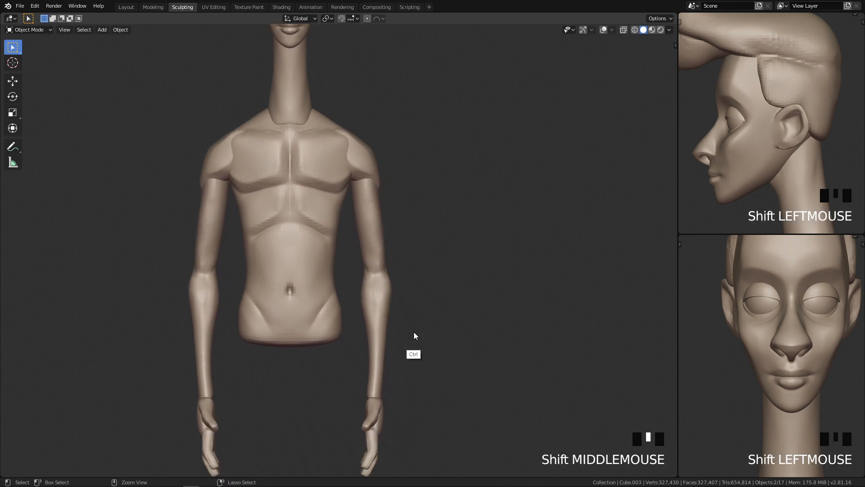
{"action": "key", "text": "ctrl+j"}
Step: Enter Sculpt Mode on the joined body at the shoulder joint
{"action": "middle_click_drag", "start_coordinate": [415, 247], "coordinate": [479, 134], "text": "ctrl"}
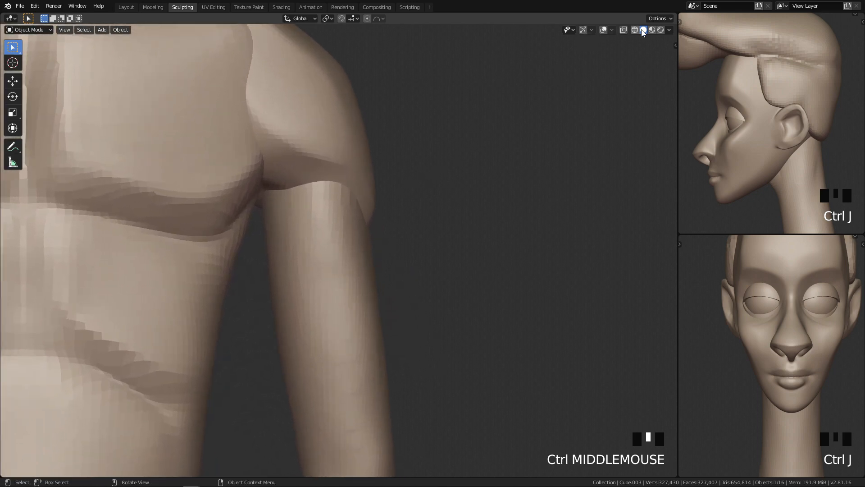
{"action": "key", "text": "Tab"}
{"action": "key", "text": "Tab"}
{"action": "key", "text": "Tab"}
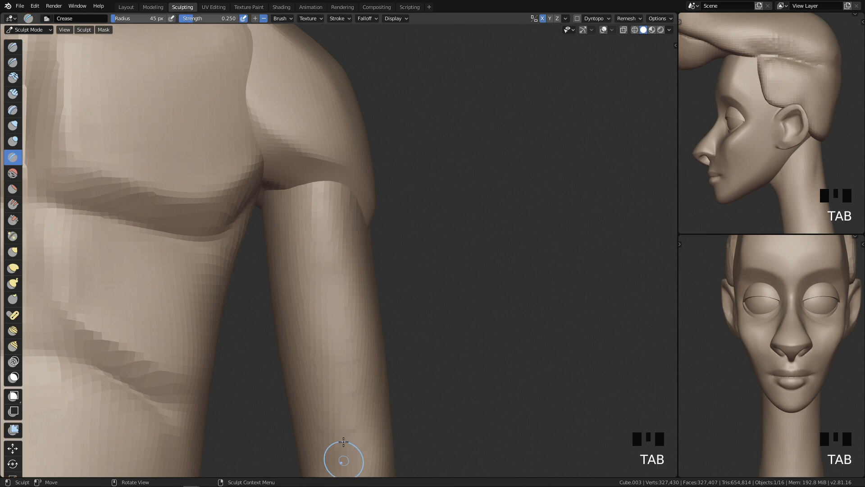
Step: Try to remesh the joined torso and arm at a voxel size of 0.07 m
{"action": "left_click", "coordinate": [636, 19]}
{"action": "left_click", "coordinate": [640, 93]}
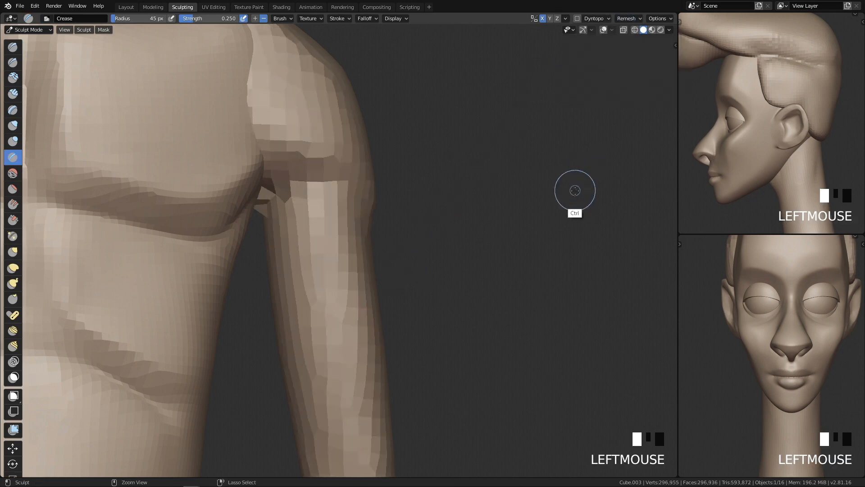
{"action": "key", "text": "ctrl+z"}
Step: Remesh the joined body with a voxel size of 0.02 m
{"action": "left_click", "coordinate": [629, 18]}
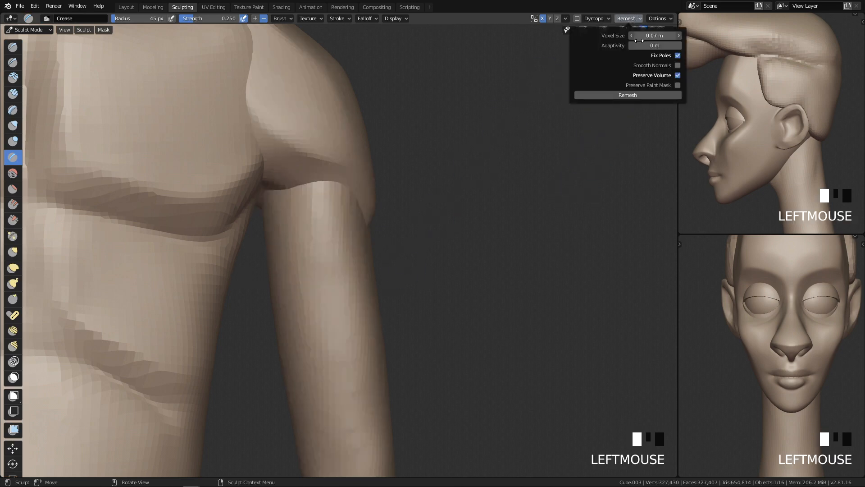
{"action": "left_click_drag", "start_coordinate": [620, 45], "coordinate": [617, 46]}
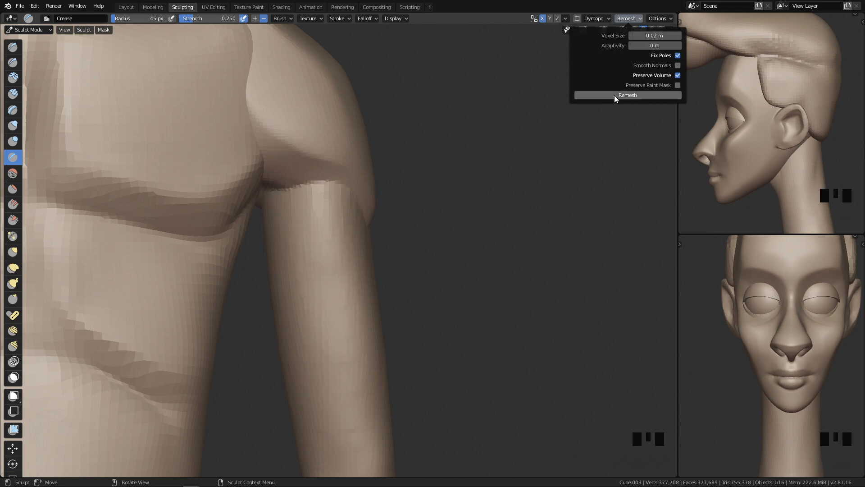
Step: Carve the seam between the deltoid and the upper arm with the Crease brush at a 30 px radius
{"action": "mouse_move", "coordinate": [496, 185]}
{"action": "middle_mouse_down", "text": "ctrl"}
{"action": "mouse_move", "coordinate": [455, 333]}
{"action": "mouse_move", "coordinate": [460, 379]}
{"action": "mouse_move", "coordinate": [410, 283]}
{"action": "mouse_move", "coordinate": [329, 253]}
{"action": "mouse_move", "coordinate": [315, 164]}
{"action": "middle_mouse_up", "text": "ctrl"}
{"action": "key", "text": "g"}
{"action": "key", "text": "f"}
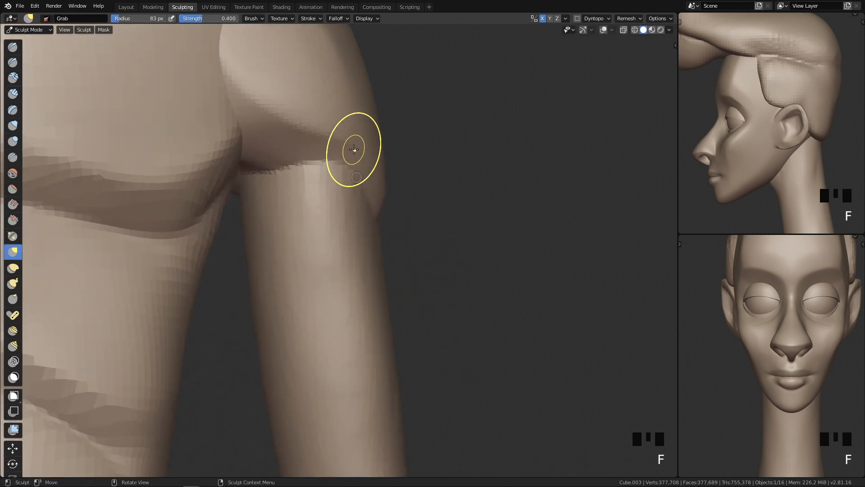
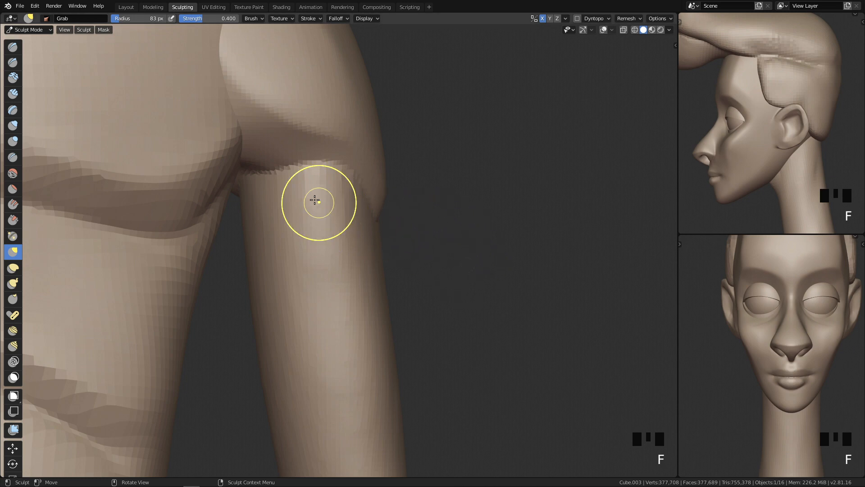
{"action": "key", "text": "4"}
{"action": "mouse_move", "coordinate": [301, 174]}
{"action": "left_mouse_down"}
{"action": "mouse_move", "coordinate": [307, 178]}
{"action": "mouse_move", "coordinate": [295, 179]}
{"action": "left_mouse_up"}
{"action": "left_click_drag", "start_coordinate": [359, 212], "coordinate": [269, 174]}
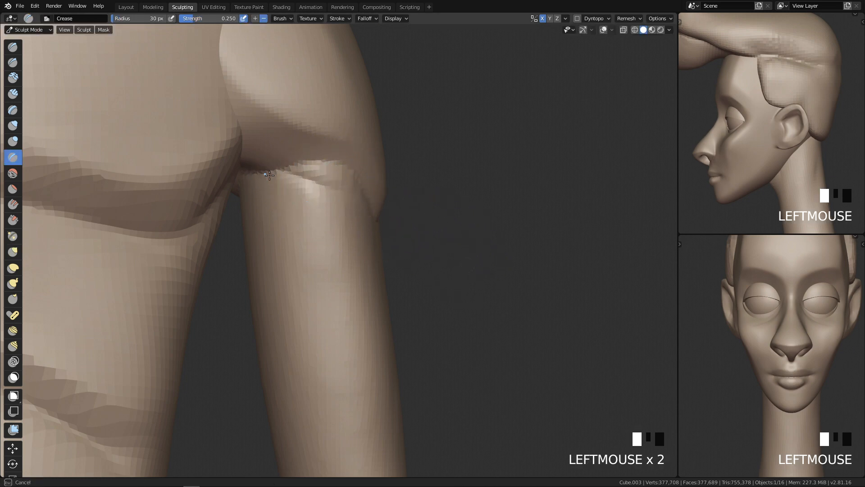
{"action": "left_click_drag", "start_coordinate": [317, 197], "coordinate": [282, 171]}
Step: Crease the outer part of the deltoid seam at a 41 px radius and smooth the front of it
{"action": "mouse_move", "coordinate": [383, 208]}
{"action": "middle_mouse_down"}
{"action": "mouse_move", "coordinate": [333, 201]}
{"action": "mouse_move", "coordinate": [358, 253]}
{"action": "mouse_move", "coordinate": [396, 221]}
{"action": "middle_mouse_up"}
{"action": "key", "text": "f"}
{"action": "mouse_move", "coordinate": [335, 186]}
{"action": "left_mouse_down"}
{"action": "mouse_move", "coordinate": [385, 207]}
{"action": "mouse_move", "coordinate": [369, 158]}
{"action": "left_mouse_up"}
{"action": "mouse_move", "coordinate": [292, 172]}
{"action": "left_mouse_down", "text": "shift"}
{"action": "mouse_move", "coordinate": [334, 174]}
{"action": "mouse_move", "coordinate": [305, 155]}
{"action": "left_mouse_up", "text": "shift"}
{"action": "mouse_move", "coordinate": [305, 154]}
{"action": "middle_mouse_down"}
{"action": "mouse_move", "coordinate": [344, 257]}
{"action": "mouse_move", "coordinate": [439, 240]}
{"action": "mouse_move", "coordinate": [377, 106]}
{"action": "middle_mouse_up"}
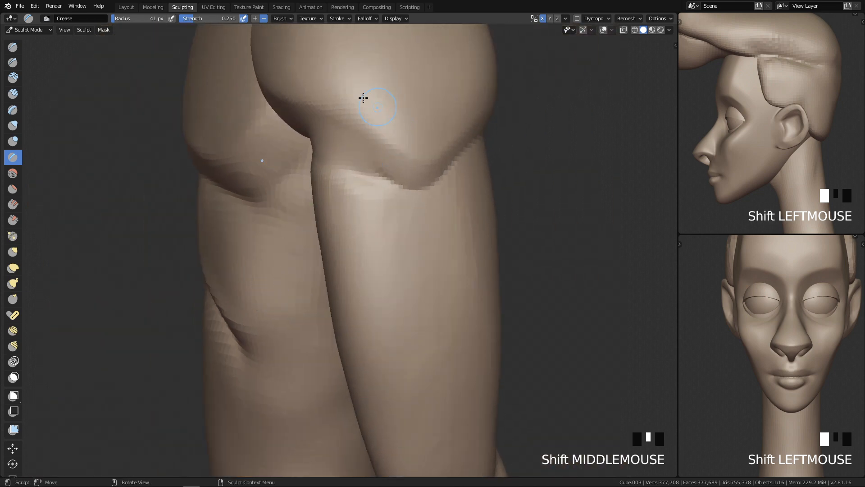
Step: Refine the deltoid's lower seam with the Crease brush at a 22 px radius and smooth along the top of the arm
{"action": "mouse_move", "coordinate": [377, 167]}
{"action": "middle_mouse_down"}
{"action": "mouse_move", "coordinate": [386, 174]}
{"action": "mouse_move", "coordinate": [340, 180]}
{"action": "middle_mouse_up"}
{"action": "key", "text": "f"}
{"action": "left_click", "coordinate": [284, 168]}
{"action": "key", "text": "f"}
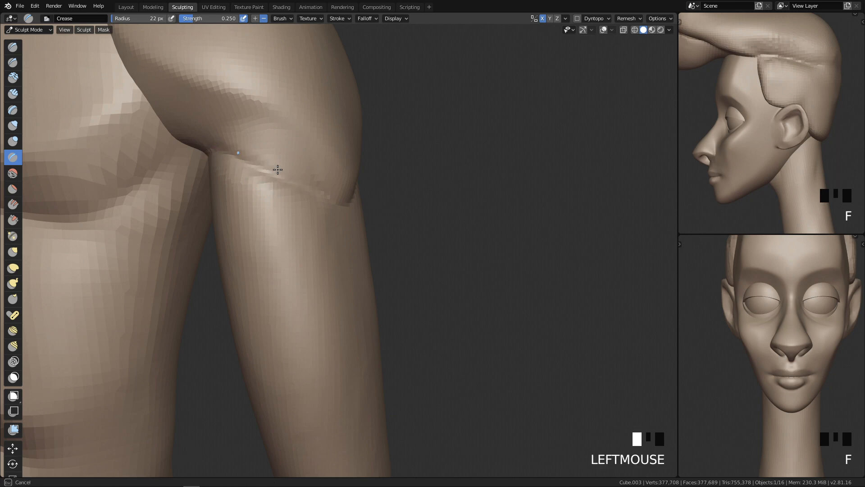
{"action": "left_click_drag", "start_coordinate": [243, 157], "coordinate": [279, 189], "text": "shift"}
{"action": "key", "text": "f"}
{"action": "left_click", "coordinate": [321, 194]}
{"action": "mouse_move", "coordinate": [209, 173]}
{"action": "left_mouse_down", "text": "shift"}
{"action": "mouse_move", "coordinate": [252, 185]}
{"action": "mouse_move", "coordinate": [214, 195]}
{"action": "mouse_move", "coordinate": [215, 209]}
{"action": "left_mouse_up", "text": "shift"}
{"action": "key", "text": "q"}
Step: Try to reshape the deltoid's lower edge with the Grab brush at a 92 px radius
{"action": "mouse_move", "coordinate": [509, 216]}
{"action": "middle_mouse_down", "text": "ctrl"}
{"action": "mouse_move", "coordinate": [496, 276]}
{"action": "mouse_move", "coordinate": [471, 319]}
{"action": "mouse_move", "coordinate": [444, 199]}
{"action": "mouse_move", "coordinate": [393, 155]}
{"action": "middle_mouse_up", "text": "ctrl"}
{"action": "key", "text": "g"}
{"action": "key", "text": "f"}
{"action": "left_click", "coordinate": [386, 170]}
{"action": "left_click_drag", "start_coordinate": [382, 166], "coordinate": [373, 177]}
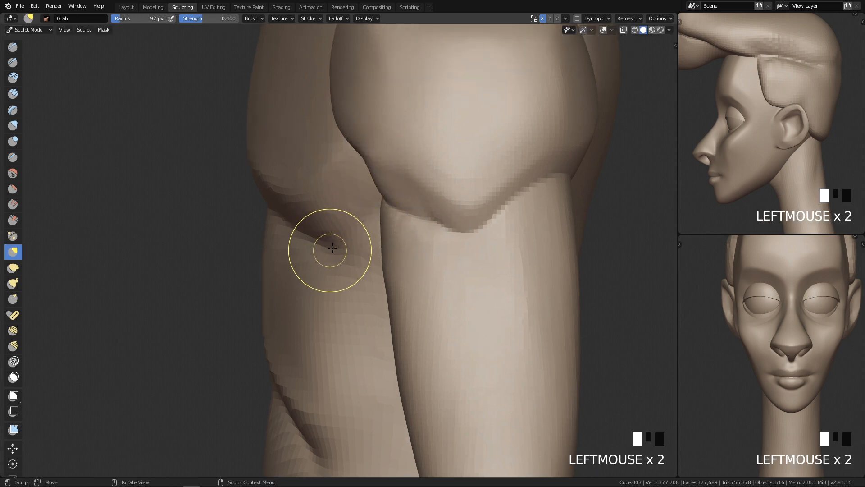
{"action": "key", "text": "ctrl+z"}
Step: Build up the front of the deltoid and arm joint with the Clay Strips brush at a 57 px radius, smoothing the strokes
{"action": "mouse_move", "coordinate": [340, 240]}
{"action": "middle_mouse_down"}
{"action": "mouse_move", "coordinate": [386, 193]}
{"action": "mouse_move", "coordinate": [392, 203]}
{"action": "mouse_move", "coordinate": [411, 155]}
{"action": "middle_mouse_up"}
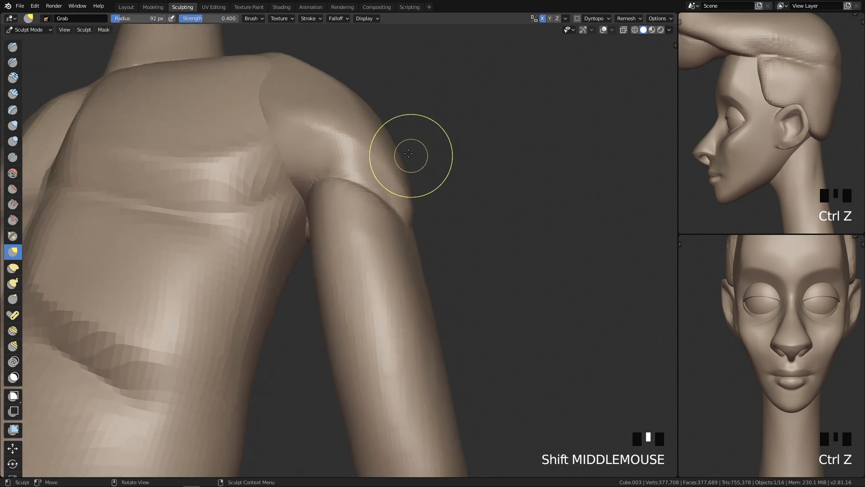
{"action": "left_click", "coordinate": [13, 93]}
{"action": "key", "text": "f"}
{"action": "left_click", "coordinate": [313, 148]}
{"action": "left_click_drag", "start_coordinate": [289, 151], "coordinate": [329, 163]}
{"action": "left_click_drag", "start_coordinate": [272, 140], "coordinate": [328, 162]}
{"action": "left_click_drag", "start_coordinate": [304, 147], "coordinate": [351, 183], "text": "shift"}
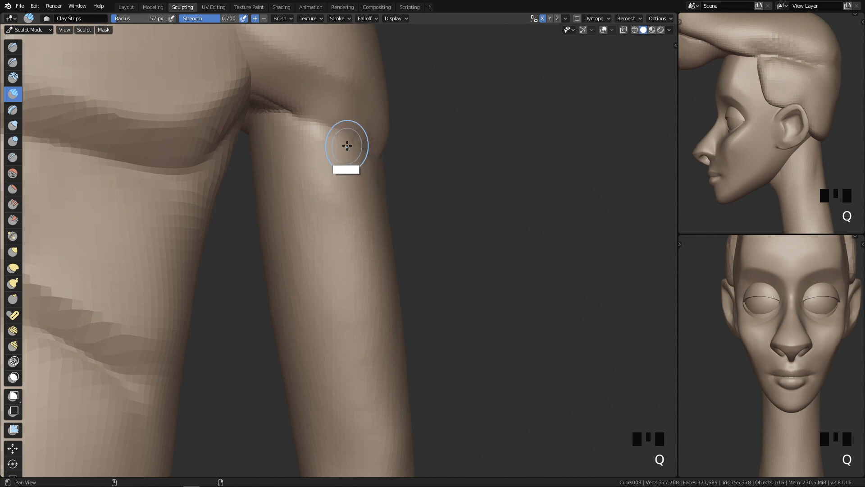
{"action": "middle_click_drag", "start_coordinate": [346, 146], "coordinate": [340, 163], "text": "shift"}
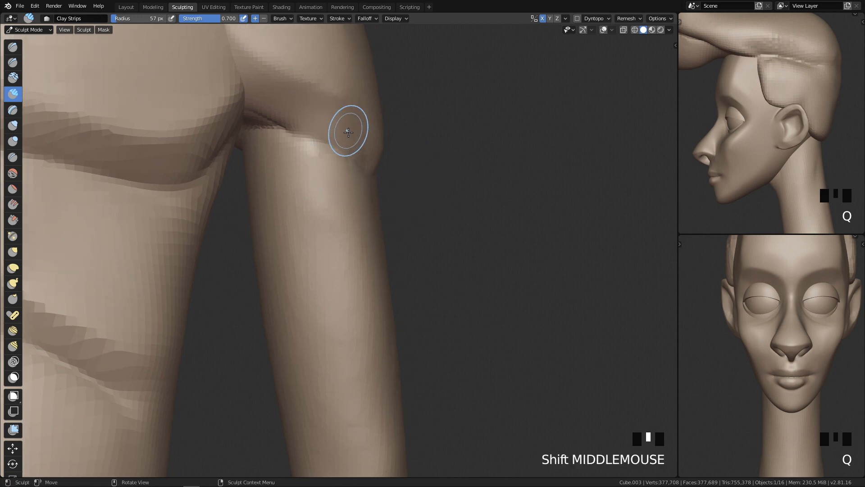
Step: Crease the front seam where the deltoid meets the upper arm at a 57 px radius and smooth the transition
{"action": "key", "text": "4"}
{"action": "left_click_drag", "start_coordinate": [284, 126], "coordinate": [316, 137]}
{"action": "left_click_drag", "start_coordinate": [284, 125], "coordinate": [335, 145]}
{"action": "mouse_move", "coordinate": [295, 129]}
{"action": "left_mouse_down"}
{"action": "mouse_move", "coordinate": [347, 154]}
{"action": "mouse_move", "coordinate": [358, 171]}
{"action": "left_mouse_up"}
{"action": "left_click_drag", "start_coordinate": [311, 118], "coordinate": [358, 154], "text": "shift"}
{"action": "left_click_drag", "start_coordinate": [343, 134], "coordinate": [370, 147], "text": "shift"}
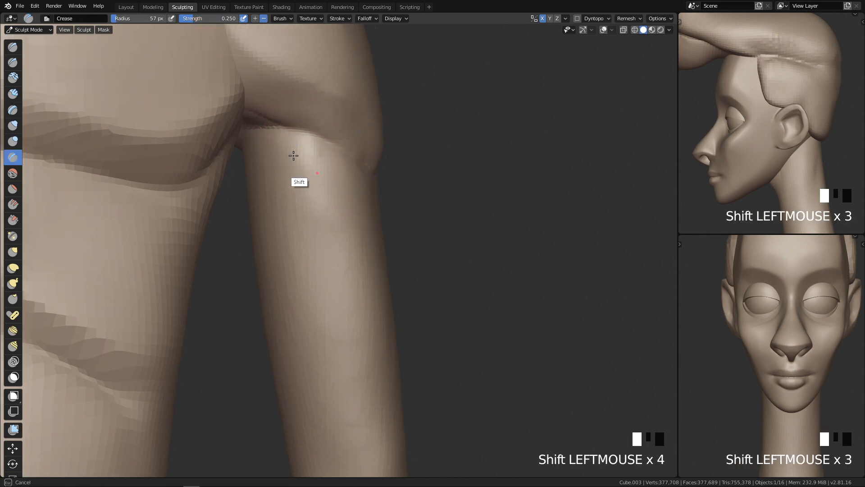
Step: Reshape the outer arm contour and the deltoid's lower tip with the Grab brush at a 101 px radius
{"action": "middle_click_drag", "start_coordinate": [260, 134], "coordinate": [363, 209], "text": "ctrl"}
{"action": "key", "text": "f"}
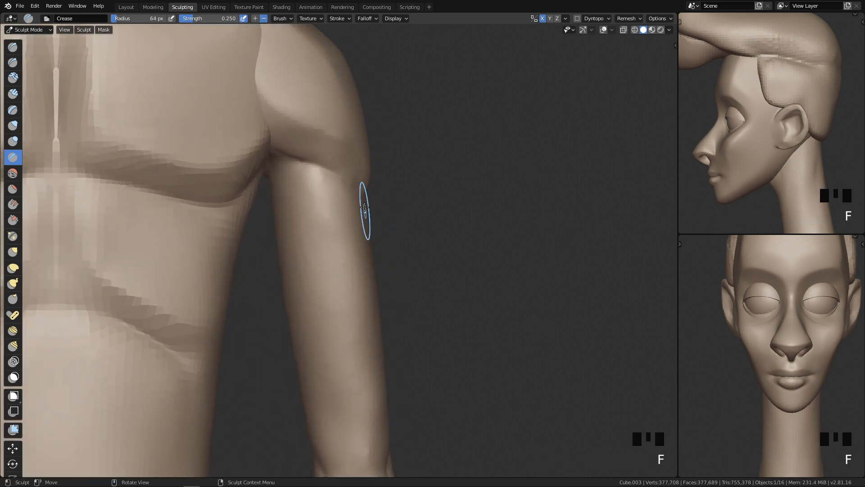
{"action": "key", "text": "g"}
{"action": "key", "text": "f"}
{"action": "left_click_drag", "start_coordinate": [328, 176], "coordinate": [369, 190]}
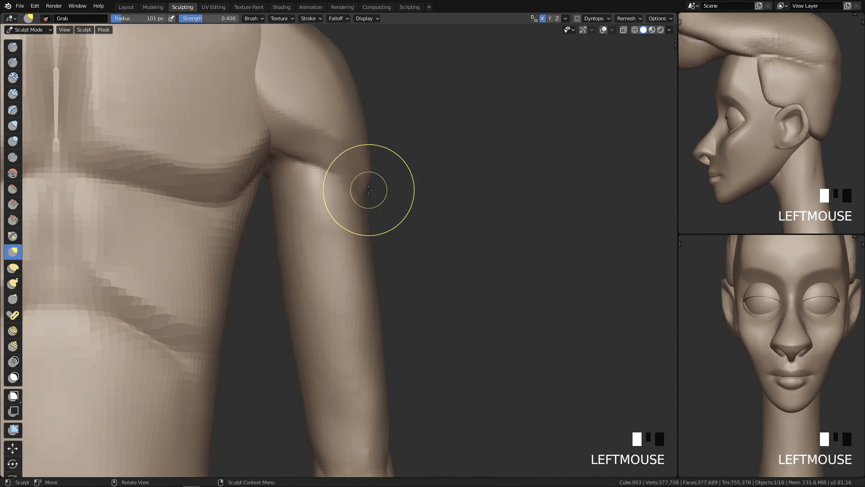
{"action": "middle_click_drag", "start_coordinate": [422, 231], "coordinate": [302, 218]}
{"action": "left_click_drag", "start_coordinate": [299, 226], "coordinate": [299, 219]}
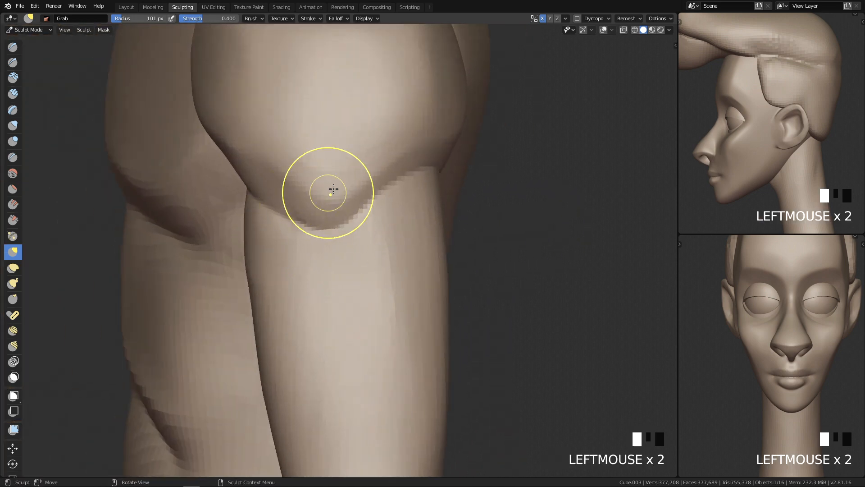
Step: Pinch the deltoid's lower edge on the outer arm with the Pinch/Magnify brush at 101 px radius, undoing the last stroke
{"action": "key", "text": "p"}
{"action": "mouse_move", "coordinate": [347, 183]}
{"action": "left_mouse_down"}
{"action": "mouse_move", "coordinate": [282, 171]}
{"action": "mouse_move", "coordinate": [259, 156]}
{"action": "left_mouse_up"}
{"action": "left_click_drag", "start_coordinate": [353, 199], "coordinate": [401, 151]}
{"action": "key", "text": "ctrl+z"}
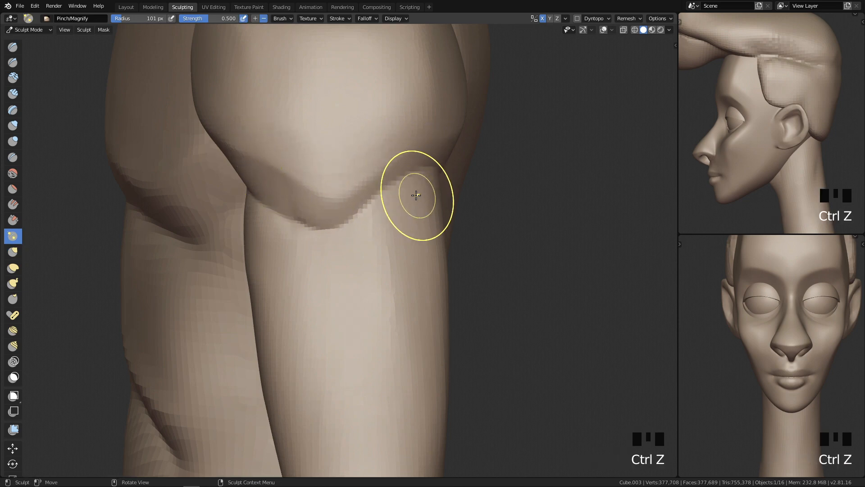
Step: Pinch the deltoid's lower edge toward the back of the arm, using radii of 88 px and 62 px
{"action": "middle_click_drag", "start_coordinate": [417, 145], "coordinate": [400, 160]}
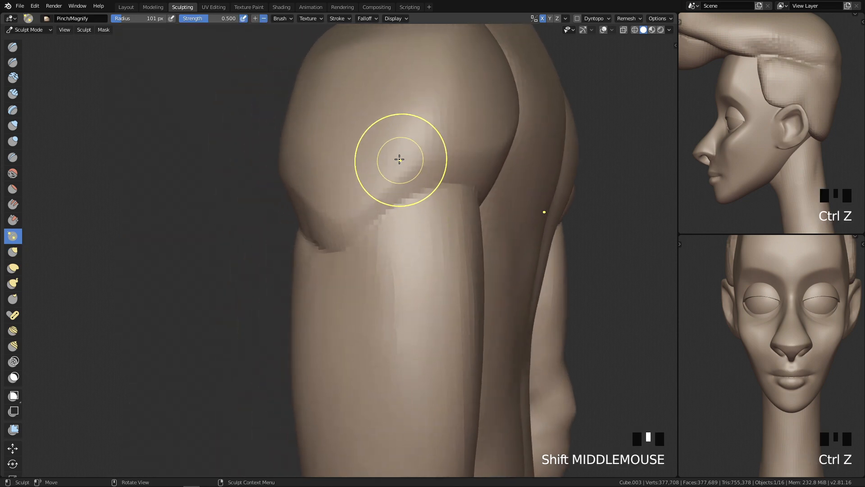
{"action": "key", "text": "f"}
{"action": "left_click", "coordinate": [365, 189]}
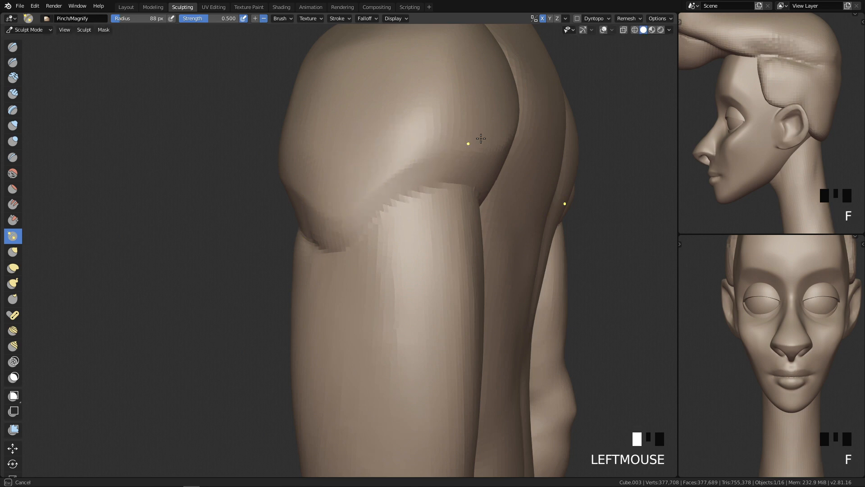
{"action": "key", "text": "f"}
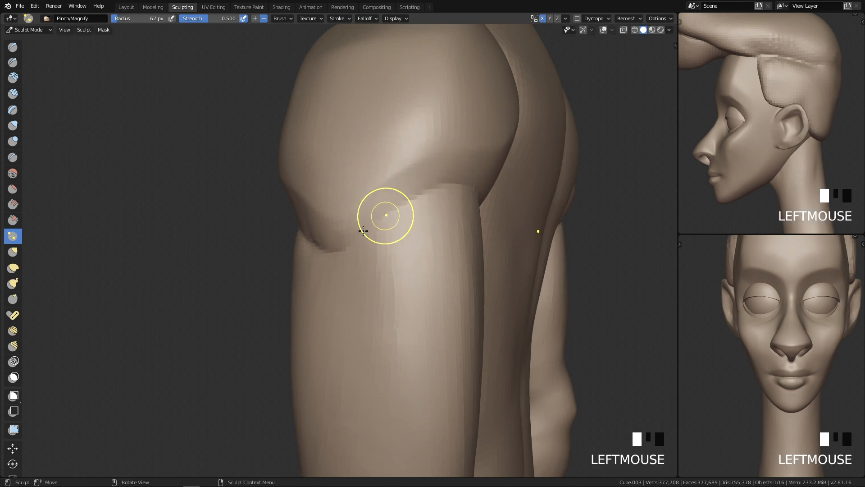
{"action": "left_click", "coordinate": [482, 180]}
{"action": "middle_click_drag", "start_coordinate": [483, 180], "coordinate": [383, 201]}
{"action": "left_click", "coordinate": [447, 197]}
Step: Pinch the remaining stretches of the deltoid's lower seam at a 62 px radius and smooth its rough edge
{"action": "mouse_move", "coordinate": [329, 270]}
{"action": "middle_mouse_down"}
{"action": "mouse_move", "coordinate": [392, 276]}
{"action": "mouse_move", "coordinate": [344, 207]}
{"action": "middle_mouse_up"}
{"action": "left_click", "coordinate": [356, 210]}
{"action": "left_click", "coordinate": [333, 193]}
{"action": "left_click", "coordinate": [289, 170]}
{"action": "left_click", "coordinate": [296, 158], "text": "shift"}
{"action": "left_click", "coordinate": [387, 264]}
Step: Return to Object Mode, select the arms together with the torso, and join them into one object
{"action": "middle_click_drag", "start_coordinate": [386, 264], "coordinate": [429, 367], "text": "ctrl"}
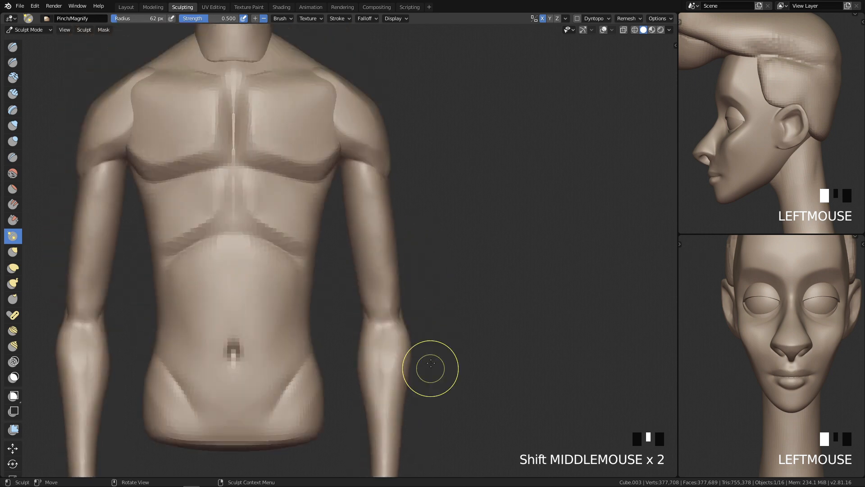
{"action": "key", "text": "Tab"}
{"action": "middle_click_drag", "start_coordinate": [400, 183], "coordinate": [410, 241], "text": "ctrl"}
{"action": "key", "text": "q"}
{"action": "middle_click_drag", "start_coordinate": [443, 267], "coordinate": [413, 272], "text": "ctrl"}
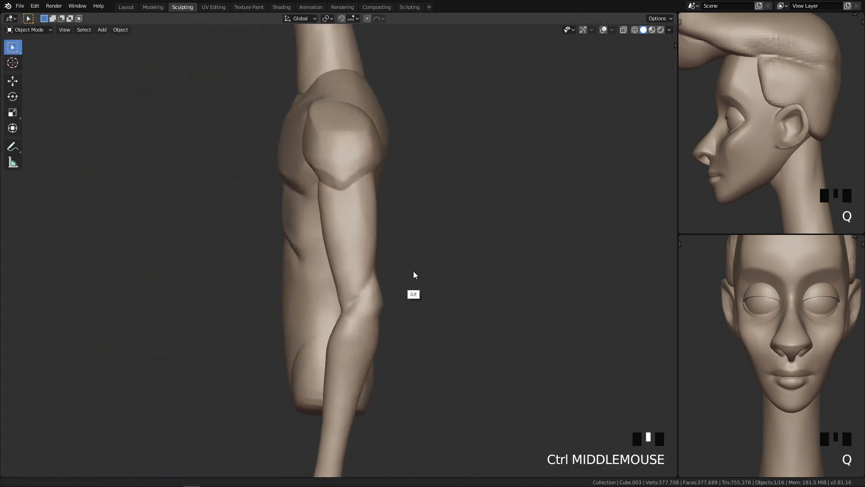
{"action": "key", "text": "q"}
{"action": "middle_click_drag", "start_coordinate": [489, 162], "coordinate": [369, 169], "text": "shift"}
{"action": "left_click", "coordinate": [369, 169]}
{"action": "left_click", "coordinate": [335, 171], "text": "shift"}
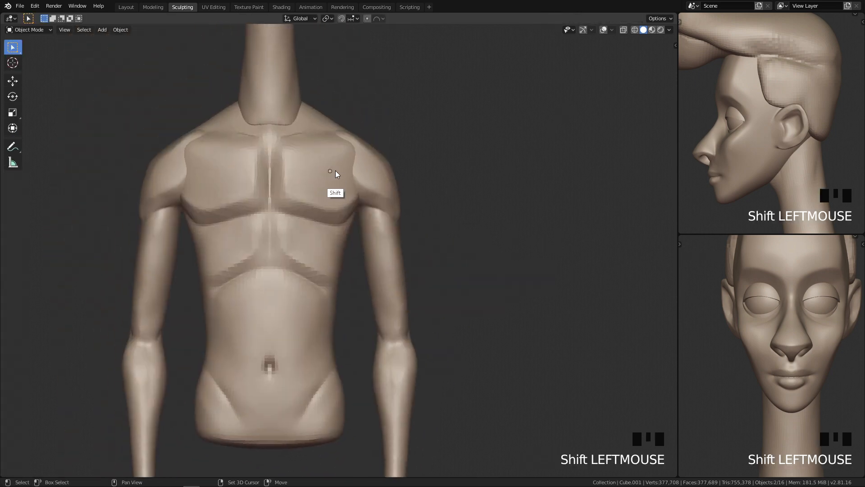
{"action": "key", "text": "ctrl+j"}
Step: Enter Sculpt Mode on the joined body and remesh it with a voxel size of 0.021 m
{"action": "key", "text": "ctrl+Tab"}
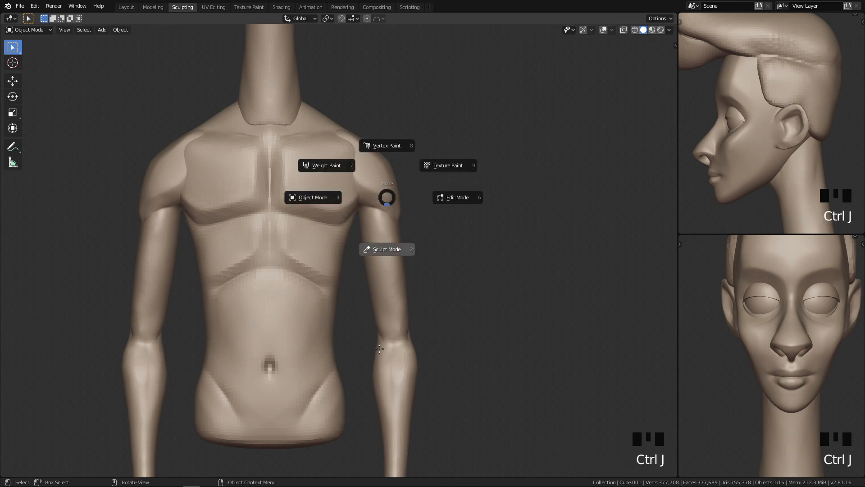
{"action": "middle_click_drag", "start_coordinate": [411, 296], "coordinate": [415, 235], "text": "ctrl"}
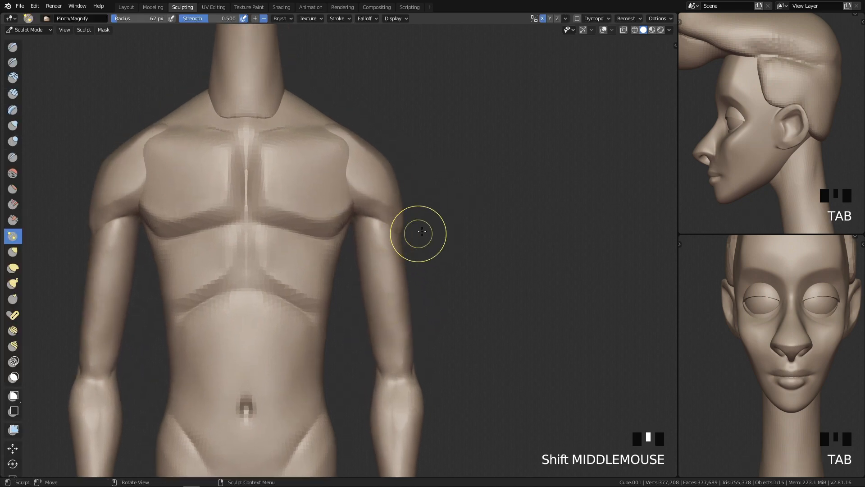
{"action": "left_click", "coordinate": [634, 19]}
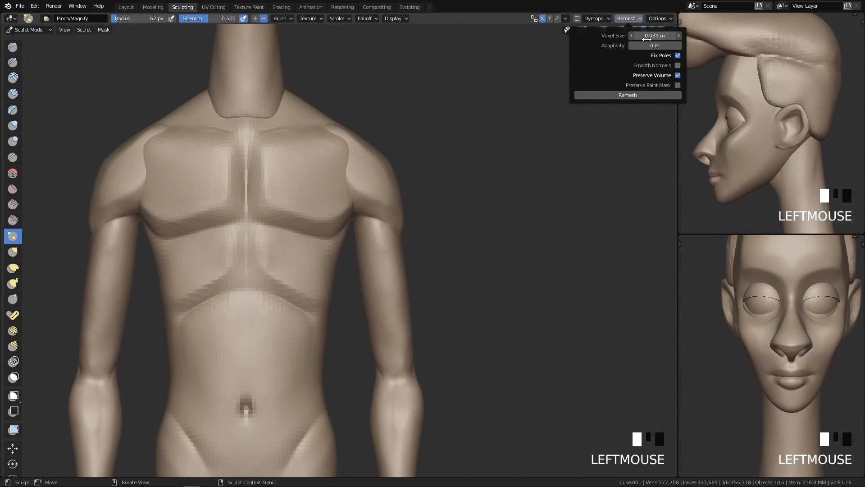
{"action": "left_click_drag", "start_coordinate": [641, 41], "coordinate": [642, 41]}
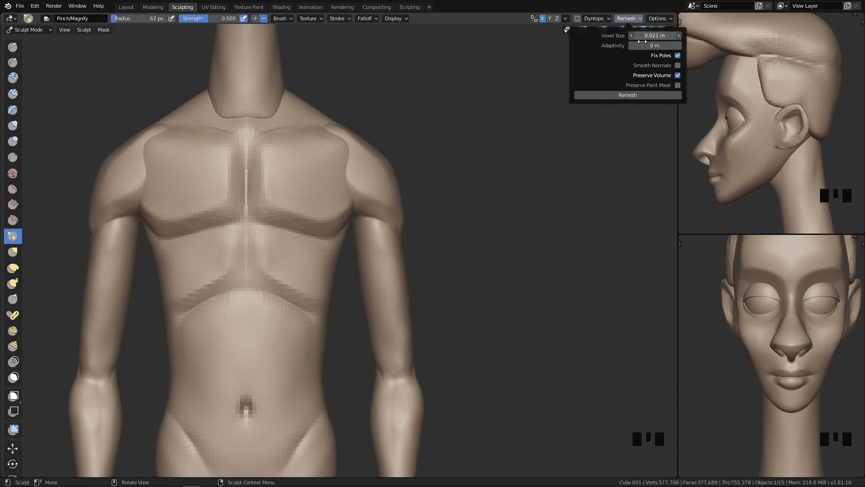
{"action": "left_click", "coordinate": [630, 94]}
Step: Smooth the chest's lower edge and the seam joining the chest to the shoulder
{"action": "middle_click_drag", "start_coordinate": [499, 253], "coordinate": [498, 171], "text": "ctrl"}
{"action": "left_click", "coordinate": [198, 169], "text": "shift"}
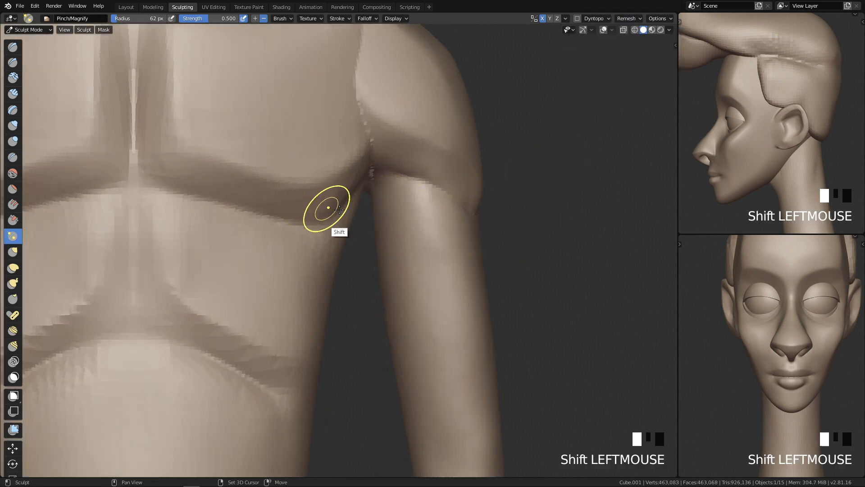
{"action": "middle_click_drag", "start_coordinate": [356, 220], "coordinate": [332, 290], "text": "shift"}
{"action": "left_click_drag", "start_coordinate": [334, 194], "coordinate": [328, 103], "text": "shift"}
{"action": "middle_click_drag", "start_coordinate": [329, 103], "coordinate": [334, 184], "text": "shift"}
{"action": "left_click_drag", "start_coordinate": [334, 183], "coordinate": [310, 119], "text": "shift"}
{"action": "mouse_move", "coordinate": [332, 144]}
{"action": "middle_mouse_down", "text": "shift"}
{"action": "mouse_move", "coordinate": [353, 184]}
{"action": "mouse_move", "coordinate": [362, 180]}
{"action": "middle_mouse_up", "text": "shift"}
{"action": "left_click_drag", "start_coordinate": [332, 151], "coordinate": [345, 91], "text": "shift"}
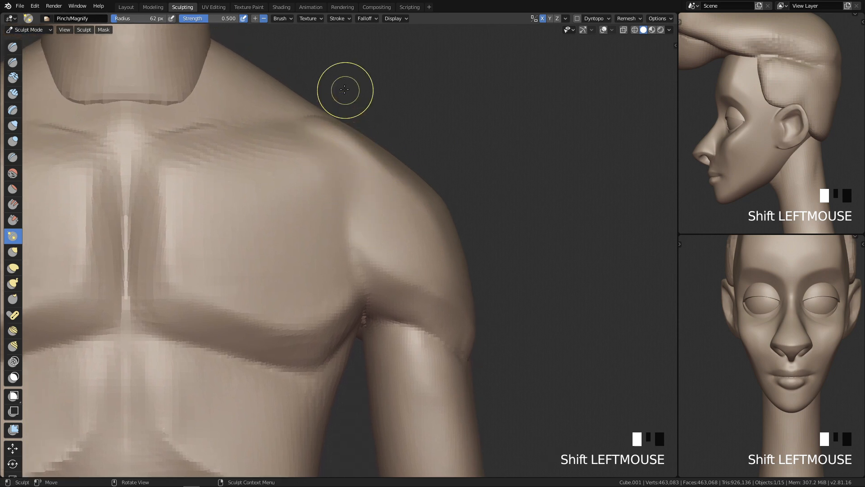
Step: Carve a line between the chest muscle and the deltoid with the Crease brush at a 43 px radius
{"action": "key", "text": "4"}
{"action": "key", "text": "f"}
{"action": "left_click", "coordinate": [340, 193]}
{"action": "left_click_drag", "start_coordinate": [333, 189], "coordinate": [326, 175]}
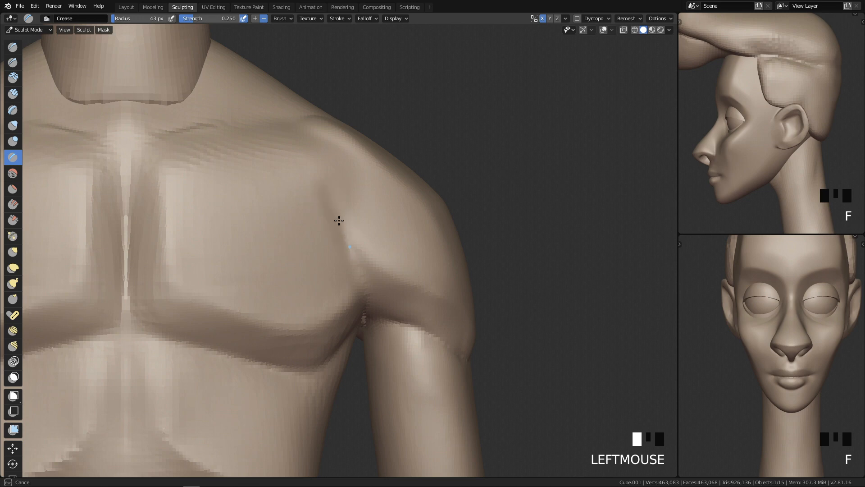
{"action": "left_click_drag", "start_coordinate": [339, 220], "coordinate": [336, 205]}
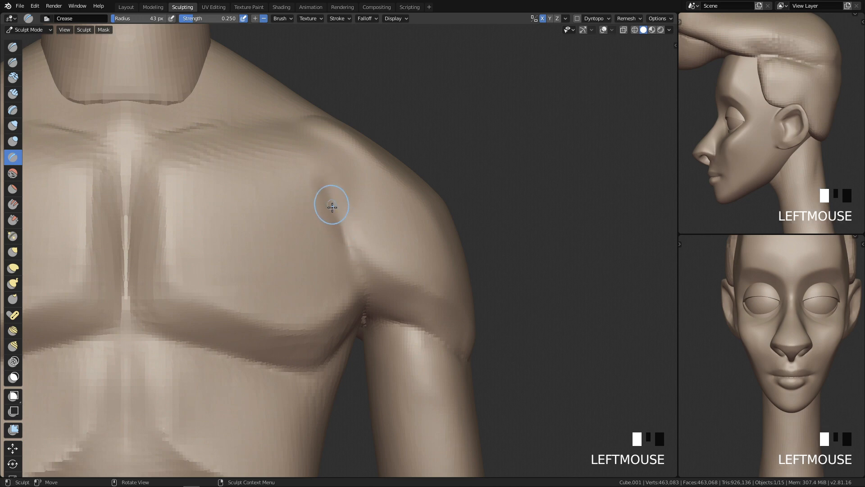
{"action": "left_click_drag", "start_coordinate": [338, 238], "coordinate": [333, 193]}
Step: Extend and deepen the chest and deltoid crease up toward the top of the shoulder
{"action": "middle_click_drag", "start_coordinate": [333, 193], "coordinate": [352, 206], "text": "shift"}
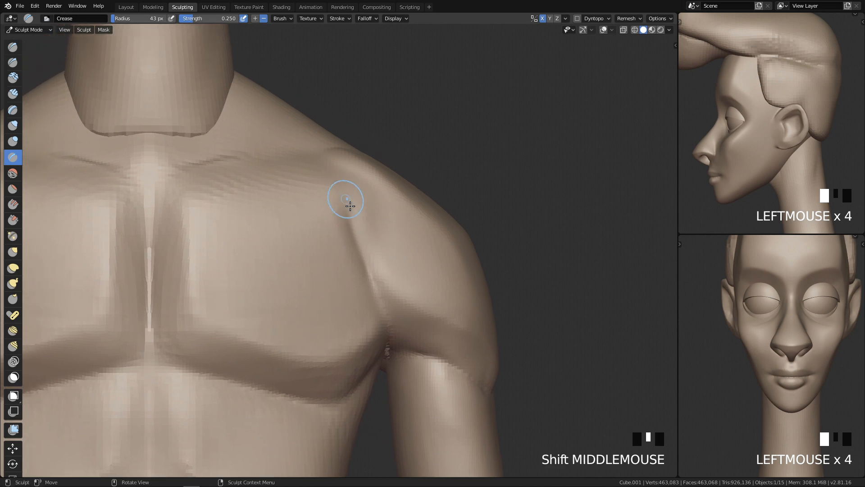
{"action": "left_click_drag", "start_coordinate": [339, 196], "coordinate": [336, 190]}
{"action": "middle_click_drag", "start_coordinate": [337, 189], "coordinate": [348, 228]}
{"action": "mouse_move", "coordinate": [329, 213]}
{"action": "left_mouse_down"}
{"action": "mouse_move", "coordinate": [353, 284]}
{"action": "mouse_move", "coordinate": [342, 320]}
{"action": "left_mouse_up"}
{"action": "key", "text": "q"}
Step: Smooth the crease between the chest and deltoid down to the armpit
{"action": "middle_click_drag", "start_coordinate": [496, 141], "coordinate": [425, 284], "text": "ctrl"}
{"action": "left_click", "coordinate": [384, 266], "text": "shift"}
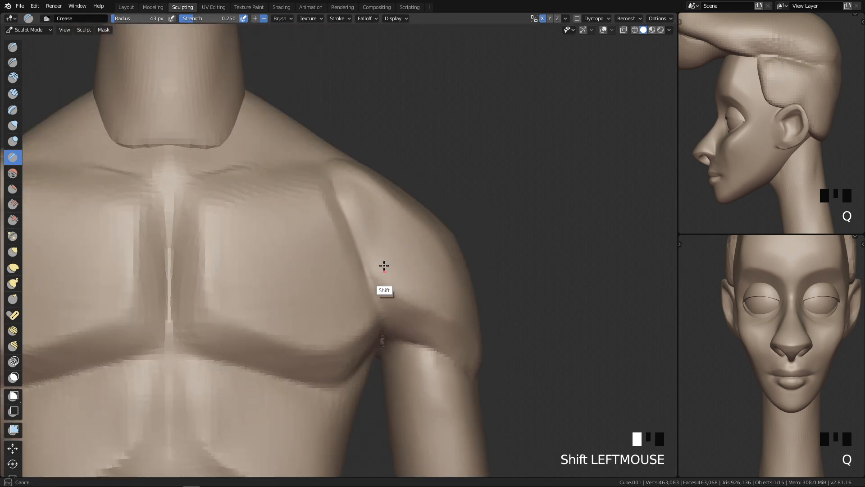
{"action": "mouse_move", "coordinate": [333, 194]}
{"action": "left_mouse_down", "text": "shift"}
{"action": "mouse_move", "coordinate": [371, 287]}
{"action": "mouse_move", "coordinate": [363, 318]}
{"action": "left_mouse_up", "text": "shift"}
{"action": "left_click_drag", "start_coordinate": [377, 311], "coordinate": [395, 329], "text": "shift"}
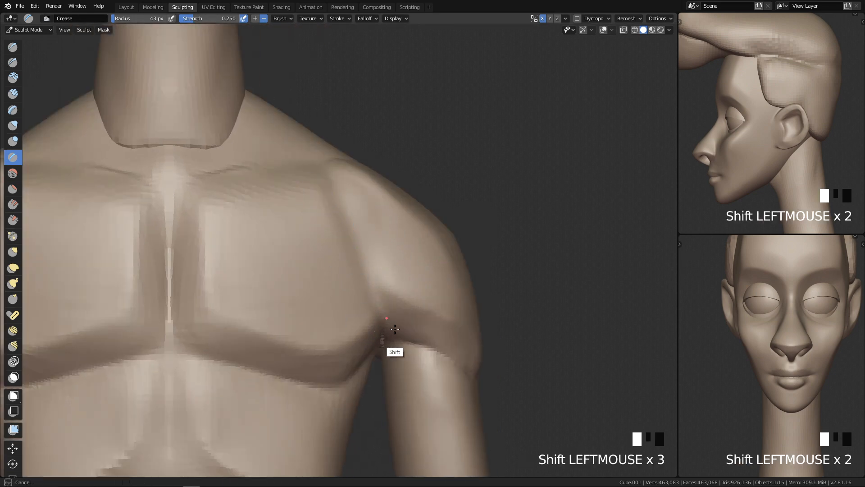
{"action": "middle_click_drag", "start_coordinate": [398, 309], "coordinate": [396, 222], "text": "shift"}
Step: Smooth the upper arm joint and the upper abdomen below the chest with a 53 px brush radius
{"action": "key", "text": "f"}
{"action": "left_click", "coordinate": [413, 265], "text": "shift"}
{"action": "mouse_move", "coordinate": [413, 265]}
{"action": "middle_mouse_down", "text": "shift"}
{"action": "mouse_move", "coordinate": [430, 189]}
{"action": "mouse_move", "coordinate": [410, 199]}
{"action": "middle_mouse_up", "text": "shift"}
{"action": "left_click", "coordinate": [312, 172], "text": "shift"}
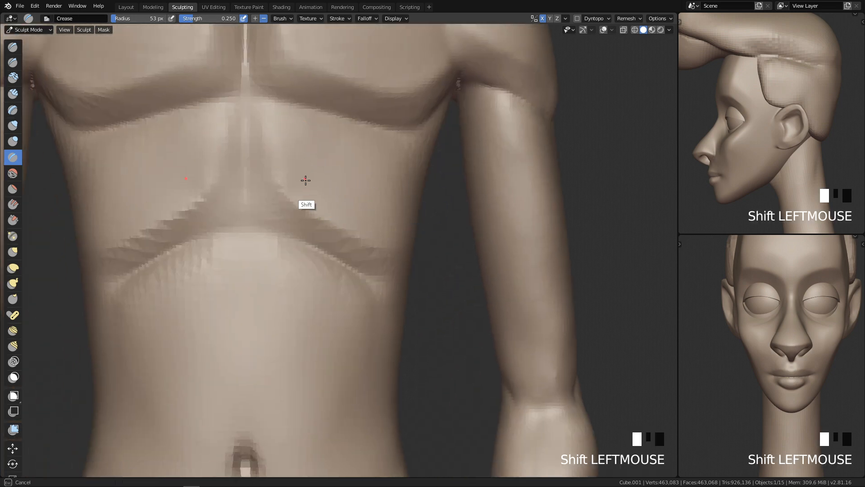
{"action": "middle_click_drag", "start_coordinate": [366, 182], "coordinate": [428, 328], "text": "ctrl"}
{"action": "key", "text": "q"}
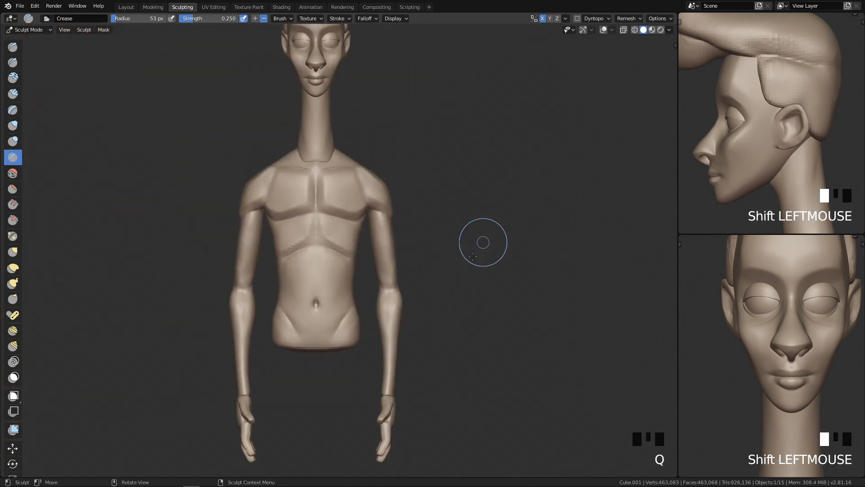
Step: Smooth the seam between the back and the deltoid from the shoulder blade up over the top of the shoulder
{"action": "key", "text": "q"}
{"action": "middle_click_drag", "start_coordinate": [320, 224], "coordinate": [311, 208], "text": "ctrl"}
{"action": "mouse_move", "coordinate": [311, 208]}
{"action": "left_mouse_down", "text": "shift"}
{"action": "mouse_move", "coordinate": [299, 197]}
{"action": "mouse_move", "coordinate": [299, 178]}
{"action": "left_mouse_up", "text": "shift"}
{"action": "middle_click_drag", "start_coordinate": [299, 177], "coordinate": [317, 149]}
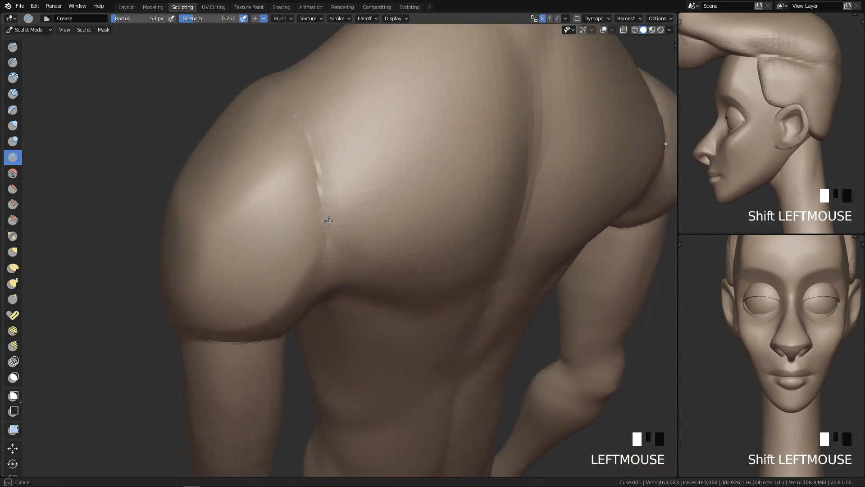
{"action": "mouse_move", "coordinate": [320, 164]}
{"action": "left_mouse_down", "text": "shift"}
{"action": "mouse_move", "coordinate": [329, 245]}
{"action": "mouse_move", "coordinate": [329, 142]}
{"action": "left_mouse_up", "text": "shift"}
{"action": "mouse_move", "coordinate": [336, 180]}
{"action": "middle_mouse_down"}
{"action": "mouse_move", "coordinate": [332, 158]}
{"action": "mouse_move", "coordinate": [357, 250]}
{"action": "middle_mouse_up"}
{"action": "left_click_drag", "start_coordinate": [357, 250], "coordinate": [372, 289], "text": "shift"}
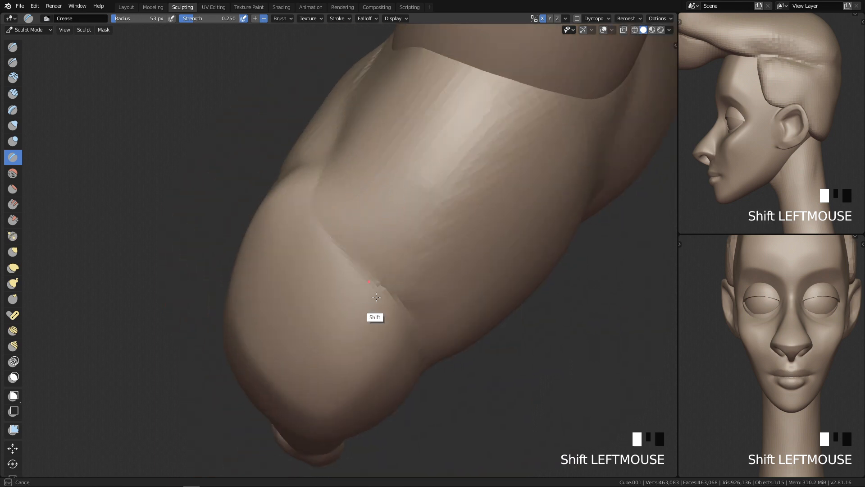
Step: Crease the line between the deltoid and the upper back with a 53 px brush radius and smooth it over the shoulder
{"action": "key", "text": "f"}
{"action": "middle_click_drag", "start_coordinate": [354, 240], "coordinate": [376, 240], "text": "alt"}
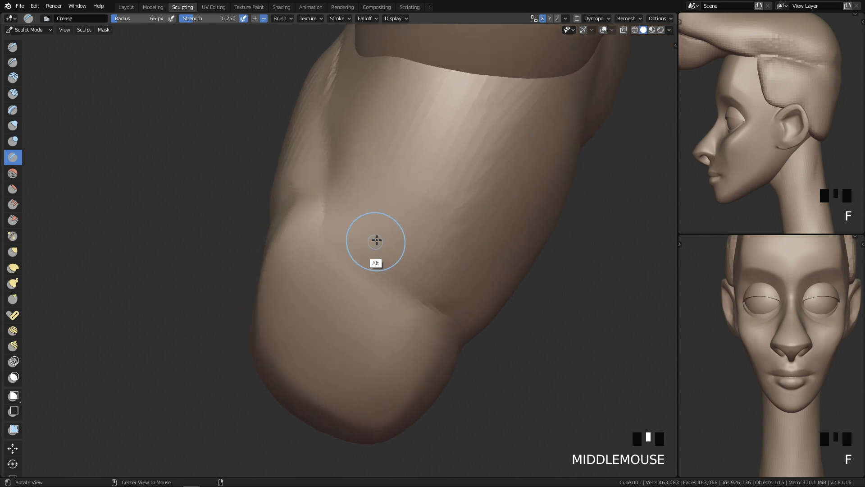
{"action": "left_click", "coordinate": [337, 222]}
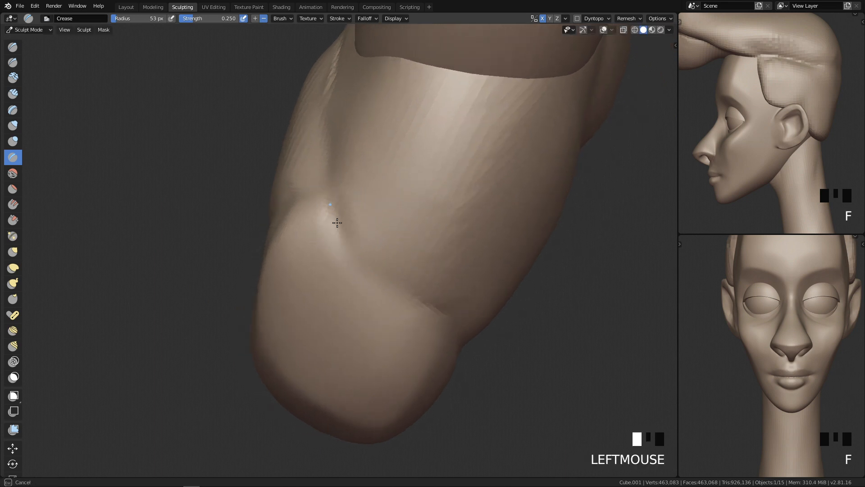
{"action": "left_click_drag", "start_coordinate": [338, 222], "coordinate": [388, 296], "text": "shift"}
{"action": "left_click_drag", "start_coordinate": [341, 214], "coordinate": [369, 262]}
{"action": "left_click_drag", "start_coordinate": [375, 270], "coordinate": [421, 309]}
{"action": "mouse_move", "coordinate": [319, 203]}
{"action": "left_mouse_down", "text": "shift"}
{"action": "mouse_move", "coordinate": [322, 194]}
{"action": "mouse_move", "coordinate": [369, 284]}
{"action": "left_mouse_up", "text": "shift"}
{"action": "left_click_drag", "start_coordinate": [359, 226], "coordinate": [419, 293], "text": "shift"}
Step: Carve the upper edge of the shoulder blade with the Crease brush and soften it toward the neck
{"action": "key", "text": "q"}
{"action": "mouse_move", "coordinate": [549, 252]}
{"action": "middle_mouse_down", "text": "ctrl"}
{"action": "mouse_move", "coordinate": [519, 340]}
{"action": "mouse_move", "coordinate": [435, 317]}
{"action": "mouse_move", "coordinate": [354, 313]}
{"action": "mouse_move", "coordinate": [348, 224]}
{"action": "middle_mouse_up", "text": "ctrl"}
{"action": "double_click", "coordinate": [363, 224]}
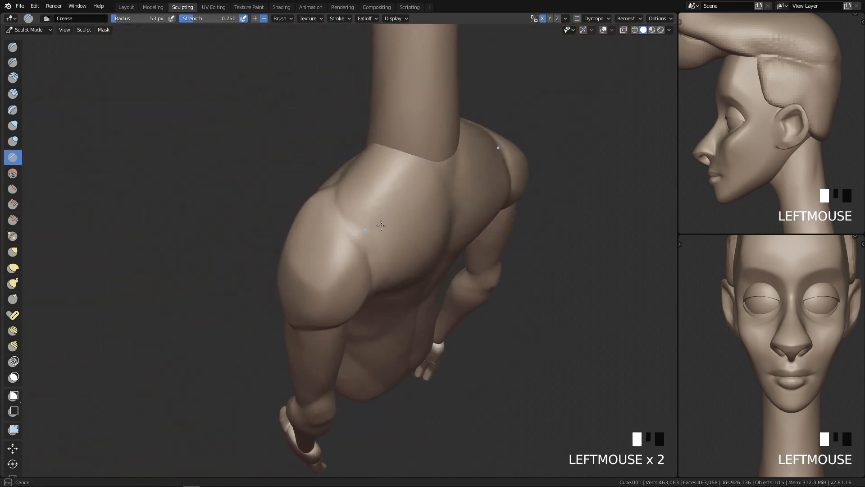
{"action": "key", "text": "q"}
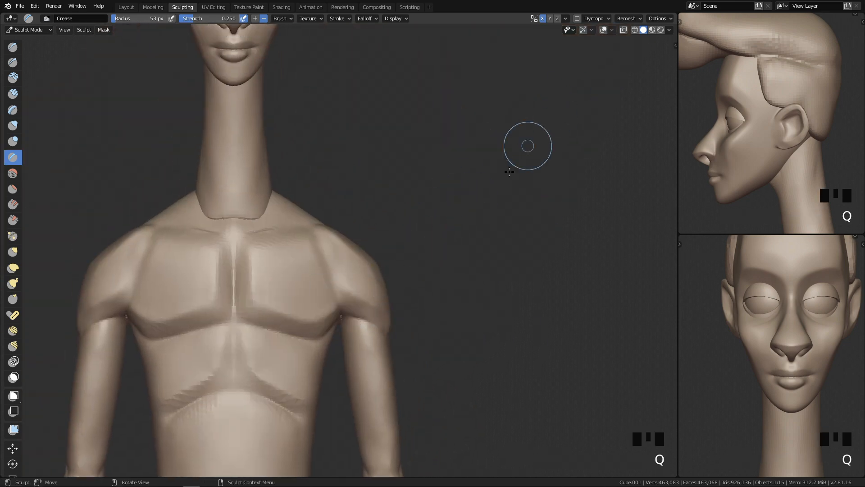
{"action": "key", "text": "q"}
{"action": "mouse_move", "coordinate": [399, 283]}
{"action": "middle_mouse_down", "text": "ctrl"}
{"action": "mouse_move", "coordinate": [436, 242]}
{"action": "mouse_move", "coordinate": [396, 270]}
{"action": "middle_mouse_up", "text": "ctrl"}
{"action": "left_click", "coordinate": [408, 231]}
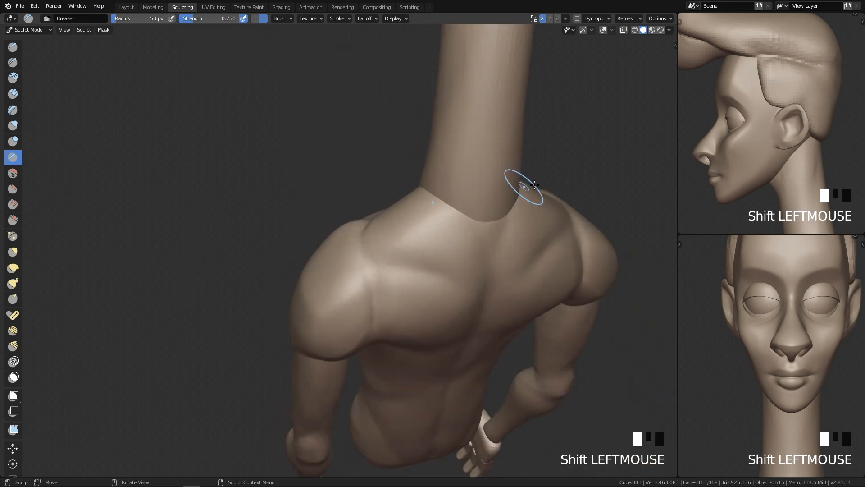
Step: Carve the inner edge of the shoulder blades and smooth the upper spine and surrounding back muscles
{"action": "key", "text": "q"}
{"action": "middle_click_drag", "start_coordinate": [347, 183], "coordinate": [467, 287], "text": "ctrl"}
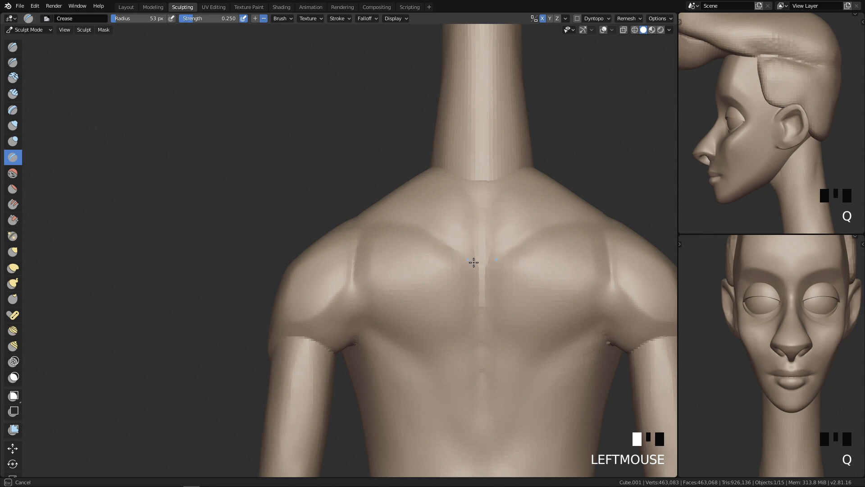
{"action": "left_click", "coordinate": [467, 239], "text": "shift"}
{"action": "mouse_move", "coordinate": [470, 325]}
{"action": "left_mouse_down", "text": "shift"}
{"action": "mouse_move", "coordinate": [396, 234]}
{"action": "mouse_move", "coordinate": [417, 276]}
{"action": "left_mouse_up", "text": "shift"}
{"action": "middle_click_drag", "start_coordinate": [454, 257], "coordinate": [452, 259], "text": "ctrl"}
Step: Crease the rear edge of the deltoid with a 27 px brush radius and smooth it down to the armpit
{"action": "key", "text": "f"}
{"action": "left_click", "coordinate": [354, 282]}
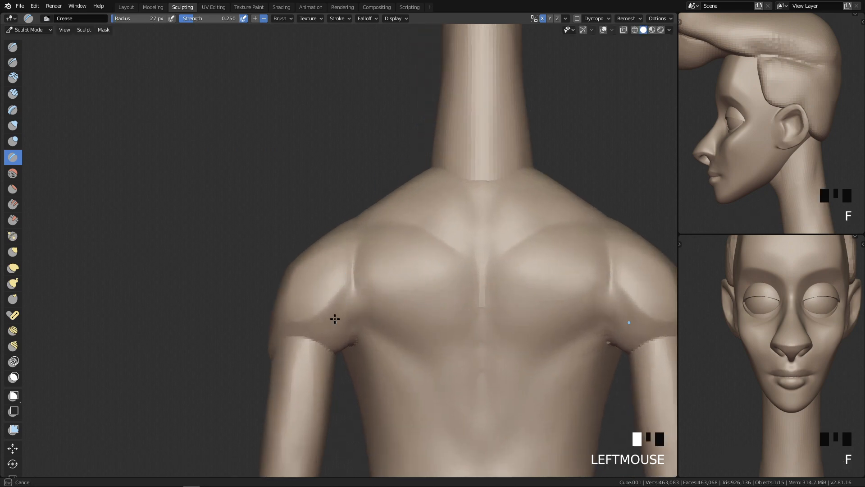
{"action": "left_click", "coordinate": [372, 282], "text": "shift"}
{"action": "left_click_drag", "start_coordinate": [364, 261], "coordinate": [356, 286], "text": "shift"}
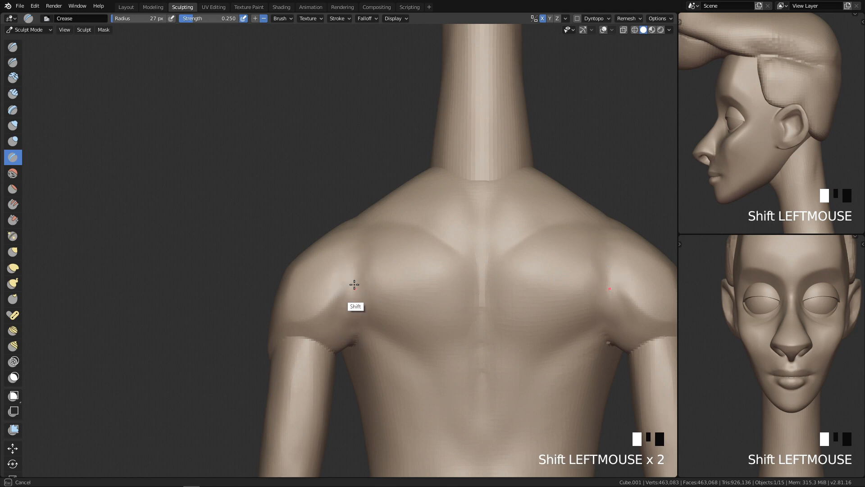
{"action": "mouse_move", "coordinate": [375, 283]}
{"action": "middle_mouse_down", "text": "ctrl"}
{"action": "mouse_move", "coordinate": [473, 299]}
{"action": "mouse_move", "coordinate": [353, 350]}
{"action": "middle_mouse_up", "text": "ctrl"}
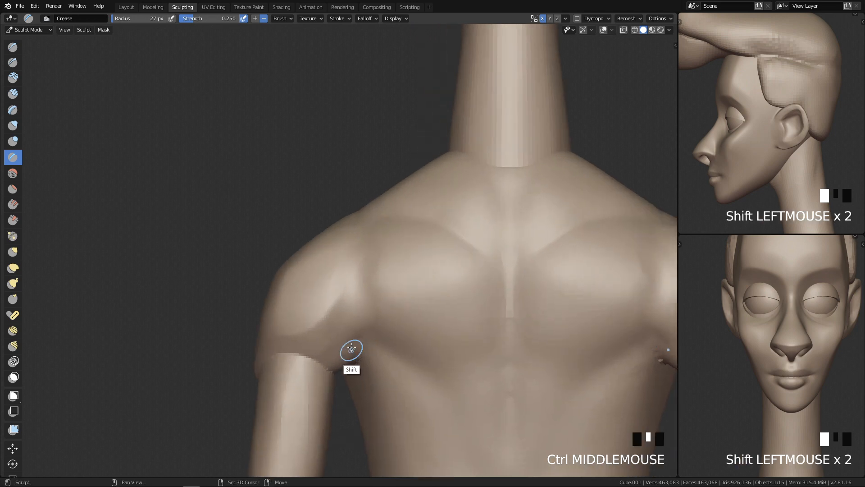
{"action": "mouse_move", "coordinate": [373, 344]}
{"action": "left_mouse_down", "text": "shift"}
{"action": "mouse_move", "coordinate": [359, 390]}
{"action": "mouse_move", "coordinate": [366, 380]}
{"action": "left_mouse_up", "text": "shift"}
{"action": "middle_click_drag", "start_coordinate": [374, 387], "coordinate": [396, 309], "text": "shift"}
Step: Smooth the transition between the rear deltoid and the shoulder blade from several angles
{"action": "middle_click_drag", "start_coordinate": [531, 291], "coordinate": [400, 231]}
{"action": "mouse_move", "coordinate": [376, 231]}
{"action": "left_mouse_down", "text": "shift"}
{"action": "mouse_move", "coordinate": [390, 205]}
{"action": "mouse_move", "coordinate": [382, 222]}
{"action": "left_mouse_up", "text": "shift"}
{"action": "mouse_move", "coordinate": [383, 234]}
{"action": "middle_mouse_down"}
{"action": "mouse_move", "coordinate": [387, 168]}
{"action": "mouse_move", "coordinate": [377, 163]}
{"action": "middle_mouse_up"}
{"action": "mouse_move", "coordinate": [371, 217]}
{"action": "left_mouse_down", "text": "shift"}
{"action": "mouse_move", "coordinate": [340, 264]}
{"action": "mouse_move", "coordinate": [358, 245]}
{"action": "left_mouse_up", "text": "shift"}
{"action": "mouse_move", "coordinate": [361, 241]}
{"action": "left_mouse_down", "text": "shift"}
{"action": "mouse_move", "coordinate": [380, 214]}
{"action": "mouse_move", "coordinate": [396, 216]}
{"action": "left_mouse_up", "text": "shift"}
{"action": "mouse_move", "coordinate": [399, 223]}
{"action": "middle_mouse_down"}
{"action": "mouse_move", "coordinate": [378, 306]}
{"action": "mouse_move", "coordinate": [490, 194]}
{"action": "mouse_move", "coordinate": [596, 139]}
{"action": "mouse_move", "coordinate": [384, 267]}
{"action": "mouse_move", "coordinate": [413, 344]}
{"action": "mouse_move", "coordinate": [427, 243]}
{"action": "middle_mouse_up"}
Step: Soften the back of the shoulder at a 57 px radius and build it up with Clay Strips across the deltoid seam
{"action": "key", "text": "f"}
{"action": "left_click", "coordinate": [403, 187]}
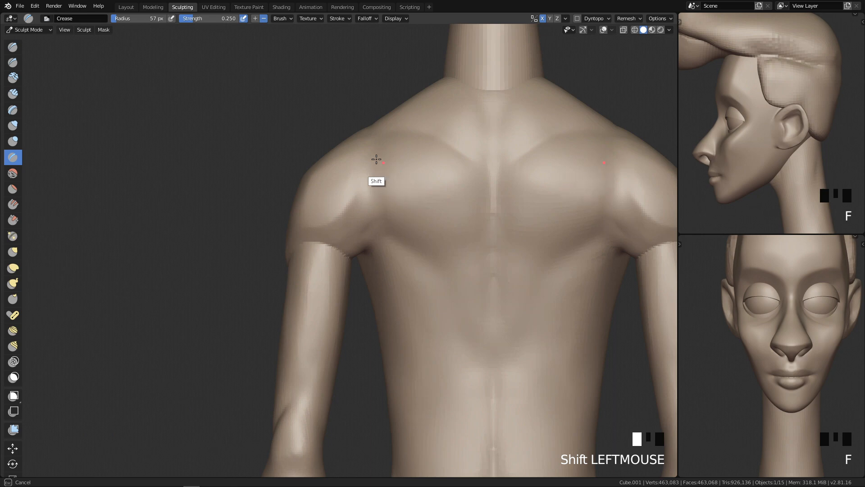
{"action": "mouse_move", "coordinate": [394, 155]}
{"action": "left_mouse_down", "text": "shift"}
{"action": "mouse_move", "coordinate": [373, 172]}
{"action": "mouse_move", "coordinate": [347, 175]}
{"action": "left_mouse_up", "text": "shift"}
{"action": "key", "text": "3"}
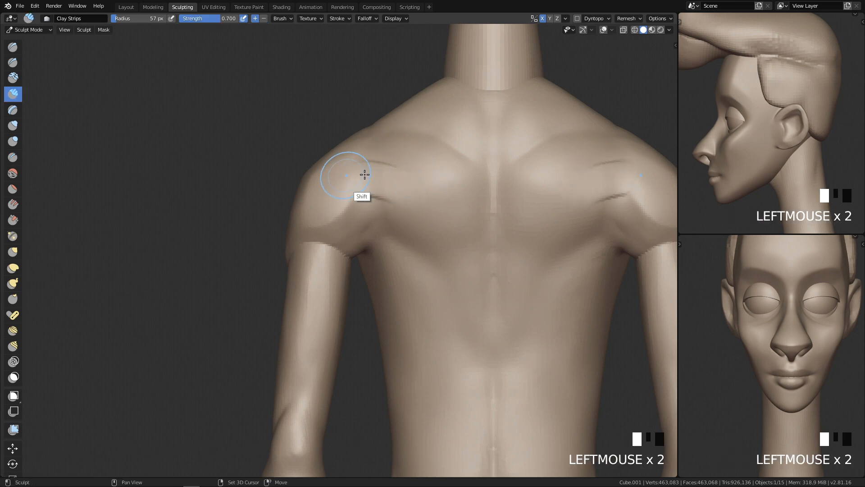
{"action": "left_click_drag", "start_coordinate": [441, 177], "coordinate": [372, 176], "text": "shift"}
Step: Try another Clay Strips stroke over the back of the deltoid
{"action": "middle_click_drag", "start_coordinate": [406, 257], "coordinate": [416, 444], "text": "ctrl"}
{"action": "middle_click_drag", "start_coordinate": [392, 397], "coordinate": [401, 351], "text": "ctrl"}
{"action": "middle_click_drag", "start_coordinate": [405, 336], "coordinate": [418, 237], "text": "ctrl"}
{"action": "mouse_move", "coordinate": [371, 203]}
{"action": "left_mouse_down"}
{"action": "mouse_move", "coordinate": [396, 210]}
{"action": "mouse_move", "coordinate": [388, 217]}
{"action": "mouse_move", "coordinate": [381, 193]}
{"action": "left_mouse_up"}
{"action": "key", "text": "ctrl+z"}
{"action": "key", "text": "ctrl+z"}
Step: Smooth the rear deltoid above the armpit and add a short Clay Strips stroke toward the shoulder blade
{"action": "middle_click_drag", "start_coordinate": [484, 254], "coordinate": [444, 390], "text": "ctrl"}
{"action": "middle_click_drag", "start_coordinate": [443, 389], "coordinate": [435, 227], "text": "ctrl"}
{"action": "mouse_move", "coordinate": [373, 191]}
{"action": "left_mouse_down", "text": "shift"}
{"action": "mouse_move", "coordinate": [357, 195]}
{"action": "mouse_move", "coordinate": [396, 183]}
{"action": "mouse_move", "coordinate": [353, 216]}
{"action": "left_mouse_up", "text": "shift"}
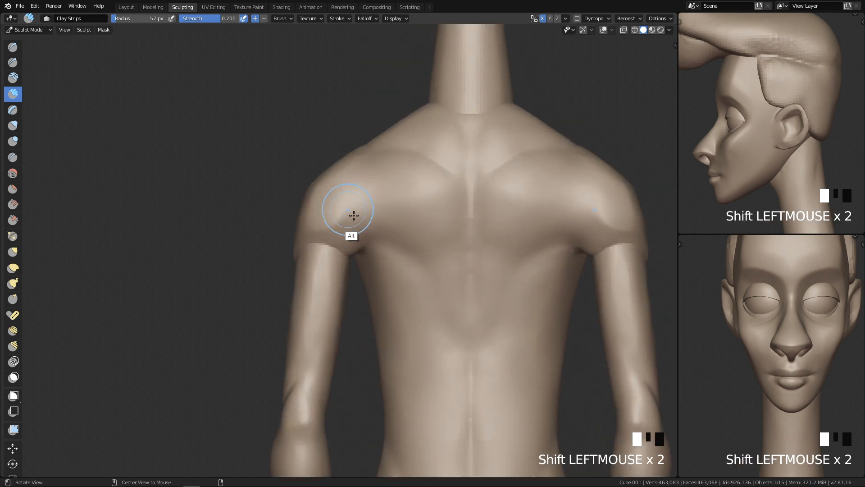
{"action": "middle_click_drag", "start_coordinate": [353, 216], "coordinate": [397, 222]}
{"action": "mouse_move", "coordinate": [400, 199]}
{"action": "left_mouse_down"}
{"action": "mouse_move", "coordinate": [390, 210]}
{"action": "mouse_move", "coordinate": [383, 201]}
{"action": "mouse_move", "coordinate": [391, 206]}
{"action": "left_mouse_up"}
Step: Flatten the lower rear deltoid toward the shoulder blade with the Scrape/Peaks brush at a 64 px radius
{"action": "key", "text": "shift+3"}
{"action": "key", "text": "f"}
{"action": "left_click", "coordinate": [390, 201]}
{"action": "left_click_drag", "start_coordinate": [366, 220], "coordinate": [395, 204]}
{"action": "left_click_drag", "start_coordinate": [366, 223], "coordinate": [393, 209]}
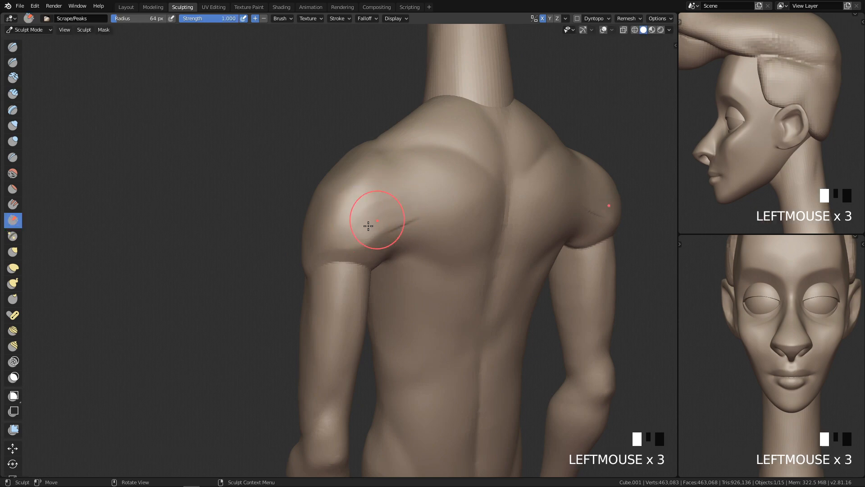
Step: Examine the whole figure from the front, side and back for the shape of the shoulders
{"action": "key", "text": "q"}
{"action": "middle_click_drag", "start_coordinate": [541, 236], "coordinate": [507, 329], "text": "ctrl"}
{"action": "key", "text": "q"}
{"action": "middle_click_drag", "start_coordinate": [505, 266], "coordinate": [431, 195], "text": "ctrl"}
{"action": "key", "text": "q"}
{"action": "key", "text": "q"}
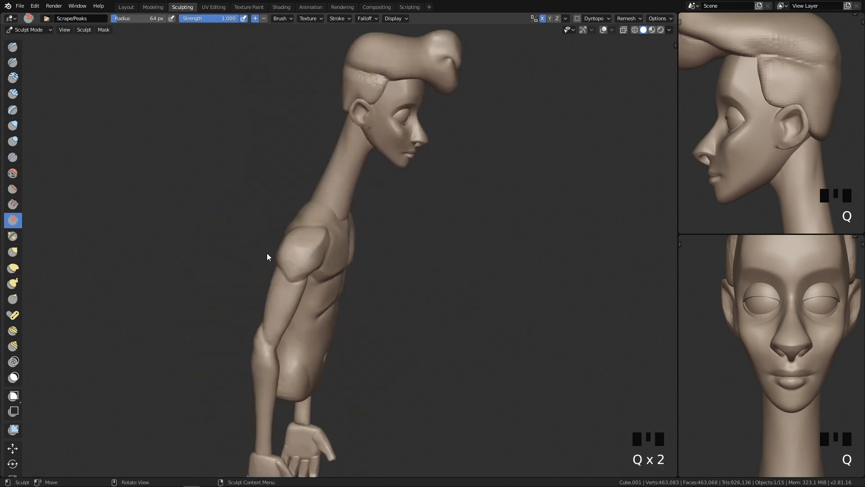
{"action": "middle_click_drag", "start_coordinate": [394, 328], "coordinate": [390, 381], "text": "ctrl"}
{"action": "key", "text": "q"}
{"action": "key", "text": "q"}
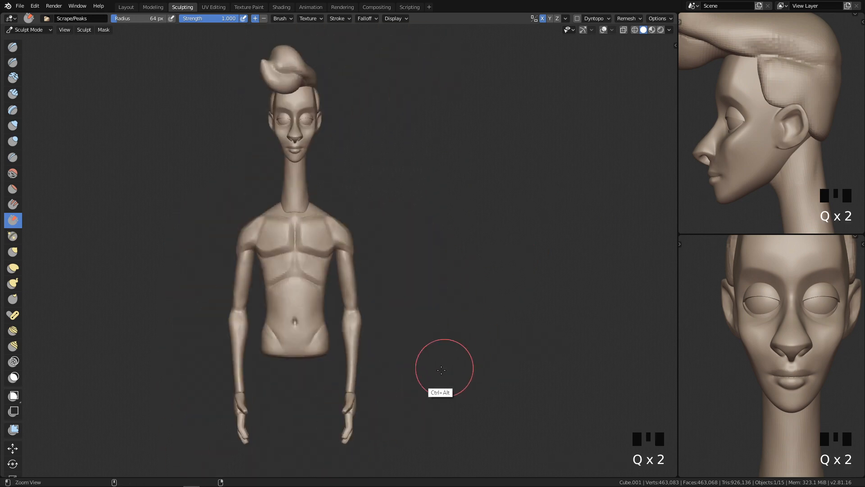
{"action": "middle_click_drag", "start_coordinate": [447, 363], "coordinate": [429, 407], "text": "ctrl"}
{"action": "mouse_move", "coordinate": [391, 358]}
{"action": "middle_mouse_down", "text": "shift"}
{"action": "mouse_move", "coordinate": [410, 383]}
{"action": "mouse_move", "coordinate": [411, 308]}
{"action": "mouse_move", "coordinate": [433, 328]}
{"action": "middle_mouse_up", "text": "shift"}
Step: Select the body in Object Mode and return to Sculpt Mode
{"action": "key", "text": "Tab"}
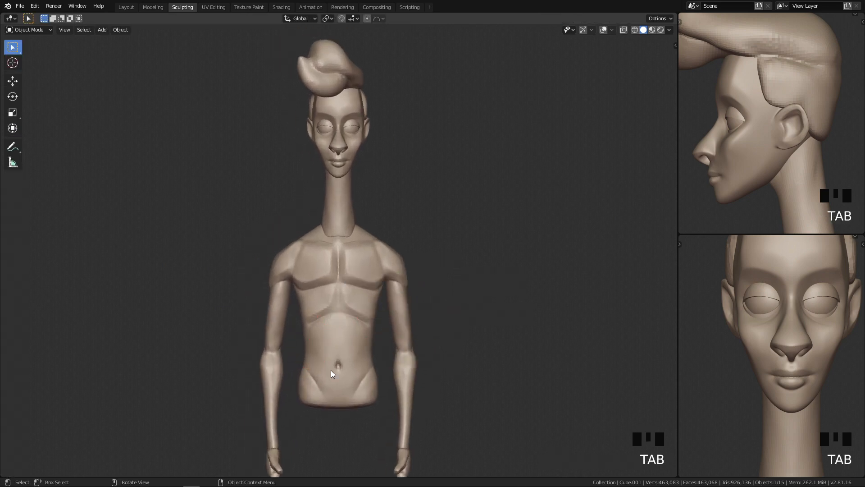
{"action": "middle_click_drag", "start_coordinate": [389, 375], "coordinate": [367, 212], "text": "shift"}
{"action": "left_click", "coordinate": [366, 210]}
{"action": "key", "text": "Tab"}
Step: Smooth the abdomen, waist and hip creases, enlarging the brush radius to 107 px
{"action": "middle_click_drag", "start_coordinate": [347, 253], "coordinate": [361, 209], "text": "ctrl"}
{"action": "left_click_drag", "start_coordinate": [354, 213], "coordinate": [331, 232], "text": "shift"}
{"action": "mouse_move", "coordinate": [326, 235]}
{"action": "left_mouse_down", "text": "shift"}
{"action": "mouse_move", "coordinate": [281, 265]}
{"action": "mouse_move", "coordinate": [293, 285]}
{"action": "left_mouse_up", "text": "shift"}
{"action": "mouse_move", "coordinate": [317, 288]}
{"action": "left_mouse_down", "text": "shift"}
{"action": "mouse_move", "coordinate": [359, 230]}
{"action": "mouse_move", "coordinate": [323, 351]}
{"action": "left_mouse_up", "text": "shift"}
{"action": "middle_click_drag", "start_coordinate": [366, 350], "coordinate": [373, 293], "text": "shift"}
{"action": "mouse_move", "coordinate": [382, 288]}
{"action": "left_mouse_down", "text": "shift"}
{"action": "mouse_move", "coordinate": [384, 332]}
{"action": "mouse_move", "coordinate": [376, 318]}
{"action": "left_mouse_up", "text": "shift"}
{"action": "left_click_drag", "start_coordinate": [367, 288], "coordinate": [372, 294], "text": "shift"}
{"action": "key", "text": "f"}
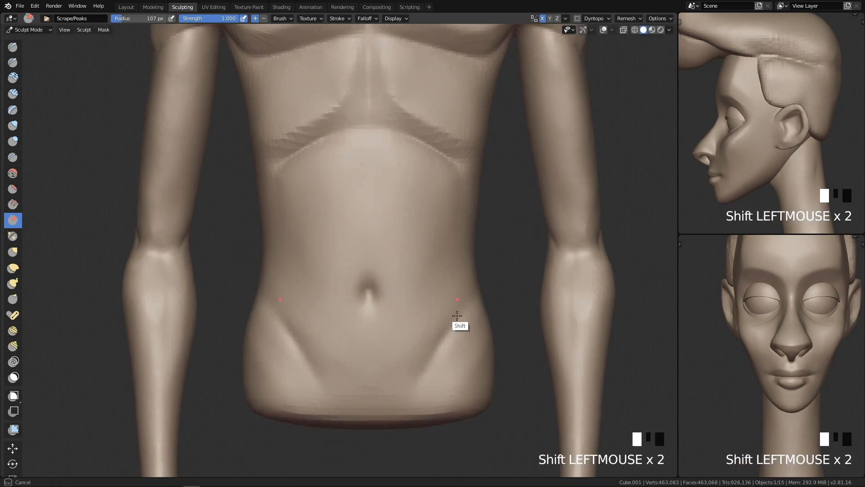
Step: Smooth the rib crease, shoulders and chest on the front with a 168 px brush radius
{"action": "middle_click_drag", "start_coordinate": [405, 192], "coordinate": [426, 275], "text": "shift"}
{"action": "key", "text": "f"}
{"action": "left_click", "coordinate": [464, 257]}
{"action": "mouse_move", "coordinate": [451, 203]}
{"action": "left_mouse_down", "text": "shift"}
{"action": "mouse_move", "coordinate": [367, 71]}
{"action": "mouse_move", "coordinate": [319, 240]}
{"action": "left_mouse_up", "text": "shift"}
{"action": "middle_click_drag", "start_coordinate": [351, 213], "coordinate": [343, 355], "text": "shift"}
{"action": "left_click_drag", "start_coordinate": [272, 155], "coordinate": [256, 219], "text": "shift"}
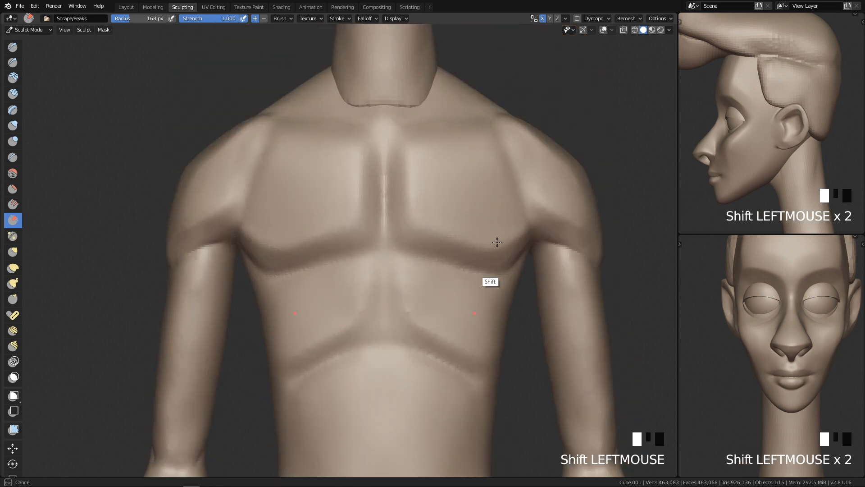
{"action": "left_click_drag", "start_coordinate": [353, 301], "coordinate": [451, 383], "text": "shift"}
Step: Smooth the spine, lower back and upper back along with the forearm from behind
{"action": "key", "text": "q"}
{"action": "key", "text": "q"}
{"action": "mouse_move", "coordinate": [363, 251]}
{"action": "middle_mouse_down", "text": "shift"}
{"action": "mouse_move", "coordinate": [389, 133]}
{"action": "mouse_move", "coordinate": [356, 120]}
{"action": "middle_mouse_up", "text": "shift"}
{"action": "left_click_drag", "start_coordinate": [355, 119], "coordinate": [351, 301], "text": "shift"}
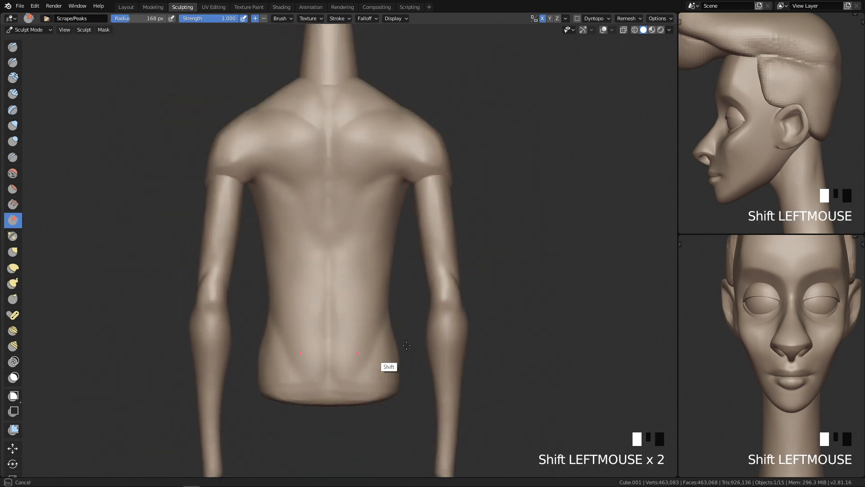
{"action": "left_click_drag", "start_coordinate": [345, 67], "coordinate": [331, 216], "text": "shift"}
{"action": "middle_click_drag", "start_coordinate": [315, 420], "coordinate": [315, 259], "text": "shift"}
{"action": "left_click", "coordinate": [437, 394], "text": "shift"}
Step: Switch to Object Mode and select the neck object
{"action": "key", "text": "q"}
{"action": "key", "text": "q"}
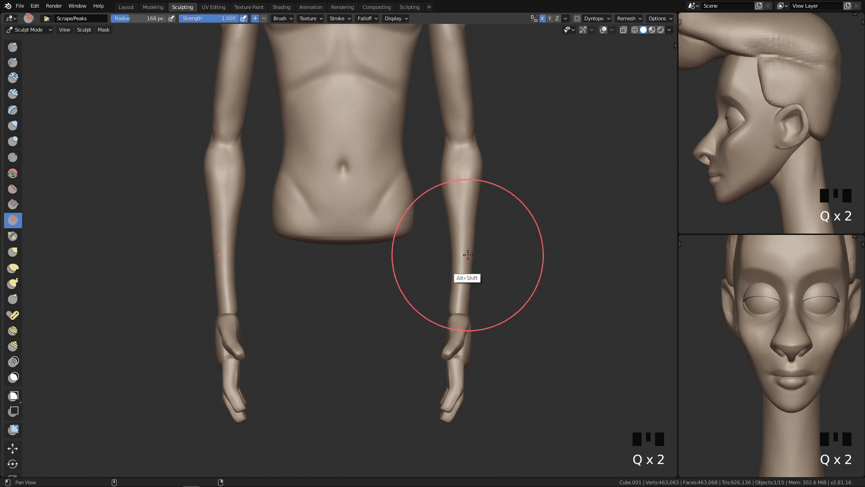
{"action": "middle_click_drag", "start_coordinate": [463, 251], "coordinate": [441, 396], "text": "shift"}
{"action": "key", "text": "Tab"}
{"action": "mouse_move", "coordinate": [392, 259]}
{"action": "middle_mouse_down", "text": "shift"}
{"action": "mouse_move", "coordinate": [396, 371]}
{"action": "mouse_move", "coordinate": [405, 252]}
{"action": "mouse_move", "coordinate": [421, 357]}
{"action": "mouse_move", "coordinate": [397, 342]}
{"action": "mouse_move", "coordinate": [442, 303]}
{"action": "mouse_move", "coordinate": [432, 344]}
{"action": "mouse_move", "coordinate": [409, 337]}
{"action": "mouse_move", "coordinate": [382, 232]}
{"action": "middle_mouse_up", "text": "shift"}
{"action": "left_click", "coordinate": [373, 228]}
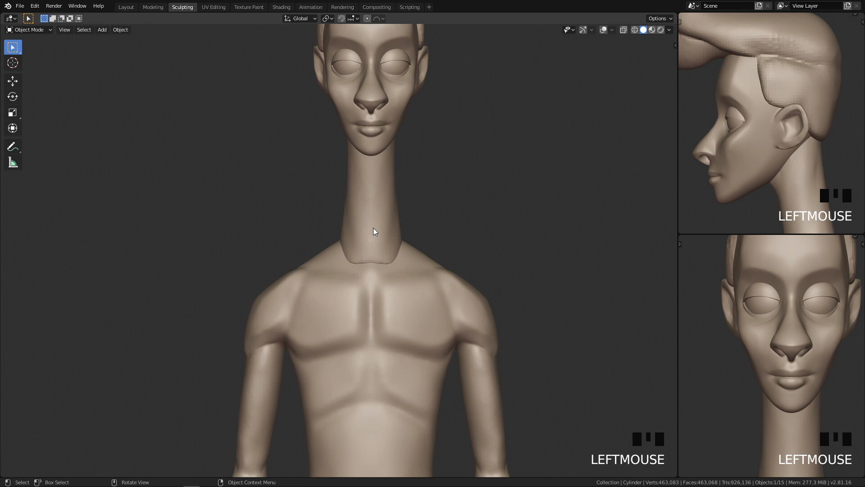
{"action": "middle_click_drag", "start_coordinate": [447, 267], "coordinate": [409, 371], "text": "shift"}
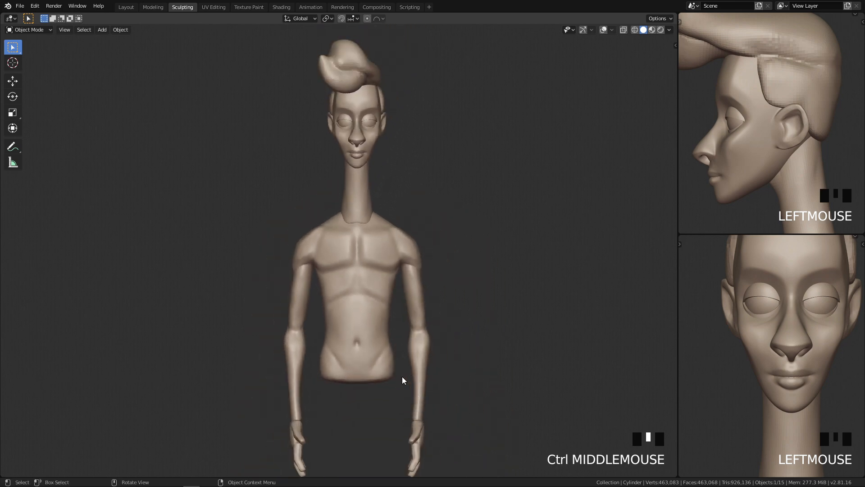
{"action": "mouse_move", "coordinate": [426, 286]}
{"action": "middle_mouse_down", "text": "shift"}
{"action": "mouse_move", "coordinate": [418, 267]}
{"action": "mouse_move", "coordinate": [419, 299]}
{"action": "mouse_move", "coordinate": [424, 289]}
{"action": "mouse_move", "coordinate": [267, 318]}
{"action": "mouse_move", "coordinate": [363, 320]}
{"action": "mouse_move", "coordinate": [446, 261]}
{"action": "mouse_move", "coordinate": [452, 285]}
{"action": "mouse_move", "coordinate": [436, 353]}
{"action": "mouse_move", "coordinate": [440, 320]}
{"action": "mouse_move", "coordinate": [460, 293]}
{"action": "mouse_move", "coordinate": [459, 404]}
{"action": "mouse_move", "coordinate": [448, 417]}
{"action": "mouse_move", "coordinate": [413, 360]}
{"action": "mouse_move", "coordinate": [451, 198]}
{"action": "mouse_move", "coordinate": [440, 278]}
{"action": "middle_mouse_up", "text": "shift"}
{"action": "left_click", "coordinate": [373, 264]}
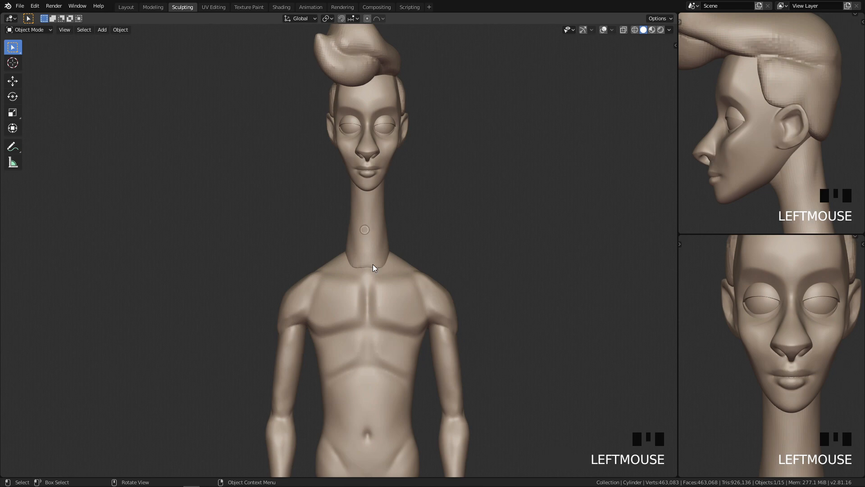
Step: Join the neck with the body into one object and return to Sculpt Mode
{"action": "middle_click_drag", "start_coordinate": [373, 352], "coordinate": [380, 281], "text": "shift"}
{"action": "key", "text": "ctrl+Tab"}
{"action": "middle_click_drag", "start_coordinate": [379, 311], "coordinate": [395, 289]}
{"action": "middle_click_drag", "start_coordinate": [392, 302], "coordinate": [428, 293]}
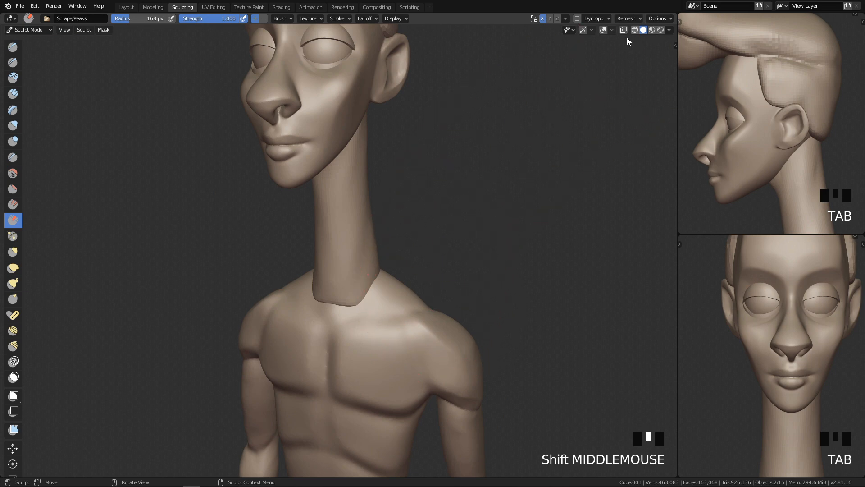
{"action": "key", "text": "Tab"}
{"action": "left_click", "coordinate": [353, 336]}
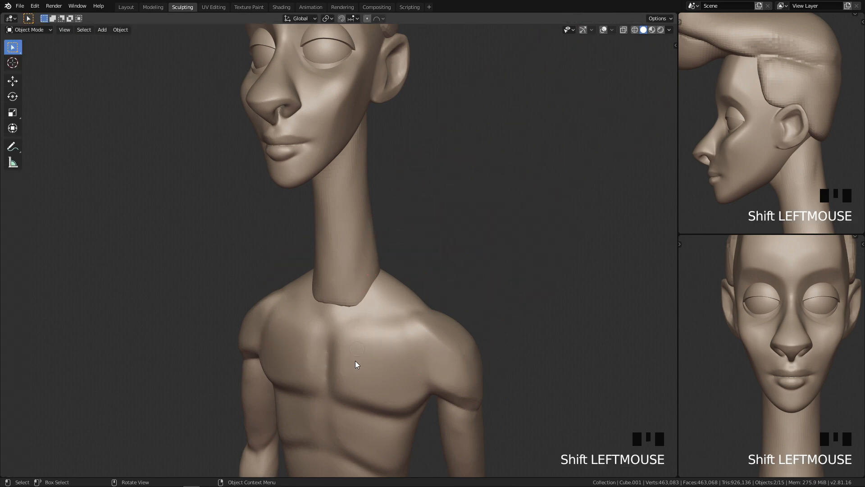
{"action": "key", "text": "ctrl+j"}
{"action": "key", "text": "Tab"}
Step: Check the joined neck and torso mesh in wireframe shading and return to solid shading
{"action": "left_click", "coordinate": [653, 21]}
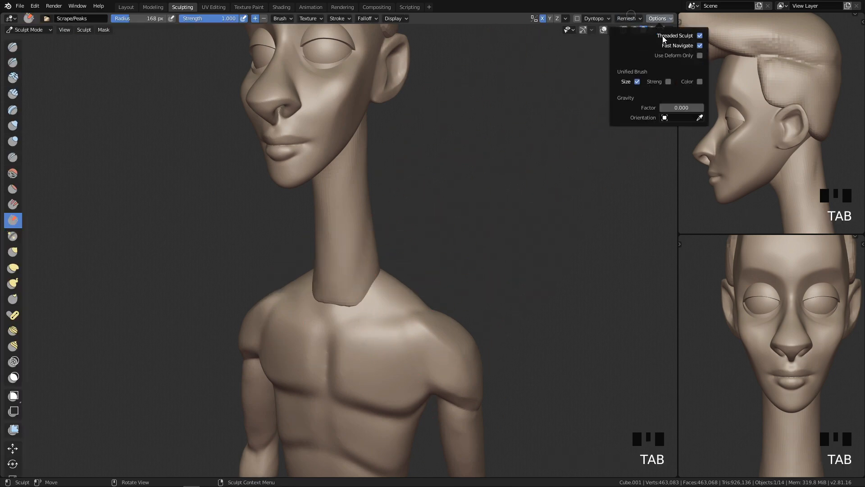
{"action": "mouse_move", "coordinate": [629, 19]}
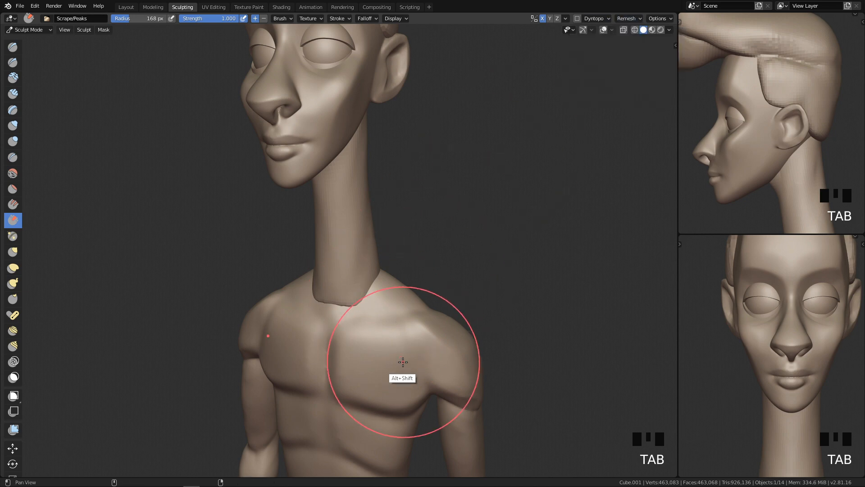
{"action": "middle_click_drag", "start_coordinate": [399, 362], "coordinate": [441, 254], "text": "shift"}
{"action": "key", "text": "Tab"}
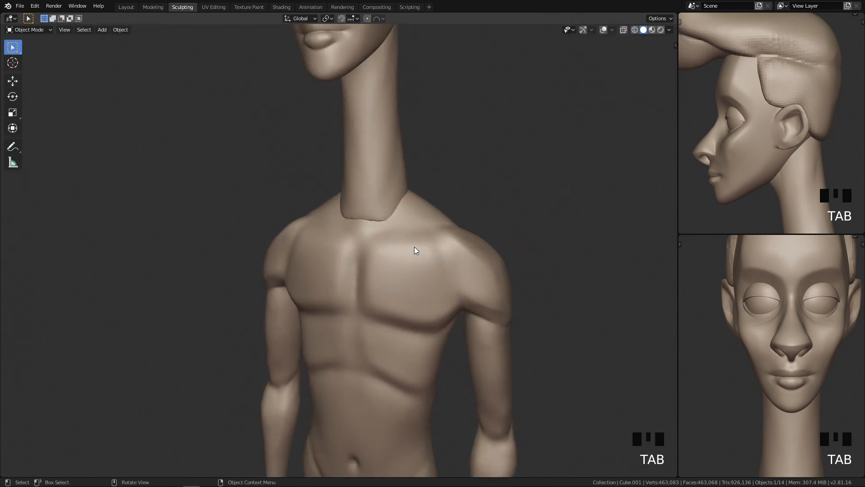
{"action": "key", "text": "z"}
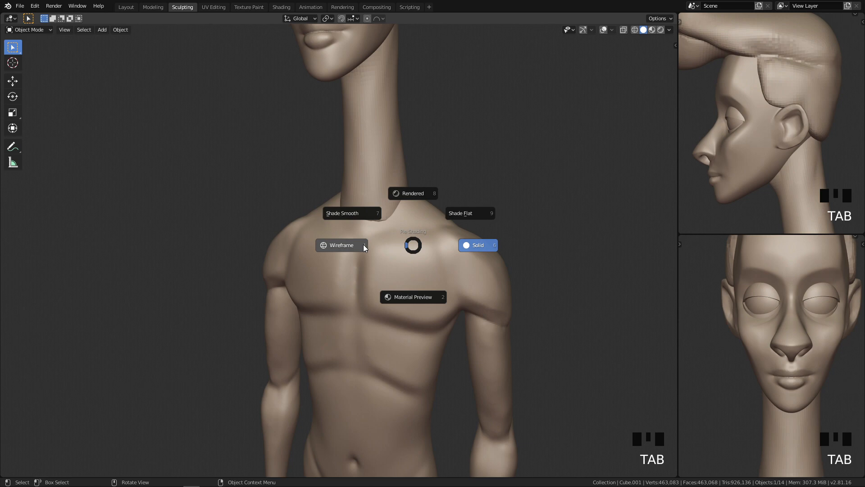
{"action": "left_click", "coordinate": [363, 245]}
{"action": "key", "text": "ctrl+z"}
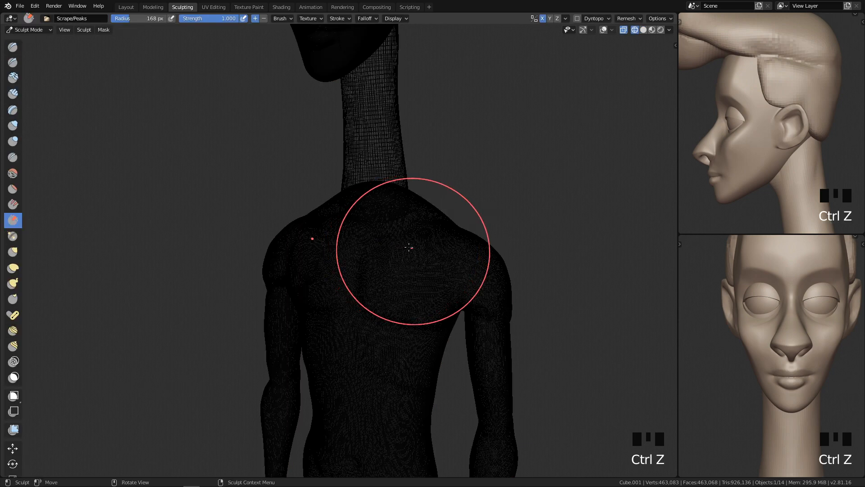
{"action": "key", "text": "Tab"}
{"action": "key", "text": "z"}
{"action": "left_click", "coordinate": [438, 277]}
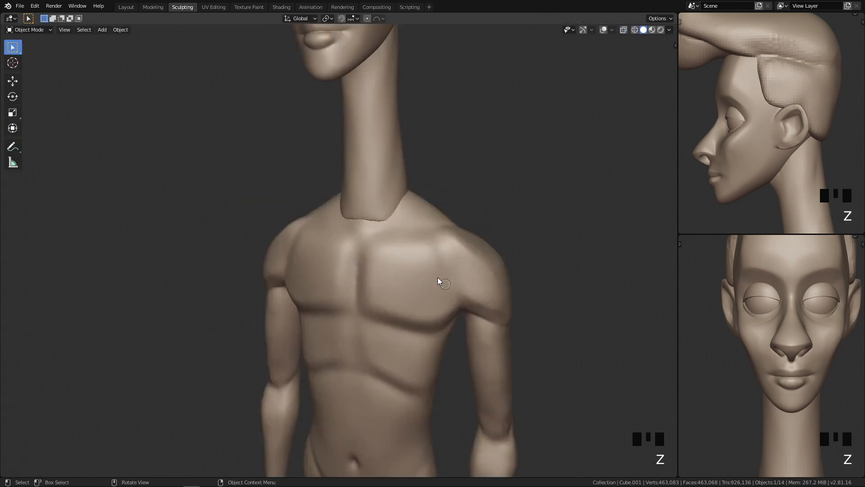
Step: Undo the joining of the neck with the body so they are separate objects again in Object Mode
{"action": "key", "text": "g"}
{"action": "right_click", "coordinate": [408, 192]}
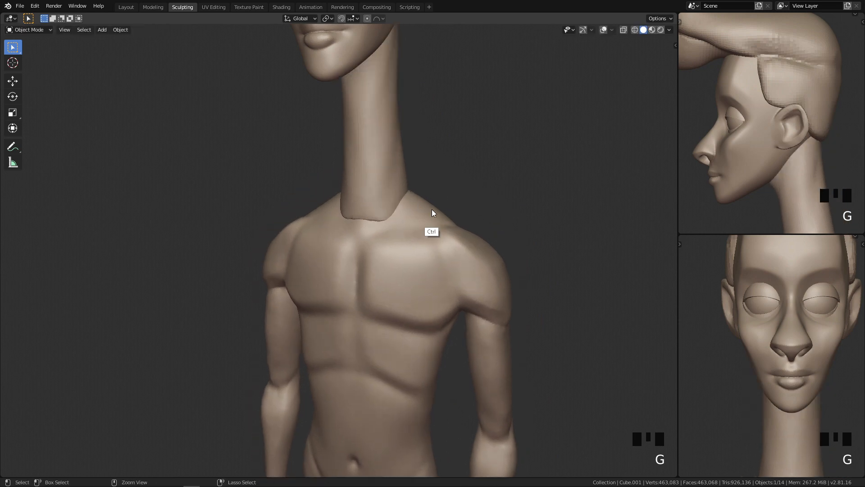
{"action": "key", "text": "ctrl+z"}
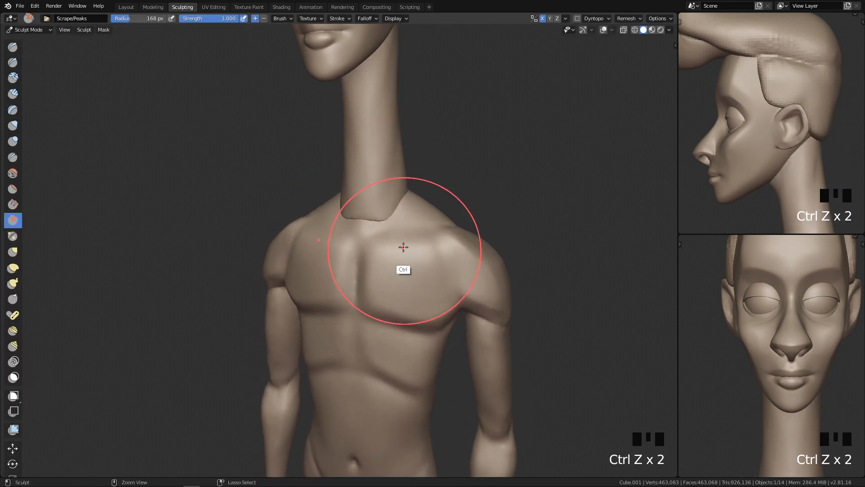
{"action": "key", "text": "ctrl+z"}
Step: Merge the neck and the body into one mesh with an Auto Boolean Union and return to Sculpt Mode
{"action": "left_click", "coordinate": [368, 176]}
{"action": "key", "text": "g"}
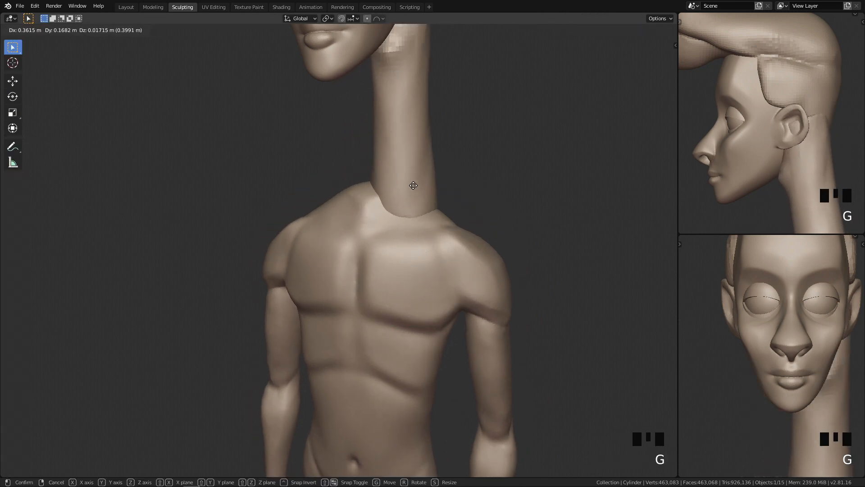
{"action": "right_click", "coordinate": [419, 291]}
{"action": "middle_click_drag", "start_coordinate": [421, 293], "coordinate": [400, 237], "text": "ctrl"}
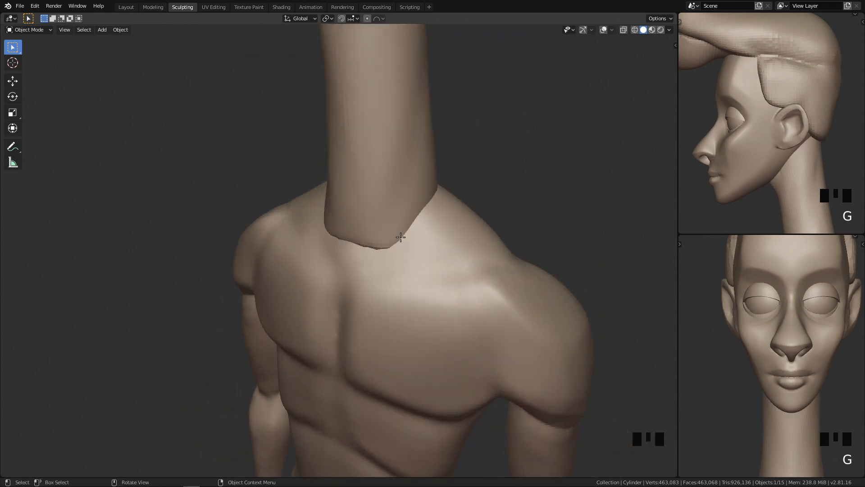
{"action": "left_click", "coordinate": [395, 300], "text": "shift"}
{"action": "key", "text": "ctrl+shift+b"}
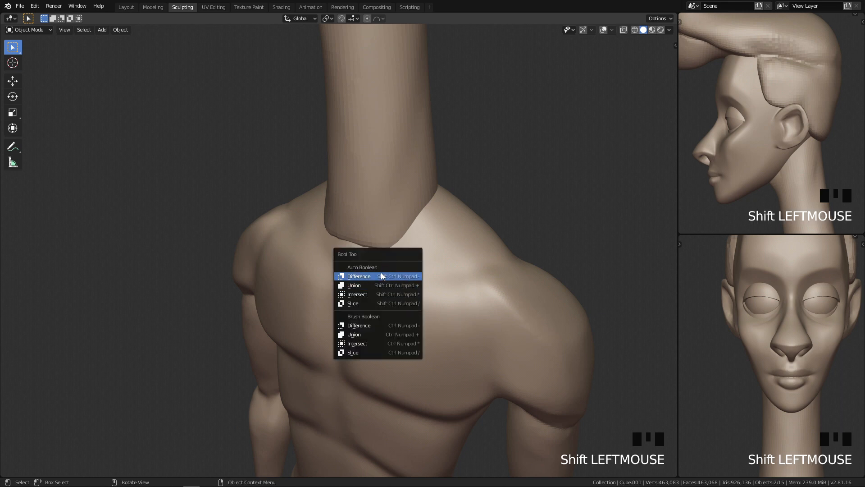
{"action": "left_click", "coordinate": [383, 284]}
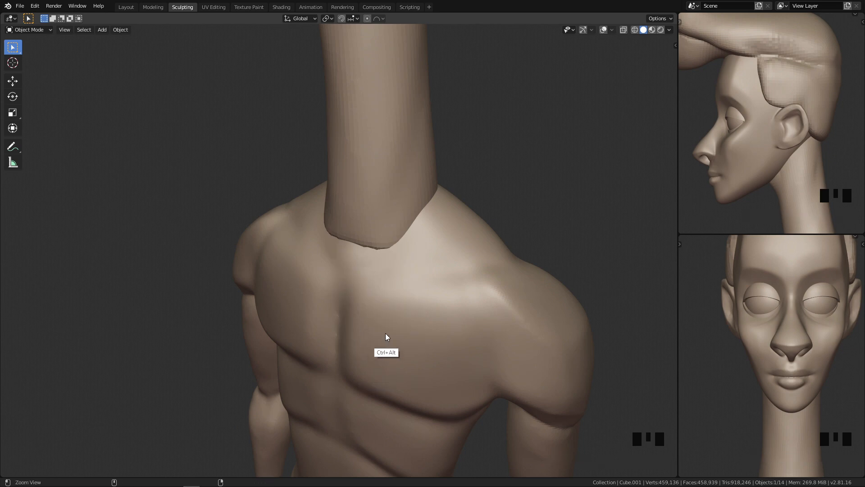
{"action": "key", "text": "ctrl+Tab"}
Step: Set the Scrape/Peaks brush radius to 98 px and smooth the seam between neck and shoulders all around
{"action": "mouse_move", "coordinate": [385, 334]}
{"action": "middle_mouse_down", "text": "ctrl"}
{"action": "mouse_move", "coordinate": [413, 249]}
{"action": "mouse_move", "coordinate": [407, 290]}
{"action": "mouse_move", "coordinate": [435, 221]}
{"action": "middle_mouse_up", "text": "ctrl"}
{"action": "left_click", "coordinate": [393, 344]}
{"action": "key", "text": "f"}
{"action": "left_click", "coordinate": [523, 207]}
{"action": "mouse_move", "coordinate": [525, 205]}
{"action": "left_mouse_down", "text": "shift"}
{"action": "mouse_move", "coordinate": [539, 189]}
{"action": "mouse_move", "coordinate": [543, 199]}
{"action": "left_mouse_up", "text": "shift"}
{"action": "key", "text": "ctrl+z"}
{"action": "left_click_drag", "start_coordinate": [419, 243], "coordinate": [348, 234], "text": "shift"}
{"action": "mouse_move", "coordinate": [504, 237]}
{"action": "left_mouse_down", "text": "shift"}
{"action": "mouse_move", "coordinate": [485, 252]}
{"action": "mouse_move", "coordinate": [602, 135]}
{"action": "left_mouse_up", "text": "shift"}
{"action": "mouse_move", "coordinate": [602, 135]}
{"action": "middle_mouse_down"}
{"action": "mouse_move", "coordinate": [539, 218]}
{"action": "mouse_move", "coordinate": [358, 231]}
{"action": "middle_mouse_up"}
{"action": "left_click_drag", "start_coordinate": [357, 231], "coordinate": [495, 160], "text": "shift"}
{"action": "middle_click_drag", "start_coordinate": [495, 160], "coordinate": [332, 248]}
{"action": "left_click_drag", "start_coordinate": [332, 248], "coordinate": [294, 232], "text": "shift"}
{"action": "mouse_move", "coordinate": [354, 268]}
{"action": "middle_mouse_down"}
{"action": "mouse_move", "coordinate": [338, 242]}
{"action": "mouse_move", "coordinate": [272, 270]}
{"action": "middle_mouse_up"}
{"action": "left_click_drag", "start_coordinate": [272, 270], "coordinate": [260, 282], "text": "shift"}
{"action": "left_click_drag", "start_coordinate": [213, 246], "coordinate": [242, 250], "text": "shift"}
Step: Smooth the seam across the front of the neck base and up the side of the neck
{"action": "key", "text": "q"}
{"action": "key", "text": "q"}
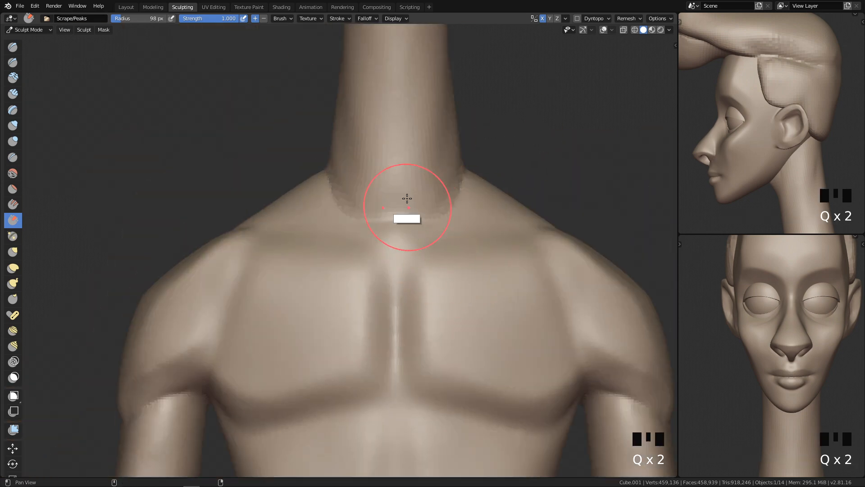
{"action": "middle_click_drag", "start_coordinate": [408, 214], "coordinate": [353, 212], "text": "shift"}
{"action": "mouse_move", "coordinate": [354, 212]}
{"action": "left_mouse_down", "text": "shift"}
{"action": "mouse_move", "coordinate": [336, 212]}
{"action": "mouse_move", "coordinate": [354, 152]}
{"action": "left_mouse_up", "text": "shift"}
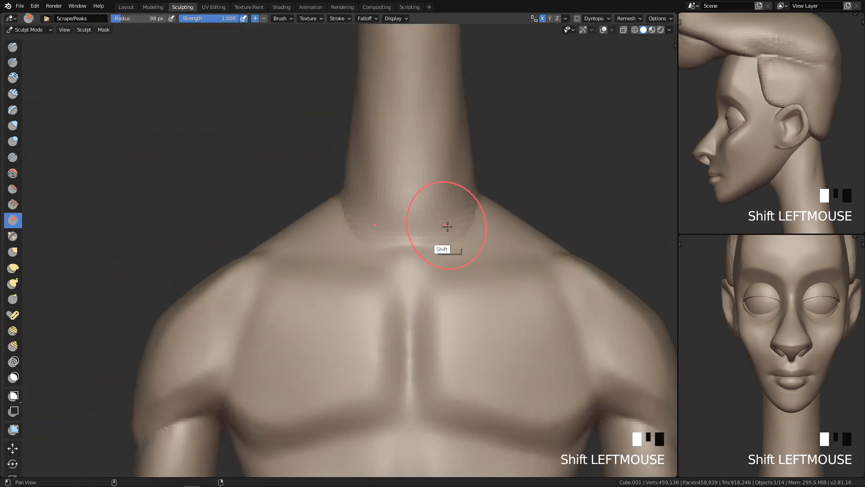
{"action": "middle_click_drag", "start_coordinate": [445, 222], "coordinate": [462, 211], "text": "shift"}
{"action": "middle_click_drag", "start_coordinate": [465, 142], "coordinate": [453, 198], "text": "shift"}
{"action": "left_click_drag", "start_coordinate": [453, 198], "coordinate": [446, 225], "text": "shift"}
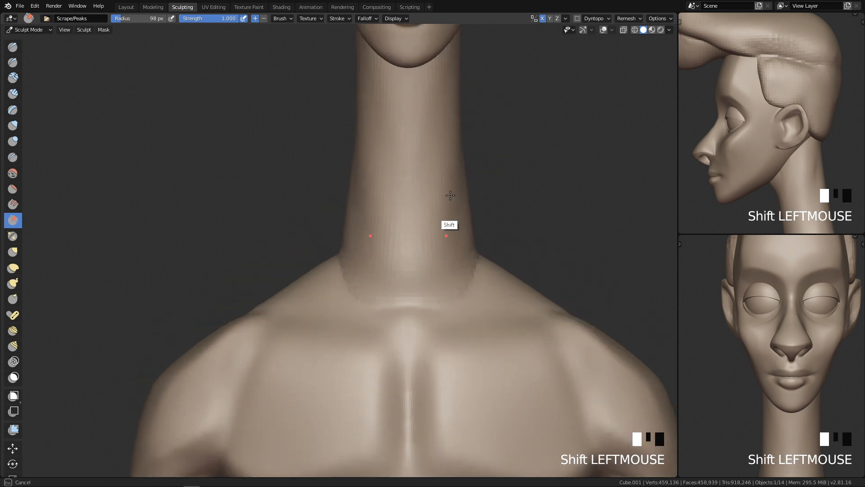
Step: Narrow the side of the neck above the shoulders using the Grab brush with a 164 px radius
{"action": "key", "text": "g"}
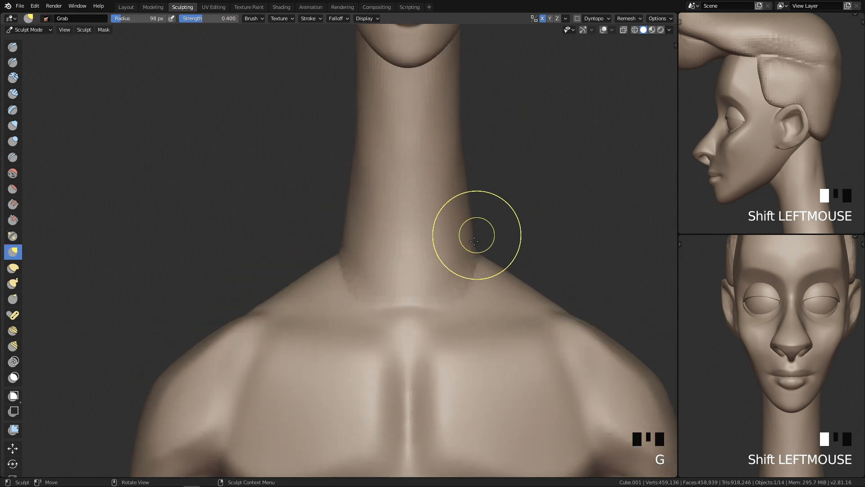
{"action": "key", "text": "f"}
{"action": "mouse_move", "coordinate": [483, 251]}
{"action": "middle_mouse_down", "text": "ctrl"}
{"action": "mouse_move", "coordinate": [444, 468]}
{"action": "mouse_move", "coordinate": [448, 278]}
{"action": "mouse_move", "coordinate": [430, 222]}
{"action": "middle_mouse_up", "text": "ctrl"}
{"action": "key", "text": "f"}
{"action": "left_click", "coordinate": [414, 220]}
{"action": "mouse_move", "coordinate": [429, 219]}
{"action": "left_mouse_down"}
{"action": "mouse_move", "coordinate": [417, 222]}
{"action": "mouse_move", "coordinate": [424, 221]}
{"action": "left_mouse_up"}
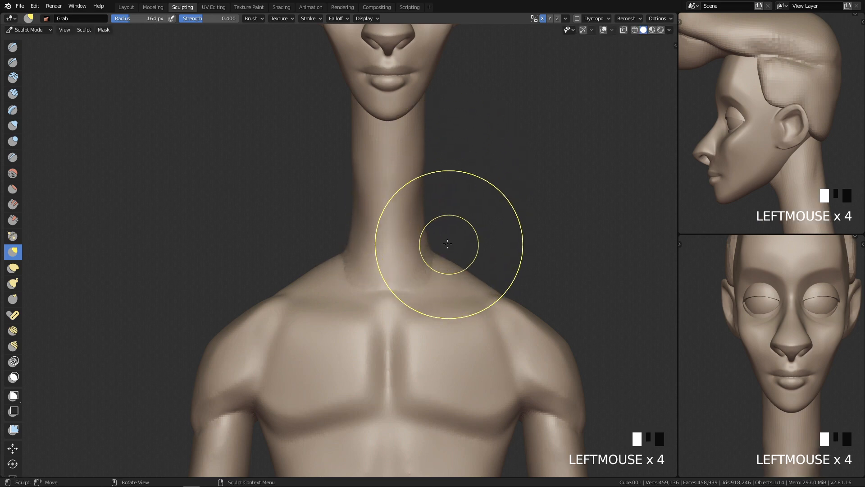
Step: Reshape the trapezius slope between neck and shoulder with the Grab brush and set its radius to 125 px
{"action": "key", "text": "f"}
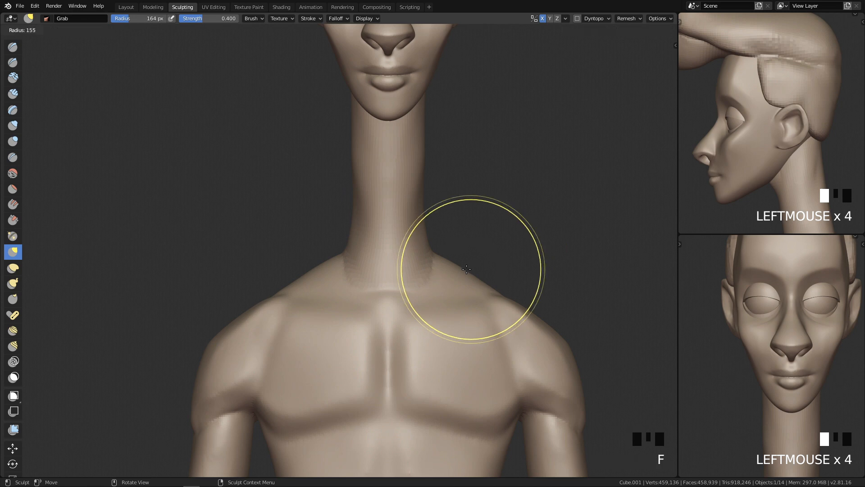
{"action": "left_click", "coordinate": [490, 269]}
{"action": "mouse_move", "coordinate": [476, 267]}
{"action": "left_mouse_down"}
{"action": "mouse_move", "coordinate": [474, 277]}
{"action": "mouse_move", "coordinate": [457, 271]}
{"action": "left_mouse_up"}
{"action": "key", "text": "f"}
{"action": "left_click", "coordinate": [463, 265]}
Step: Set the Grab brush radius to 105 px and adjust the side of the upper neck below the jaw
{"action": "middle_click_drag", "start_coordinate": [487, 223], "coordinate": [440, 446], "text": "ctrl"}
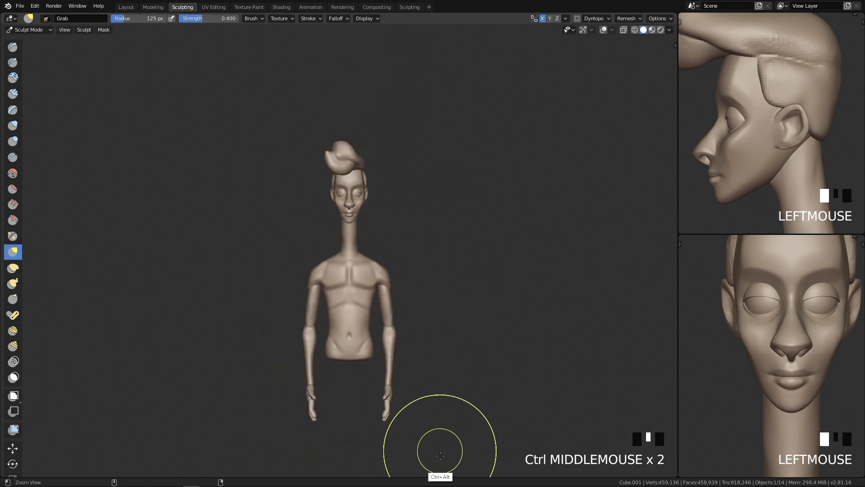
{"action": "mouse_move", "coordinate": [432, 405]}
{"action": "middle_mouse_down", "text": "ctrl"}
{"action": "mouse_move", "coordinate": [473, 264]}
{"action": "mouse_move", "coordinate": [405, 236]}
{"action": "middle_mouse_up", "text": "ctrl"}
{"action": "key", "text": "f"}
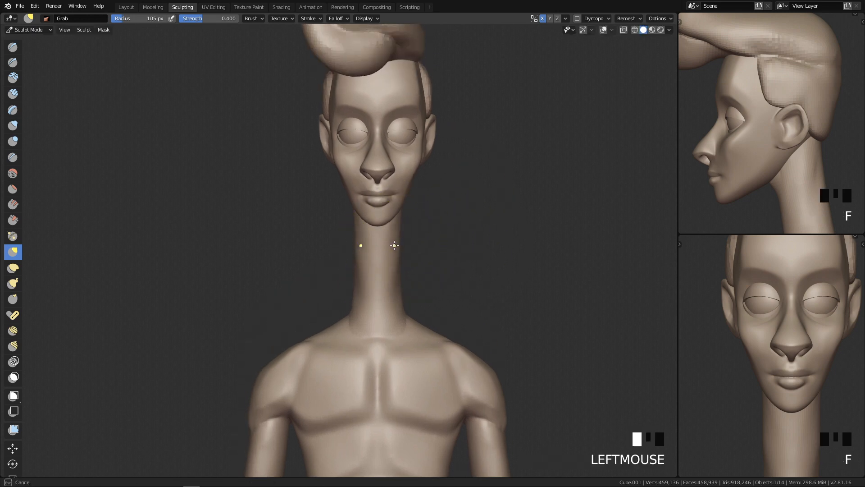
{"action": "left_click", "coordinate": [395, 246]}
{"action": "left_click_drag", "start_coordinate": [395, 247], "coordinate": [395, 246]}
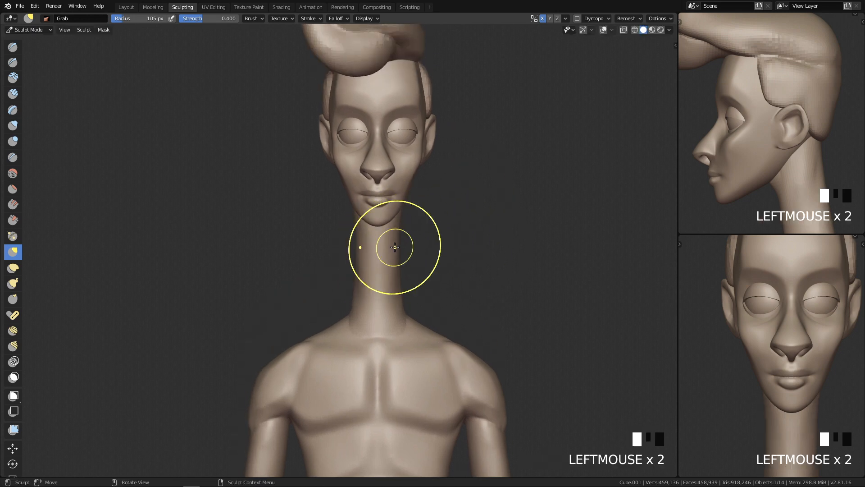
Step: Enlarge the Grab brush radius to 331 px and nudge the upper neck downward under the head
{"action": "mouse_move", "coordinate": [452, 251]}
{"action": "middle_mouse_down", "text": "ctrl"}
{"action": "mouse_move", "coordinate": [437, 311]}
{"action": "mouse_move", "coordinate": [400, 283]}
{"action": "mouse_move", "coordinate": [381, 309]}
{"action": "mouse_move", "coordinate": [400, 270]}
{"action": "middle_mouse_up", "text": "ctrl"}
{"action": "key", "text": "q"}
{"action": "key", "text": "f"}
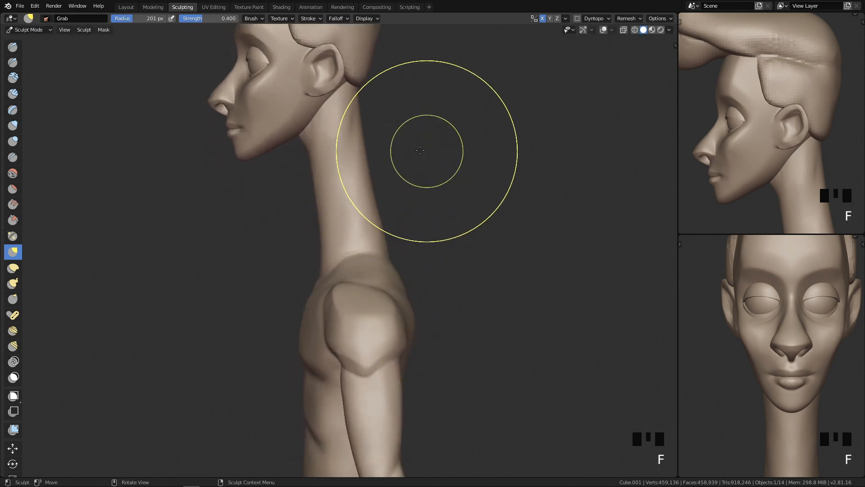
{"action": "key", "text": "f"}
{"action": "mouse_move", "coordinate": [444, 107]}
{"action": "middle_mouse_down", "text": "ctrl"}
{"action": "mouse_move", "coordinate": [454, 267]}
{"action": "mouse_move", "coordinate": [441, 427]}
{"action": "middle_mouse_up", "text": "ctrl"}
{"action": "key", "text": "q"}
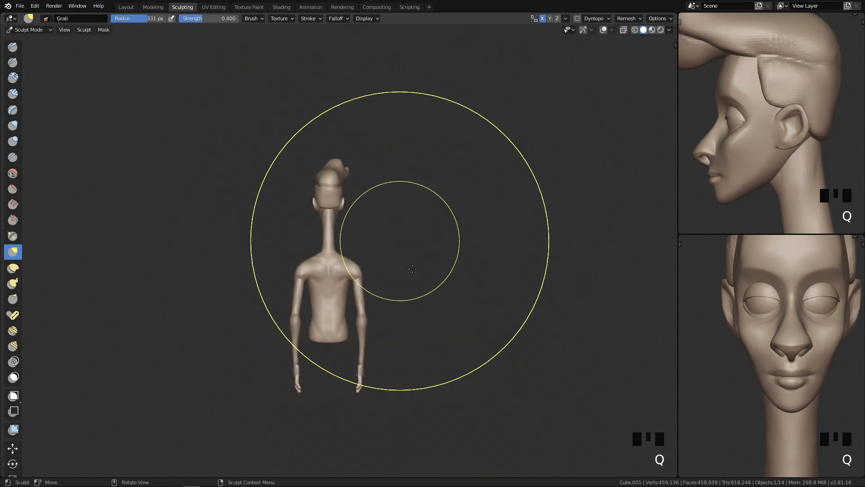
{"action": "key", "text": "q"}
{"action": "middle_click_drag", "start_coordinate": [473, 334], "coordinate": [374, 135], "text": "ctrl"}
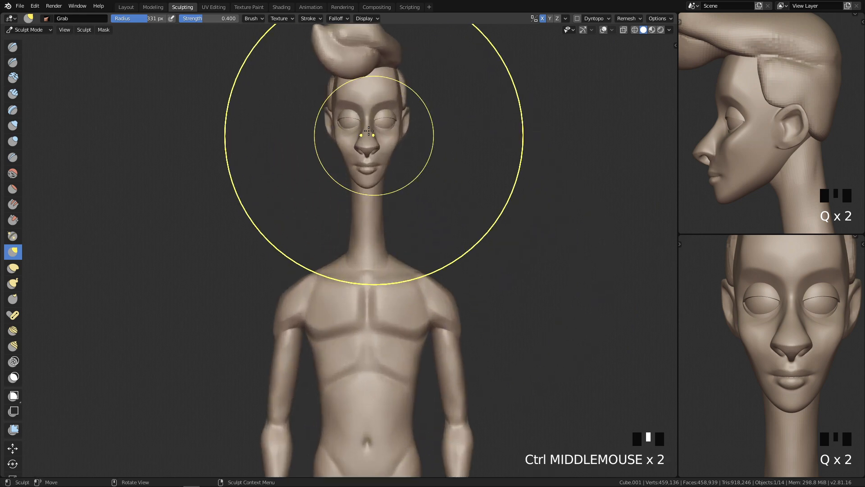
{"action": "left_click_drag", "start_coordinate": [374, 135], "coordinate": [367, 141]}
{"action": "left_click_drag", "start_coordinate": [368, 204], "coordinate": [369, 202]}
Step: Set the Grab brush radius to 361 px and pull the top of the neck down to shorten it
{"action": "key", "text": "q"}
{"action": "mouse_move", "coordinate": [380, 203]}
{"action": "middle_mouse_down", "text": "shift"}
{"action": "mouse_move", "coordinate": [393, 237]}
{"action": "mouse_move", "coordinate": [349, 180]}
{"action": "middle_mouse_up", "text": "shift"}
{"action": "key", "text": "f"}
{"action": "left_click", "coordinate": [363, 170]}
{"action": "left_click_drag", "start_coordinate": [363, 169], "coordinate": [364, 176]}
{"action": "middle_click_drag", "start_coordinate": [397, 260], "coordinate": [400, 286], "text": "ctrl"}
{"action": "key", "text": "q"}
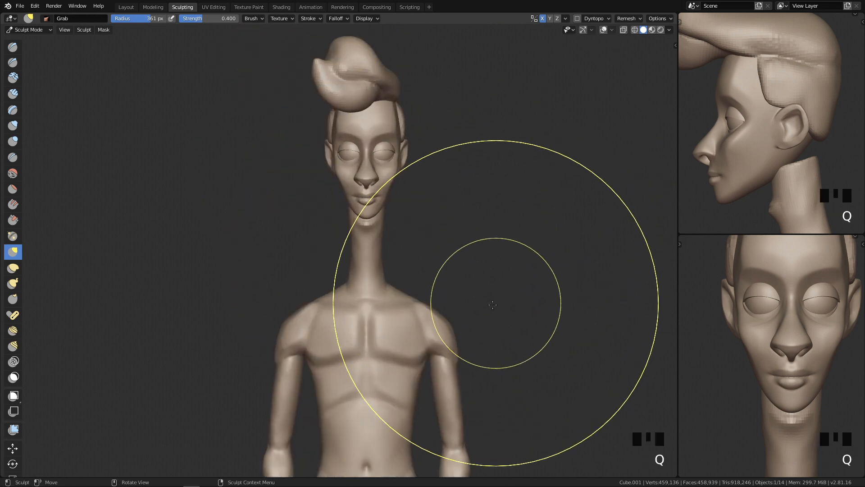
Step: Select the head and hair objects in Object Mode and move them down along Z onto the shortened neck
{"action": "key", "text": "Tab"}
{"action": "left_click_drag", "start_coordinate": [274, 48], "coordinate": [493, 171]}
{"action": "key", "text": "g"}
{"action": "key", "text": "z"}
{"action": "left_click", "coordinate": [405, 212]}
{"action": "middle_click_drag", "start_coordinate": [448, 193], "coordinate": [439, 297], "text": "ctrl"}
{"action": "key", "text": "q"}
{"action": "left_click", "coordinate": [481, 330]}
{"action": "middle_click_drag", "start_coordinate": [464, 345], "coordinate": [391, 286], "text": "shift"}
Step: Select the body object and return to Sculpt Mode, framing the neck and chest from the front
{"action": "key", "text": "q"}
{"action": "key", "text": "q"}
{"action": "left_click", "coordinate": [374, 250]}
{"action": "key", "text": "ctrl+Tab"}
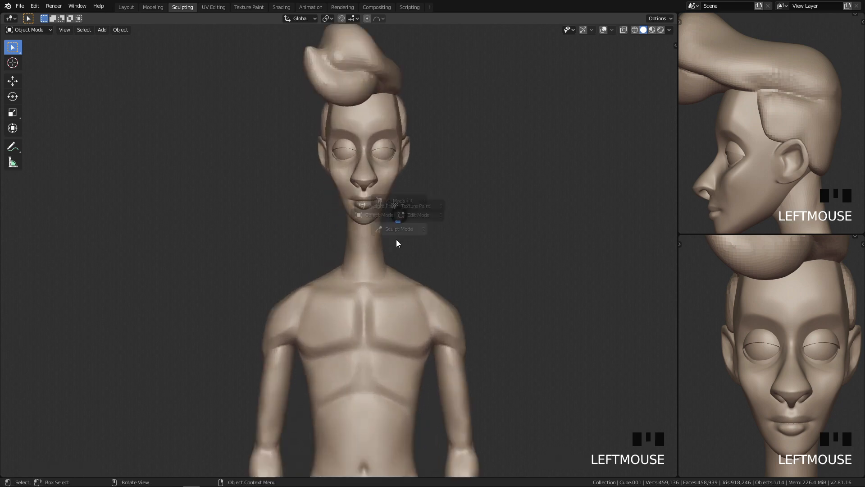
{"action": "middle_click_drag", "start_coordinate": [397, 252], "coordinate": [395, 226], "text": "ctrl"}
{"action": "middle_click_drag", "start_coordinate": [388, 315], "coordinate": [415, 174], "text": "ctrl"}
Step: Switch to the Crease brush with a 219 px radius and save the file
{"action": "key", "text": "4"}
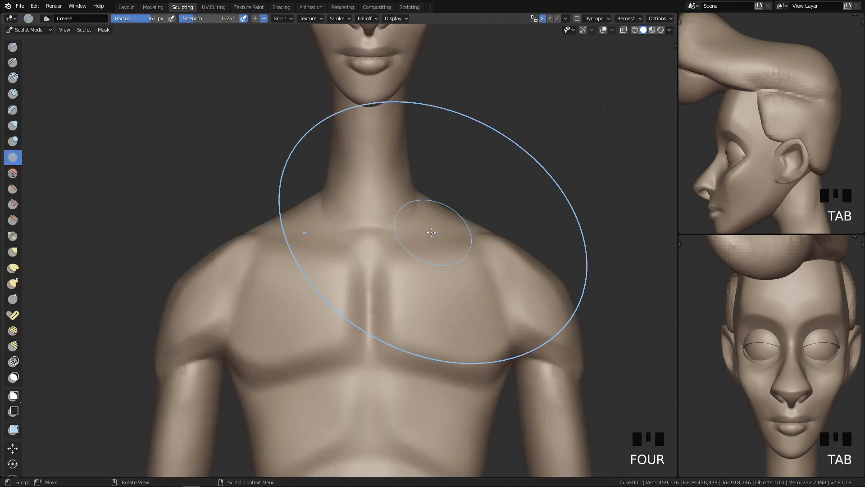
{"action": "key", "text": "f"}
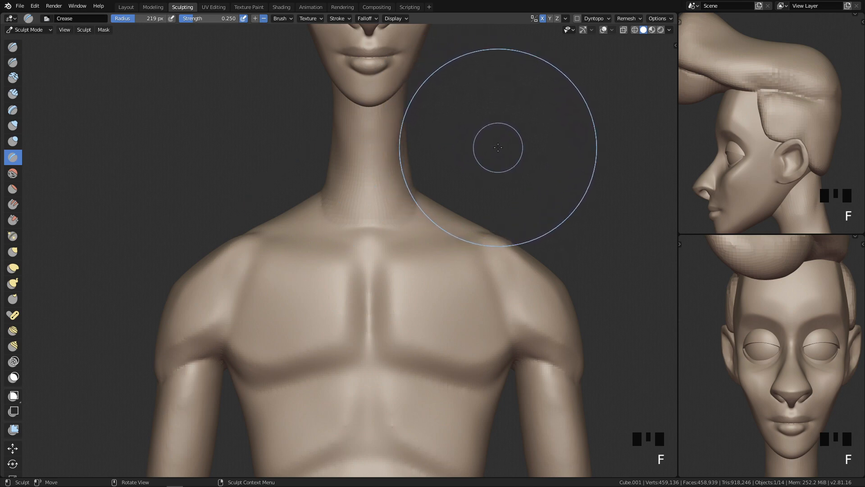
{"action": "key", "text": "ctrl+s"}
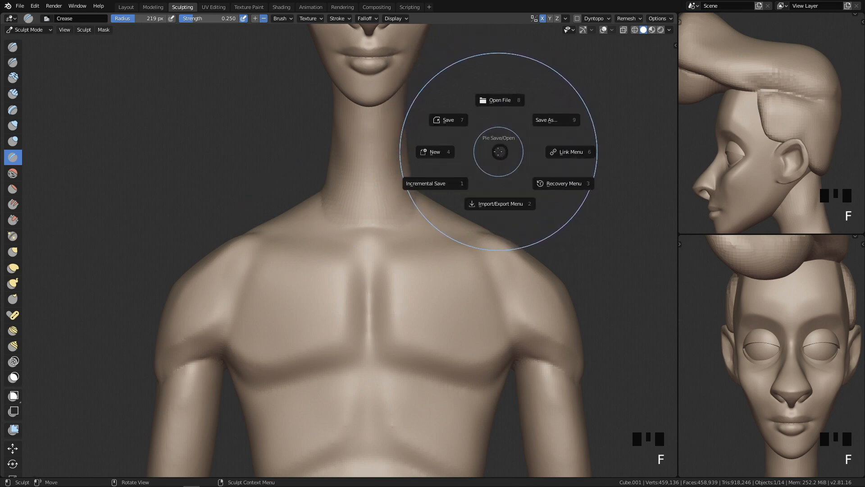
{"action": "left_click", "coordinate": [452, 128]}
Step: Switch to the Clay Strips brush, set its radius to 40 px and try a carving stroke up the front of the neck
{"action": "key", "text": "c"}
{"action": "mouse_move", "coordinate": [396, 241]}
{"action": "middle_mouse_down", "text": "ctrl"}
{"action": "mouse_move", "coordinate": [409, 208]}
{"action": "mouse_move", "coordinate": [392, 251]}
{"action": "mouse_move", "coordinate": [374, 228]}
{"action": "middle_mouse_up", "text": "ctrl"}
{"action": "key", "text": "f"}
{"action": "left_click", "coordinate": [385, 223]}
{"action": "mouse_move", "coordinate": [387, 229]}
{"action": "left_mouse_down", "text": "ctrl"}
{"action": "mouse_move", "coordinate": [383, 204]}
{"action": "mouse_move", "coordinate": [391, 215]}
{"action": "mouse_move", "coordinate": [381, 251]}
{"action": "mouse_move", "coordinate": [378, 193]}
{"action": "mouse_move", "coordinate": [377, 225]}
{"action": "mouse_move", "coordinate": [387, 191]}
{"action": "mouse_move", "coordinate": [365, 158]}
{"action": "left_mouse_up", "text": "ctrl"}
{"action": "key", "text": "ctrl+z"}
{"action": "key", "text": "f"}
{"action": "left_click", "coordinate": [379, 215]}
{"action": "key", "text": "ctrl+z"}
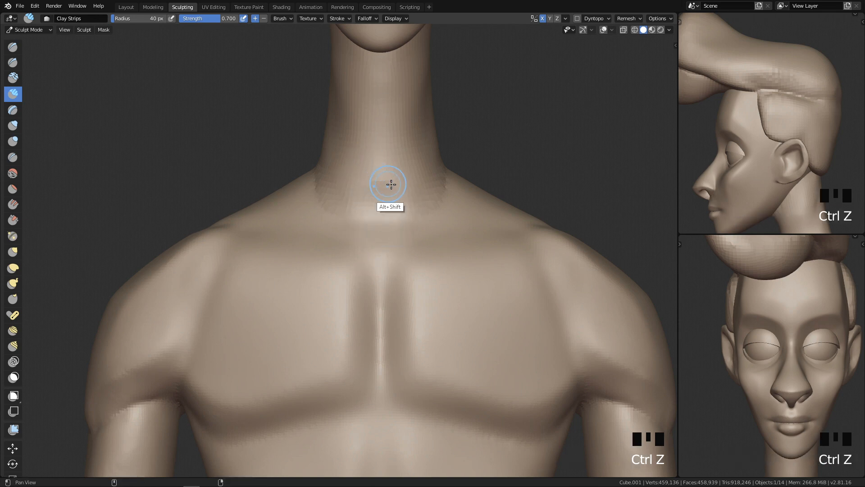
Step: Build up the neck muscles running down to the collar with Clay Strips at 45 px radius and smooth them
{"action": "middle_click_drag", "start_coordinate": [378, 182], "coordinate": [388, 194], "text": "shift"}
{"action": "key", "text": "f"}
{"action": "left_click", "coordinate": [363, 170]}
{"action": "left_click_drag", "start_coordinate": [364, 170], "coordinate": [349, 241]}
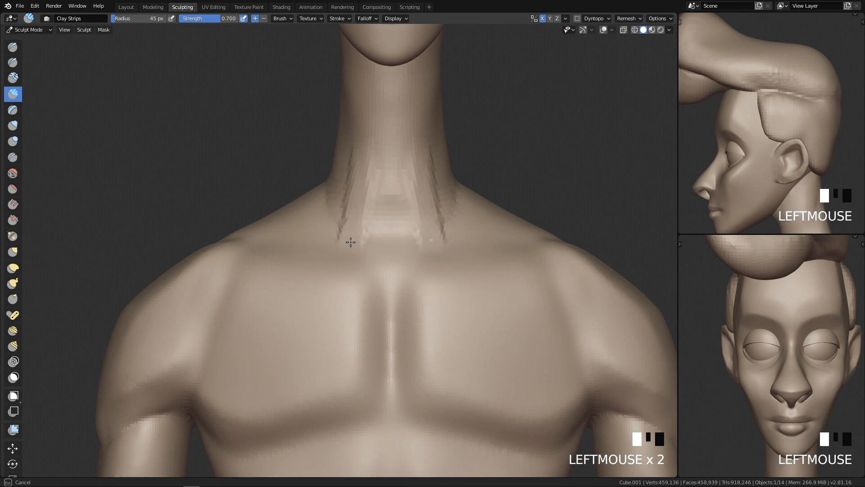
{"action": "middle_click_drag", "start_coordinate": [348, 162], "coordinate": [356, 161], "text": "shift"}
{"action": "left_click_drag", "start_coordinate": [352, 106], "coordinate": [367, 218]}
{"action": "left_click_drag", "start_coordinate": [367, 163], "coordinate": [363, 198], "text": "shift"}
{"action": "left_click_drag", "start_coordinate": [364, 171], "coordinate": [364, 221], "text": "shift"}
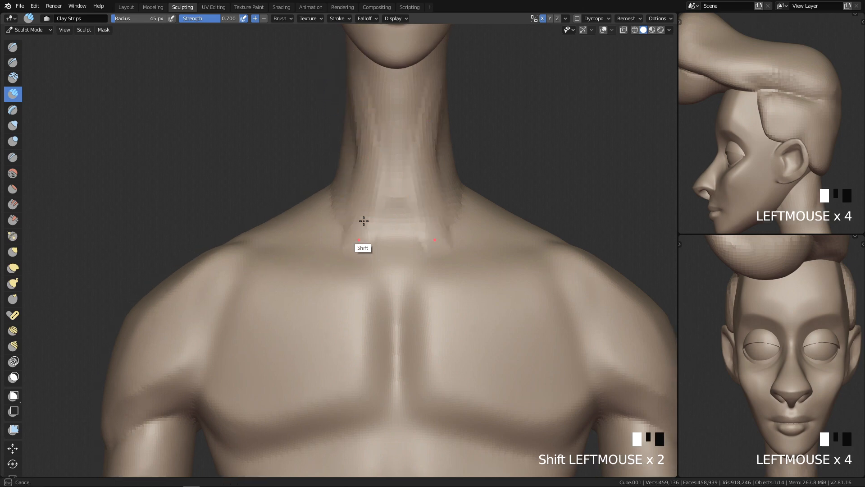
Step: Add Clay Strips strokes along the side of the neck from behind the ear downward and smooth them
{"action": "middle_click_drag", "start_coordinate": [359, 207], "coordinate": [383, 200]}
{"action": "mouse_move", "coordinate": [383, 201]}
{"action": "middle_mouse_down", "text": "shift"}
{"action": "mouse_move", "coordinate": [434, 178]}
{"action": "mouse_move", "coordinate": [415, 242]}
{"action": "mouse_move", "coordinate": [441, 207]}
{"action": "middle_mouse_up", "text": "shift"}
{"action": "left_click_drag", "start_coordinate": [329, 97], "coordinate": [349, 237]}
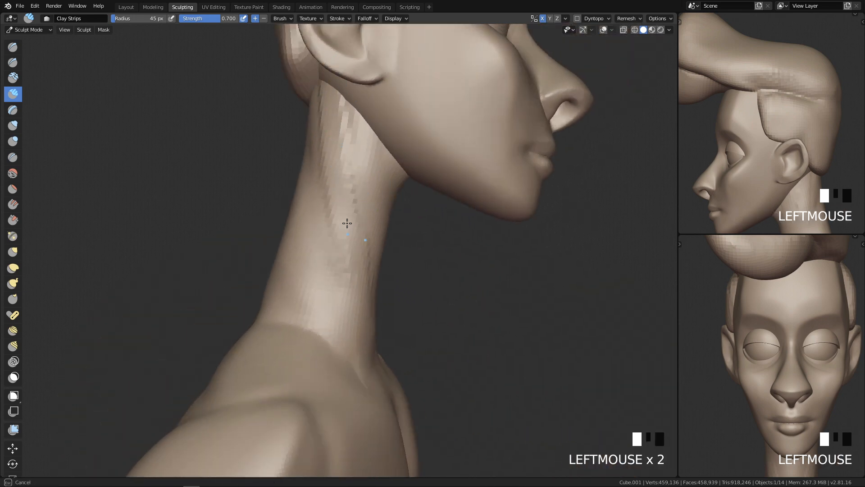
{"action": "left_click_drag", "start_coordinate": [331, 106], "coordinate": [339, 212], "text": "shift"}
{"action": "left_click_drag", "start_coordinate": [336, 86], "coordinate": [355, 265], "text": "shift"}
{"action": "left_click_drag", "start_coordinate": [327, 106], "coordinate": [340, 194]}
{"action": "left_click_drag", "start_coordinate": [328, 99], "coordinate": [340, 257]}
{"action": "left_click_drag", "start_coordinate": [320, 106], "coordinate": [358, 272], "text": "shift"}
{"action": "left_click_drag", "start_coordinate": [345, 193], "coordinate": [337, 159], "text": "shift"}
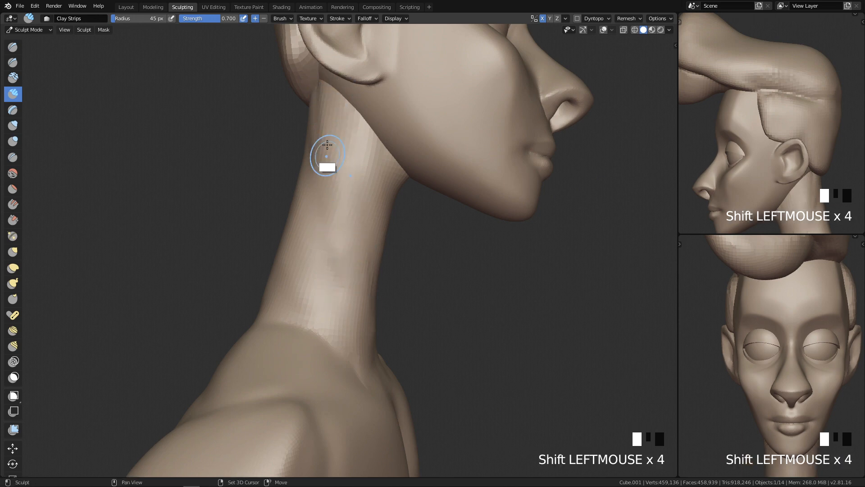
Step: Reinforce the front neck muscles toward the collar with Clay Strips from the front view and smooth the strokes
{"action": "key", "text": "q"}
{"action": "key", "text": "q"}
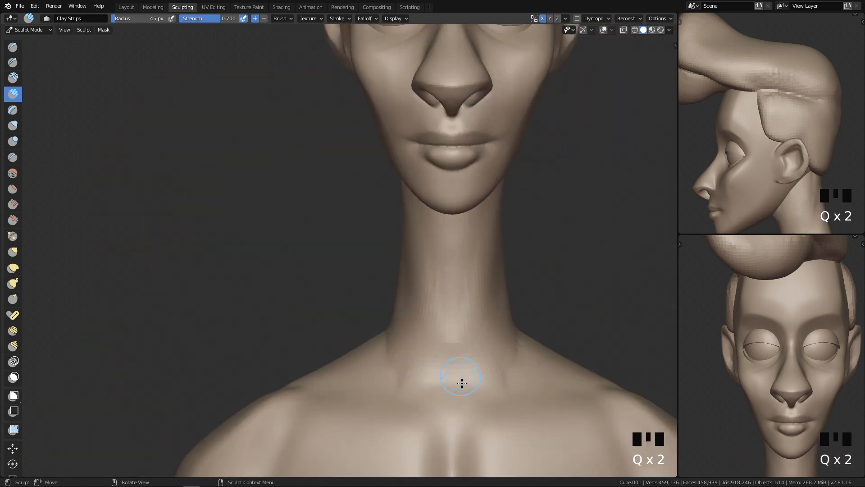
{"action": "middle_click_drag", "start_coordinate": [459, 369], "coordinate": [439, 236], "text": "shift"}
{"action": "left_click_drag", "start_coordinate": [409, 187], "coordinate": [408, 276]}
{"action": "mouse_move", "coordinate": [412, 212]}
{"action": "left_mouse_down"}
{"action": "mouse_move", "coordinate": [407, 278]}
{"action": "mouse_move", "coordinate": [397, 275]}
{"action": "left_mouse_up"}
{"action": "mouse_move", "coordinate": [404, 241]}
{"action": "left_mouse_down", "text": "shift"}
{"action": "mouse_move", "coordinate": [395, 280]}
{"action": "mouse_move", "coordinate": [413, 283]}
{"action": "left_mouse_up", "text": "shift"}
{"action": "left_click_drag", "start_coordinate": [419, 198], "coordinate": [410, 259], "text": "shift"}
Step: Carve creases beside the throat with the Crease brush at 26 px radius and smooth the lower throat
{"action": "key", "text": "4"}
{"action": "key", "text": "f"}
{"action": "left_click", "coordinate": [447, 207]}
{"action": "middle_click_drag", "start_coordinate": [448, 208], "coordinate": [449, 217], "text": "ctrl"}
{"action": "left_click_drag", "start_coordinate": [430, 149], "coordinate": [432, 159]}
{"action": "key", "text": "f"}
{"action": "left_click", "coordinate": [418, 135]}
{"action": "left_click_drag", "start_coordinate": [419, 124], "coordinate": [438, 208]}
{"action": "left_click_drag", "start_coordinate": [429, 176], "coordinate": [435, 217]}
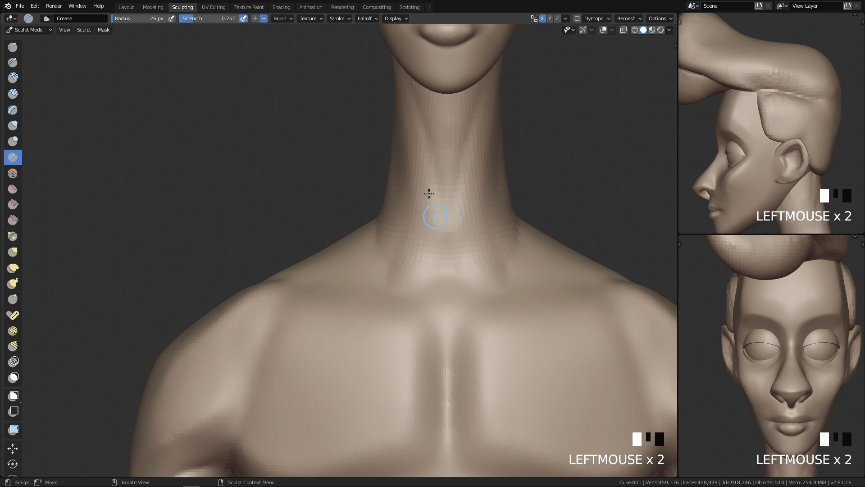
{"action": "mouse_move", "coordinate": [445, 210]}
{"action": "left_mouse_down", "text": "shift"}
{"action": "mouse_move", "coordinate": [431, 161]}
{"action": "mouse_move", "coordinate": [446, 224]}
{"action": "left_mouse_up", "text": "shift"}
Step: Carve a groove along the side neck muscle with the Crease brush at 45 px radius and soften it
{"action": "key", "text": "f"}
{"action": "left_click", "coordinate": [447, 216]}
{"action": "mouse_move", "coordinate": [430, 186]}
{"action": "middle_mouse_down"}
{"action": "mouse_move", "coordinate": [560, 195]}
{"action": "mouse_move", "coordinate": [464, 329]}
{"action": "mouse_move", "coordinate": [402, 240]}
{"action": "mouse_move", "coordinate": [439, 229]}
{"action": "mouse_move", "coordinate": [411, 299]}
{"action": "middle_mouse_up"}
{"action": "left_click_drag", "start_coordinate": [420, 101], "coordinate": [396, 216]}
{"action": "mouse_move", "coordinate": [421, 109]}
{"action": "left_mouse_down"}
{"action": "mouse_move", "coordinate": [409, 209]}
{"action": "mouse_move", "coordinate": [395, 234]}
{"action": "left_mouse_up"}
{"action": "left_click_drag", "start_coordinate": [420, 110], "coordinate": [388, 245]}
{"action": "left_click_drag", "start_coordinate": [395, 146], "coordinate": [396, 212], "text": "shift"}
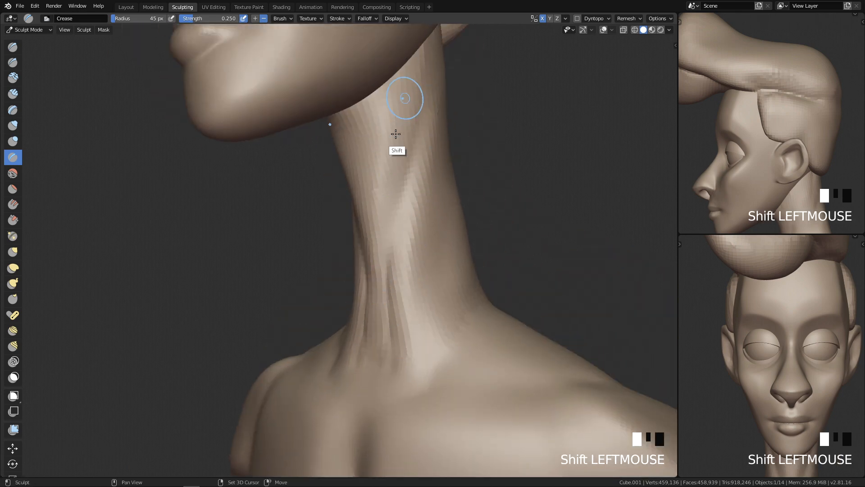
{"action": "left_click_drag", "start_coordinate": [394, 131], "coordinate": [372, 228], "text": "shift"}
Step: Smooth the creased throat and front neck muscles until the grooves are soft
{"action": "key", "text": "q"}
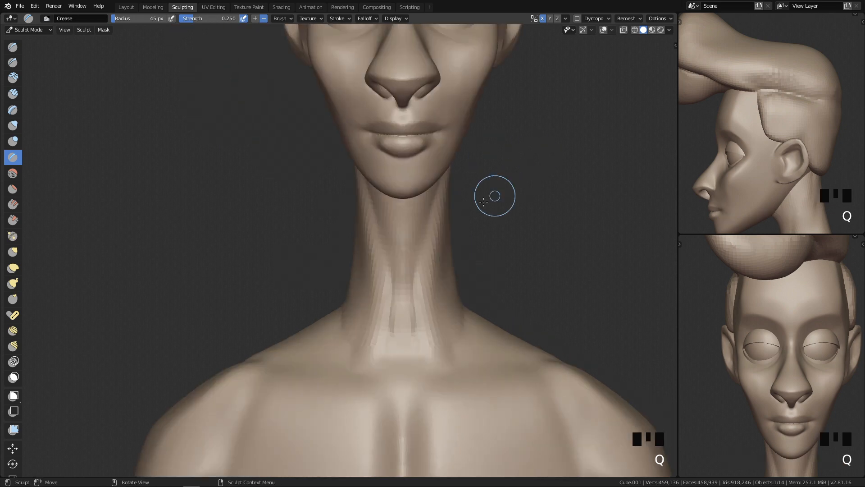
{"action": "left_click_drag", "start_coordinate": [436, 279], "coordinate": [422, 221], "text": "shift"}
{"action": "left_click_drag", "start_coordinate": [417, 259], "coordinate": [407, 214], "text": "shift"}
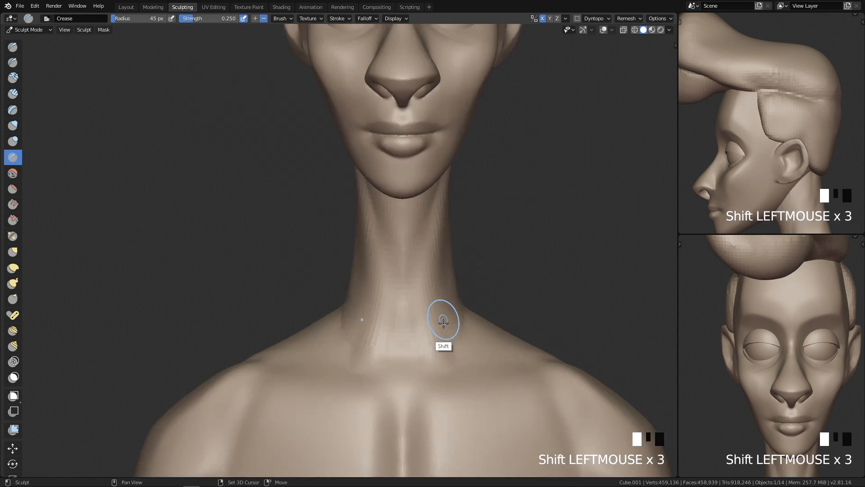
{"action": "middle_click_drag", "start_coordinate": [478, 289], "coordinate": [421, 205]}
{"action": "left_click_drag", "start_coordinate": [439, 234], "coordinate": [448, 217], "text": "shift"}
Step: Build up the neck muscle below the ear with Clay Strips and smooth it down the side of the neck
{"action": "mouse_move", "coordinate": [448, 216]}
{"action": "middle_mouse_down", "text": "shift"}
{"action": "mouse_move", "coordinate": [414, 234]}
{"action": "mouse_move", "coordinate": [414, 225]}
{"action": "middle_mouse_up", "text": "shift"}
{"action": "key", "text": "3"}
{"action": "mouse_move", "coordinate": [338, 202]}
{"action": "left_mouse_down"}
{"action": "mouse_move", "coordinate": [346, 135]}
{"action": "mouse_move", "coordinate": [361, 106]}
{"action": "mouse_move", "coordinate": [340, 221]}
{"action": "left_mouse_up"}
{"action": "left_click_drag", "start_coordinate": [371, 106], "coordinate": [356, 234], "text": "shift"}
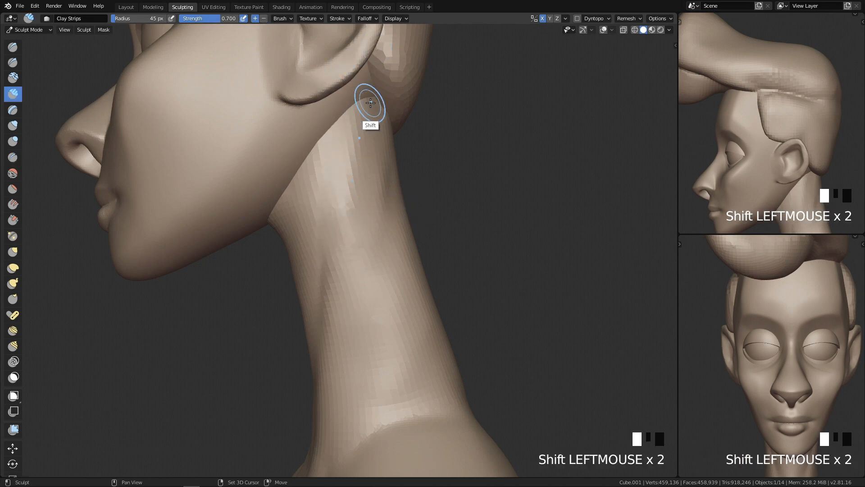
{"action": "mouse_move", "coordinate": [341, 279]}
{"action": "left_mouse_down"}
{"action": "mouse_move", "coordinate": [361, 99]}
{"action": "mouse_move", "coordinate": [371, 97]}
{"action": "mouse_move", "coordinate": [360, 257]}
{"action": "left_mouse_up"}
{"action": "mouse_move", "coordinate": [346, 202]}
{"action": "left_mouse_down", "text": "shift"}
{"action": "mouse_move", "coordinate": [355, 97]}
{"action": "mouse_move", "coordinate": [324, 354]}
{"action": "left_mouse_up", "text": "shift"}
Step: Smooth the transition between the neck base and the shoulder slope from the front view
{"action": "key", "text": "q"}
{"action": "left_click", "coordinate": [473, 214]}
{"action": "mouse_move", "coordinate": [496, 257]}
{"action": "middle_mouse_down", "text": "ctrl"}
{"action": "mouse_move", "coordinate": [460, 360]}
{"action": "mouse_move", "coordinate": [466, 381]}
{"action": "mouse_move", "coordinate": [439, 309]}
{"action": "mouse_move", "coordinate": [434, 168]}
{"action": "middle_mouse_up", "text": "ctrl"}
{"action": "left_click_drag", "start_coordinate": [434, 168], "coordinate": [444, 200], "text": "shift"}
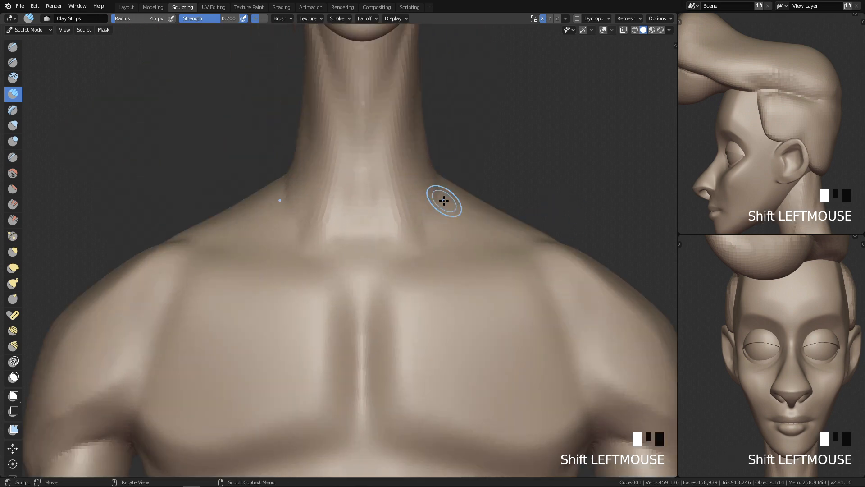
Step: Carve a groove down the side of the lower neck with subtractive Clay Strips at 100 px radius
{"action": "middle_click_drag", "start_coordinate": [482, 230], "coordinate": [413, 218], "text": "shift"}
{"action": "key", "text": "f"}
{"action": "left_click", "coordinate": [482, 203]}
{"action": "left_click_drag", "start_coordinate": [411, 150], "coordinate": [405, 198], "text": "ctrl"}
{"action": "left_click_drag", "start_coordinate": [413, 128], "coordinate": [407, 185], "text": "ctrl"}
{"action": "left_click_drag", "start_coordinate": [412, 149], "coordinate": [406, 193], "text": "ctrl"}
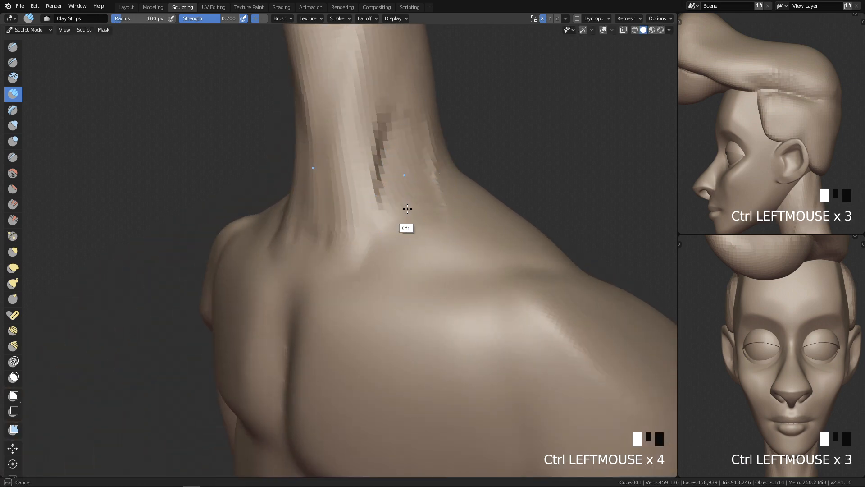
Step: Smooth the carved groove down the side of the neck
{"action": "mouse_move", "coordinate": [415, 174]}
{"action": "middle_mouse_down"}
{"action": "mouse_move", "coordinate": [368, 106]}
{"action": "mouse_move", "coordinate": [367, 158]}
{"action": "middle_mouse_up"}
{"action": "key", "text": "f"}
{"action": "left_click", "coordinate": [357, 117]}
{"action": "left_click_drag", "start_coordinate": [388, 113], "coordinate": [378, 180], "text": "shift"}
{"action": "left_click_drag", "start_coordinate": [386, 94], "coordinate": [386, 180], "text": "shift"}
{"action": "left_click_drag", "start_coordinate": [406, 122], "coordinate": [418, 203], "text": "shift"}
Step: Carve a hollow where the neck base meets the shoulder with subtractive Clay Strips at 77 px radius and smooth it
{"action": "middle_click_drag", "start_coordinate": [444, 155], "coordinate": [427, 232]}
{"action": "left_click_drag", "start_coordinate": [468, 212], "coordinate": [441, 289], "text": "ctrl"}
{"action": "left_click_drag", "start_coordinate": [455, 217], "coordinate": [450, 285], "text": "ctrl"}
{"action": "left_click_drag", "start_coordinate": [446, 234], "coordinate": [418, 294], "text": "ctrl"}
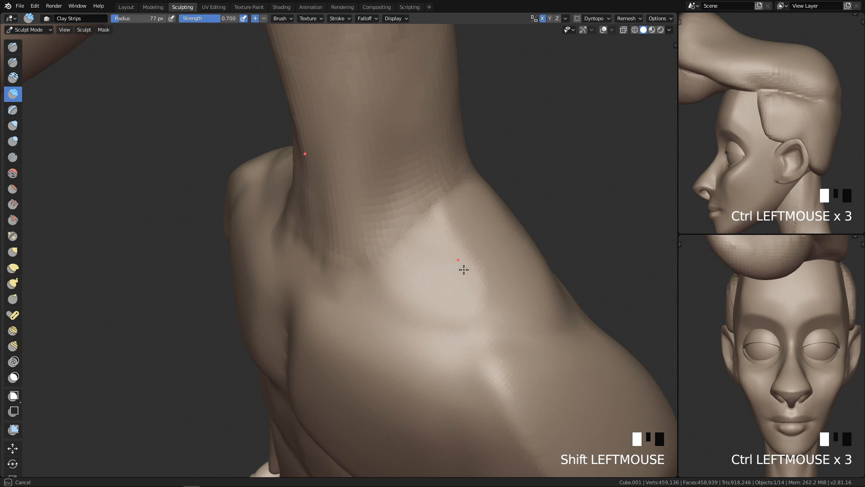
{"action": "left_click_drag", "start_coordinate": [463, 269], "coordinate": [440, 240], "text": "shift"}
{"action": "mouse_move", "coordinate": [449, 260]}
{"action": "middle_mouse_down", "text": "ctrl"}
{"action": "mouse_move", "coordinate": [444, 270]}
{"action": "mouse_move", "coordinate": [454, 247]}
{"action": "middle_mouse_up", "text": "ctrl"}
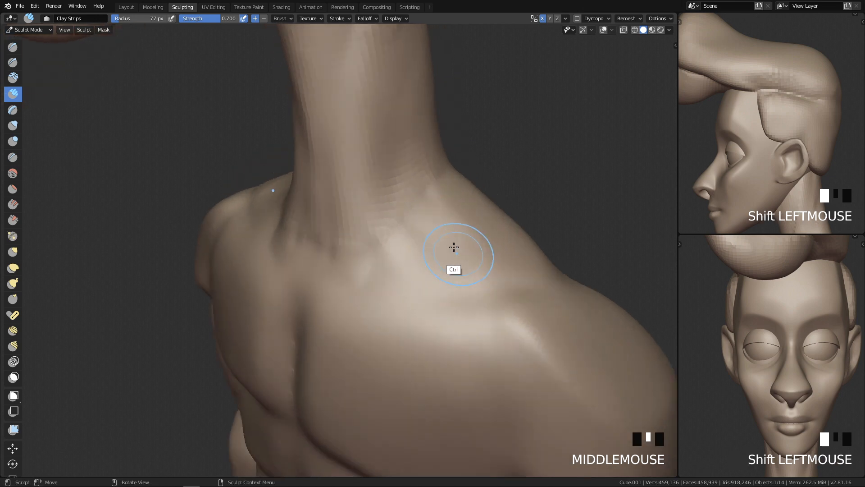
Step: Deepen the hollow between neck base and shoulder slope with subtractive Clay Strips, reducing the radius from 77 to 43 px
{"action": "left_click_drag", "start_coordinate": [396, 246], "coordinate": [419, 289], "text": "ctrl"}
{"action": "mouse_move", "coordinate": [432, 271]}
{"action": "left_mouse_down", "text": "ctrl"}
{"action": "mouse_move", "coordinate": [409, 213]}
{"action": "mouse_move", "coordinate": [469, 234]}
{"action": "left_mouse_up", "text": "ctrl"}
{"action": "key", "text": "q"}
{"action": "left_click", "coordinate": [473, 272]}
{"action": "middle_click_drag", "start_coordinate": [488, 273], "coordinate": [440, 259], "text": "ctrl"}
{"action": "mouse_move", "coordinate": [438, 261]}
{"action": "middle_mouse_down", "text": "ctrl"}
{"action": "mouse_move", "coordinate": [433, 281]}
{"action": "mouse_move", "coordinate": [422, 257]}
{"action": "middle_mouse_up", "text": "ctrl"}
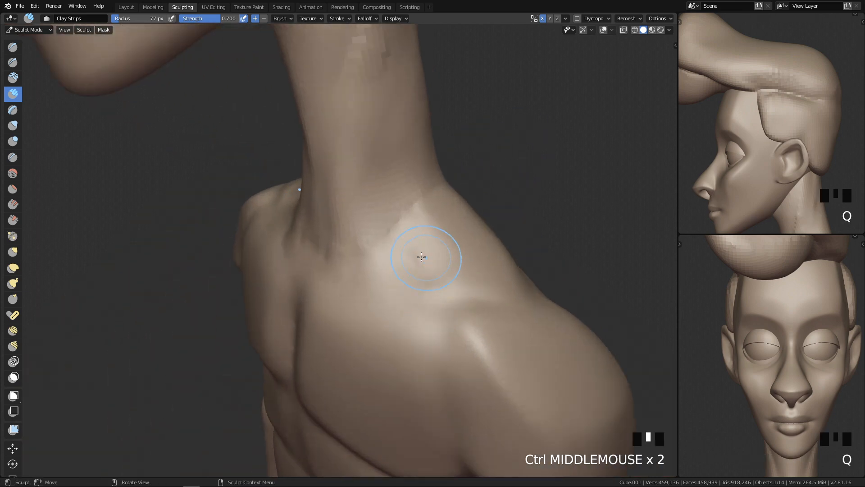
{"action": "mouse_move", "coordinate": [378, 259]}
{"action": "left_mouse_down", "text": "ctrl"}
{"action": "mouse_move", "coordinate": [379, 275]}
{"action": "mouse_move", "coordinate": [392, 262]}
{"action": "left_mouse_up", "text": "ctrl"}
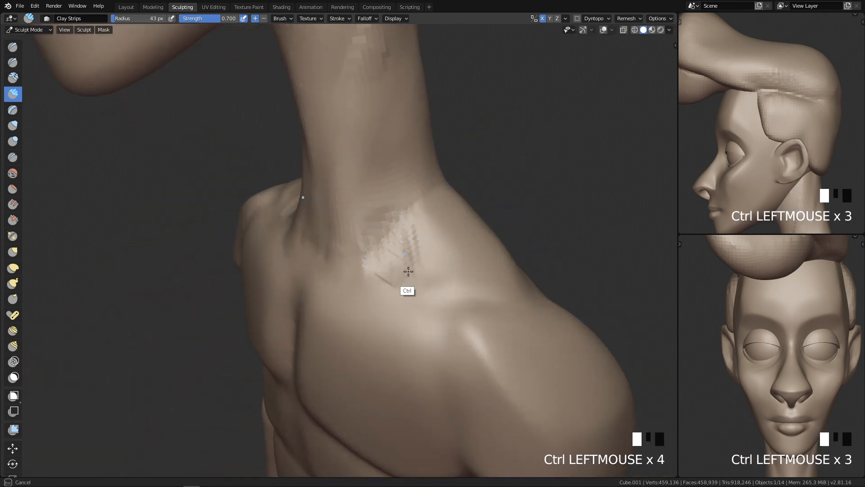
{"action": "left_click", "coordinate": [397, 257], "text": "ctrl"}
{"action": "left_click", "coordinate": [403, 227], "text": "ctrl"}
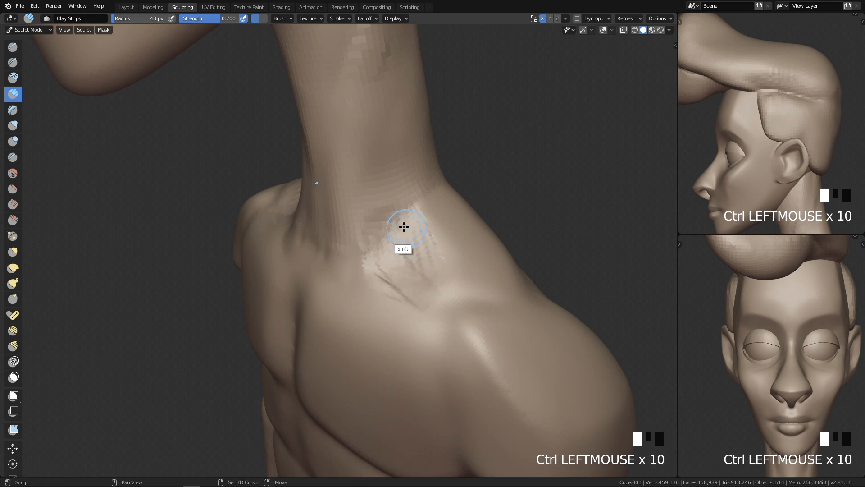
Step: Smooth the carved strokes in the hollow beside the neck base
{"action": "left_click", "coordinate": [388, 263], "text": "shift"}
{"action": "left_click", "coordinate": [367, 234], "text": "shift"}
{"action": "left_click", "coordinate": [361, 234], "text": "shift"}
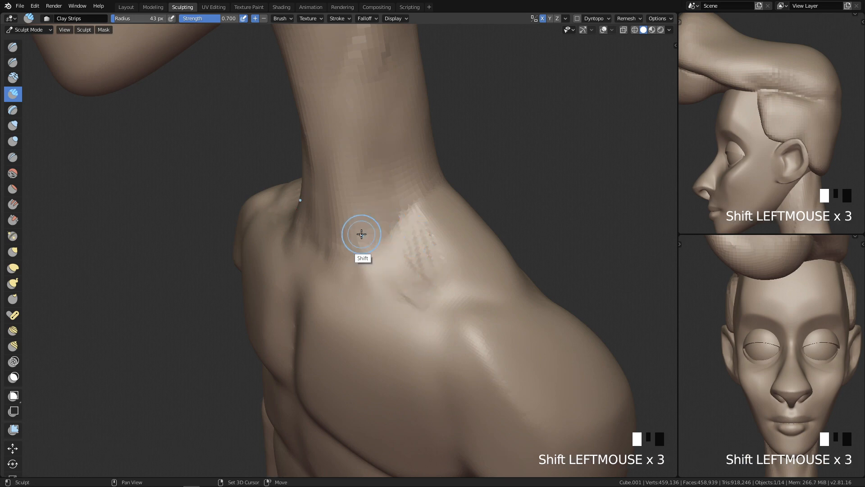
{"action": "mouse_move", "coordinate": [372, 282]}
{"action": "middle_mouse_down"}
{"action": "mouse_move", "coordinate": [442, 246]}
{"action": "mouse_move", "coordinate": [386, 224]}
{"action": "mouse_move", "coordinate": [424, 235]}
{"action": "mouse_move", "coordinate": [410, 240]}
{"action": "middle_mouse_up"}
{"action": "left_click", "coordinate": [410, 240], "text": "shift"}
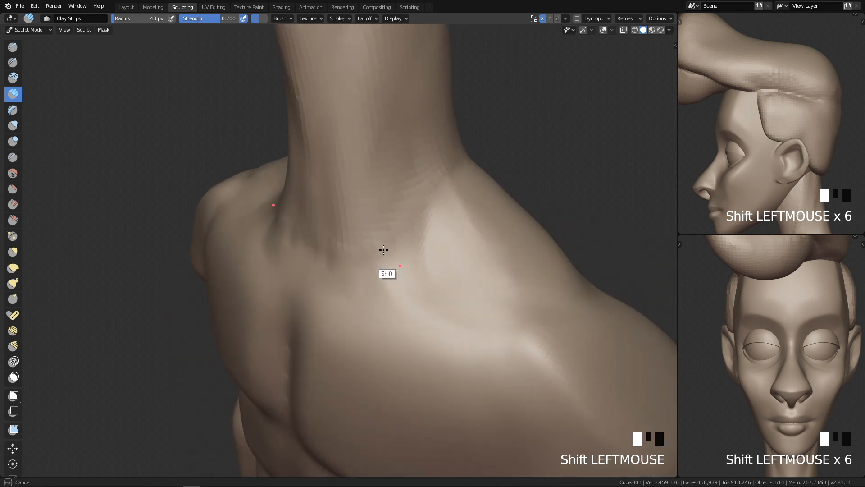
{"action": "left_click_drag", "start_coordinate": [395, 259], "coordinate": [397, 286], "text": "shift"}
Step: Build up the shoulder slope from the neck base toward the front of the shoulder with Clay Strips at 70 px radius
{"action": "middle_click_drag", "start_coordinate": [482, 258], "coordinate": [466, 271]}
{"action": "key", "text": "f"}
{"action": "left_click", "coordinate": [469, 209]}
{"action": "left_click_drag", "start_coordinate": [458, 205], "coordinate": [525, 339]}
{"action": "left_click_drag", "start_coordinate": [459, 210], "coordinate": [523, 338]}
{"action": "left_click_drag", "start_coordinate": [459, 212], "coordinate": [522, 337]}
Step: Smooth the built-up shoulder slope and its transition into the neck base
{"action": "middle_click_drag", "start_coordinate": [438, 368], "coordinate": [393, 323], "text": "shift"}
{"action": "middle_click_drag", "start_coordinate": [788, 351], "coordinate": [794, 236], "text": "ctrl"}
{"action": "left_click_drag", "start_coordinate": [477, 231], "coordinate": [436, 188], "text": "shift"}
{"action": "left_click_drag", "start_coordinate": [426, 224], "coordinate": [415, 238], "text": "shift"}
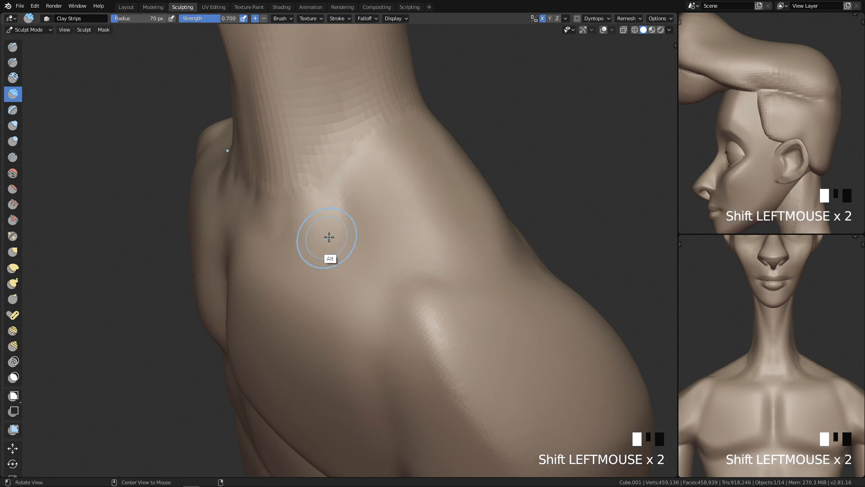
{"action": "middle_click_drag", "start_coordinate": [326, 237], "coordinate": [376, 206]}
{"action": "left_click_drag", "start_coordinate": [257, 193], "coordinate": [280, 178], "text": "shift"}
{"action": "mouse_move", "coordinate": [279, 178]}
{"action": "middle_mouse_down"}
{"action": "mouse_move", "coordinate": [464, 178]}
{"action": "mouse_move", "coordinate": [421, 289]}
{"action": "mouse_move", "coordinate": [388, 224]}
{"action": "middle_mouse_up"}
Step: Push the front of the neck base inward in the side profile with the Grab brush at 273 px radius
{"action": "key", "text": "g"}
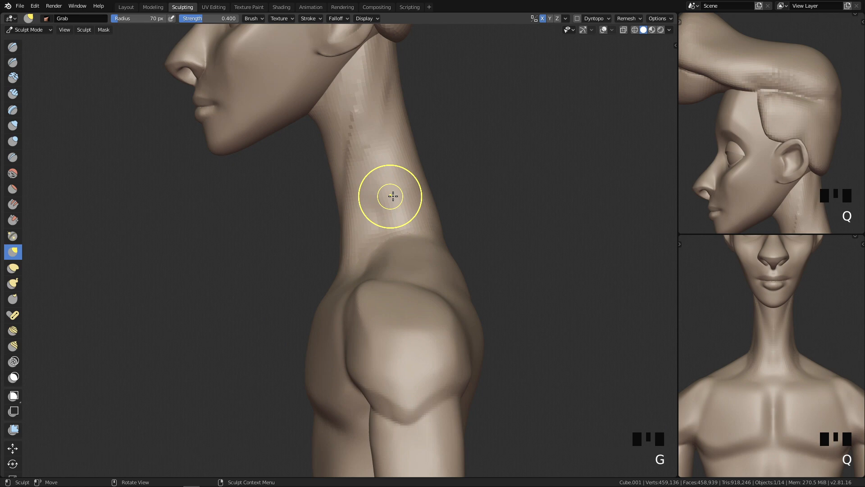
{"action": "mouse_move", "coordinate": [374, 258]}
{"action": "middle_mouse_down", "text": "ctrl"}
{"action": "mouse_move", "coordinate": [373, 224]}
{"action": "mouse_move", "coordinate": [373, 235]}
{"action": "middle_mouse_up", "text": "ctrl"}
{"action": "key", "text": "f"}
{"action": "left_click", "coordinate": [437, 205]}
{"action": "left_click_drag", "start_coordinate": [359, 229], "coordinate": [361, 227]}
{"action": "key", "text": "f"}
{"action": "left_click", "coordinate": [380, 173]}
{"action": "left_click_drag", "start_coordinate": [343, 180], "coordinate": [356, 186]}
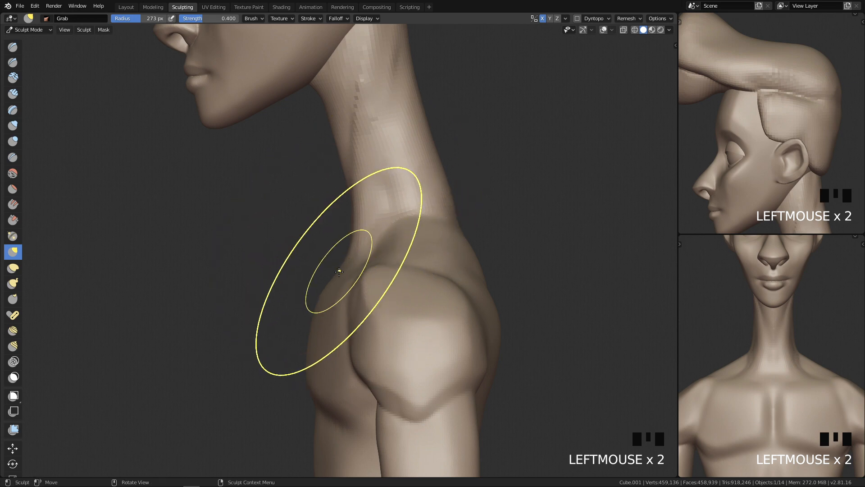
{"action": "key", "text": "f"}
{"action": "left_click", "coordinate": [406, 270]}
{"action": "mouse_move", "coordinate": [383, 293]}
{"action": "middle_mouse_down", "text": "ctrl"}
{"action": "mouse_move", "coordinate": [357, 440]}
{"action": "mouse_move", "coordinate": [354, 404]}
{"action": "middle_mouse_up", "text": "ctrl"}
Step: Define the edge between the neck base and upper chest with the Crease brush at 92 px radius
{"action": "key", "text": "q"}
{"action": "mouse_move", "coordinate": [428, 309]}
{"action": "middle_mouse_down", "text": "ctrl"}
{"action": "mouse_move", "coordinate": [411, 280]}
{"action": "mouse_move", "coordinate": [420, 299]}
{"action": "mouse_move", "coordinate": [398, 347]}
{"action": "mouse_move", "coordinate": [415, 271]}
{"action": "middle_mouse_up", "text": "ctrl"}
{"action": "key", "text": "shift+c"}
{"action": "middle_click_drag", "start_coordinate": [442, 234], "coordinate": [433, 320]}
{"action": "key", "text": "f"}
{"action": "left_click", "coordinate": [400, 240]}
{"action": "mouse_move", "coordinate": [400, 253]}
{"action": "middle_mouse_down", "text": "ctrl"}
{"action": "mouse_move", "coordinate": [394, 206]}
{"action": "mouse_move", "coordinate": [372, 252]}
{"action": "mouse_move", "coordinate": [405, 186]}
{"action": "middle_mouse_up", "text": "ctrl"}
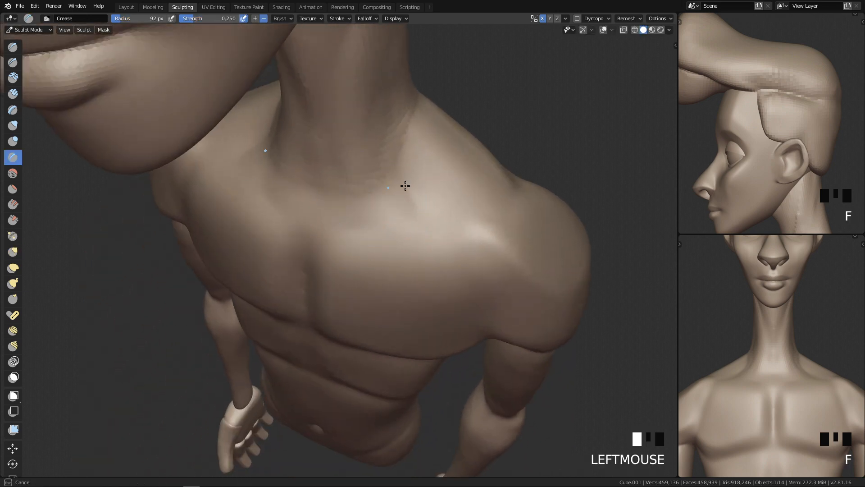
{"action": "left_click_drag", "start_coordinate": [348, 195], "coordinate": [370, 234]}
{"action": "middle_click_drag", "start_coordinate": [314, 258], "coordinate": [387, 218], "text": "shift"}
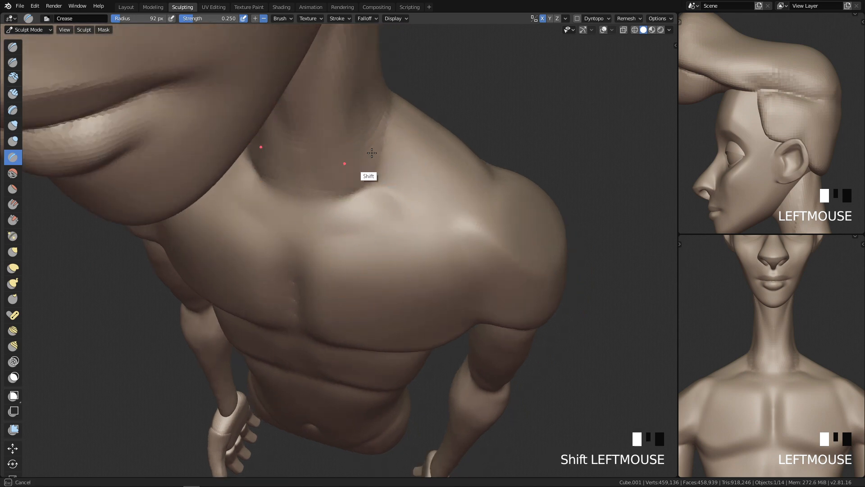
Step: Carve along the collarbones with subtractive Clay Strips at 30 px radius
{"action": "key", "text": "3"}
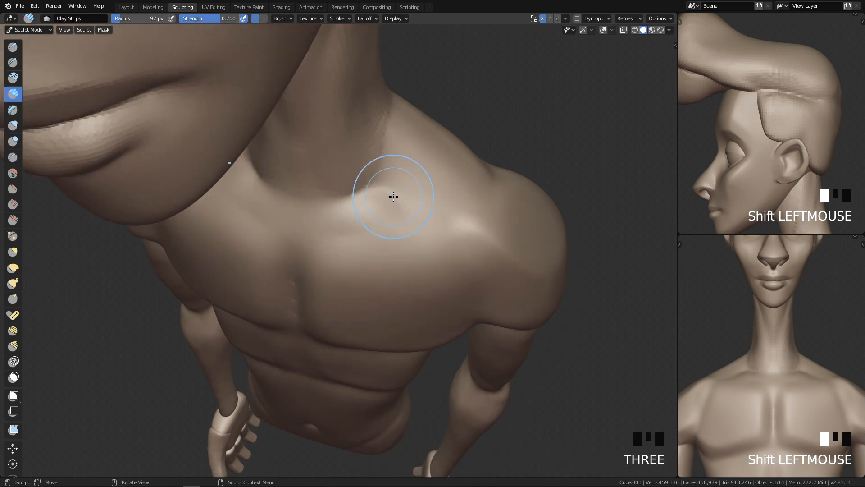
{"action": "key", "text": "f"}
{"action": "left_click_drag", "start_coordinate": [409, 214], "coordinate": [394, 216], "text": "ctrl"}
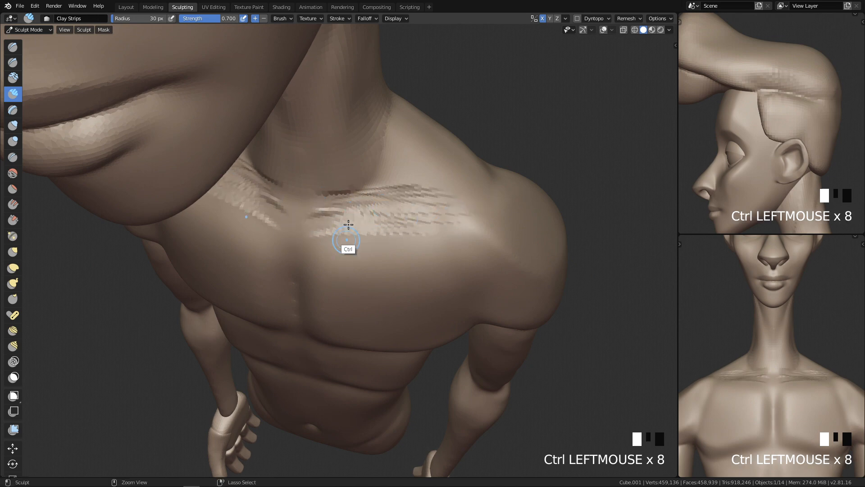
{"action": "middle_click_drag", "start_coordinate": [262, 351], "coordinate": [407, 252], "text": "shift"}
Step: Smooth the carved collarbone strokes at 57 px radius and undo the last stroke
{"action": "key", "text": "f"}
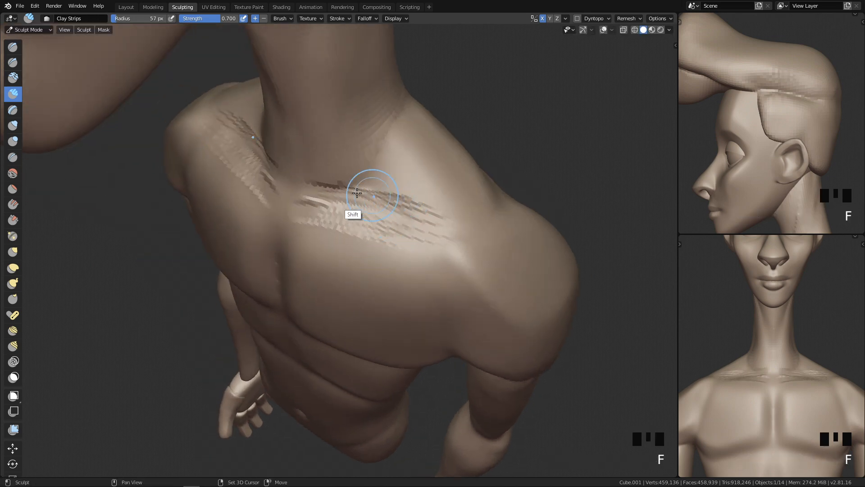
{"action": "left_click", "coordinate": [418, 221], "text": "shift"}
{"action": "mouse_move", "coordinate": [333, 221]}
{"action": "left_mouse_down"}
{"action": "mouse_move", "coordinate": [358, 236]}
{"action": "mouse_move", "coordinate": [367, 211]}
{"action": "left_mouse_up"}
{"action": "key", "text": "f"}
{"action": "left_click", "coordinate": [332, 212]}
{"action": "key", "text": "ctrl+z"}
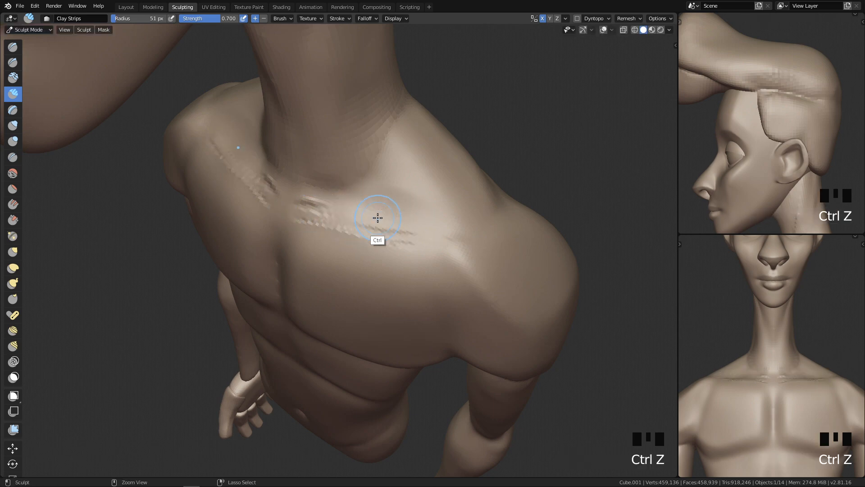
Step: Build up the collarbone ridge from the sternum out to the shoulder with Clay Strips at 27 px radius
{"action": "key", "text": "f"}
{"action": "left_click", "coordinate": [353, 221]}
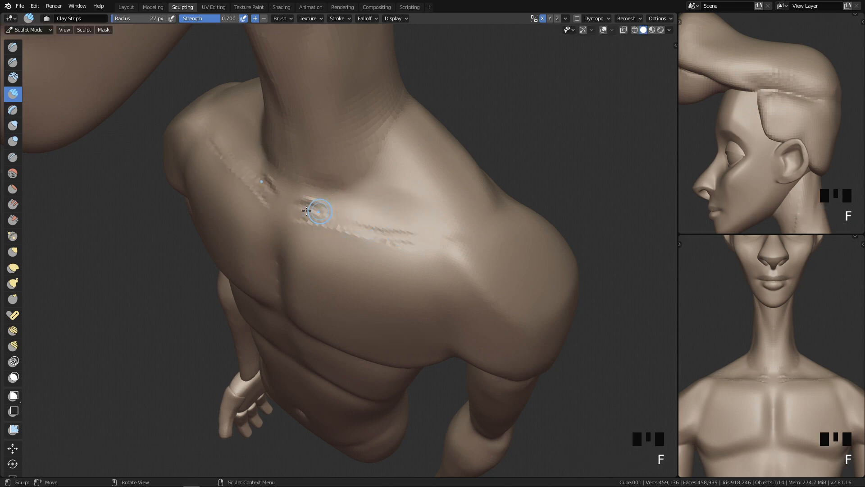
{"action": "mouse_move", "coordinate": [375, 221]}
{"action": "left_mouse_down"}
{"action": "mouse_move", "coordinate": [344, 207]}
{"action": "mouse_move", "coordinate": [378, 217]}
{"action": "left_mouse_up"}
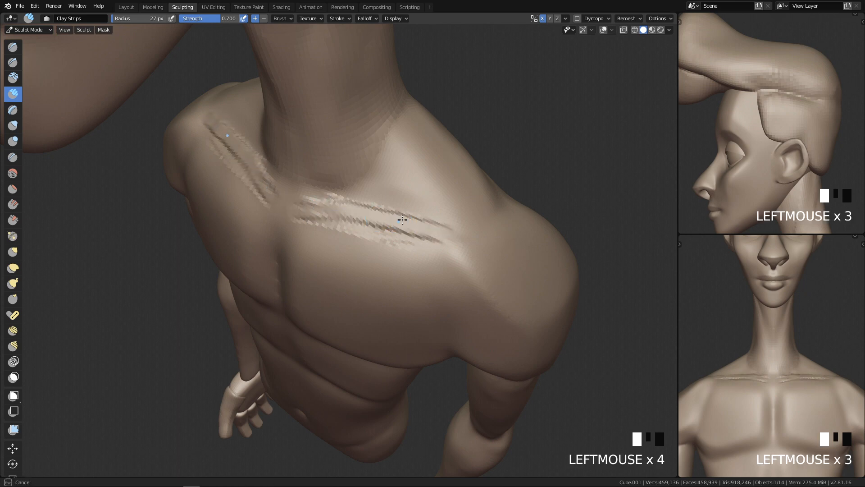
{"action": "middle_click_drag", "start_coordinate": [427, 232], "coordinate": [417, 202]}
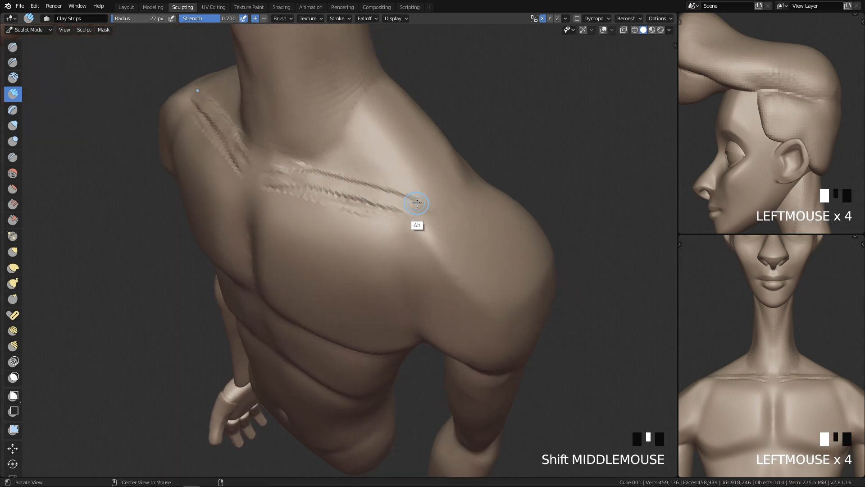
{"action": "mouse_move", "coordinate": [393, 198]}
{"action": "left_mouse_down"}
{"action": "mouse_move", "coordinate": [467, 230]}
{"action": "mouse_move", "coordinate": [425, 208]}
{"action": "mouse_move", "coordinate": [456, 236]}
{"action": "left_mouse_up"}
Step: Smooth the outer end of the collarbone into the shoulder at 51 px radius and undo the last stroke
{"action": "key", "text": "f"}
{"action": "left_click", "coordinate": [453, 234]}
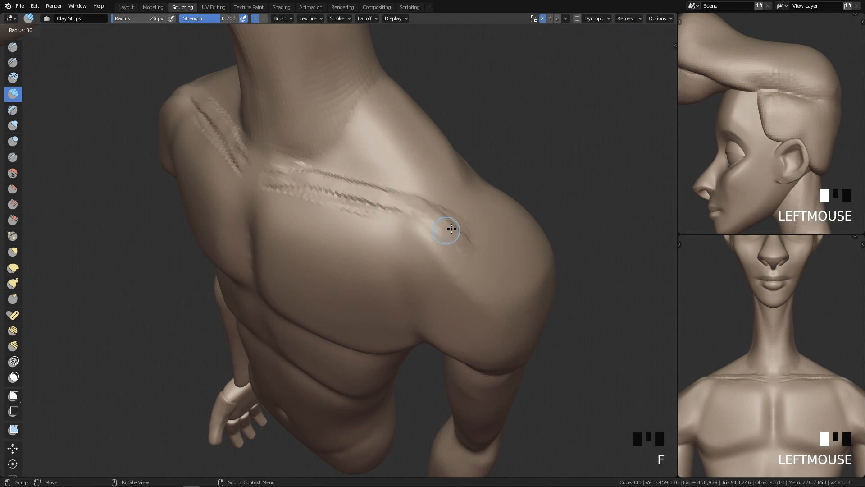
{"action": "mouse_move", "coordinate": [464, 244]}
{"action": "left_mouse_down"}
{"action": "mouse_move", "coordinate": [469, 250]}
{"action": "mouse_move", "coordinate": [433, 224]}
{"action": "left_mouse_up"}
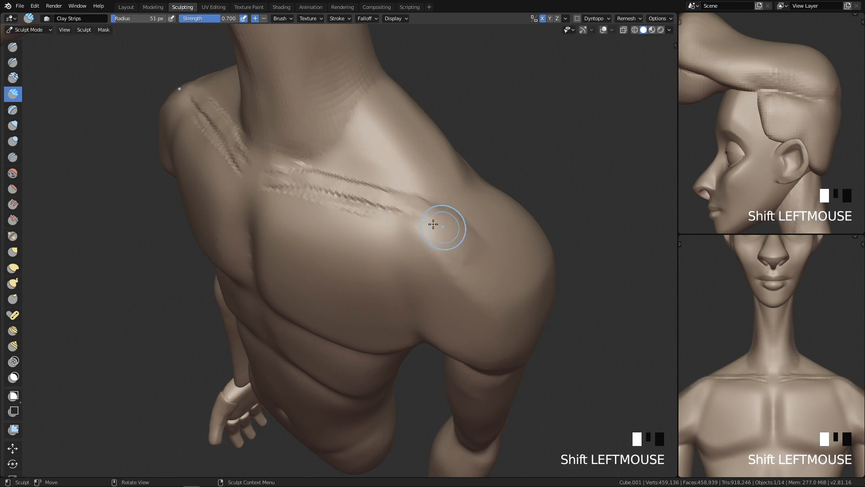
{"action": "key", "text": "ctrl+z"}
Step: Build up the inner ends of the collarbones beside the sternum with Clay Strips at 26 px radius
{"action": "key", "text": "f"}
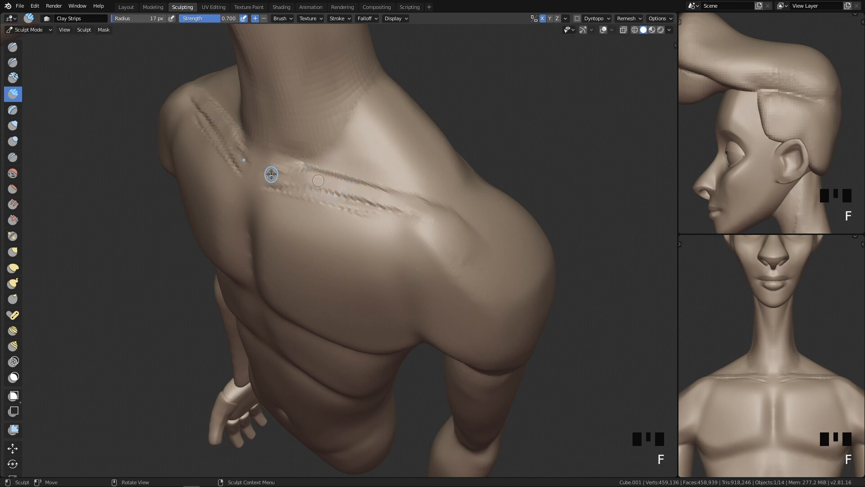
{"action": "mouse_move", "coordinate": [319, 207]}
{"action": "middle_mouse_down"}
{"action": "mouse_move", "coordinate": [310, 202]}
{"action": "mouse_move", "coordinate": [332, 185]}
{"action": "mouse_move", "coordinate": [358, 209]}
{"action": "middle_mouse_up"}
{"action": "key", "text": "f"}
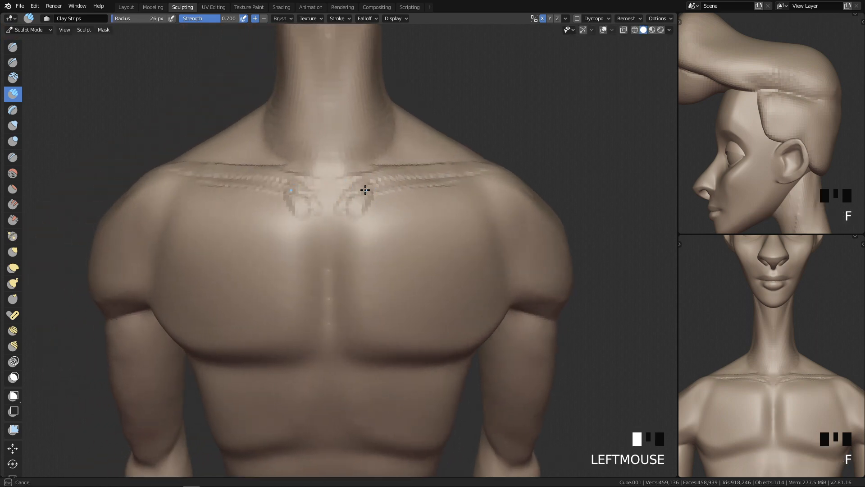
Step: Smooth the collarbones from their inner ends outward at 46 px radius
{"action": "key", "text": "f"}
{"action": "left_click", "coordinate": [366, 196]}
{"action": "left_click_drag", "start_coordinate": [348, 199], "coordinate": [368, 196], "text": "shift"}
{"action": "left_click_drag", "start_coordinate": [369, 192], "coordinate": [382, 171], "text": "shift"}
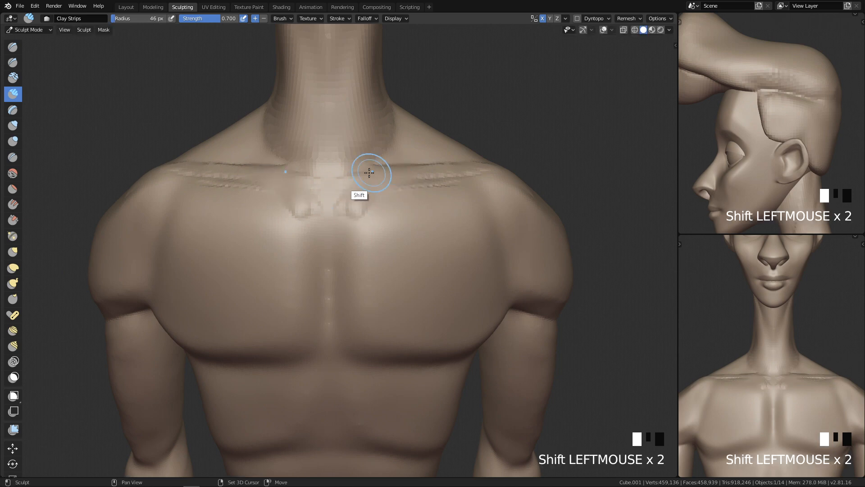
{"action": "middle_click_drag", "start_coordinate": [405, 183], "coordinate": [398, 210]}
{"action": "mouse_move", "coordinate": [428, 195]}
{"action": "left_mouse_down", "text": "shift"}
{"action": "mouse_move", "coordinate": [436, 191]}
{"action": "mouse_move", "coordinate": [419, 207]}
{"action": "left_mouse_up", "text": "shift"}
{"action": "mouse_move", "coordinate": [420, 205]}
{"action": "left_mouse_down", "text": "shift"}
{"action": "mouse_move", "coordinate": [508, 191]}
{"action": "mouse_move", "coordinate": [423, 196]}
{"action": "left_mouse_up", "text": "shift"}
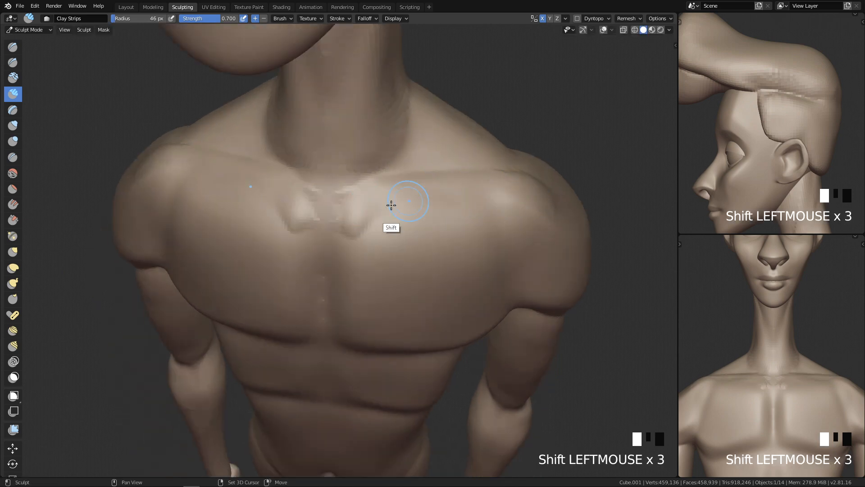
Step: Carve a groove beneath the collarbone from the shoulder inward with the Crease brush at 46 px radius
{"action": "mouse_move", "coordinate": [374, 198]}
{"action": "middle_mouse_down"}
{"action": "mouse_move", "coordinate": [487, 193]}
{"action": "mouse_move", "coordinate": [410, 370]}
{"action": "mouse_move", "coordinate": [435, 266]}
{"action": "mouse_move", "coordinate": [416, 264]}
{"action": "mouse_move", "coordinate": [416, 278]}
{"action": "middle_mouse_up"}
{"action": "key", "text": "shift+c"}
{"action": "middle_click_drag", "start_coordinate": [436, 225], "coordinate": [433, 288]}
{"action": "left_click_drag", "start_coordinate": [512, 201], "coordinate": [437, 216]}
{"action": "left_click_drag", "start_coordinate": [436, 217], "coordinate": [398, 214]}
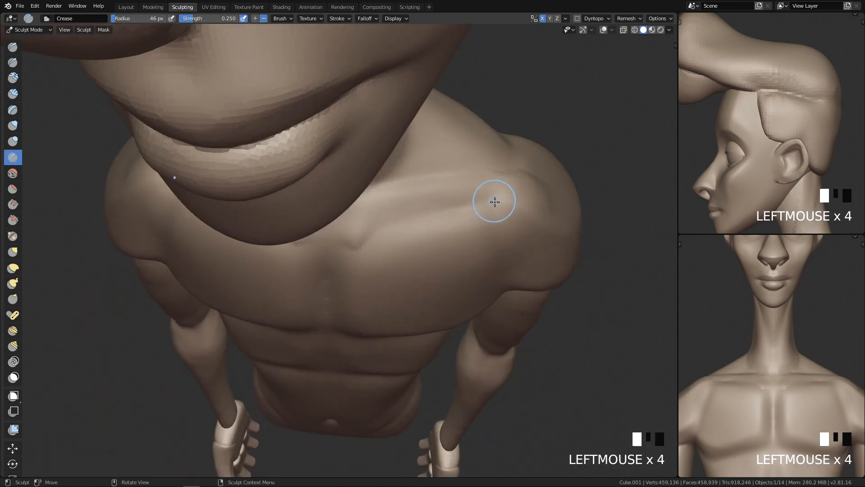
Step: Sharpen the groove around the collarbone's inner end with the Crease brush at 37 px radius and soften its tip
{"action": "middle_click_drag", "start_coordinate": [399, 210], "coordinate": [425, 206], "text": "alt"}
{"action": "key", "text": "f"}
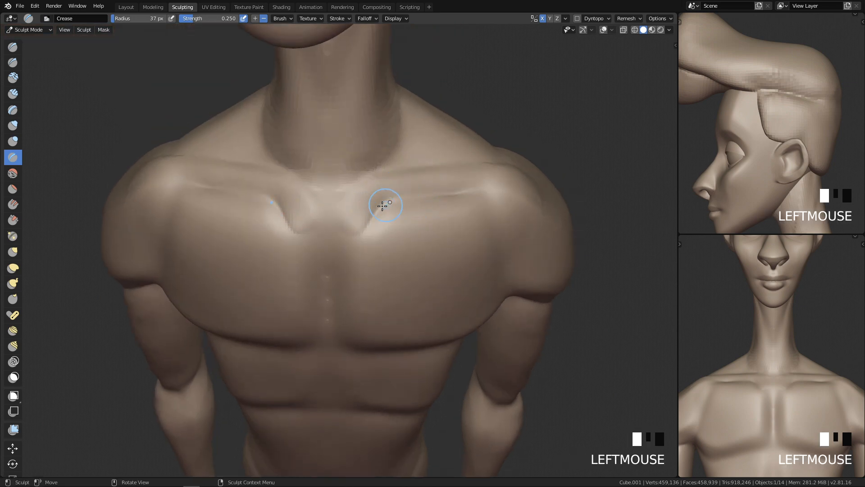
{"action": "left_click", "coordinate": [354, 229], "text": "shift"}
{"action": "middle_click_drag", "start_coordinate": [365, 264], "coordinate": [443, 201], "text": "shift"}
{"action": "key", "text": "q"}
{"action": "middle_click_drag", "start_coordinate": [379, 201], "coordinate": [368, 193]}
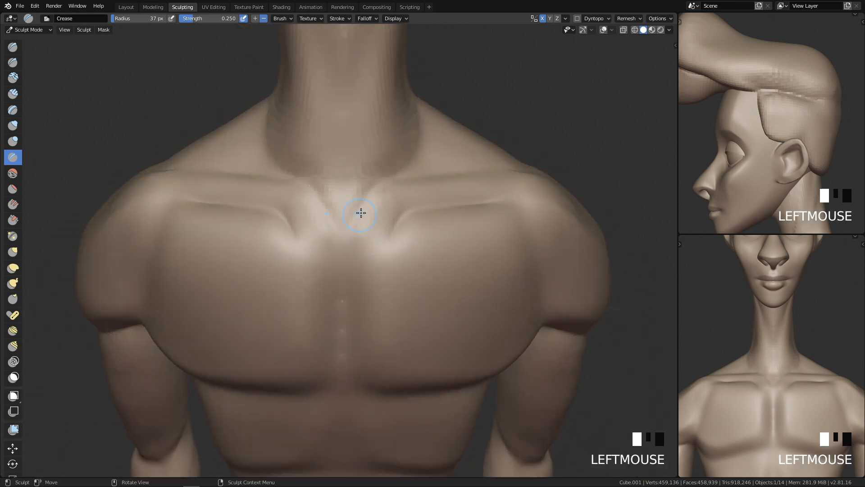
Step: Smooth the throat at 88 px radius, then the inner collarbone ends and upper sternum at 39 px
{"action": "mouse_move", "coordinate": [378, 164]}
{"action": "left_mouse_down", "text": "shift"}
{"action": "mouse_move", "coordinate": [361, 175]}
{"action": "mouse_move", "coordinate": [389, 99]}
{"action": "mouse_move", "coordinate": [352, 121]}
{"action": "left_mouse_up", "text": "shift"}
{"action": "key", "text": "f"}
{"action": "left_click", "coordinate": [383, 174]}
{"action": "left_click_drag", "start_coordinate": [350, 122], "coordinate": [368, 82], "text": "shift"}
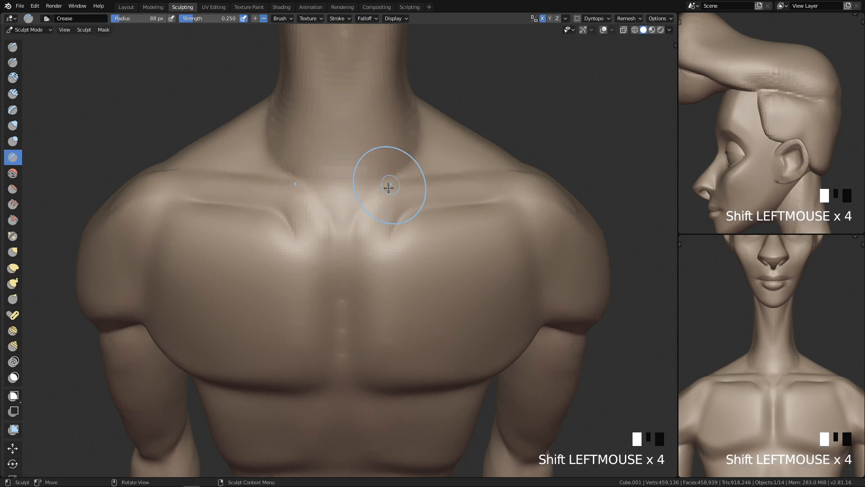
{"action": "key", "text": "f"}
{"action": "left_click", "coordinate": [384, 245]}
{"action": "left_click_drag", "start_coordinate": [373, 205], "coordinate": [327, 258], "text": "shift"}
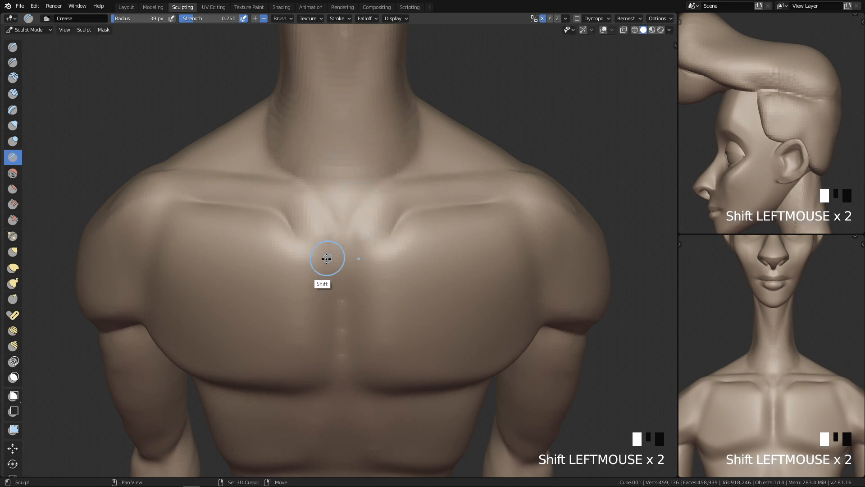
{"action": "left_click_drag", "start_coordinate": [413, 239], "coordinate": [413, 246], "text": "shift"}
Step: Soften the inner collarbone groove where it runs into the upper chest
{"action": "key", "text": "q"}
{"action": "mouse_move", "coordinate": [586, 243]}
{"action": "middle_mouse_down"}
{"action": "mouse_move", "coordinate": [592, 210]}
{"action": "mouse_move", "coordinate": [495, 253]}
{"action": "middle_mouse_up"}
{"action": "key", "text": "q"}
{"action": "middle_click_drag", "start_coordinate": [417, 229], "coordinate": [509, 212]}
{"action": "key", "text": "f"}
{"action": "left_click", "coordinate": [413, 222]}
{"action": "mouse_move", "coordinate": [413, 222]}
{"action": "left_mouse_down", "text": "shift"}
{"action": "mouse_move", "coordinate": [379, 228]}
{"action": "mouse_move", "coordinate": [375, 253]}
{"action": "left_mouse_up", "text": "shift"}
{"action": "left_click_drag", "start_coordinate": [375, 253], "coordinate": [370, 272], "text": "shift"}
Step: Reposition the inner ends of the collarbones with the Grab brush at 291 px radius
{"action": "mouse_move", "coordinate": [453, 266]}
{"action": "middle_mouse_down", "text": "ctrl"}
{"action": "mouse_move", "coordinate": [458, 261]}
{"action": "mouse_move", "coordinate": [424, 319]}
{"action": "mouse_move", "coordinate": [456, 250]}
{"action": "mouse_move", "coordinate": [439, 259]}
{"action": "middle_mouse_up", "text": "ctrl"}
{"action": "key", "text": "g"}
{"action": "key", "text": "f"}
{"action": "left_click", "coordinate": [488, 214]}
{"action": "key", "text": "f"}
{"action": "left_click", "coordinate": [552, 254]}
{"action": "middle_click_drag", "start_coordinate": [364, 249], "coordinate": [367, 210], "text": "ctrl"}
{"action": "key", "text": "f"}
{"action": "left_click", "coordinate": [398, 205]}
{"action": "left_click_drag", "start_coordinate": [354, 206], "coordinate": [346, 221]}
{"action": "mouse_move", "coordinate": [344, 210]}
{"action": "left_mouse_down"}
{"action": "mouse_move", "coordinate": [349, 226]}
{"action": "mouse_move", "coordinate": [349, 218]}
{"action": "left_mouse_up"}
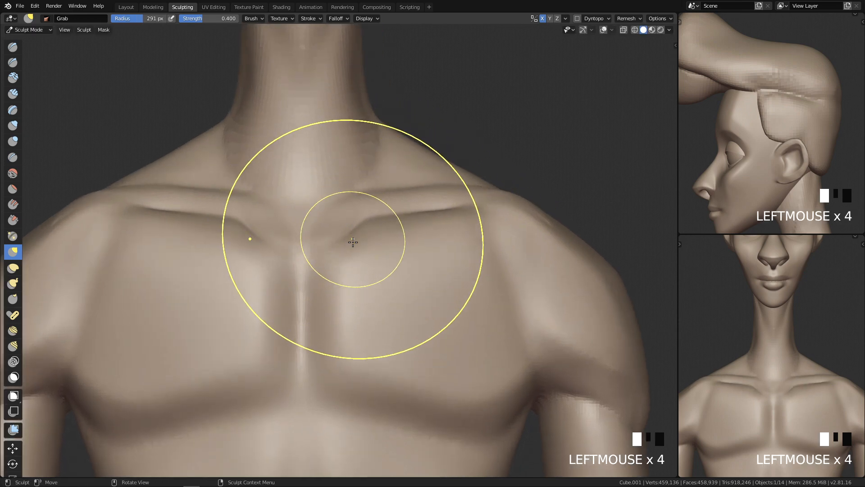
Step: Adjust the outer collarbone and shoulder slope with the Grab brush from the front view
{"action": "left_click_drag", "start_coordinate": [487, 200], "coordinate": [518, 190]}
{"action": "key", "text": "f"}
{"action": "key", "text": "f"}
{"action": "left_click", "coordinate": [491, 191]}
{"action": "key", "text": "f"}
{"action": "left_click", "coordinate": [498, 189]}
{"action": "mouse_move", "coordinate": [513, 184]}
{"action": "middle_mouse_down", "text": "ctrl"}
{"action": "mouse_move", "coordinate": [489, 284]}
{"action": "mouse_move", "coordinate": [464, 329]}
{"action": "mouse_move", "coordinate": [494, 201]}
{"action": "middle_mouse_up", "text": "ctrl"}
{"action": "key", "text": "f"}
{"action": "left_click", "coordinate": [465, 204]}
{"action": "left_click", "coordinate": [427, 203]}
Step: Smooth the front edge of the shoulder muscle at 88 px radius
{"action": "mouse_move", "coordinate": [521, 187]}
{"action": "middle_mouse_down"}
{"action": "mouse_move", "coordinate": [454, 242]}
{"action": "mouse_move", "coordinate": [438, 236]}
{"action": "middle_mouse_up"}
{"action": "left_click_drag", "start_coordinate": [420, 256], "coordinate": [478, 368], "text": "shift"}
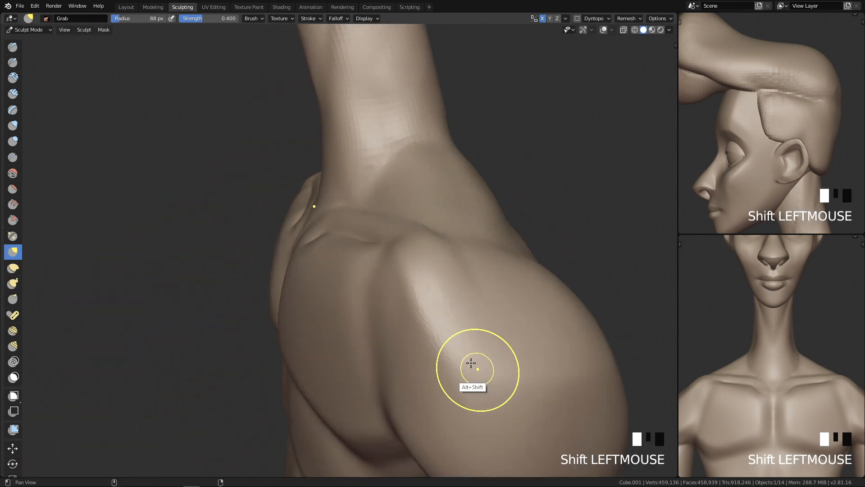
{"action": "middle_click_drag", "start_coordinate": [479, 368], "coordinate": [476, 257]}
Step: Reshape the top of the shoulder near the collarbone's outer end with the Grab brush at 179 px radius
{"action": "key", "text": "q"}
{"action": "mouse_move", "coordinate": [329, 194]}
{"action": "left_mouse_down"}
{"action": "mouse_move", "coordinate": [328, 184]}
{"action": "mouse_move", "coordinate": [337, 189]}
{"action": "left_mouse_up"}
{"action": "middle_click_drag", "start_coordinate": [366, 179], "coordinate": [425, 242], "text": "shift"}
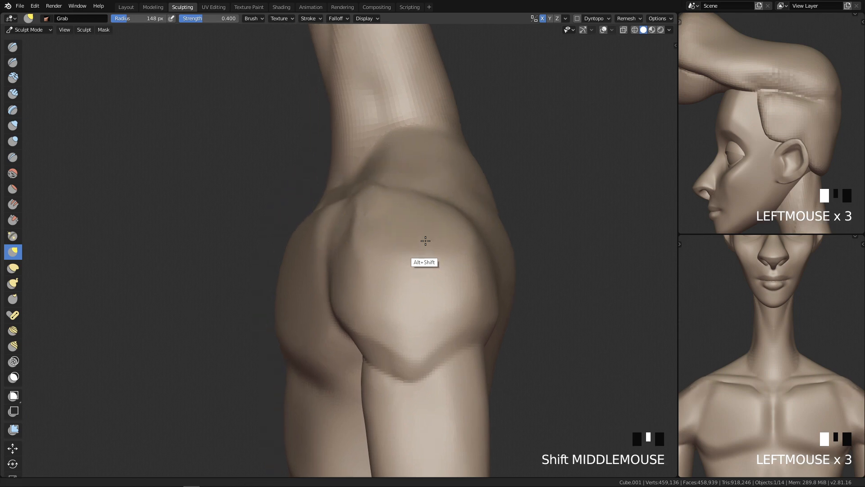
{"action": "key", "text": "f"}
{"action": "left_click", "coordinate": [403, 207]}
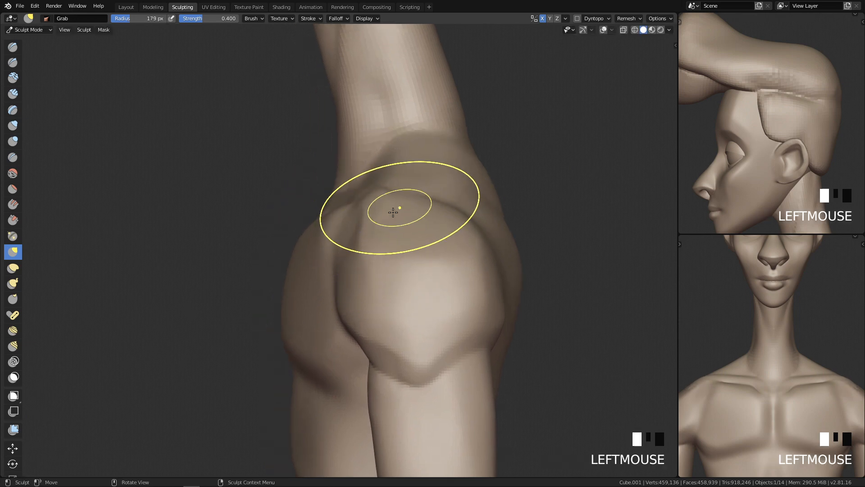
Step: Smooth the front of the shoulder muscle and its transition into the chest at 124 px radius
{"action": "middle_click_drag", "start_coordinate": [396, 207], "coordinate": [405, 259]}
{"action": "left_click_drag", "start_coordinate": [426, 266], "coordinate": [450, 354], "text": "shift"}
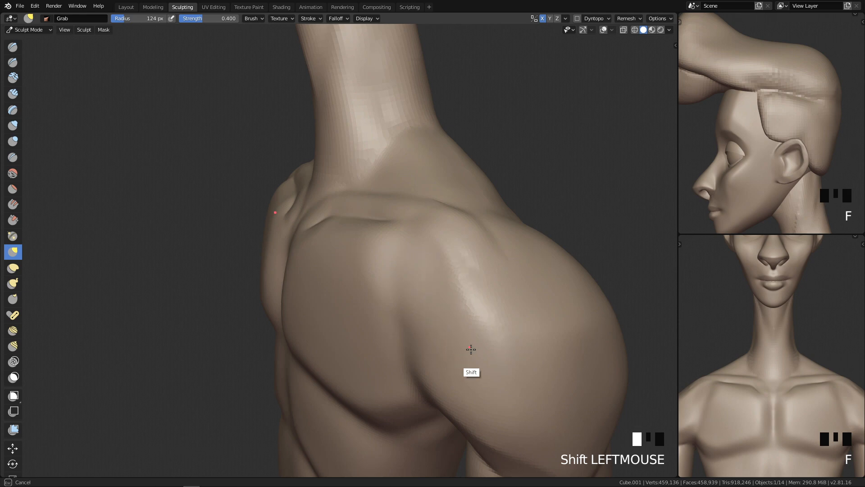
{"action": "left_click_drag", "start_coordinate": [407, 294], "coordinate": [408, 295], "text": "shift"}
{"action": "middle_click_drag", "start_coordinate": [407, 295], "coordinate": [470, 303]}
{"action": "mouse_move", "coordinate": [469, 304]}
{"action": "left_mouse_down", "text": "shift"}
{"action": "mouse_move", "coordinate": [448, 285]}
{"action": "mouse_move", "coordinate": [428, 309]}
{"action": "left_mouse_up", "text": "shift"}
{"action": "mouse_move", "coordinate": [428, 309]}
{"action": "middle_mouse_down"}
{"action": "mouse_move", "coordinate": [395, 333]}
{"action": "mouse_move", "coordinate": [382, 313]}
{"action": "mouse_move", "coordinate": [469, 256]}
{"action": "middle_mouse_up"}
Step: Carve the groove between the chest and shoulder muscles with the Crease brush at 75 px radius and smooth it
{"action": "key", "text": "q"}
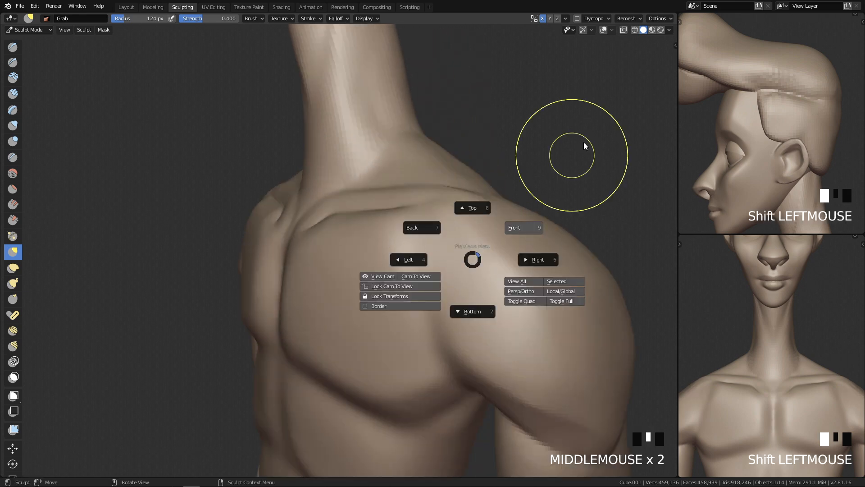
{"action": "key", "text": "4"}
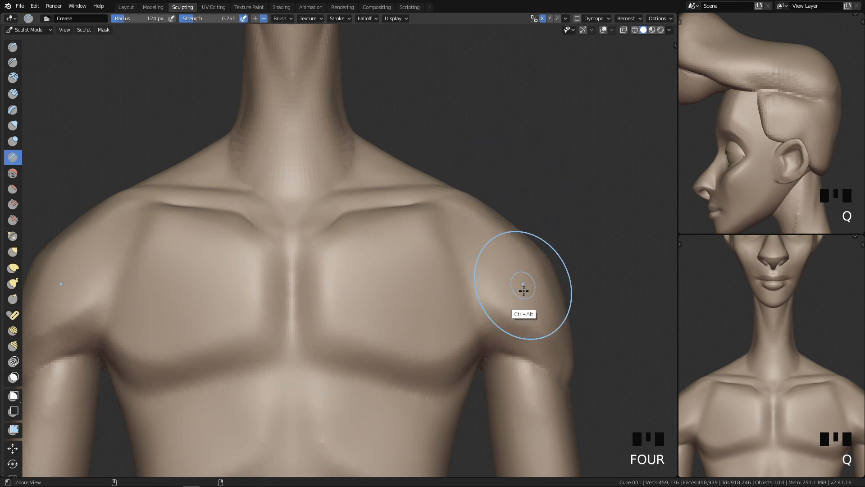
{"action": "middle_click_drag", "start_coordinate": [521, 286], "coordinate": [507, 247], "text": "ctrl"}
{"action": "left_click_drag", "start_coordinate": [498, 289], "coordinate": [471, 226]}
{"action": "left_click_drag", "start_coordinate": [489, 266], "coordinate": [464, 211]}
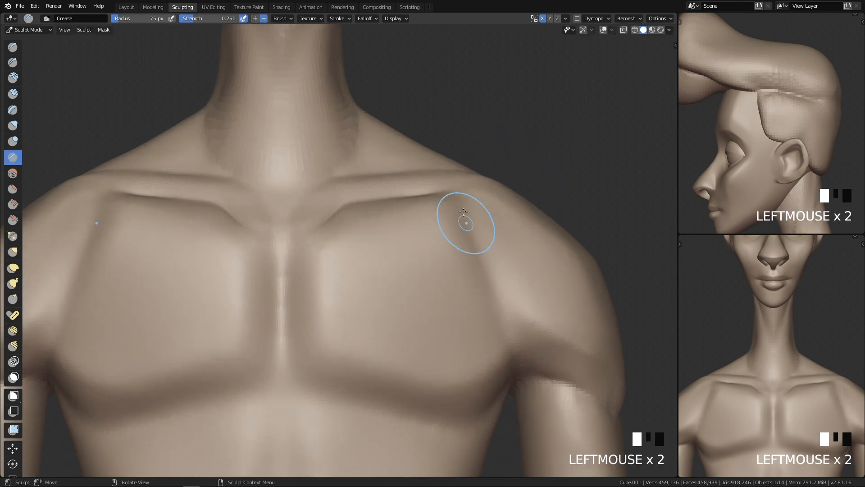
{"action": "middle_click_drag", "start_coordinate": [467, 230], "coordinate": [455, 258], "text": "alt"}
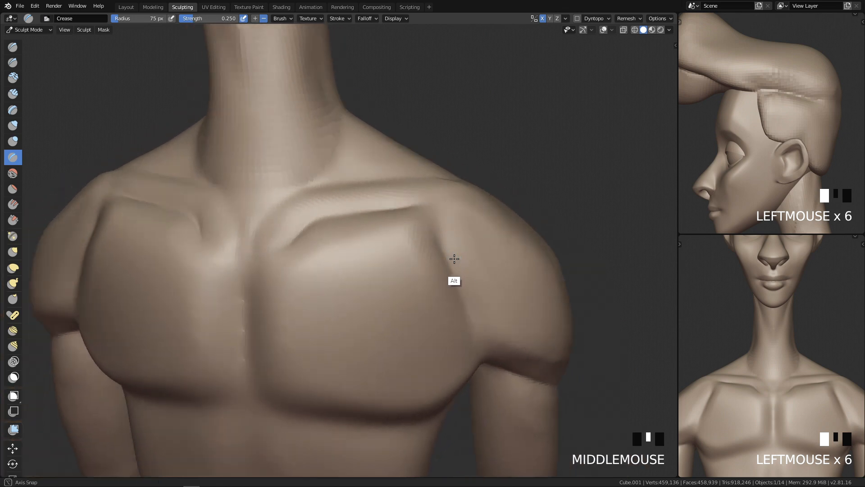
{"action": "mouse_move", "coordinate": [413, 233]}
{"action": "left_mouse_down", "text": "shift"}
{"action": "mouse_move", "coordinate": [455, 222]}
{"action": "mouse_move", "coordinate": [465, 275]}
{"action": "left_mouse_up", "text": "shift"}
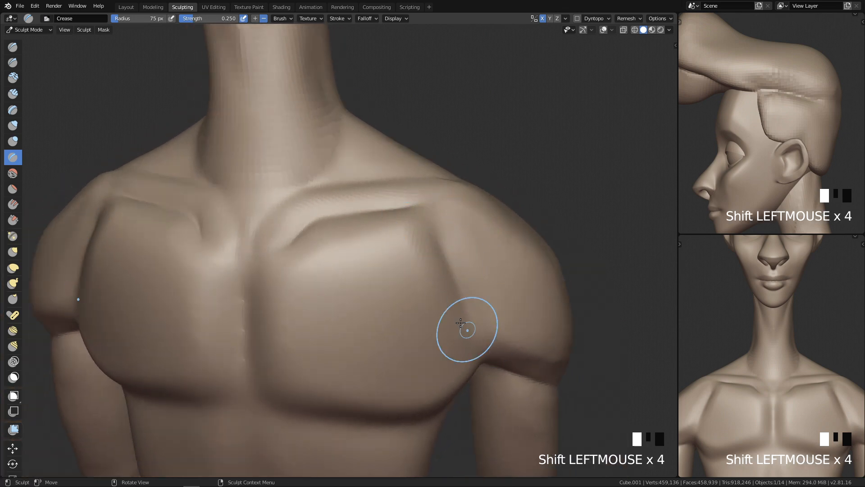
Step: Try to adjust the chest's outer upper corner with the Grab brush at 114 px radius and smooth the armpit fold
{"action": "key", "text": "q"}
{"action": "middle_click_drag", "start_coordinate": [523, 229], "coordinate": [512, 332], "text": "ctrl"}
{"action": "middle_click_drag", "start_coordinate": [502, 293], "coordinate": [496, 342], "text": "ctrl"}
{"action": "middle_click_drag", "start_coordinate": [478, 279], "coordinate": [457, 195], "text": "ctrl"}
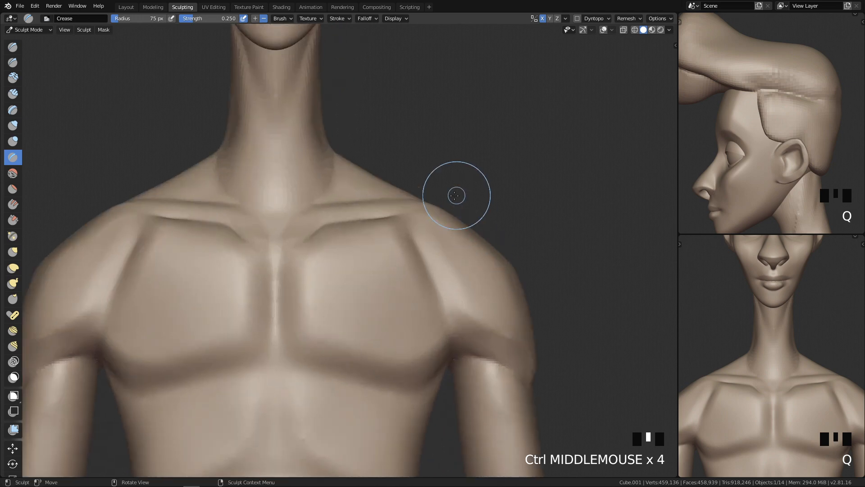
{"action": "key", "text": "g"}
{"action": "key", "text": "f"}
{"action": "left_click", "coordinate": [405, 228]}
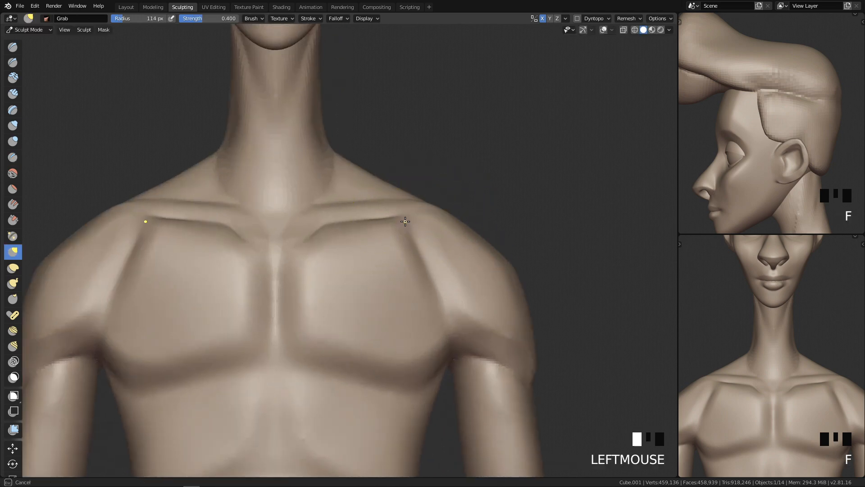
{"action": "left_click_drag", "start_coordinate": [438, 323], "coordinate": [492, 322], "text": "shift"}
{"action": "key", "text": "ctrl+z"}
{"action": "key", "text": "ctrl+z"}
{"action": "key", "text": "ctrl+z"}
{"action": "key", "text": "f"}
{"action": "left_click", "coordinate": [450, 332]}
{"action": "key", "text": "ctrl+z"}
Step: Sculpt the hollow between the collarbone and the trapezius with diagonal strokes from the side
{"action": "mouse_move", "coordinate": [482, 320]}
{"action": "middle_mouse_down", "text": "ctrl"}
{"action": "mouse_move", "coordinate": [502, 363]}
{"action": "mouse_move", "coordinate": [527, 288]}
{"action": "mouse_move", "coordinate": [488, 352]}
{"action": "mouse_move", "coordinate": [429, 292]}
{"action": "middle_mouse_up", "text": "ctrl"}
{"action": "mouse_move", "coordinate": [372, 307]}
{"action": "left_mouse_down", "text": "shift"}
{"action": "mouse_move", "coordinate": [383, 325]}
{"action": "mouse_move", "coordinate": [373, 311]}
{"action": "left_mouse_up", "text": "shift"}
{"action": "mouse_move", "coordinate": [384, 317]}
{"action": "middle_mouse_down"}
{"action": "mouse_move", "coordinate": [399, 295]}
{"action": "mouse_move", "coordinate": [401, 229]}
{"action": "middle_mouse_up"}
{"action": "key", "text": "shift+c"}
{"action": "key", "text": "f"}
{"action": "left_click", "coordinate": [401, 231]}
{"action": "left_click_drag", "start_coordinate": [343, 192], "coordinate": [378, 266]}
{"action": "left_click_drag", "start_coordinate": [346, 199], "coordinate": [382, 274]}
{"action": "left_click_drag", "start_coordinate": [357, 234], "coordinate": [383, 276]}
{"action": "mouse_move", "coordinate": [375, 260]}
{"action": "middle_mouse_down"}
{"action": "mouse_move", "coordinate": [415, 253]}
{"action": "mouse_move", "coordinate": [387, 222]}
{"action": "middle_mouse_up"}
{"action": "left_click_drag", "start_coordinate": [366, 215], "coordinate": [423, 263]}
{"action": "left_click_drag", "start_coordinate": [370, 211], "coordinate": [407, 243]}
Step: Deepen the hollow behind the collarbone with inverted Clay Strips at 39 px radius and smooth the strokes
{"action": "key", "text": "3"}
{"action": "left_click_drag", "start_coordinate": [382, 189], "coordinate": [421, 243], "text": "ctrl"}
{"action": "left_click", "coordinate": [378, 176], "text": "ctrl"}
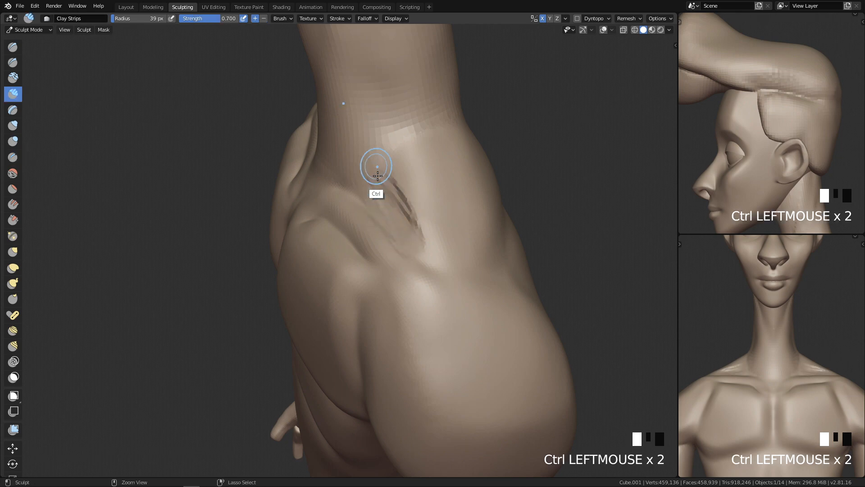
{"action": "mouse_move", "coordinate": [390, 221]}
{"action": "left_mouse_down", "text": "shift"}
{"action": "mouse_move", "coordinate": [406, 218]}
{"action": "mouse_move", "coordinate": [436, 277]}
{"action": "mouse_move", "coordinate": [440, 327]}
{"action": "left_mouse_up", "text": "shift"}
Step: Smooth the collarbone hollow and the top of the shoulder at 57 px radius
{"action": "middle_click_drag", "start_coordinate": [534, 113], "coordinate": [617, 85]}
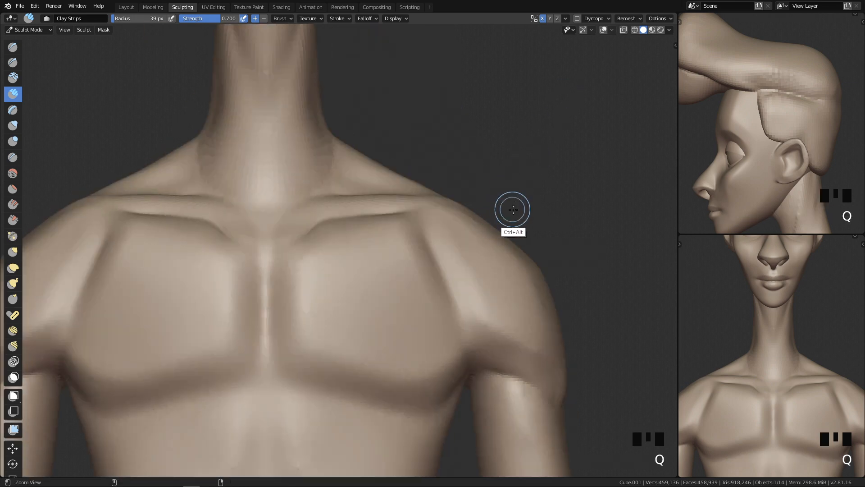
{"action": "middle_click_drag", "start_coordinate": [513, 208], "coordinate": [485, 280], "text": "ctrl"}
{"action": "mouse_move", "coordinate": [649, 279]}
{"action": "middle_mouse_down"}
{"action": "mouse_move", "coordinate": [615, 275]}
{"action": "mouse_move", "coordinate": [516, 308]}
{"action": "middle_mouse_up"}
{"action": "middle_click_drag", "start_coordinate": [516, 307], "coordinate": [489, 259], "text": "ctrl"}
{"action": "mouse_move", "coordinate": [485, 270]}
{"action": "middle_mouse_down"}
{"action": "mouse_move", "coordinate": [460, 351]}
{"action": "mouse_move", "coordinate": [446, 266]}
{"action": "middle_mouse_up"}
{"action": "key", "text": "f"}
{"action": "left_click", "coordinate": [450, 248]}
{"action": "mouse_move", "coordinate": [449, 248]}
{"action": "left_mouse_down", "text": "shift"}
{"action": "mouse_move", "coordinate": [422, 303]}
{"action": "mouse_move", "coordinate": [461, 260]}
{"action": "left_mouse_up", "text": "shift"}
{"action": "middle_click_drag", "start_coordinate": [482, 254], "coordinate": [428, 235]}
{"action": "left_click_drag", "start_coordinate": [417, 227], "coordinate": [437, 208], "text": "shift"}
Step: Flatten the ridge across the upper back and trapezius with the Scrape brush at 57 px radius and smooth it
{"action": "mouse_move", "coordinate": [484, 199]}
{"action": "middle_mouse_down"}
{"action": "mouse_move", "coordinate": [430, 191]}
{"action": "mouse_move", "coordinate": [475, 255]}
{"action": "middle_mouse_up"}
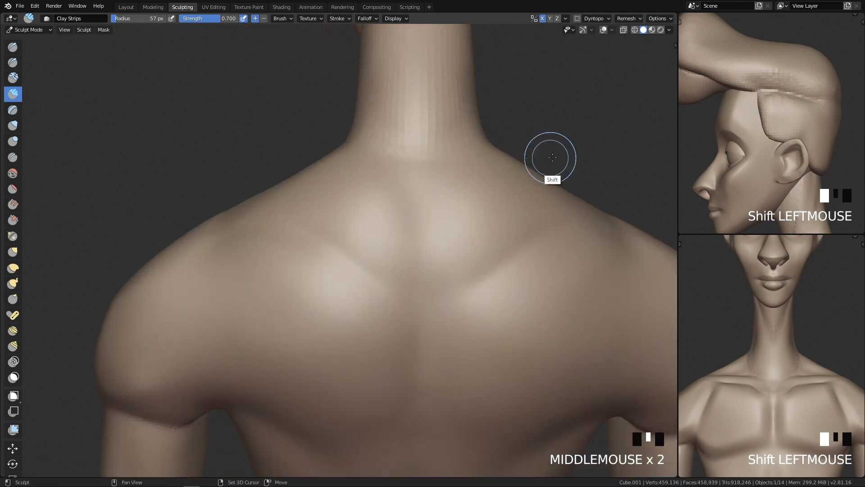
{"action": "key", "text": "shift+3"}
{"action": "middle_click_drag", "start_coordinate": [494, 244], "coordinate": [490, 263]}
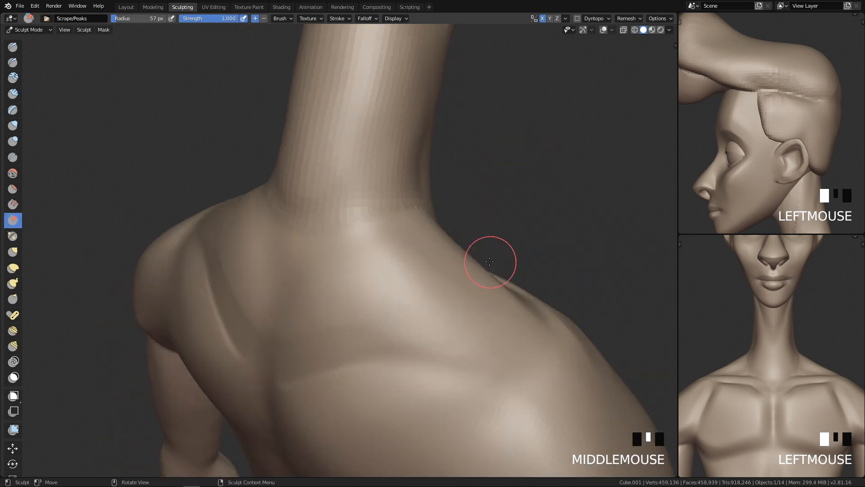
{"action": "left_click_drag", "start_coordinate": [479, 356], "coordinate": [458, 358]}
{"action": "middle_click_drag", "start_coordinate": [410, 354], "coordinate": [461, 333]}
{"action": "left_click_drag", "start_coordinate": [507, 299], "coordinate": [415, 349], "text": "shift"}
{"action": "left_click_drag", "start_coordinate": [513, 299], "coordinate": [451, 318], "text": "shift"}
{"action": "left_click_drag", "start_coordinate": [517, 302], "coordinate": [589, 279]}
Step: Scrape and smooth the slope between the side of the neck base and the shoulder
{"action": "mouse_move", "coordinate": [589, 280]}
{"action": "middle_mouse_down"}
{"action": "mouse_move", "coordinate": [479, 347]}
{"action": "mouse_move", "coordinate": [304, 312]}
{"action": "middle_mouse_up"}
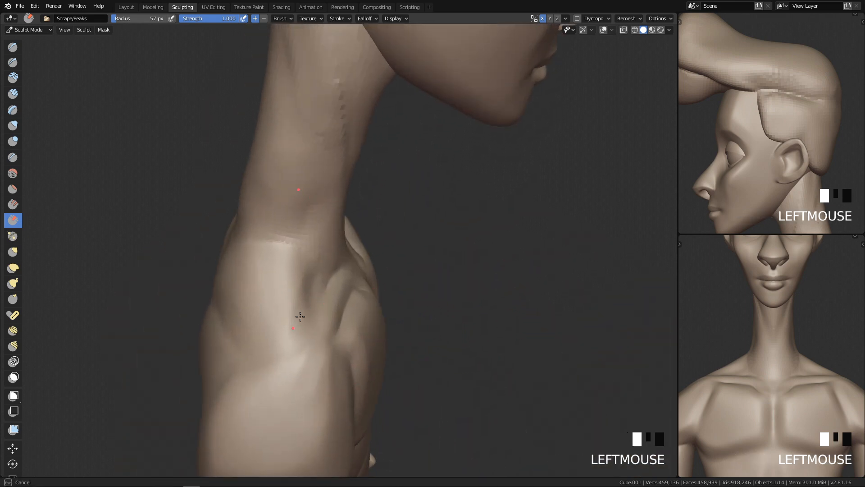
{"action": "key", "text": "f"}
{"action": "left_click", "coordinate": [302, 306]}
{"action": "left_click_drag", "start_coordinate": [290, 330], "coordinate": [314, 270]}
{"action": "left_click_drag", "start_coordinate": [311, 275], "coordinate": [289, 311], "text": "shift"}
Step: Leave sculpting, deselect everything and examine the whole figure from the front and the side
{"action": "key", "text": "q"}
{"action": "key", "text": "q"}
{"action": "mouse_move", "coordinate": [501, 243]}
{"action": "middle_mouse_down", "text": "ctrl"}
{"action": "mouse_move", "coordinate": [461, 373]}
{"action": "mouse_move", "coordinate": [473, 293]}
{"action": "middle_mouse_up", "text": "ctrl"}
{"action": "key", "text": "Tab"}
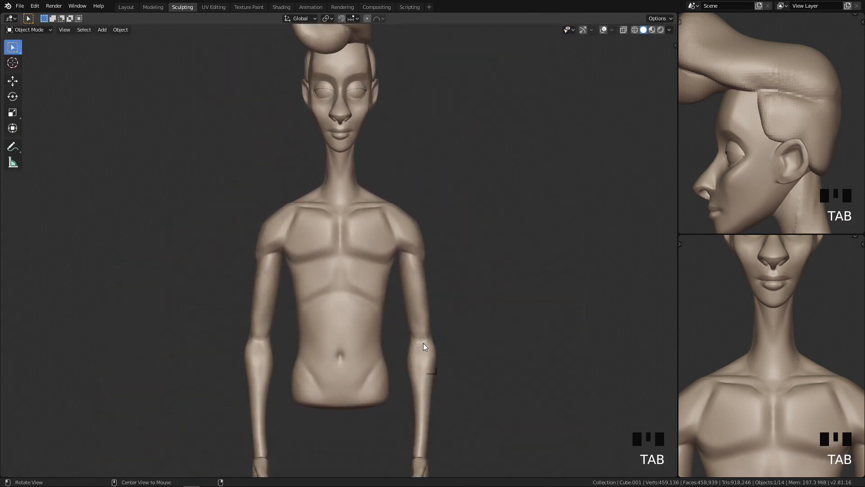
{"action": "key", "text": "alt+a"}
{"action": "middle_click_drag", "start_coordinate": [433, 329], "coordinate": [463, 292], "text": "ctrl"}
{"action": "key", "text": "q"}
{"action": "mouse_move", "coordinate": [516, 251]}
{"action": "middle_mouse_down", "text": "ctrl"}
{"action": "mouse_move", "coordinate": [445, 380]}
{"action": "mouse_move", "coordinate": [407, 186]}
{"action": "mouse_move", "coordinate": [402, 281]}
{"action": "middle_mouse_up", "text": "ctrl"}
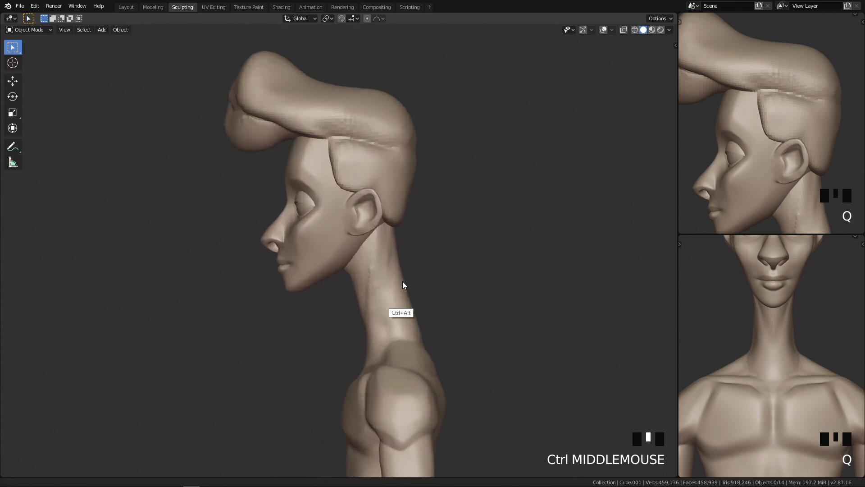
Step: Resume sculpting the body and smooth the rough seam on the side of the neck at 32 px radius
{"action": "key", "text": "ctrl+Tab"}
{"action": "left_click", "coordinate": [402, 394]}
{"action": "key", "text": "f"}
{"action": "left_click", "coordinate": [382, 286]}
{"action": "left_click_drag", "start_coordinate": [367, 358], "coordinate": [376, 334], "text": "shift"}
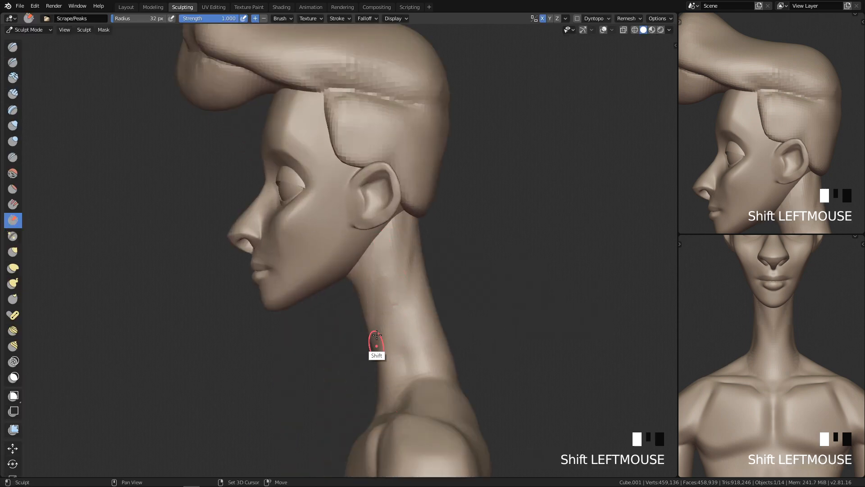
{"action": "left_click_drag", "start_coordinate": [400, 365], "coordinate": [419, 323], "text": "shift"}
Step: Return to Object Mode with nothing selected and save the PinterestGuy.blend file
{"action": "middle_click_drag", "start_coordinate": [419, 323], "coordinate": [409, 388], "text": "ctrl"}
{"action": "key", "text": "q"}
{"action": "mouse_move", "coordinate": [478, 306]}
{"action": "middle_mouse_down", "text": "ctrl"}
{"action": "mouse_move", "coordinate": [464, 399]}
{"action": "mouse_move", "coordinate": [471, 276]}
{"action": "middle_mouse_up", "text": "ctrl"}
{"action": "middle_click_drag", "start_coordinate": [471, 275], "coordinate": [483, 305], "text": "ctrl"}
{"action": "key", "text": "Tab"}
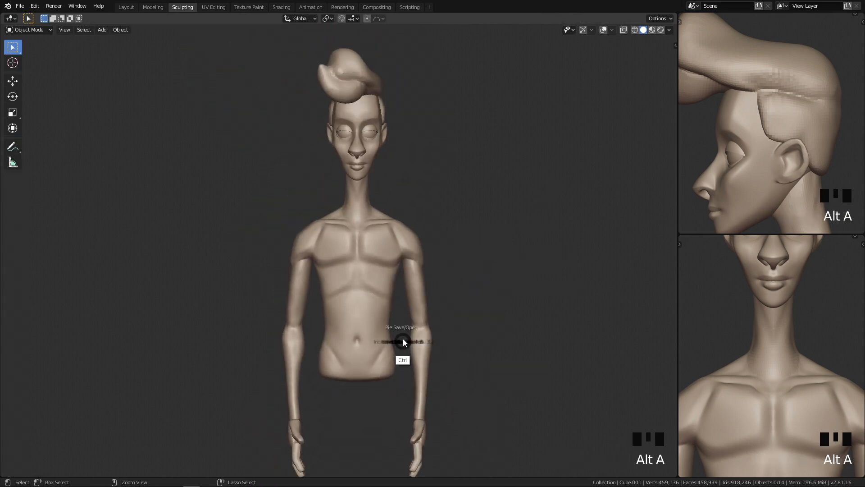
{"action": "left_click", "coordinate": [412, 294]}
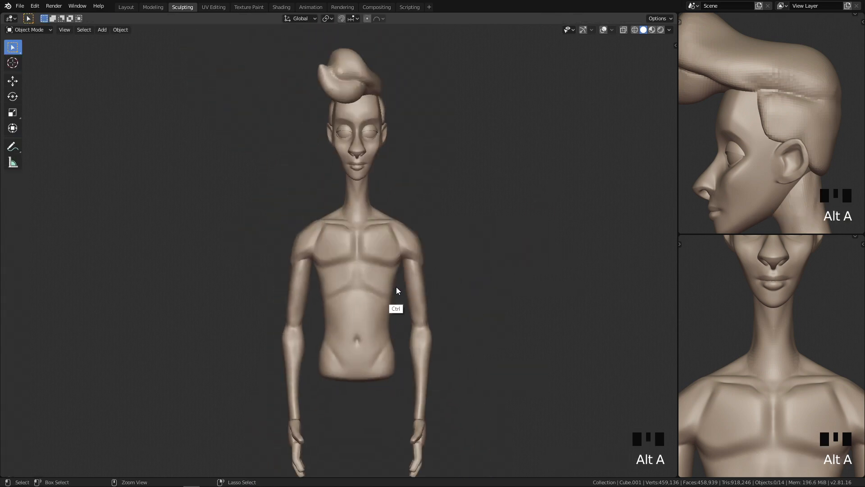
{"action": "key", "text": "ctrl+s"}
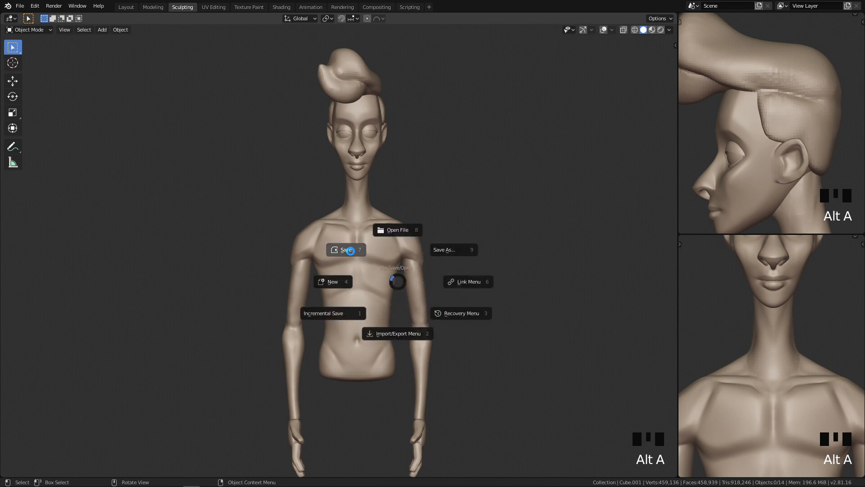
{"action": "left_click", "coordinate": [350, 251]}
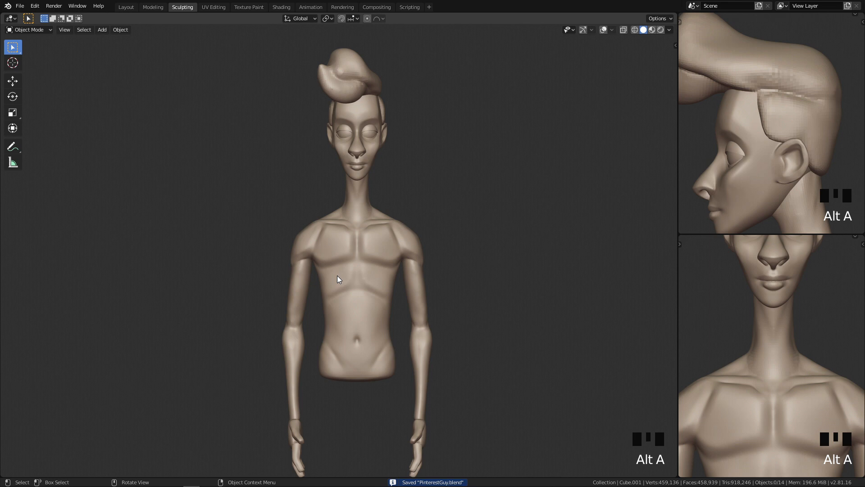
Step: Sculpt a vertical midline groove above the navel on the torso with the Crease brush
{"action": "middle_click_drag", "start_coordinate": [418, 370], "coordinate": [372, 305], "text": "ctrl"}
{"action": "left_click", "coordinate": [376, 385]}
{"action": "key", "text": "ctrl+Tab"}
{"action": "key", "text": "4"}
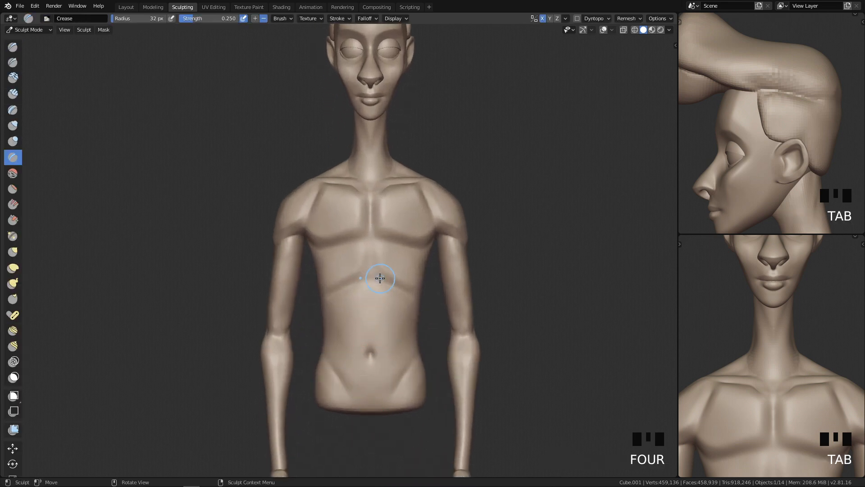
{"action": "key", "text": "f"}
{"action": "left_click_drag", "start_coordinate": [368, 323], "coordinate": [370, 334]}
{"action": "key", "text": "ctrl+z"}
{"action": "left_click_drag", "start_coordinate": [370, 286], "coordinate": [370, 333]}
{"action": "middle_click_drag", "start_coordinate": [403, 374], "coordinate": [401, 343], "text": "ctrl"}
{"action": "middle_click_drag", "start_coordinate": [402, 343], "coordinate": [396, 270], "text": "shift"}
{"action": "key", "text": "f"}
{"action": "left_click", "coordinate": [394, 343]}
Step: Leave sculpting and save the file with the new abdominal groove
{"action": "key", "text": "Tab"}
{"action": "middle_click_drag", "start_coordinate": [466, 295], "coordinate": [435, 404], "text": "ctrl"}
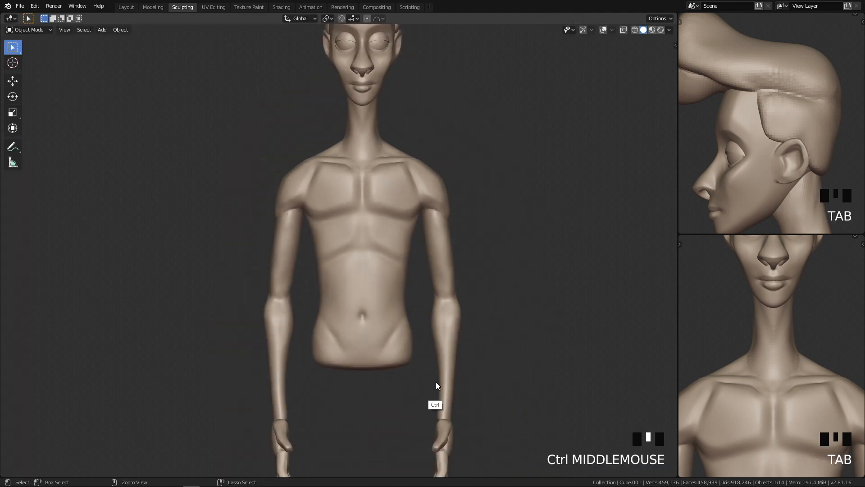
{"action": "key", "text": "ctrl+q"}
{"action": "key", "text": "Escape"}
{"action": "key", "text": "ctrl+s"}
{"action": "left_click", "coordinate": [399, 293]}
{"action": "mouse_move", "coordinate": [440, 331]}
{"action": "middle_mouse_down", "text": "ctrl"}
{"action": "mouse_move", "coordinate": [455, 308]}
{"action": "mouse_move", "coordinate": [436, 334]}
{"action": "middle_mouse_up", "text": "ctrl"}
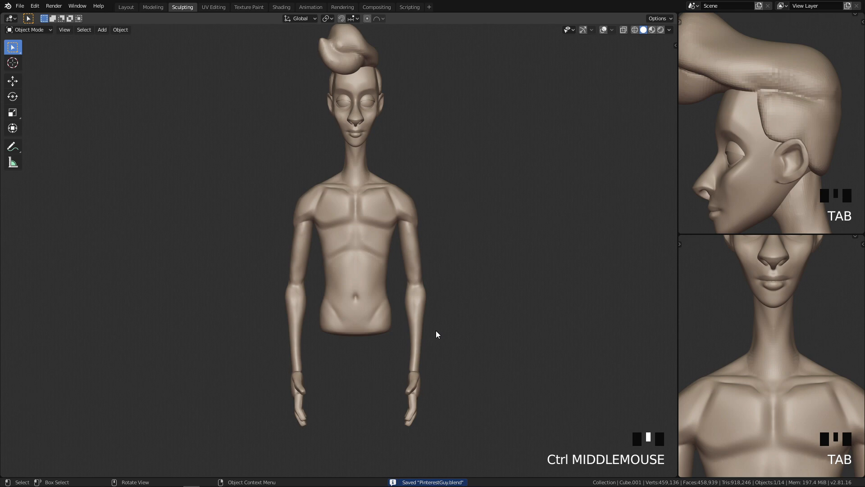
{"action": "middle_click_drag", "start_coordinate": [483, 222], "coordinate": [479, 262], "text": "shift"}
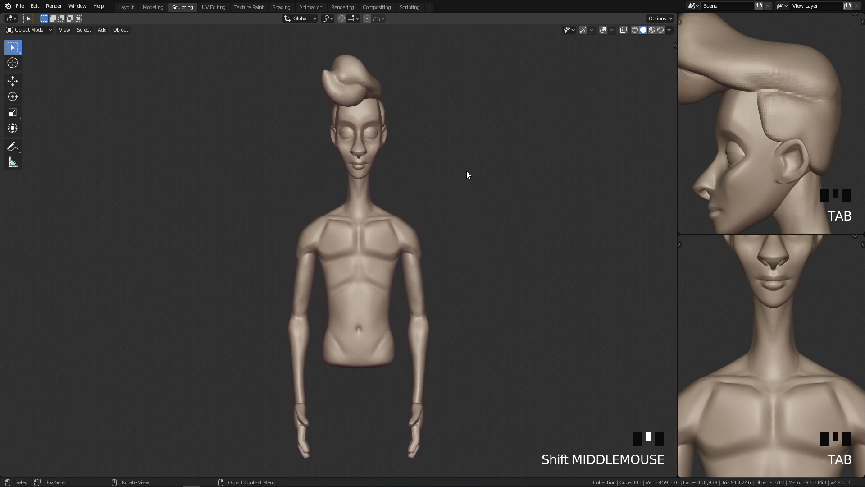
Step: Check which head, face and neck pieces are separate objects using trial moves, cancelling each move
{"action": "key", "text": "q"}
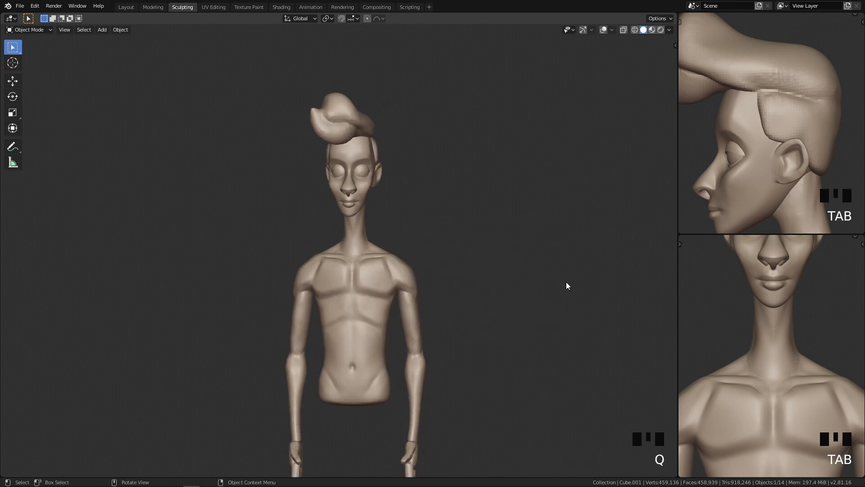
{"action": "middle_click_drag", "start_coordinate": [486, 309], "coordinate": [484, 329], "text": "shift"}
{"action": "left_click", "coordinate": [353, 241]}
{"action": "key", "text": "g"}
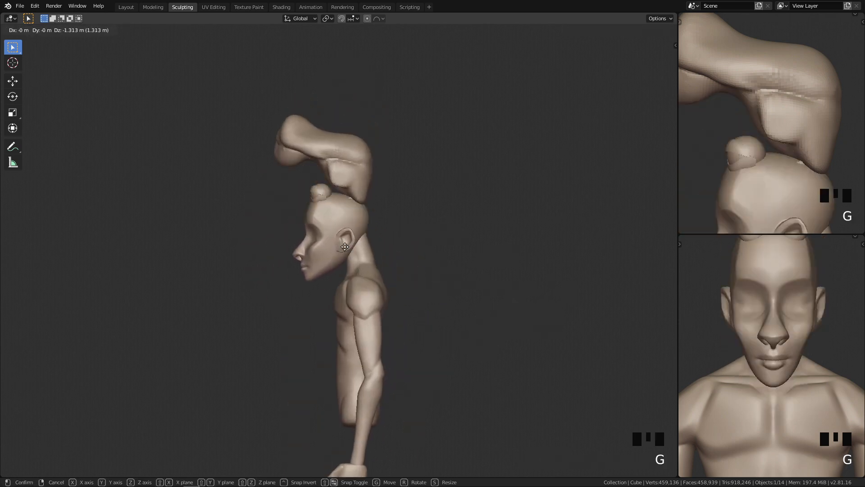
{"action": "key", "text": "Escape"}
{"action": "middle_click_drag", "start_coordinate": [335, 344], "coordinate": [350, 157]}
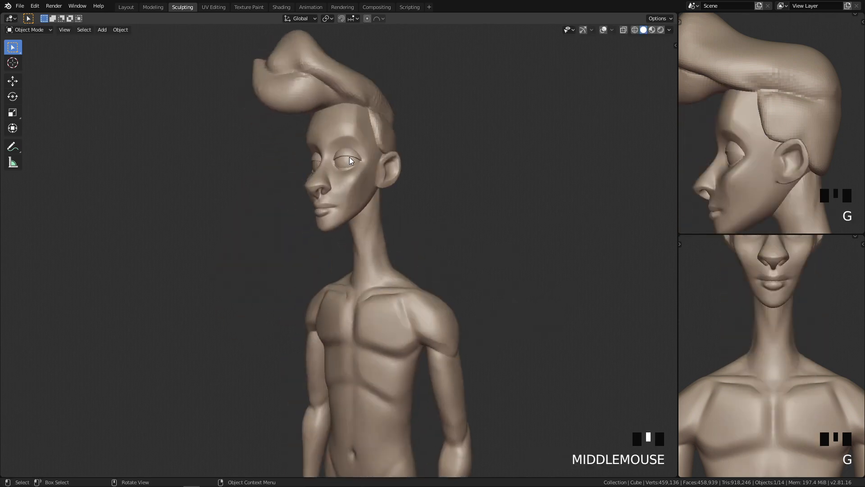
{"action": "left_click_drag", "start_coordinate": [350, 166], "coordinate": [352, 167]}
{"action": "key", "text": "g"}
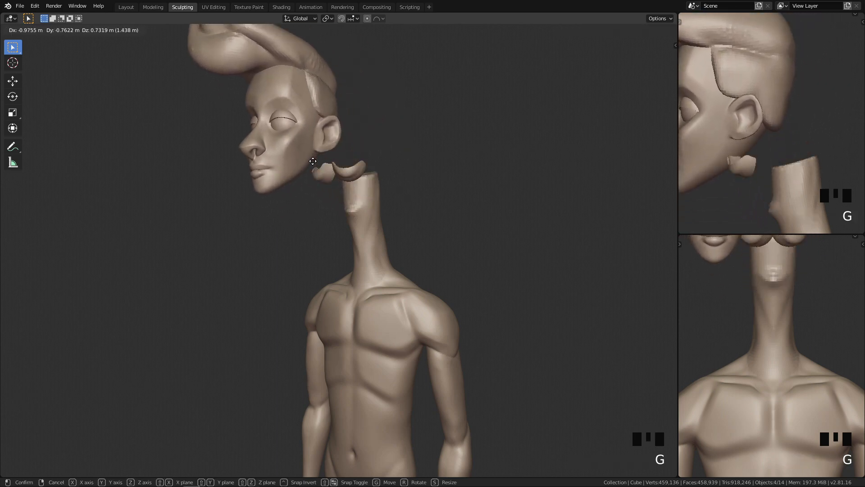
{"action": "key", "text": "Escape"}
{"action": "middle_click_drag", "start_coordinate": [366, 258], "coordinate": [441, 328], "text": "ctrl"}
{"action": "left_click", "coordinate": [437, 191]}
{"action": "key", "text": "g"}
{"action": "key", "text": "Escape"}
Step: Check with a trial move that the lower eyelids are a separate piece, cancelling the move
{"action": "middle_click_drag", "start_coordinate": [434, 366], "coordinate": [438, 289], "text": "ctrl"}
{"action": "middle_click_drag", "start_coordinate": [438, 290], "coordinate": [400, 291], "text": "shift"}
{"action": "left_click", "coordinate": [393, 289]}
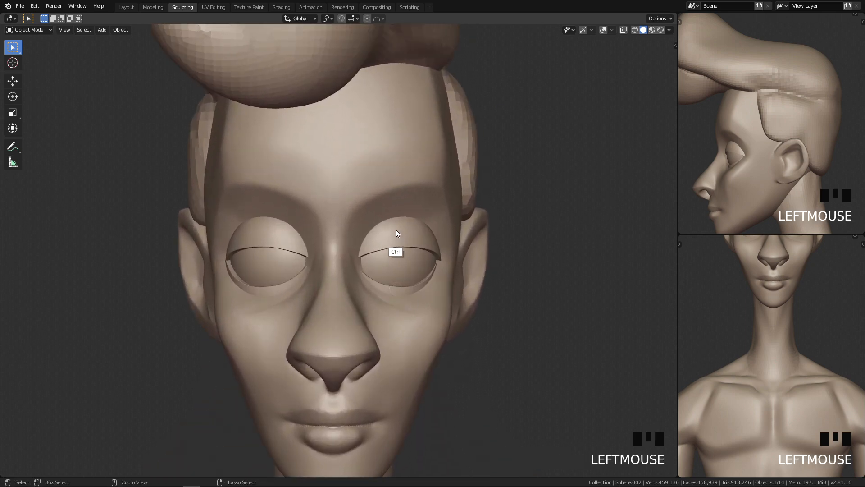
{"action": "key", "text": "ctrl+j"}
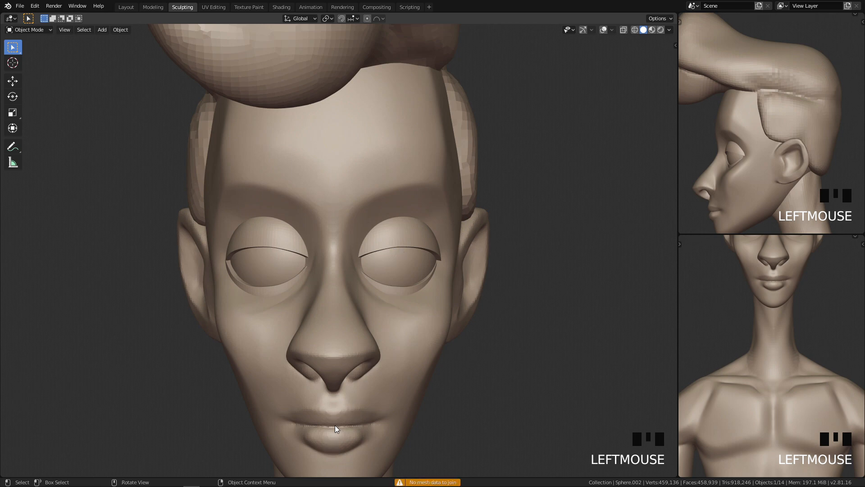
{"action": "key", "text": "g"}
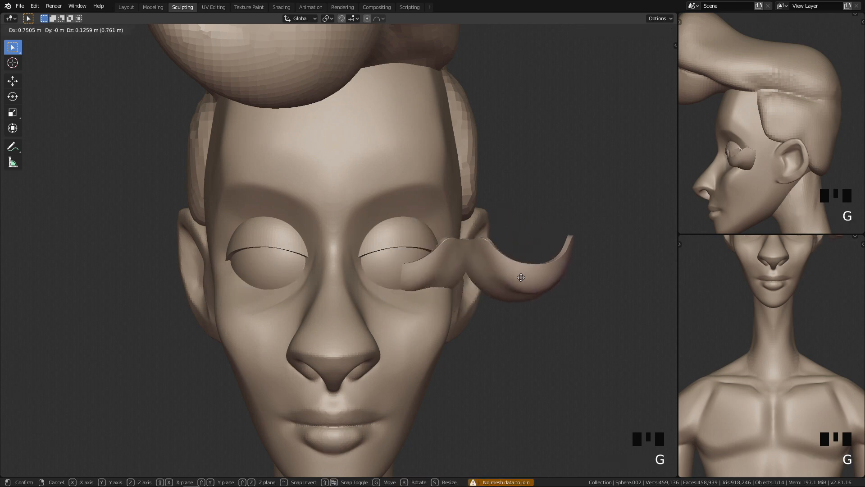
{"action": "key", "text": "Escape"}
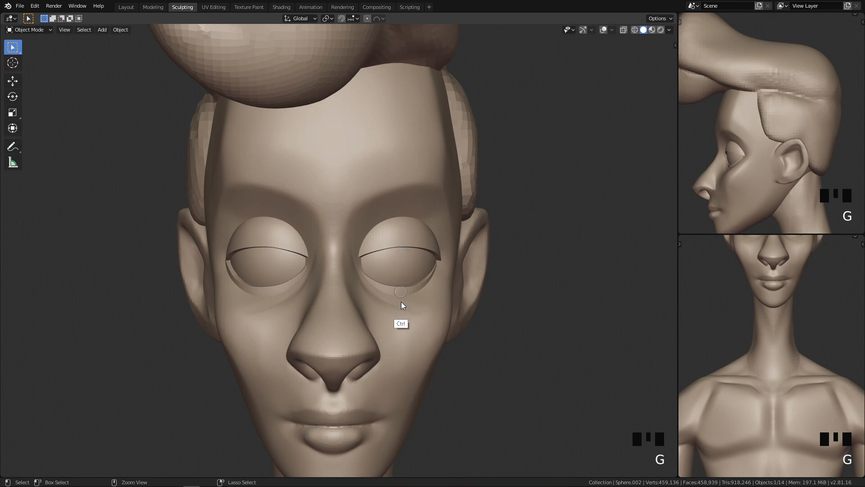
Step: Try joining the upper and lower eyelid pieces into one object, and undo the join
{"action": "key", "text": "ctrl+j"}
{"action": "left_click", "coordinate": [404, 289]}
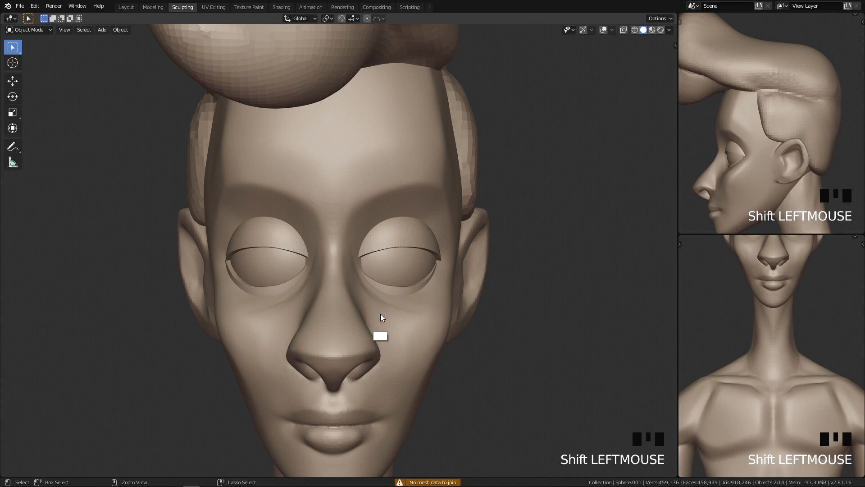
{"action": "key", "text": "ctrl+j"}
{"action": "key", "text": "ctrl"}
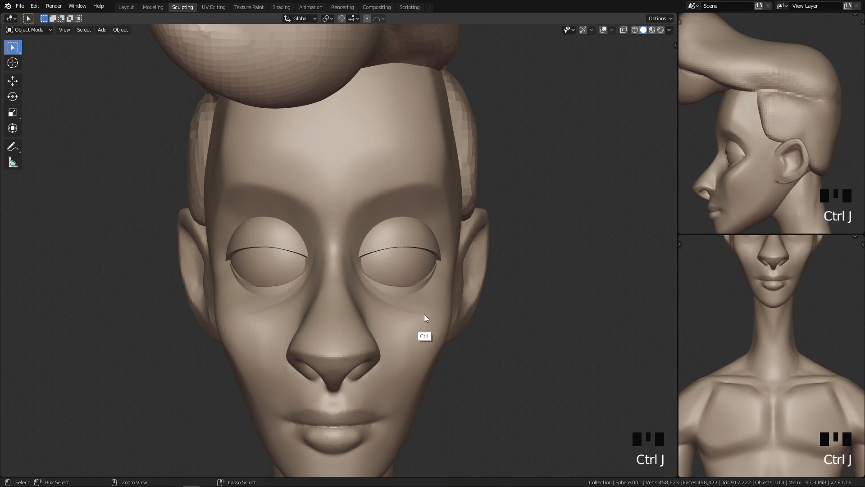
{"action": "middle_click_drag", "start_coordinate": [418, 356], "coordinate": [435, 301], "text": "ctrl"}
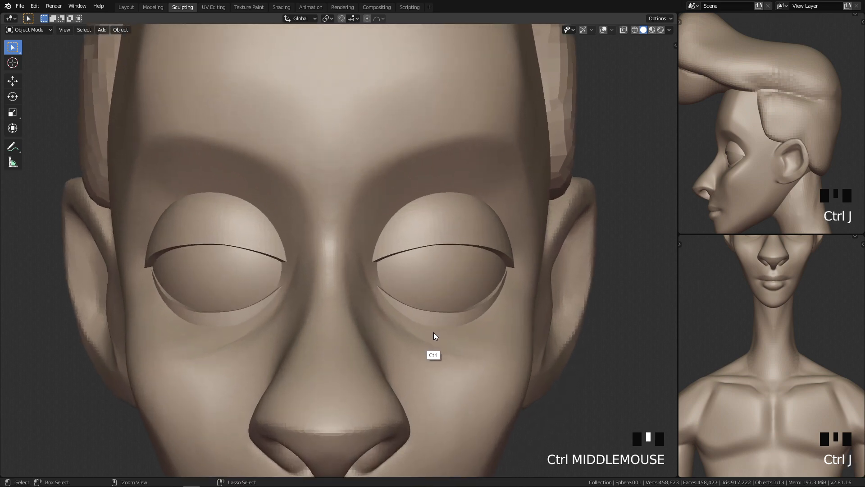
{"action": "key", "text": "ctrl+z"}
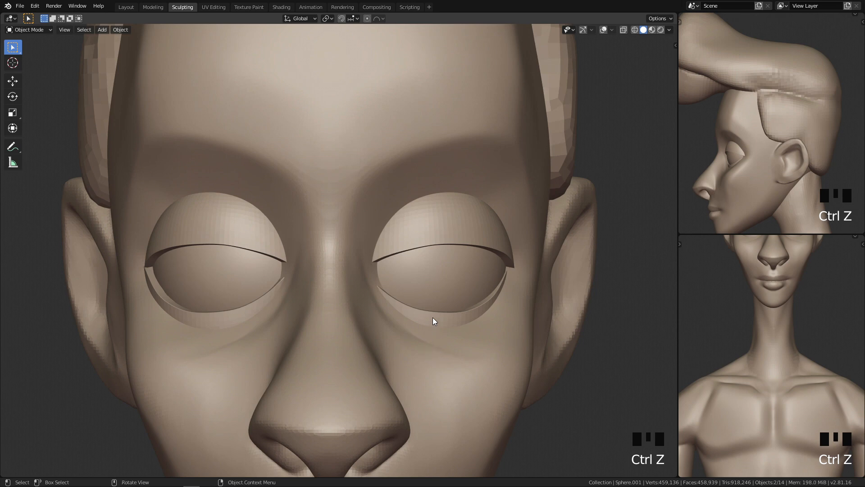
Step: Select the upper and lower eyelid pieces together and join them into one object
{"action": "left_click", "coordinate": [435, 314]}
{"action": "left_click", "coordinate": [431, 308], "text": "shift"}
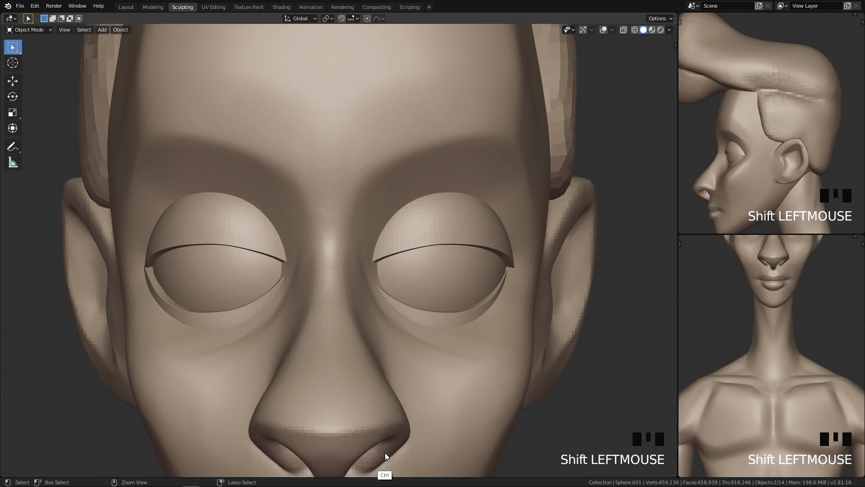
{"action": "key", "text": "ctrl+j"}
{"action": "middle_click_drag", "start_coordinate": [253, 338], "coordinate": [408, 180], "text": "ctrl"}
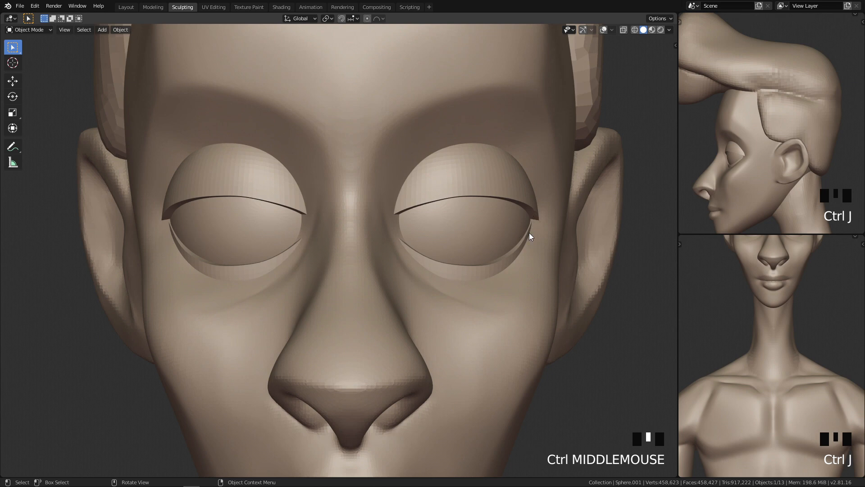
{"action": "mouse_move", "coordinate": [513, 241]}
{"action": "middle_mouse_down", "text": "ctrl"}
{"action": "mouse_move", "coordinate": [499, 319]}
{"action": "mouse_move", "coordinate": [496, 231]}
{"action": "middle_mouse_up", "text": "ctrl"}
Step: Sculpt the joined eyelids with the Grab brush, adjusting their outer corners slightly outward and undoing the first oversized pull
{"action": "key", "text": "Tab"}
{"action": "middle_click_drag", "start_coordinate": [502, 299], "coordinate": [495, 196], "text": "ctrl"}
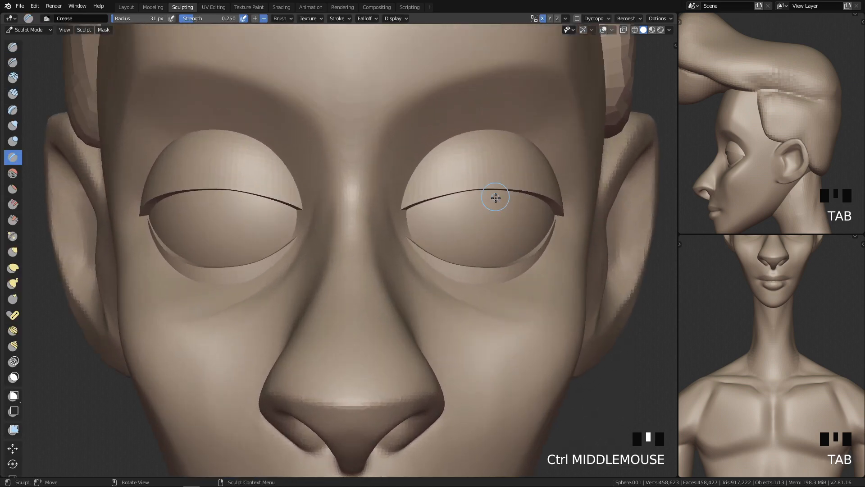
{"action": "key", "text": "g"}
{"action": "key", "text": "f"}
{"action": "left_click", "coordinate": [561, 221]}
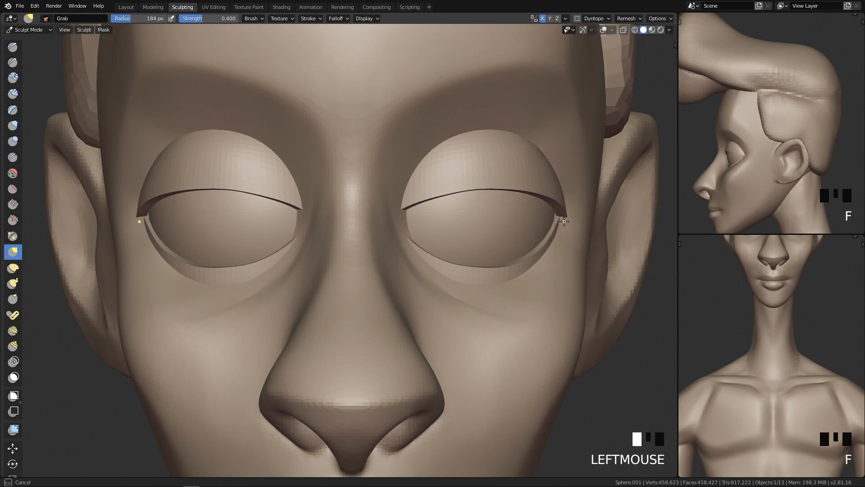
{"action": "key", "text": "ctrl+z"}
{"action": "key", "text": "f"}
{"action": "left_click", "coordinate": [557, 228]}
{"action": "left_click_drag", "start_coordinate": [560, 229], "coordinate": [563, 226]}
{"action": "key", "text": "f"}
{"action": "left_click", "coordinate": [557, 217]}
{"action": "key", "text": "f"}
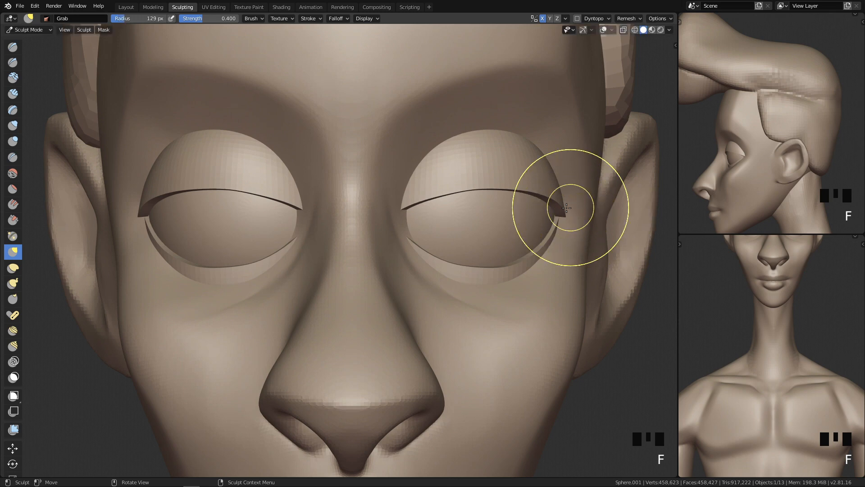
{"action": "left_click", "coordinate": [561, 208]}
{"action": "mouse_move", "coordinate": [556, 212]}
{"action": "middle_mouse_down", "text": "ctrl"}
{"action": "mouse_move", "coordinate": [554, 248]}
{"action": "mouse_move", "coordinate": [524, 180]}
{"action": "middle_mouse_up", "text": "ctrl"}
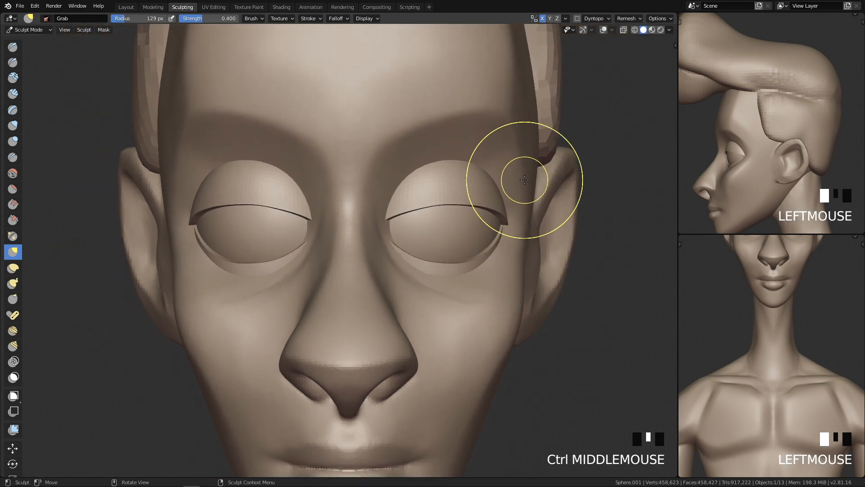
Step: Return to Object Mode and save the PinterestGuy.blend file with the adjusted eyelids
{"action": "key", "text": "Tab"}
{"action": "mouse_move", "coordinate": [420, 249]}
{"action": "middle_mouse_down", "text": "ctrl"}
{"action": "mouse_move", "coordinate": [419, 332]}
{"action": "mouse_move", "coordinate": [390, 292]}
{"action": "middle_mouse_up", "text": "ctrl"}
{"action": "middle_click_drag", "start_coordinate": [389, 339], "coordinate": [421, 392], "text": "shift"}
{"action": "key", "text": "q"}
{"action": "middle_click_drag", "start_coordinate": [505, 279], "coordinate": [487, 322], "text": "ctrl"}
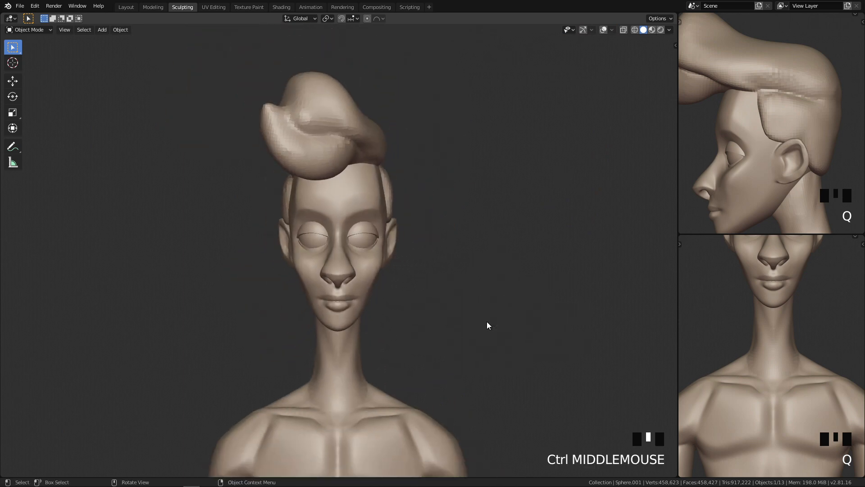
{"action": "key", "text": "ctrl+s"}
{"action": "left_click", "coordinate": [420, 294]}
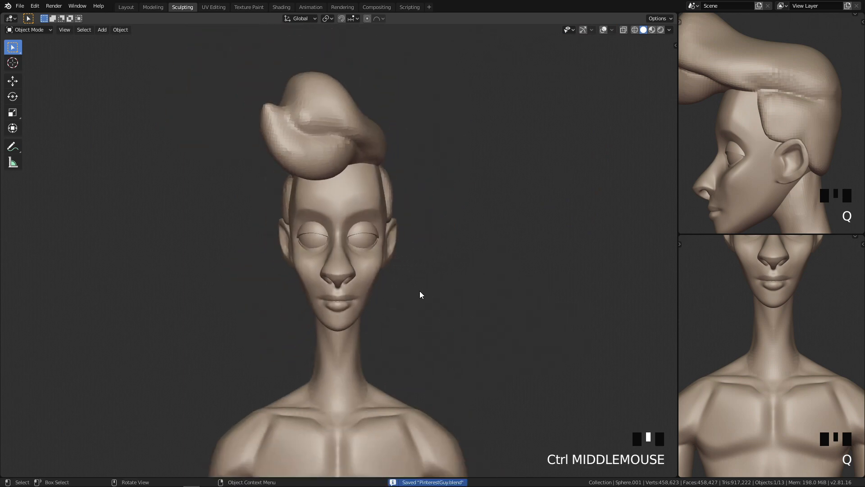
Step: Examine the character's head and body proportions from the front and side, both close up and from a distance
{"action": "middle_click_drag", "start_coordinate": [383, 232], "coordinate": [511, 310], "text": "ctrl"}
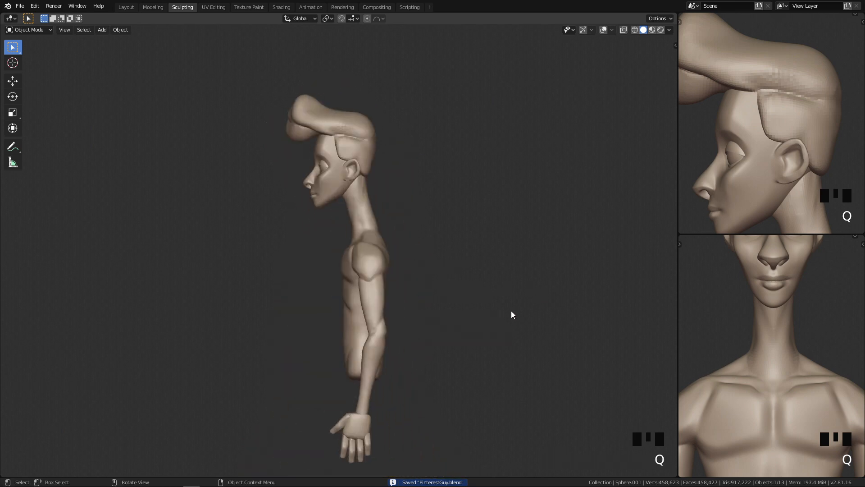
{"action": "middle_click_drag", "start_coordinate": [426, 361], "coordinate": [422, 378], "text": "shift"}
{"action": "key", "text": "q"}
{"action": "left_click", "coordinate": [478, 259]}
{"action": "middle_click_drag", "start_coordinate": [436, 283], "coordinate": [428, 299], "text": "shift"}
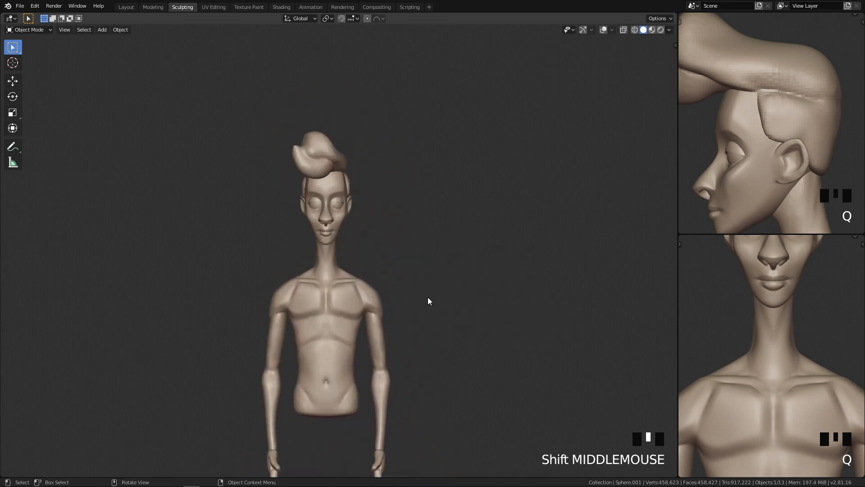
{"action": "middle_click_drag", "start_coordinate": [410, 346], "coordinate": [452, 347], "text": "ctrl"}
{"action": "key", "text": "q"}
{"action": "key", "text": "q"}
{"action": "middle_click_drag", "start_coordinate": [461, 392], "coordinate": [400, 398], "text": "ctrl"}
{"action": "key", "text": "q"}
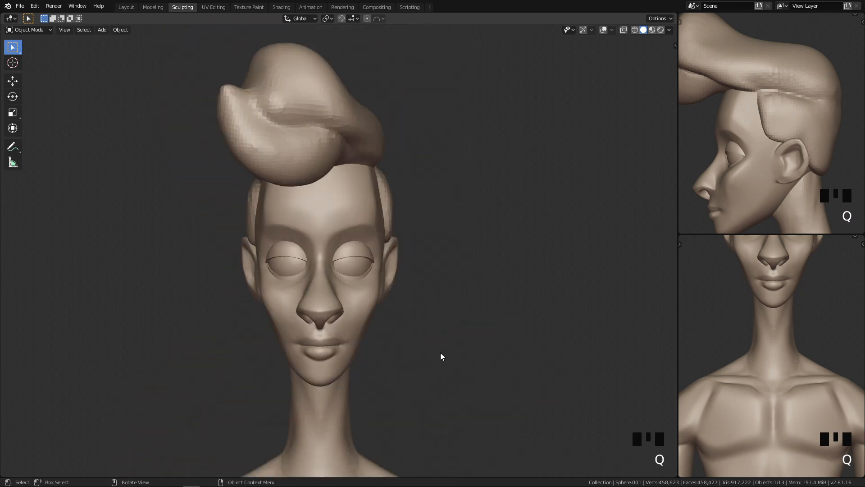
{"action": "middle_click_drag", "start_coordinate": [454, 337], "coordinate": [435, 285], "text": "ctrl"}
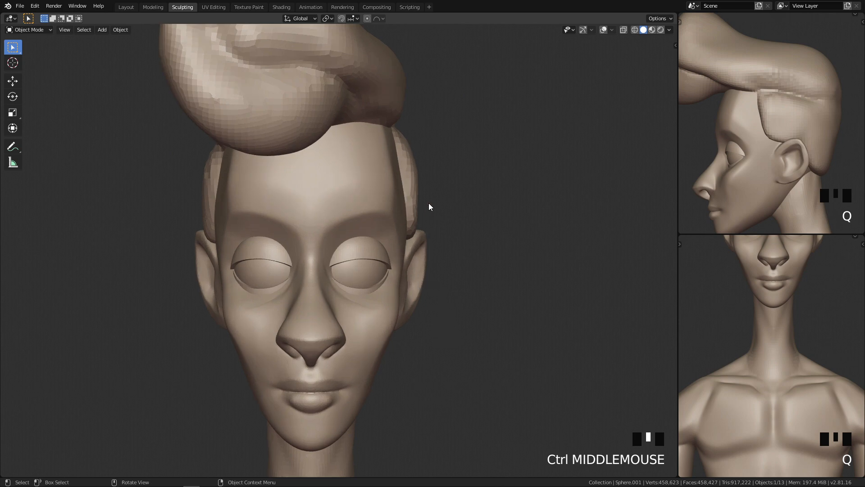
{"action": "middle_click_drag", "start_coordinate": [402, 190], "coordinate": [402, 250], "text": "ctrl"}
{"action": "middle_click_drag", "start_coordinate": [403, 250], "coordinate": [339, 363], "text": "ctrl"}
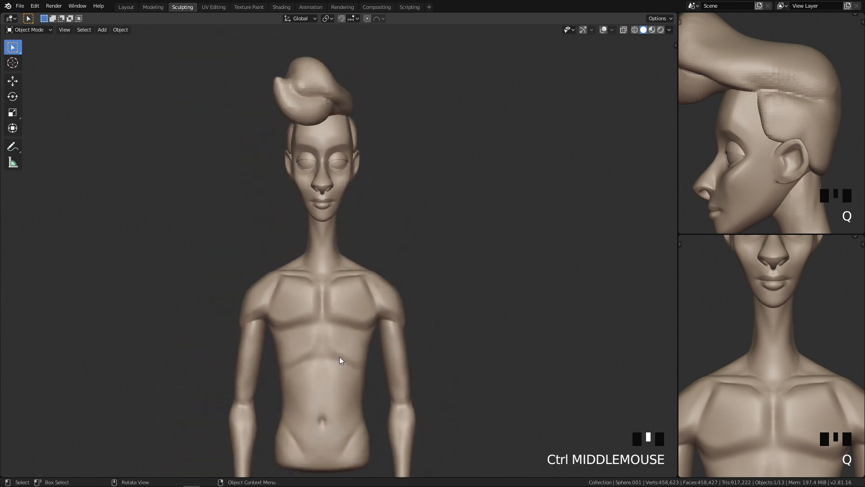
{"action": "middle_click_drag", "start_coordinate": [318, 290], "coordinate": [355, 290], "text": "shift"}
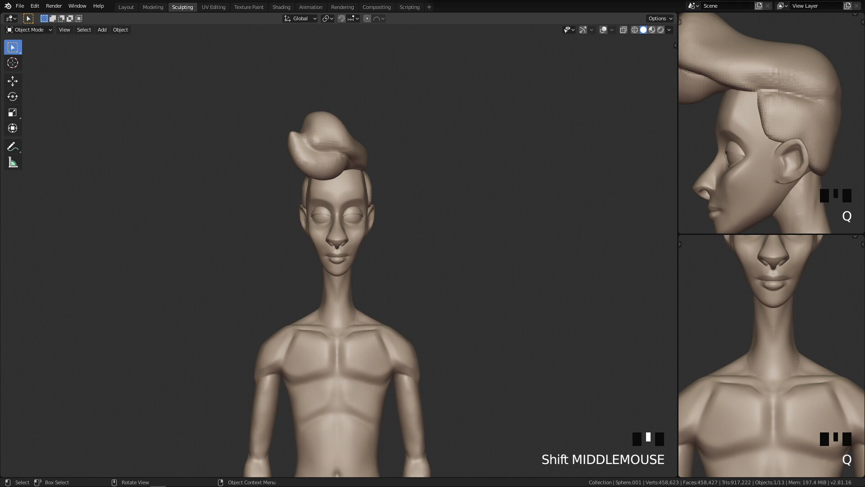
Step: Clear the selection, select the hair object and enter Sculpt Mode on it in a side view of the head
{"action": "left_click_drag", "start_coordinate": [428, 261], "coordinate": [417, 244]}
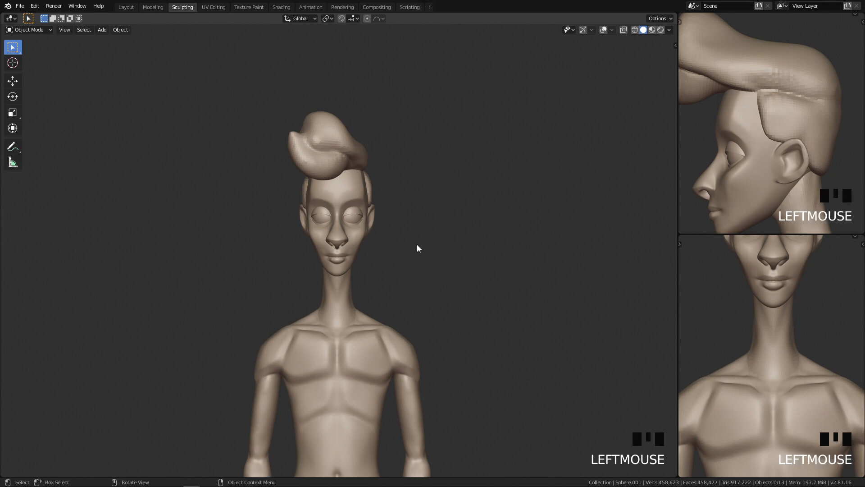
{"action": "left_click", "coordinate": [323, 138]}
{"action": "middle_click_drag", "start_coordinate": [395, 284], "coordinate": [395, 227], "text": "ctrl"}
{"action": "middle_click_drag", "start_coordinate": [422, 181], "coordinate": [389, 222], "text": "shift"}
{"action": "key", "text": "Tab"}
{"action": "key", "text": "Tab"}
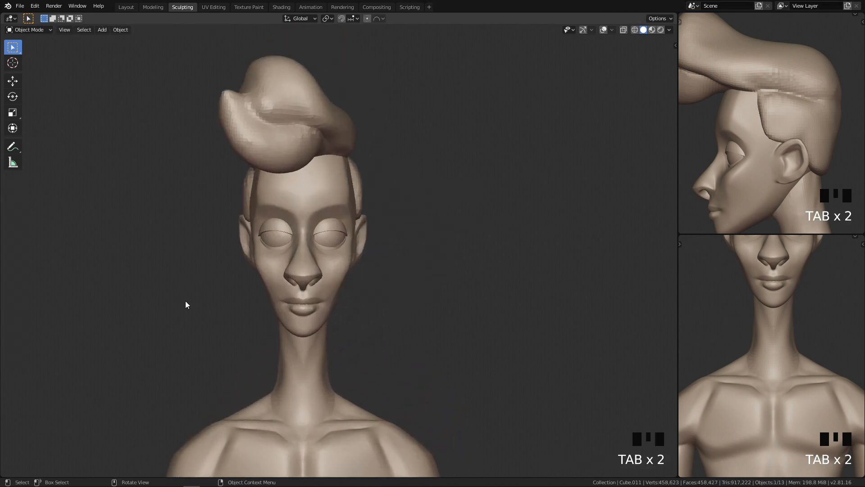
{"action": "middle_click_drag", "start_coordinate": [347, 278], "coordinate": [348, 268], "text": "ctrl"}
{"action": "key", "text": "q"}
{"action": "mouse_move", "coordinate": [380, 298]}
{"action": "middle_mouse_down", "text": "shift"}
{"action": "mouse_move", "coordinate": [363, 296]}
{"action": "mouse_move", "coordinate": [360, 259]}
{"action": "middle_mouse_up", "text": "shift"}
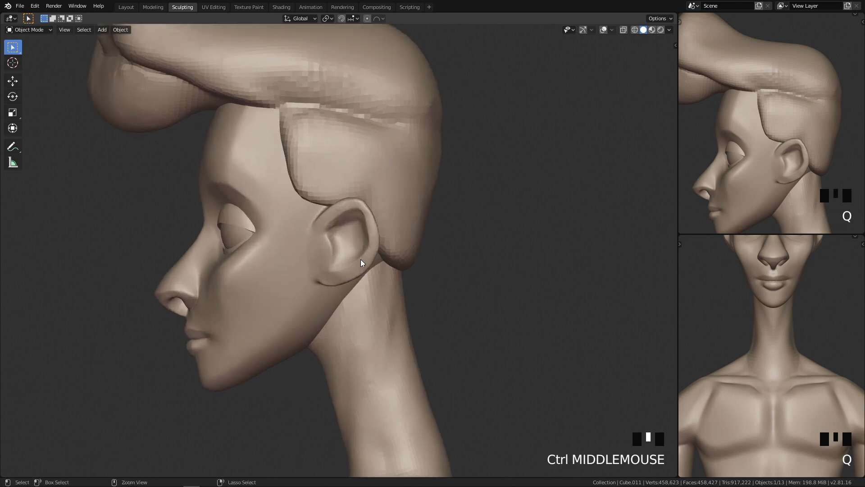
{"action": "key", "text": "Tab"}
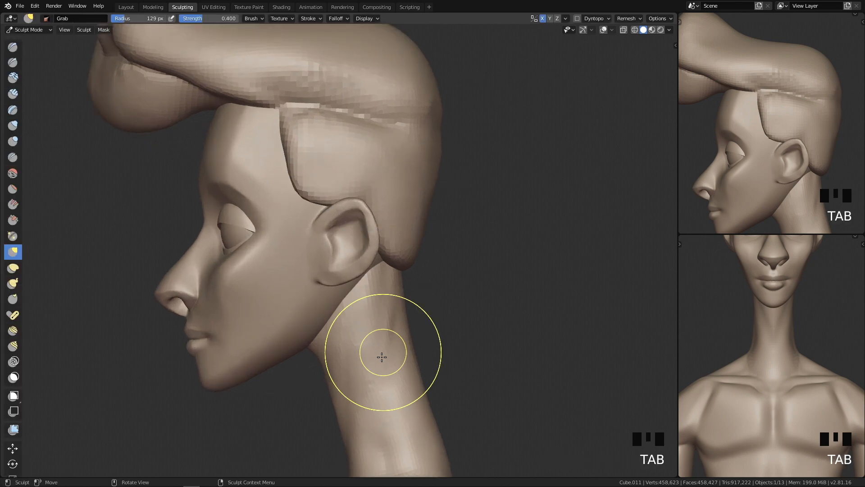
Step: Pull the side hair down in front of the ear with the Grab brush to form a sideburn
{"action": "key", "text": "f"}
{"action": "left_click", "coordinate": [308, 192]}
{"action": "left_click_drag", "start_coordinate": [309, 193], "coordinate": [305, 226]}
{"action": "left_click_drag", "start_coordinate": [304, 210], "coordinate": [303, 261]}
{"action": "key", "text": "f"}
{"action": "left_click", "coordinate": [300, 217]}
{"action": "mouse_move", "coordinate": [336, 215]}
{"action": "left_mouse_down"}
{"action": "mouse_move", "coordinate": [325, 208]}
{"action": "mouse_move", "coordinate": [330, 218]}
{"action": "left_mouse_up"}
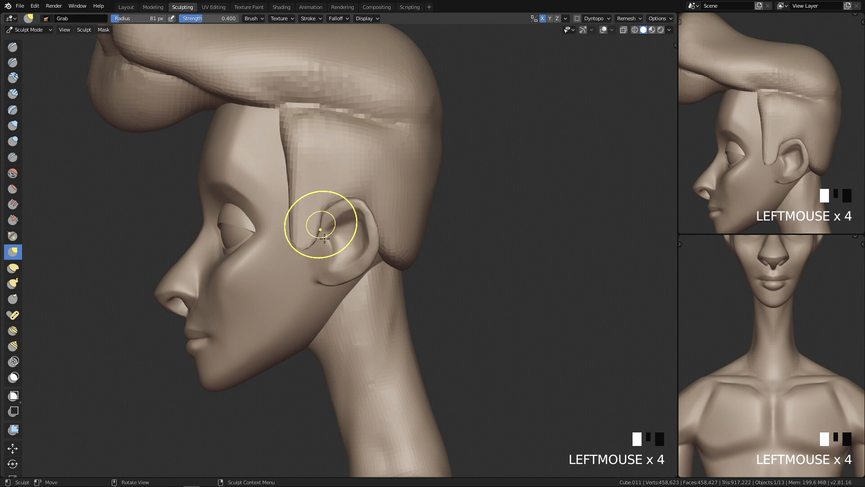
Step: Refine the sideburn's lower tip in front of the ear using a smaller Grab brush
{"action": "middle_click_drag", "start_coordinate": [340, 256], "coordinate": [338, 241], "text": "ctrl"}
{"action": "key", "text": "f"}
{"action": "key", "text": "f"}
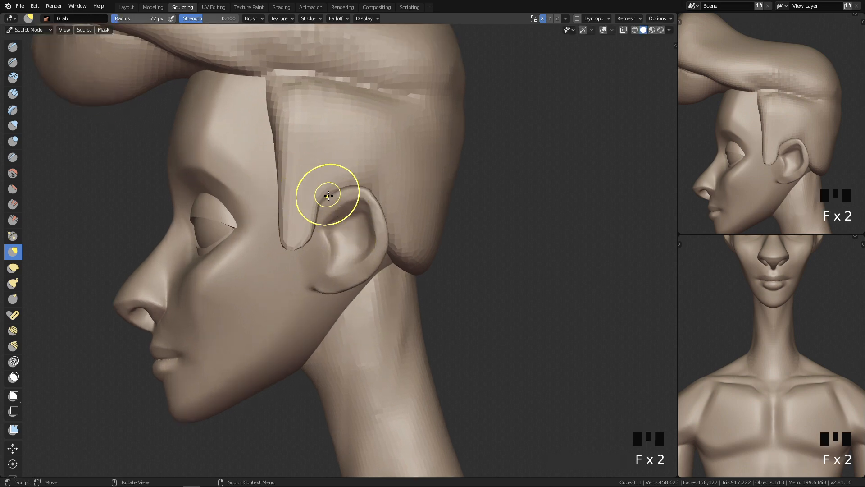
{"action": "left_click", "coordinate": [325, 198]}
{"action": "left_click_drag", "start_coordinate": [295, 249], "coordinate": [293, 255]}
Step: From the front view, pull the sideburn and side hair inward against the head with the Grab brush
{"action": "key", "text": "q"}
{"action": "key", "text": "f"}
{"action": "left_click", "coordinate": [409, 237]}
{"action": "mouse_move", "coordinate": [386, 245]}
{"action": "left_mouse_down"}
{"action": "mouse_move", "coordinate": [362, 238]}
{"action": "mouse_move", "coordinate": [377, 196]}
{"action": "left_mouse_up"}
{"action": "left_click_drag", "start_coordinate": [384, 199], "coordinate": [376, 191]}
{"action": "left_click_drag", "start_coordinate": [386, 160], "coordinate": [375, 123]}
{"action": "key", "text": "f"}
{"action": "left_click", "coordinate": [408, 141]}
{"action": "left_click_drag", "start_coordinate": [378, 120], "coordinate": [380, 114]}
Step: Try adjusting the side hair above the ear with a Grab stroke from an angled view, and undo it
{"action": "mouse_move", "coordinate": [384, 126]}
{"action": "middle_mouse_down"}
{"action": "mouse_move", "coordinate": [349, 178]}
{"action": "mouse_move", "coordinate": [380, 158]}
{"action": "mouse_move", "coordinate": [290, 141]}
{"action": "mouse_move", "coordinate": [343, 149]}
{"action": "middle_mouse_up"}
{"action": "key", "text": "f"}
{"action": "left_click", "coordinate": [397, 144]}
{"action": "mouse_move", "coordinate": [312, 134]}
{"action": "left_mouse_down"}
{"action": "mouse_move", "coordinate": [305, 131]}
{"action": "mouse_move", "coordinate": [315, 112]}
{"action": "mouse_move", "coordinate": [303, 149]}
{"action": "mouse_move", "coordinate": [306, 141]}
{"action": "left_mouse_up"}
{"action": "middle_click_drag", "start_coordinate": [316, 144], "coordinate": [344, 149]}
{"action": "key", "text": "q"}
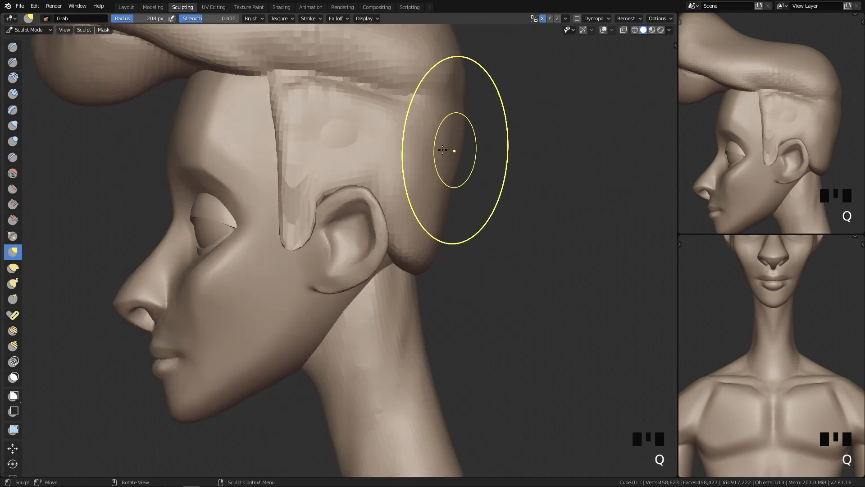
{"action": "key", "text": "ctrl+z"}
Step: Smooth the sideburn's rear edge where it meets the front of the ear
{"action": "mouse_move", "coordinate": [344, 139]}
{"action": "middle_mouse_down"}
{"action": "mouse_move", "coordinate": [394, 149]}
{"action": "mouse_move", "coordinate": [397, 193]}
{"action": "middle_mouse_up"}
{"action": "key", "text": "f"}
{"action": "left_click", "coordinate": [358, 136]}
{"action": "key", "text": "q"}
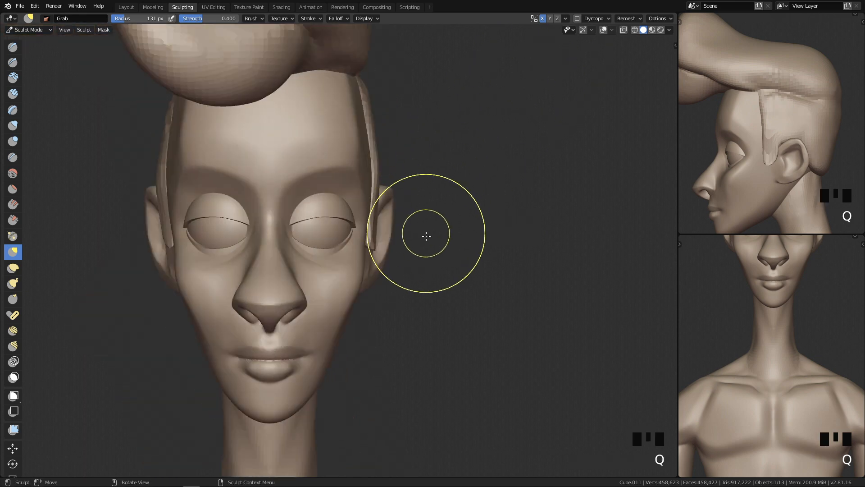
{"action": "mouse_move", "coordinate": [408, 284]}
{"action": "middle_mouse_down", "text": "ctrl"}
{"action": "mouse_move", "coordinate": [423, 257]}
{"action": "mouse_move", "coordinate": [350, 247]}
{"action": "middle_mouse_up", "text": "ctrl"}
{"action": "key", "text": "f"}
{"action": "left_click_drag", "start_coordinate": [295, 219], "coordinate": [311, 201], "text": "shift"}
{"action": "left_click_drag", "start_coordinate": [311, 200], "coordinate": [320, 185], "text": "shift"}
{"action": "key", "text": "q"}
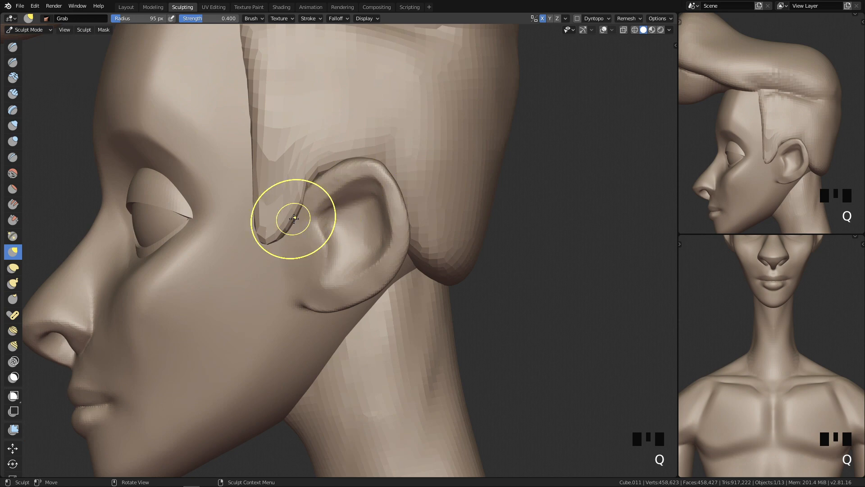
Step: Widen the sideburn's rounded lower end toward the ear with the Grab brush and smooth its rear edge
{"action": "left_click_drag", "start_coordinate": [287, 244], "coordinate": [290, 226]}
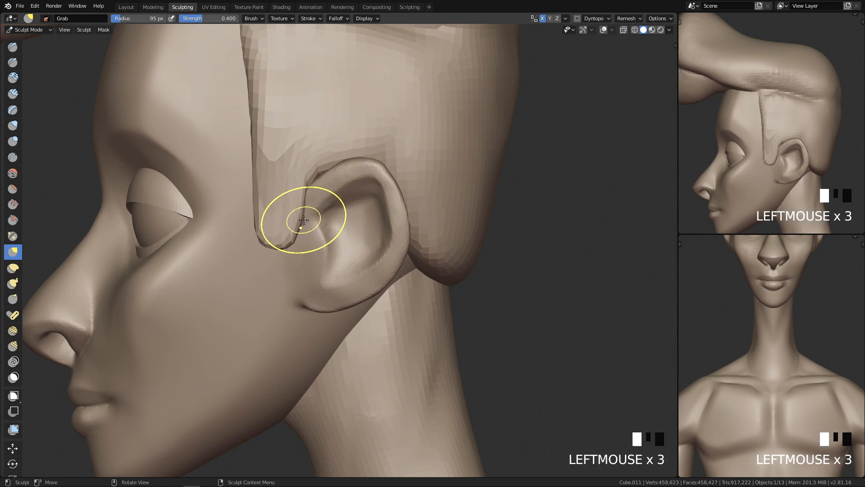
{"action": "key", "text": "f"}
{"action": "left_click_drag", "start_coordinate": [306, 199], "coordinate": [307, 218], "text": "shift"}
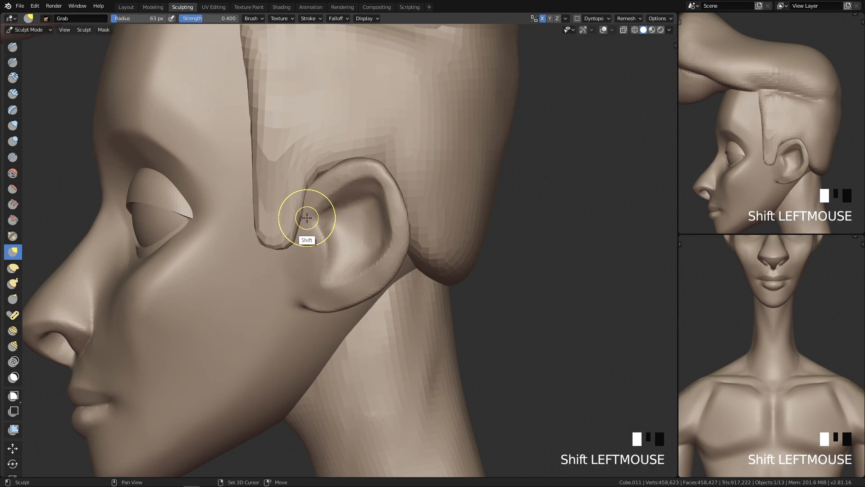
{"action": "key", "text": "q"}
{"action": "key", "text": "q"}
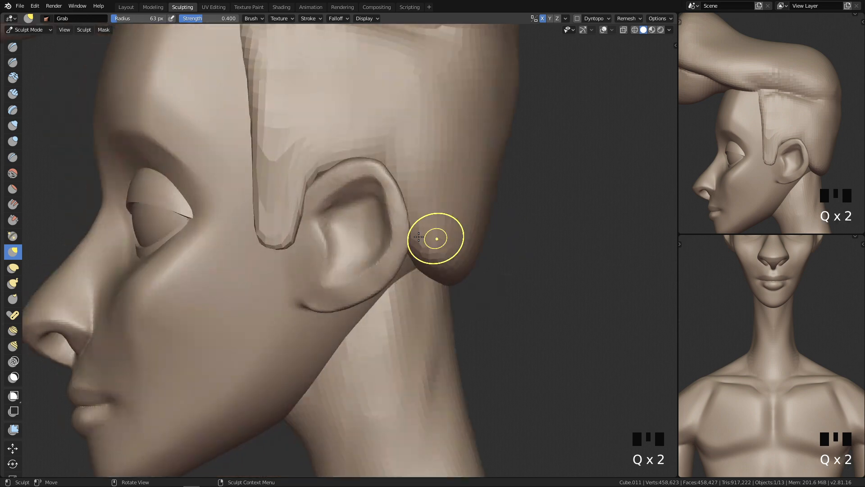
Step: Reshape the front hairline above the sideburn from the side view with the Grab brush, enlarging its radius to 133 px
{"action": "key", "text": "f"}
{"action": "left_click", "coordinate": [254, 161]}
{"action": "left_click_drag", "start_coordinate": [254, 171], "coordinate": [262, 179]}
{"action": "left_click_drag", "start_coordinate": [258, 161], "coordinate": [264, 159]}
{"action": "left_click_drag", "start_coordinate": [255, 121], "coordinate": [268, 117]}
{"action": "middle_click_drag", "start_coordinate": [315, 111], "coordinate": [315, 238], "text": "ctrl"}
{"action": "key", "text": "f"}
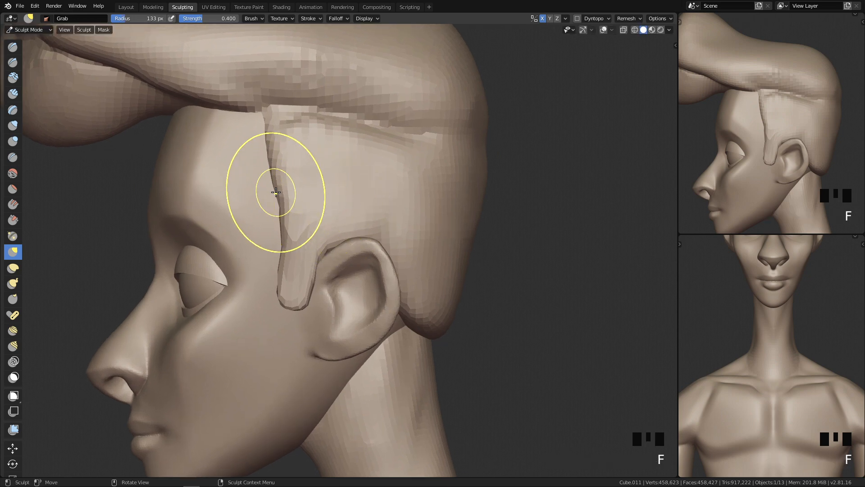
{"action": "left_click", "coordinate": [290, 196]}
Step: From the front view, adjust the sideburn's lower end beside the ear with the Grab brush at a 63 px radius
{"action": "key", "text": "q"}
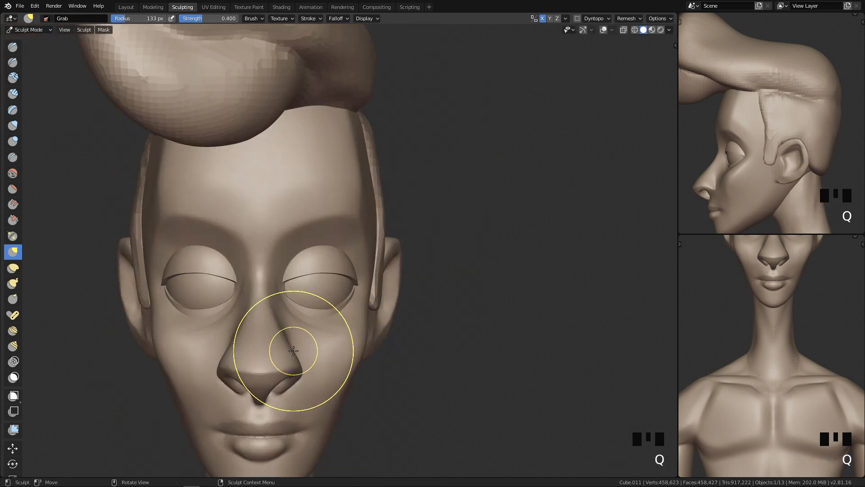
{"action": "mouse_move", "coordinate": [294, 351]}
{"action": "middle_mouse_down", "text": "ctrl"}
{"action": "mouse_move", "coordinate": [421, 304]}
{"action": "mouse_move", "coordinate": [412, 275]}
{"action": "middle_mouse_up", "text": "ctrl"}
{"action": "key", "text": "f"}
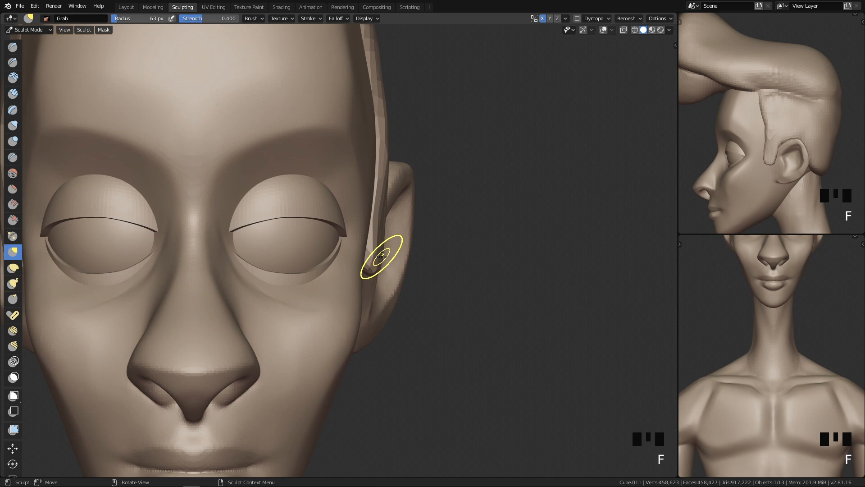
{"action": "left_click", "coordinate": [372, 255]}
{"action": "left_click_drag", "start_coordinate": [372, 255], "coordinate": [380, 257]}
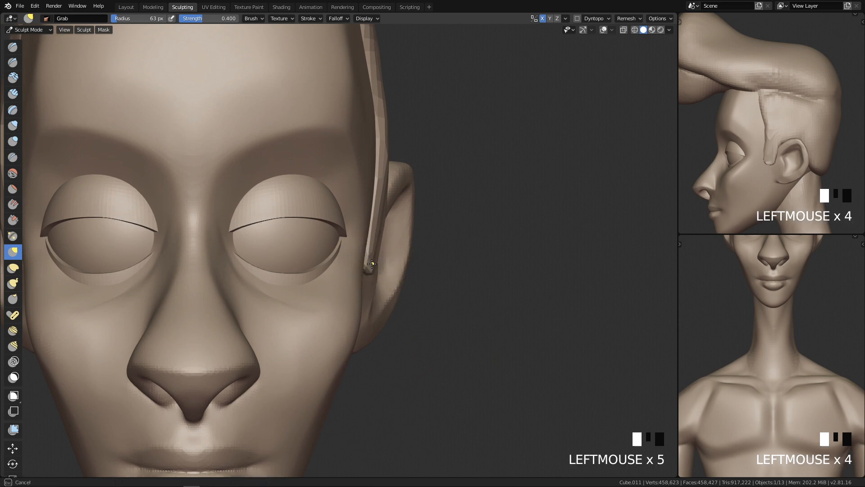
Step: Nudge the sideburn's thickness from the front with short Grab strokes and undo the last stroke
{"action": "mouse_move", "coordinate": [361, 246]}
{"action": "middle_mouse_down", "text": "ctrl"}
{"action": "mouse_move", "coordinate": [392, 366]}
{"action": "mouse_move", "coordinate": [396, 243]}
{"action": "mouse_move", "coordinate": [336, 277]}
{"action": "mouse_move", "coordinate": [315, 193]}
{"action": "middle_mouse_up", "text": "ctrl"}
{"action": "key", "text": "f"}
{"action": "left_click", "coordinate": [389, 169]}
{"action": "left_click_drag", "start_coordinate": [306, 199], "coordinate": [299, 199]}
{"action": "left_click_drag", "start_coordinate": [299, 199], "coordinate": [271, 209]}
{"action": "key", "text": "ctrl+z"}
Step: Set the brush radius to 65 px and smooth the sideburn in front of the ear from the side view
{"action": "key", "text": "f"}
{"action": "left_click", "coordinate": [321, 204]}
{"action": "key", "text": "q"}
{"action": "mouse_move", "coordinate": [290, 238]}
{"action": "left_mouse_down", "text": "shift"}
{"action": "mouse_move", "coordinate": [287, 168]}
{"action": "mouse_move", "coordinate": [305, 151]}
{"action": "mouse_move", "coordinate": [294, 163]}
{"action": "mouse_move", "coordinate": [315, 171]}
{"action": "left_mouse_up", "text": "shift"}
{"action": "key", "text": "q"}
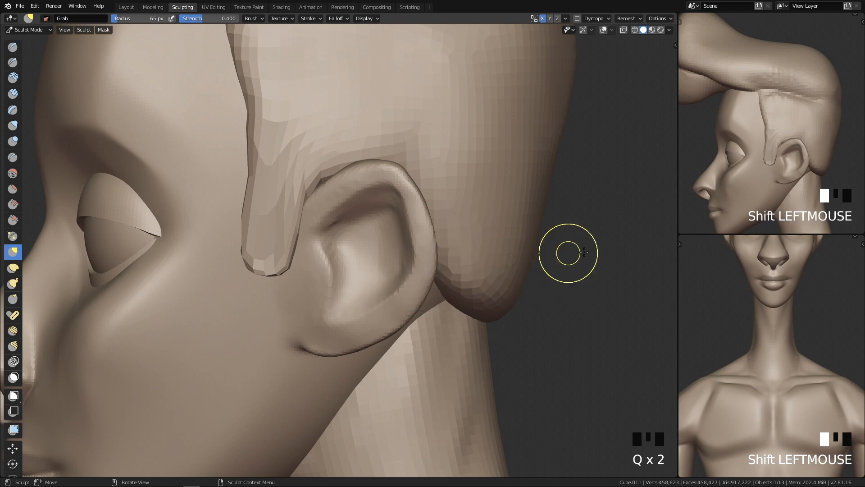
{"action": "key", "text": "q"}
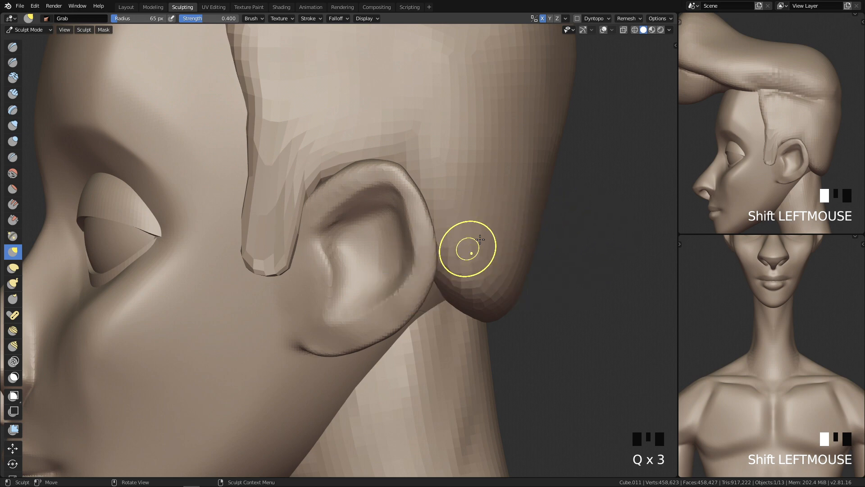
Step: Turn off X mirroring and pull the character's right side hair and sideburn against the head with the Grab brush at 121 px
{"action": "key", "text": "q"}
{"action": "middle_click_drag", "start_coordinate": [498, 207], "coordinate": [407, 349], "text": "ctrl"}
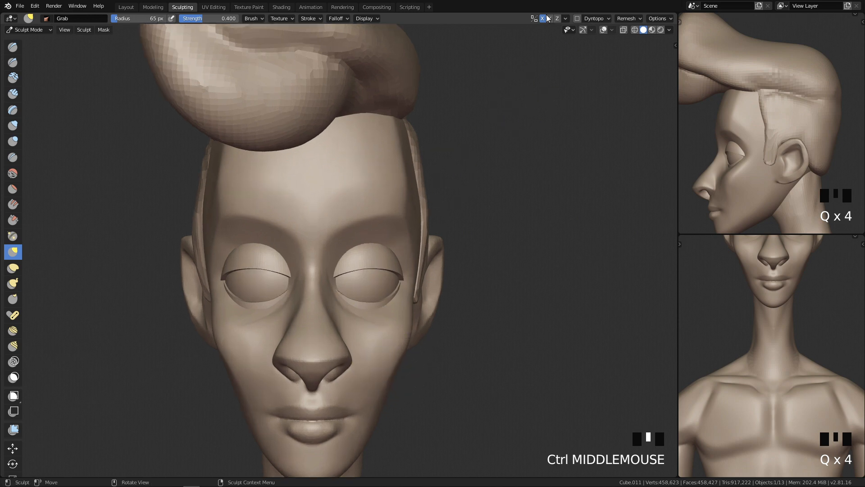
{"action": "middle_click_drag", "start_coordinate": [410, 207], "coordinate": [257, 168], "text": "ctrl"}
{"action": "key", "text": "f"}
{"action": "left_click", "coordinate": [117, 219]}
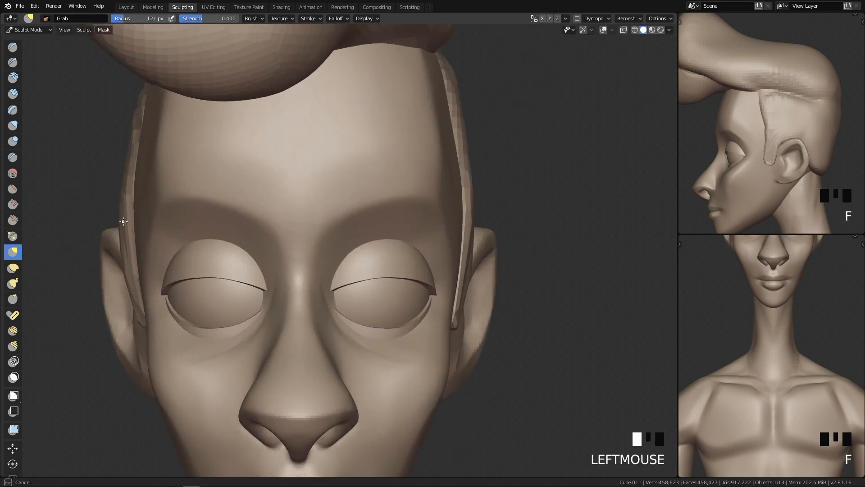
{"action": "left_click_drag", "start_coordinate": [117, 220], "coordinate": [117, 206]}
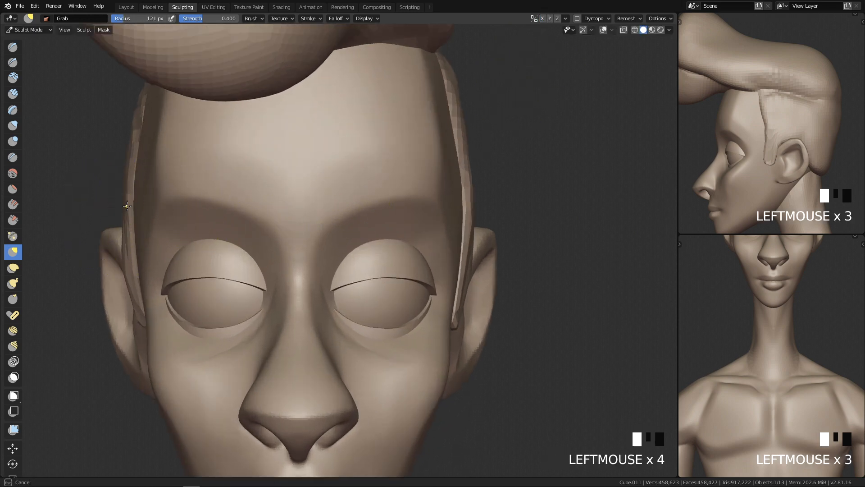
{"action": "key", "text": "f"}
{"action": "left_click", "coordinate": [113, 261]}
{"action": "left_click_drag", "start_coordinate": [120, 265], "coordinate": [120, 266]}
Step: Try a Grab stroke on the right side hair with a resized brush, and undo it
{"action": "mouse_move", "coordinate": [140, 301]}
{"action": "middle_mouse_down", "text": "shift"}
{"action": "mouse_move", "coordinate": [201, 294]}
{"action": "mouse_move", "coordinate": [257, 165]}
{"action": "mouse_move", "coordinate": [277, 207]}
{"action": "mouse_move", "coordinate": [352, 159]}
{"action": "middle_mouse_up", "text": "shift"}
{"action": "key", "text": "f"}
{"action": "left_click", "coordinate": [362, 159]}
{"action": "mouse_move", "coordinate": [295, 130]}
{"action": "left_mouse_down"}
{"action": "mouse_move", "coordinate": [252, 128]}
{"action": "mouse_move", "coordinate": [270, 135]}
{"action": "left_mouse_up"}
{"action": "key", "text": "ctrl+z"}
Step: Reshape the hair above the character's right ear with Grab strokes from angled views
{"action": "key", "text": "f"}
{"action": "left_click", "coordinate": [312, 103]}
{"action": "middle_click_drag", "start_coordinate": [272, 137], "coordinate": [280, 165]}
{"action": "left_click_drag", "start_coordinate": [255, 149], "coordinate": [238, 165]}
{"action": "mouse_move", "coordinate": [252, 168]}
{"action": "middle_mouse_down"}
{"action": "mouse_move", "coordinate": [284, 200]}
{"action": "mouse_move", "coordinate": [350, 202]}
{"action": "mouse_move", "coordinate": [305, 209]}
{"action": "mouse_move", "coordinate": [264, 170]}
{"action": "middle_mouse_up"}
{"action": "mouse_move", "coordinate": [266, 170]}
{"action": "left_mouse_down"}
{"action": "mouse_move", "coordinate": [289, 169]}
{"action": "mouse_move", "coordinate": [252, 182]}
{"action": "left_mouse_up"}
Step: Flatten the side hair above the character's right ear with the Scrape/Peaks brush at a 154 px radius
{"action": "key", "text": "shift+t"}
{"action": "left_click_drag", "start_coordinate": [281, 149], "coordinate": [252, 161]}
{"action": "middle_click_drag", "start_coordinate": [259, 158], "coordinate": [297, 205]}
{"action": "left_click_drag", "start_coordinate": [310, 194], "coordinate": [273, 181]}
{"action": "left_click_drag", "start_coordinate": [315, 143], "coordinate": [189, 230]}
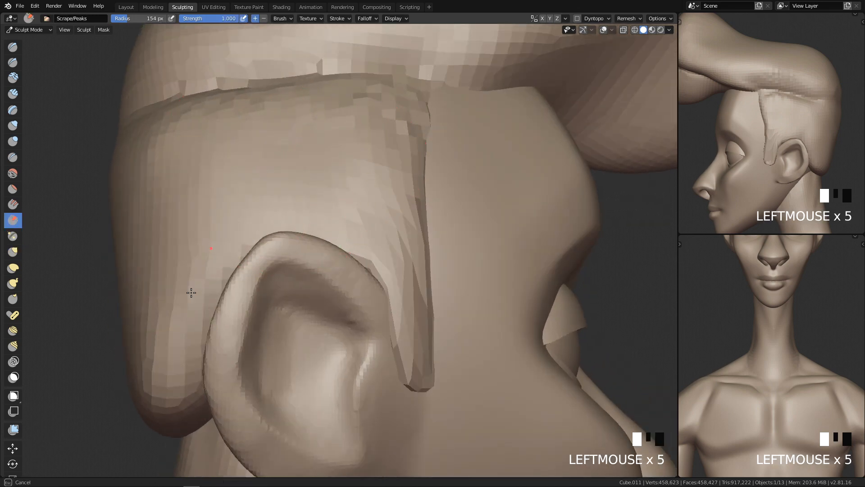
{"action": "left_click_drag", "start_coordinate": [396, 118], "coordinate": [325, 178]}
Step: Flatten the side hair above the character's left ear with the Scrape/Peaks brush at 80 px, undoing the first stroke and repeating it
{"action": "key", "text": "q"}
{"action": "middle_click_drag", "start_coordinate": [412, 217], "coordinate": [419, 362], "text": "ctrl"}
{"action": "key", "text": "q"}
{"action": "left_click", "coordinate": [517, 299]}
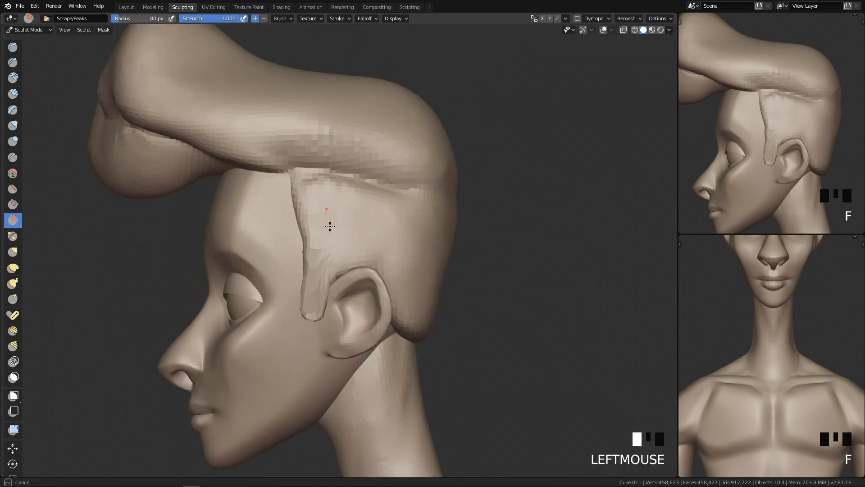
{"action": "left_click_drag", "start_coordinate": [405, 226], "coordinate": [350, 212]}
{"action": "key", "text": "ctrl+z"}
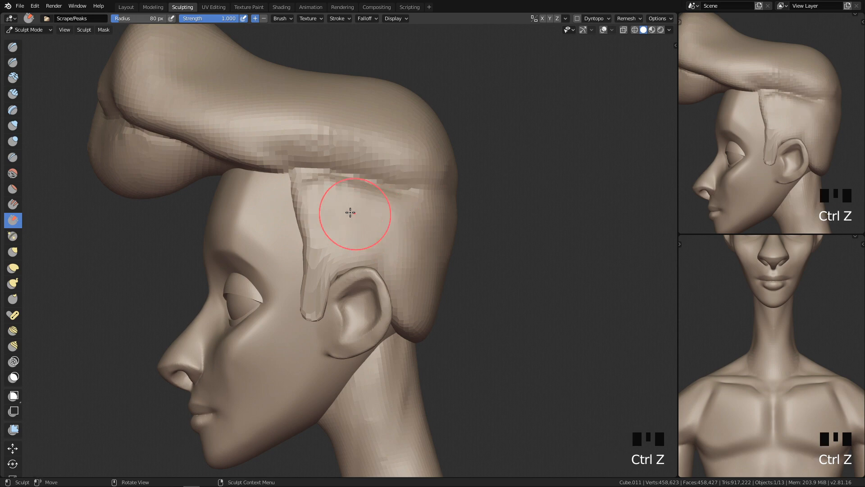
{"action": "left_click_drag", "start_coordinate": [411, 247], "coordinate": [376, 218]}
{"action": "mouse_move", "coordinate": [372, 224]}
{"action": "left_mouse_down"}
{"action": "mouse_move", "coordinate": [336, 241]}
{"action": "mouse_move", "coordinate": [323, 234]}
{"action": "left_mouse_up"}
{"action": "left_click_drag", "start_coordinate": [319, 212], "coordinate": [326, 246]}
Step: Return to Object Mode with nothing selected and save PinterestGuy.blend
{"action": "key", "text": "q"}
{"action": "left_click", "coordinate": [522, 162]}
{"action": "mouse_move", "coordinate": [493, 239]}
{"action": "middle_mouse_down", "text": "ctrl"}
{"action": "mouse_move", "coordinate": [494, 261]}
{"action": "mouse_move", "coordinate": [352, 373]}
{"action": "middle_mouse_up", "text": "ctrl"}
{"action": "key", "text": "Tab"}
{"action": "middle_click_drag", "start_coordinate": [450, 338], "coordinate": [434, 298], "text": "shift"}
{"action": "key", "text": "ctrl+s"}
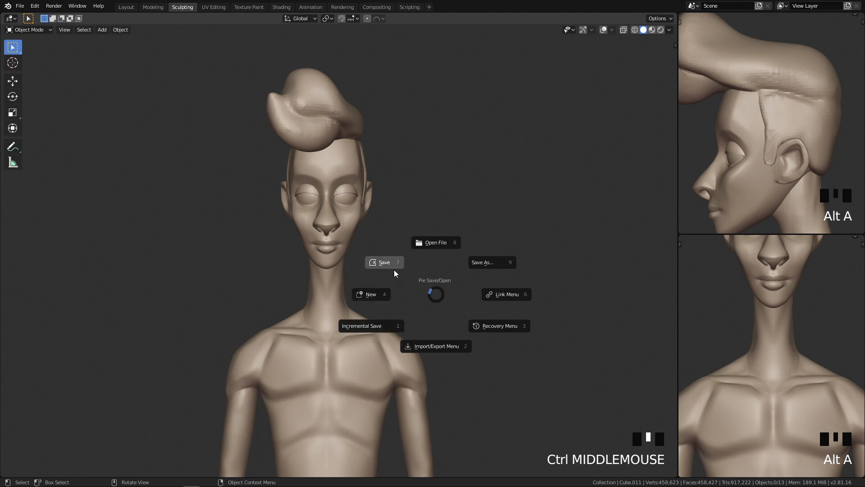
{"action": "left_click", "coordinate": [385, 260]}
{"action": "mouse_move", "coordinate": [404, 321]}
{"action": "middle_mouse_down", "text": "shift"}
{"action": "mouse_move", "coordinate": [428, 232]}
{"action": "mouse_move", "coordinate": [434, 276]}
{"action": "mouse_move", "coordinate": [405, 319]}
{"action": "middle_mouse_up", "text": "shift"}
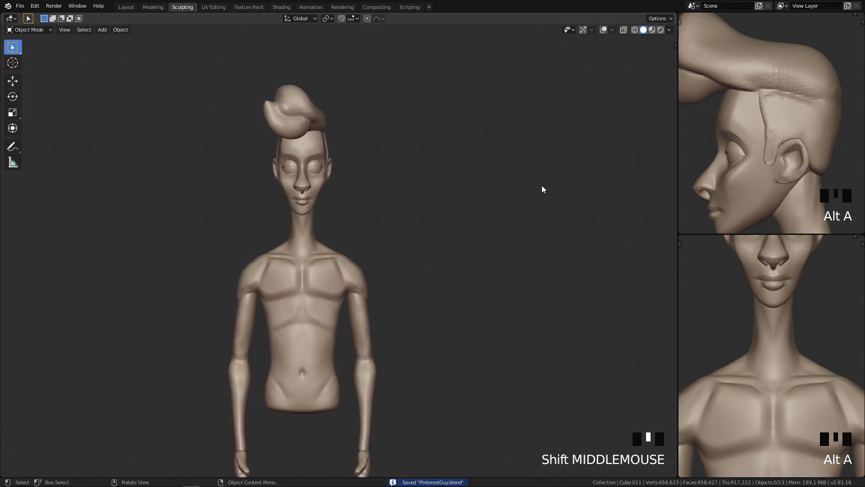